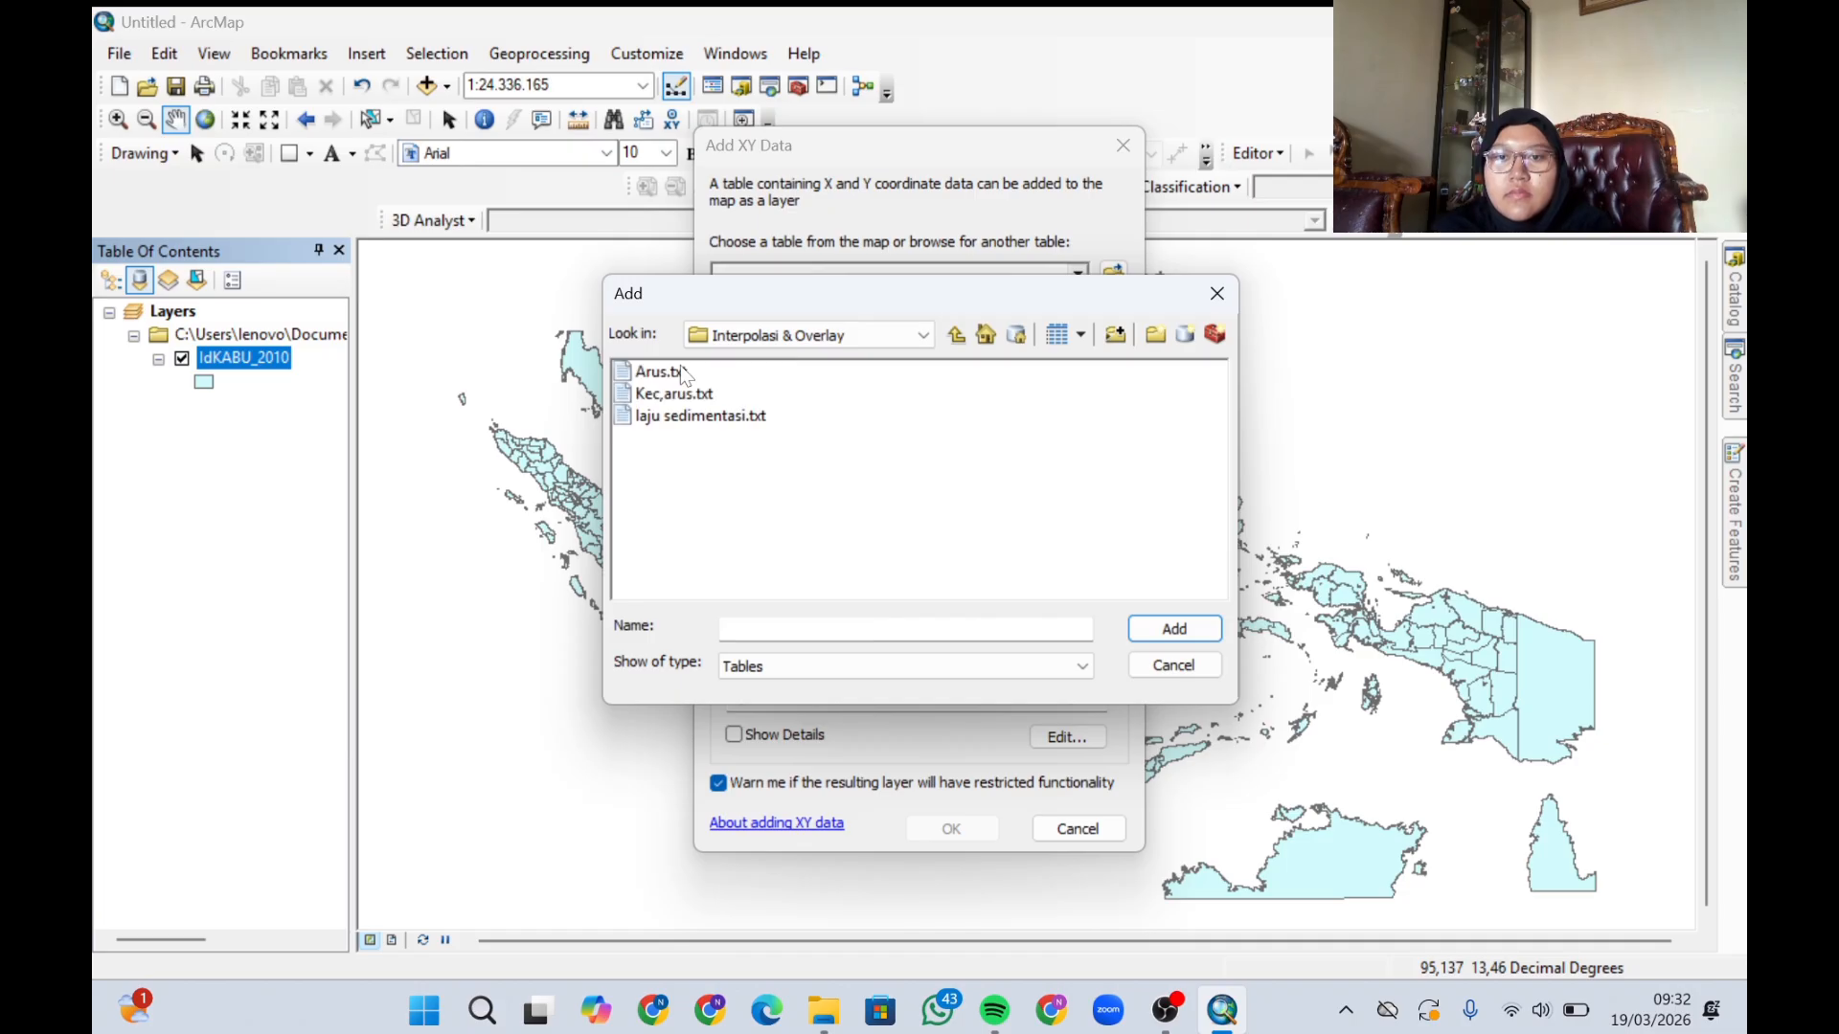
- Choose Arus.txt as the XY data table and assign Kecepatan as its Z field
{"action": "left_click", "coordinate": [670, 375]}
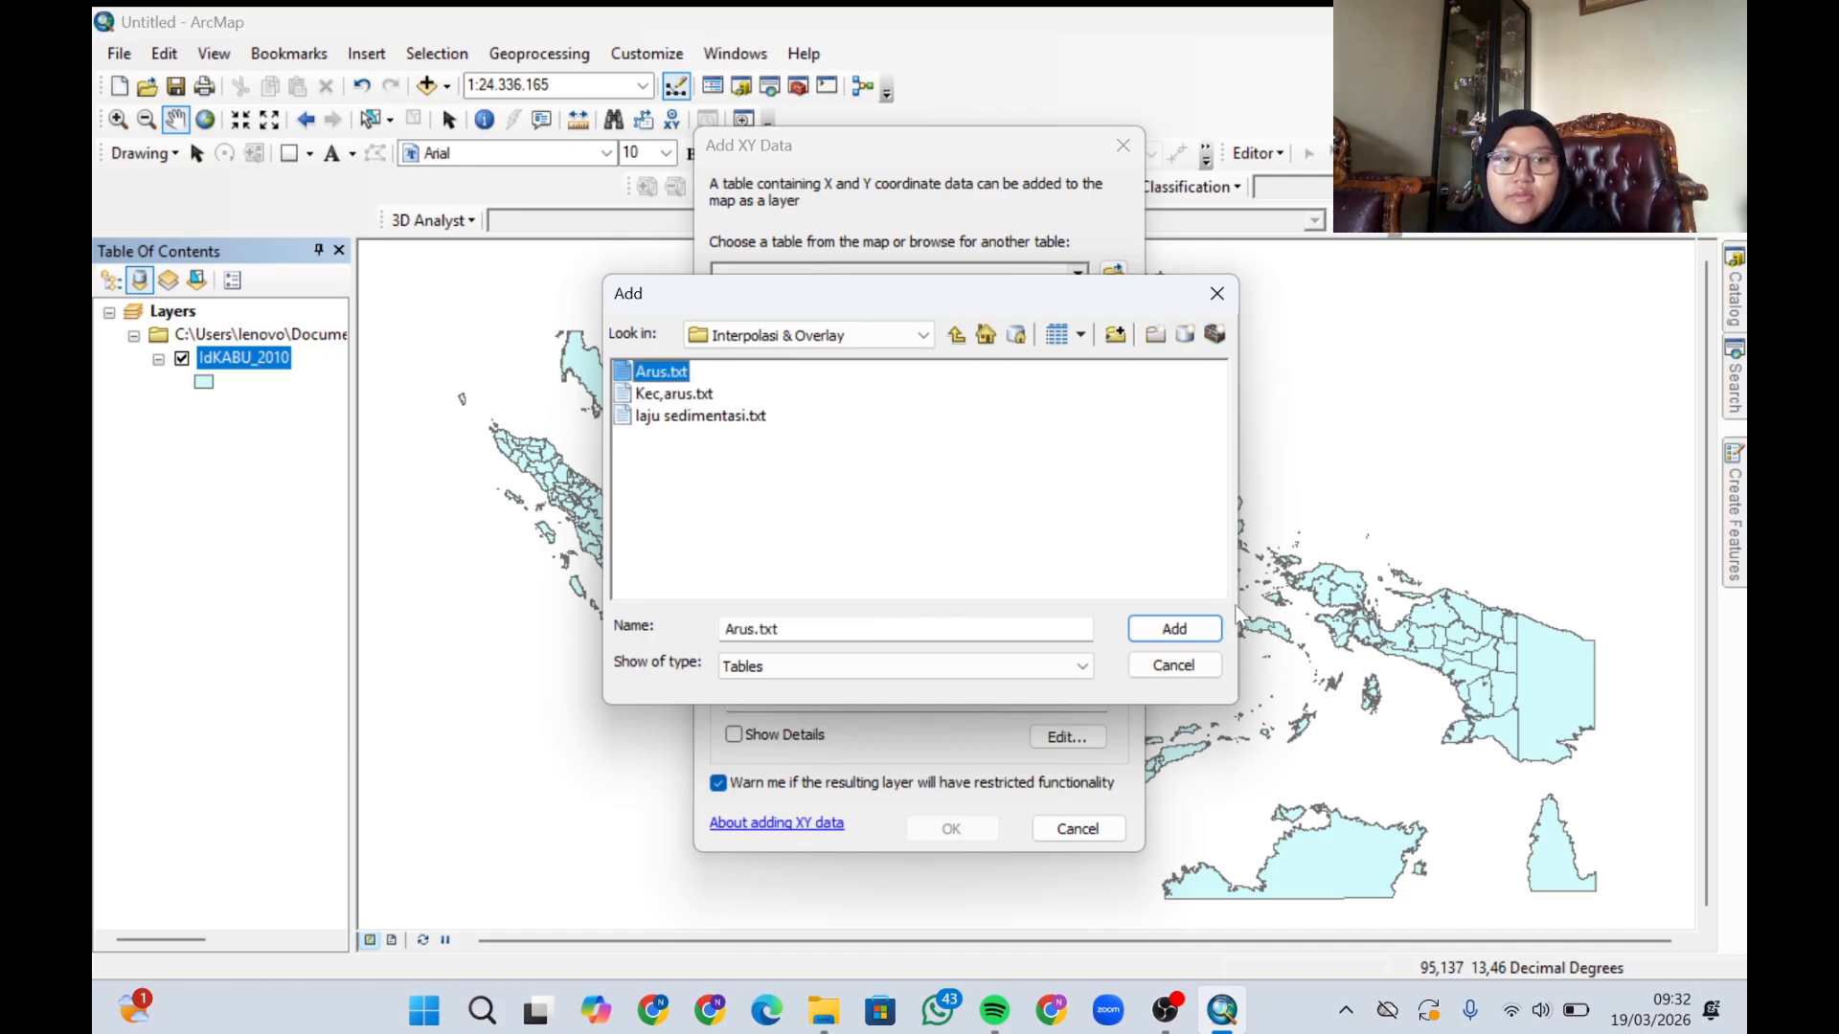
{"action": "left_click", "coordinate": [1193, 630]}
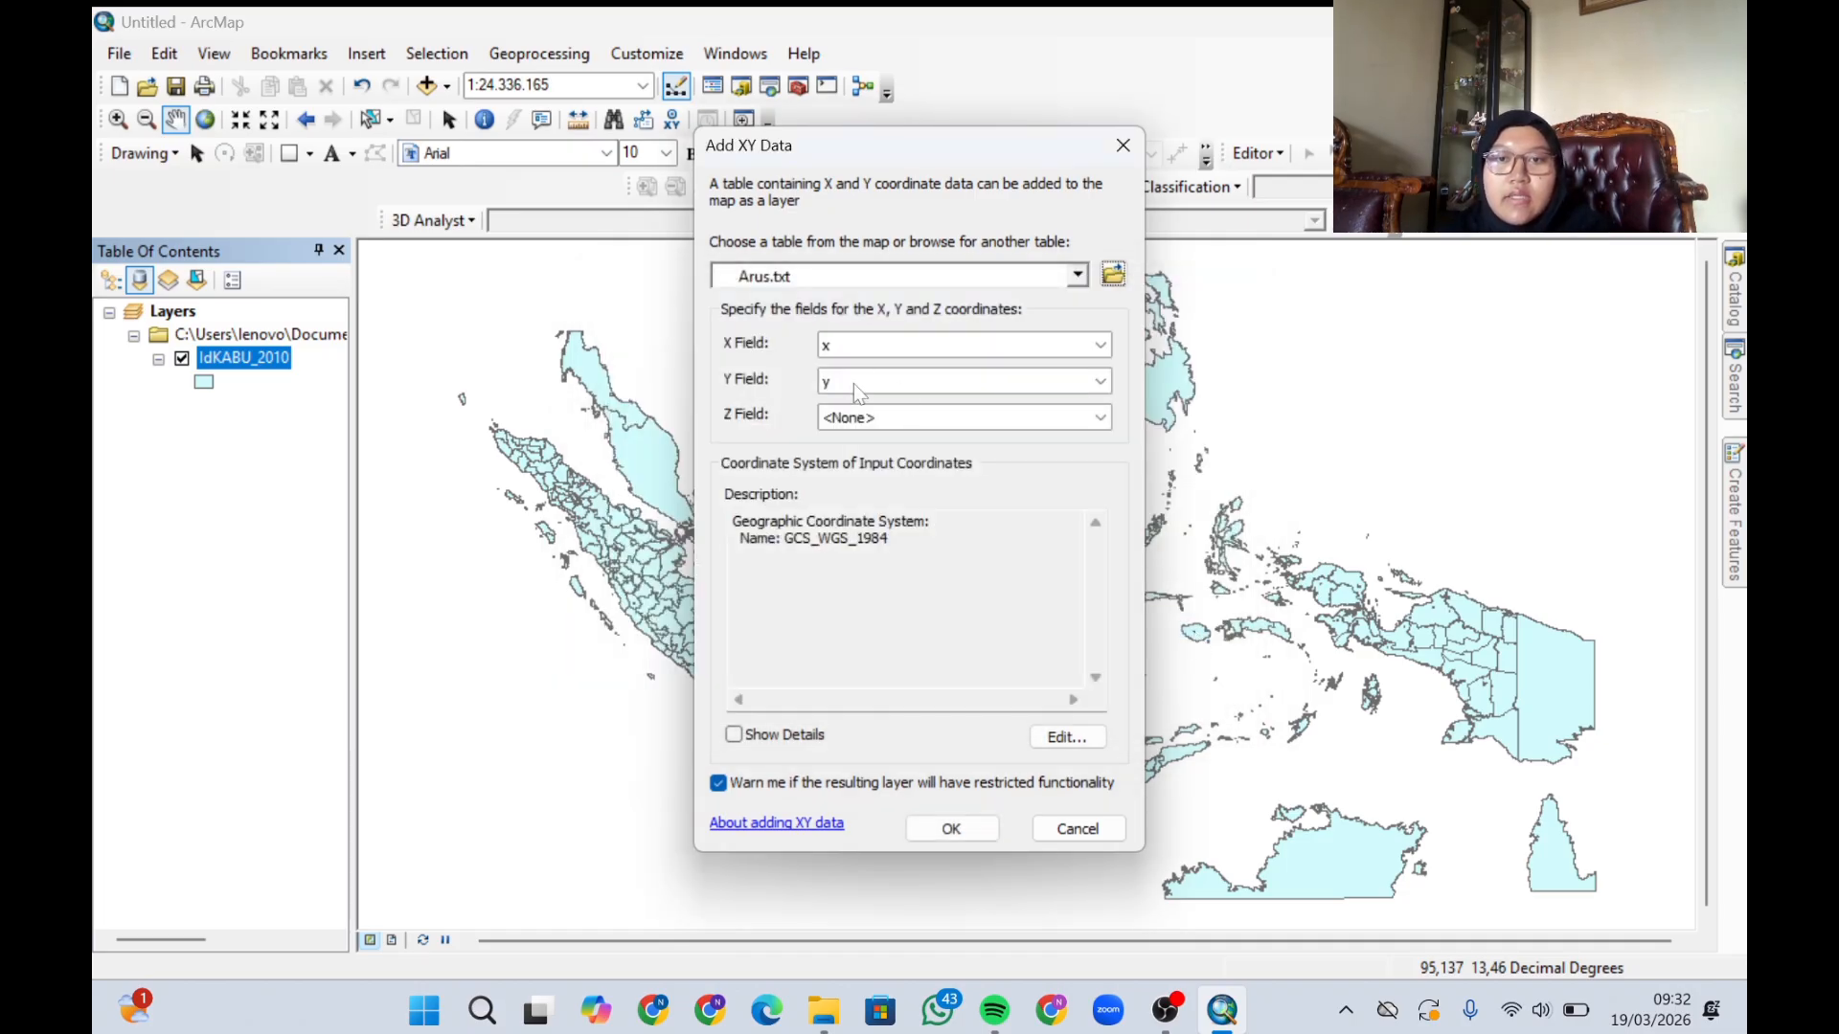
{"action": "left_click", "coordinate": [852, 419]}
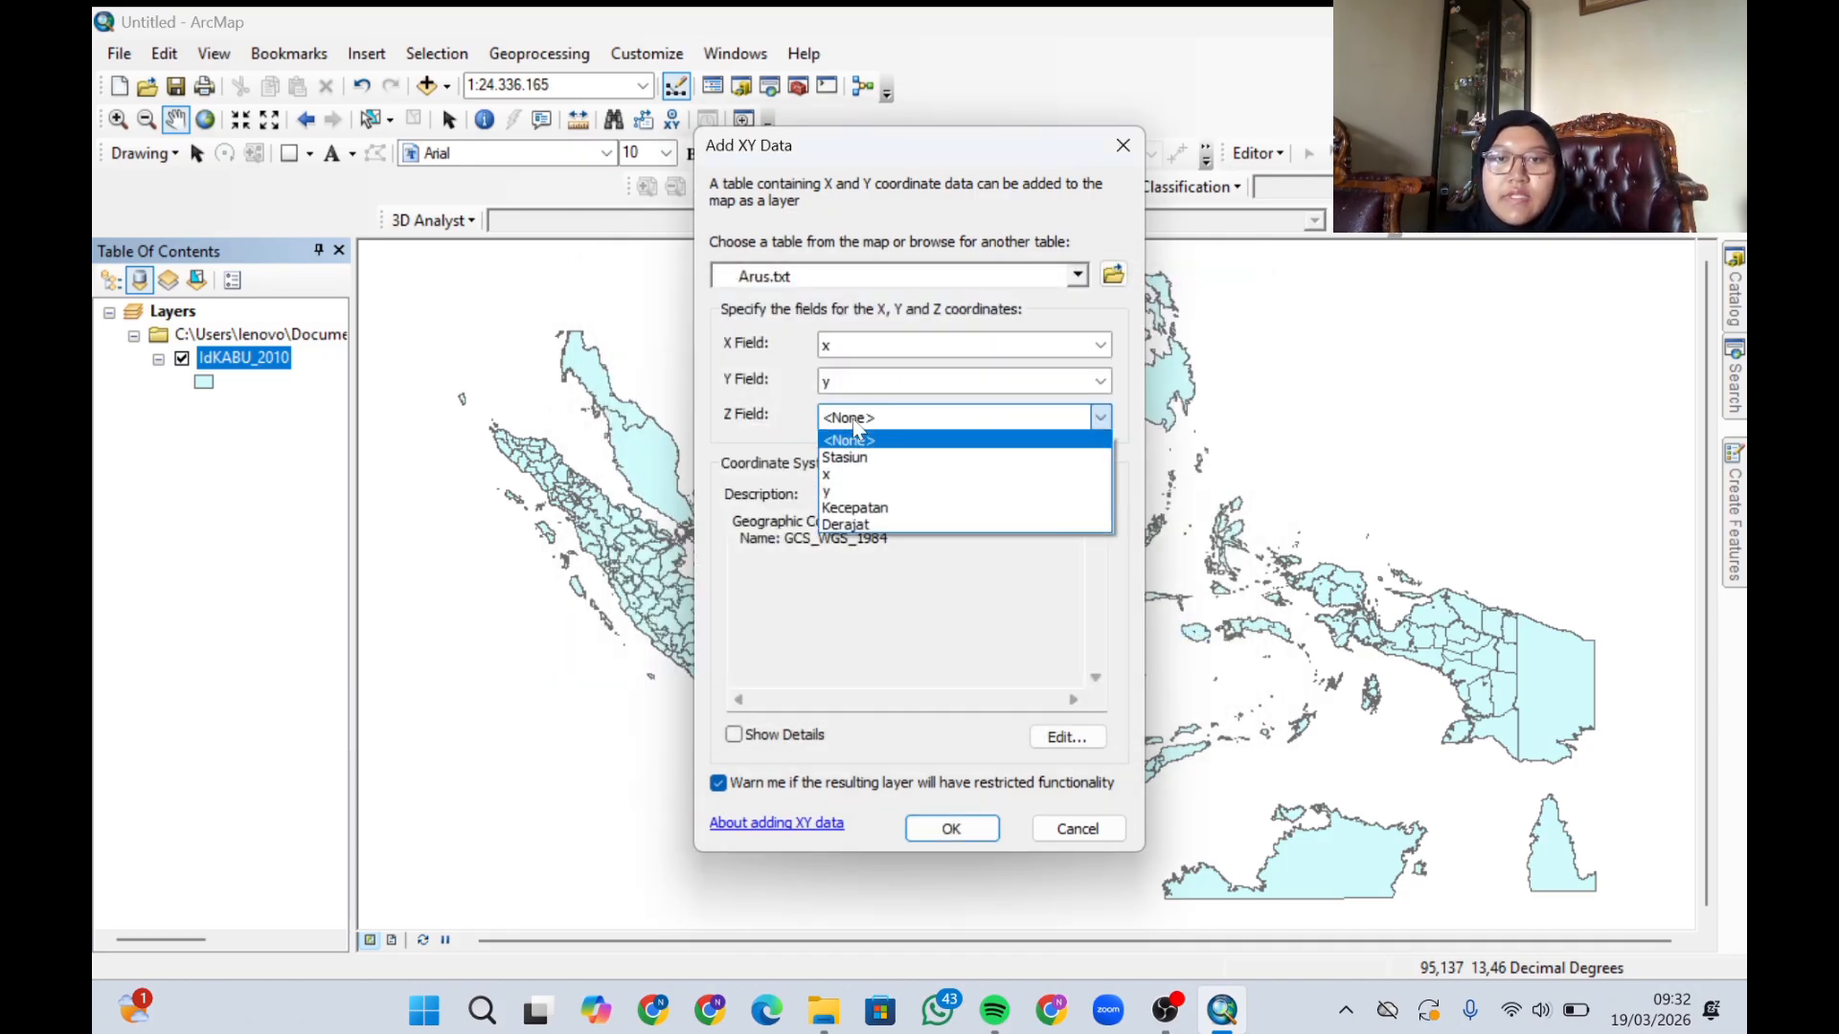
{"action": "left_click", "coordinate": [875, 510]}
- Add the Arus.txt points to the map with the WGS 1984 coordinate system and zoom to that layer
{"action": "left_click", "coordinate": [1065, 738]}
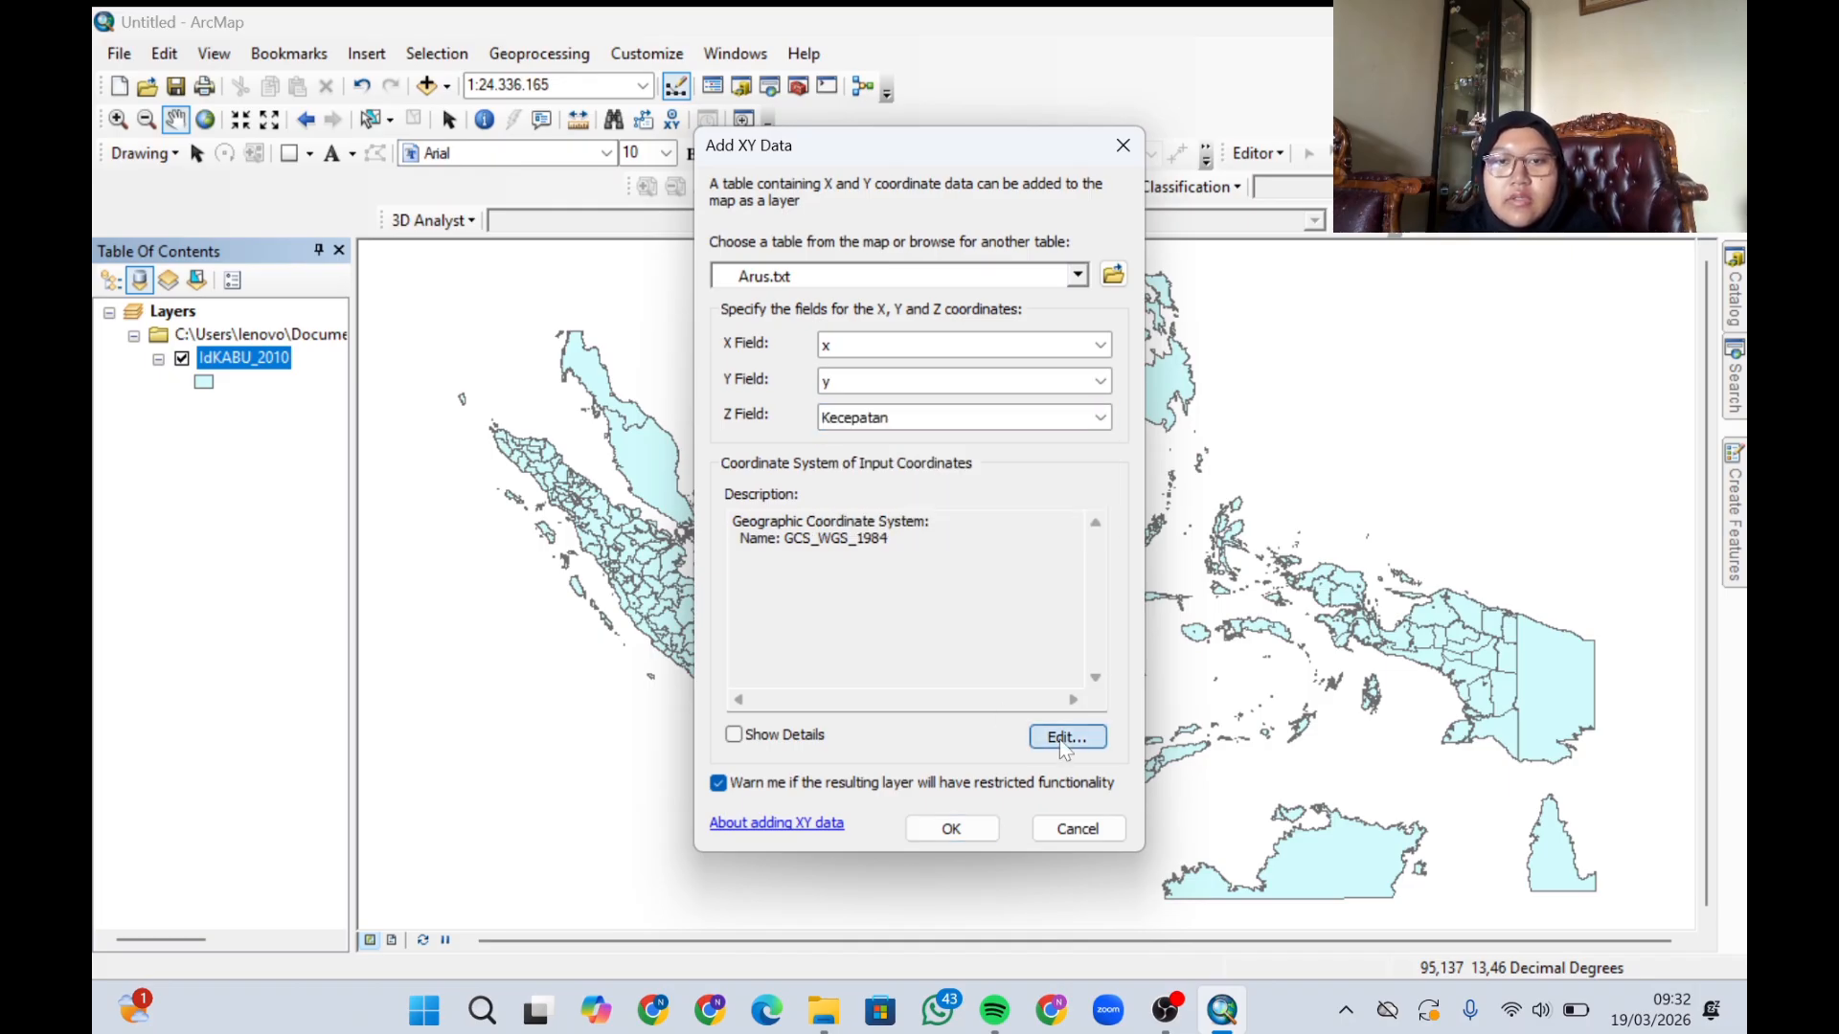
{"action": "left_click", "coordinate": [794, 306]}
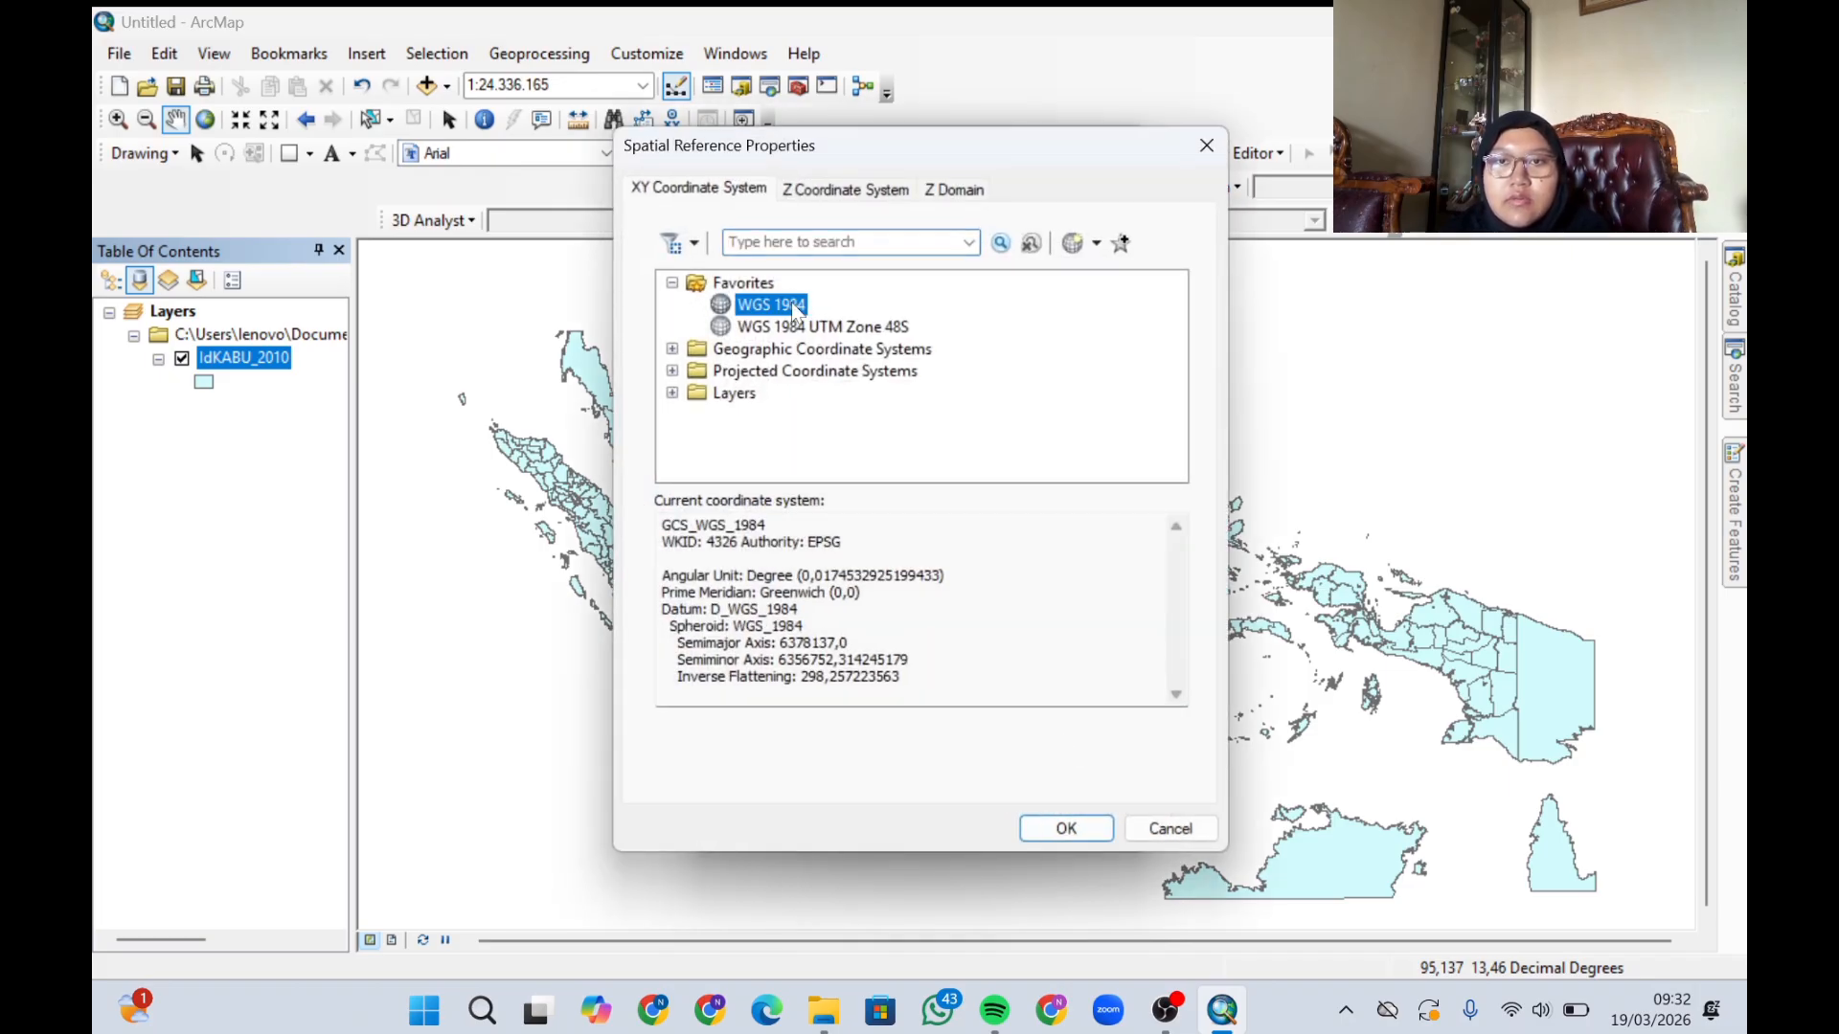
{"action": "left_click", "coordinate": [1103, 826]}
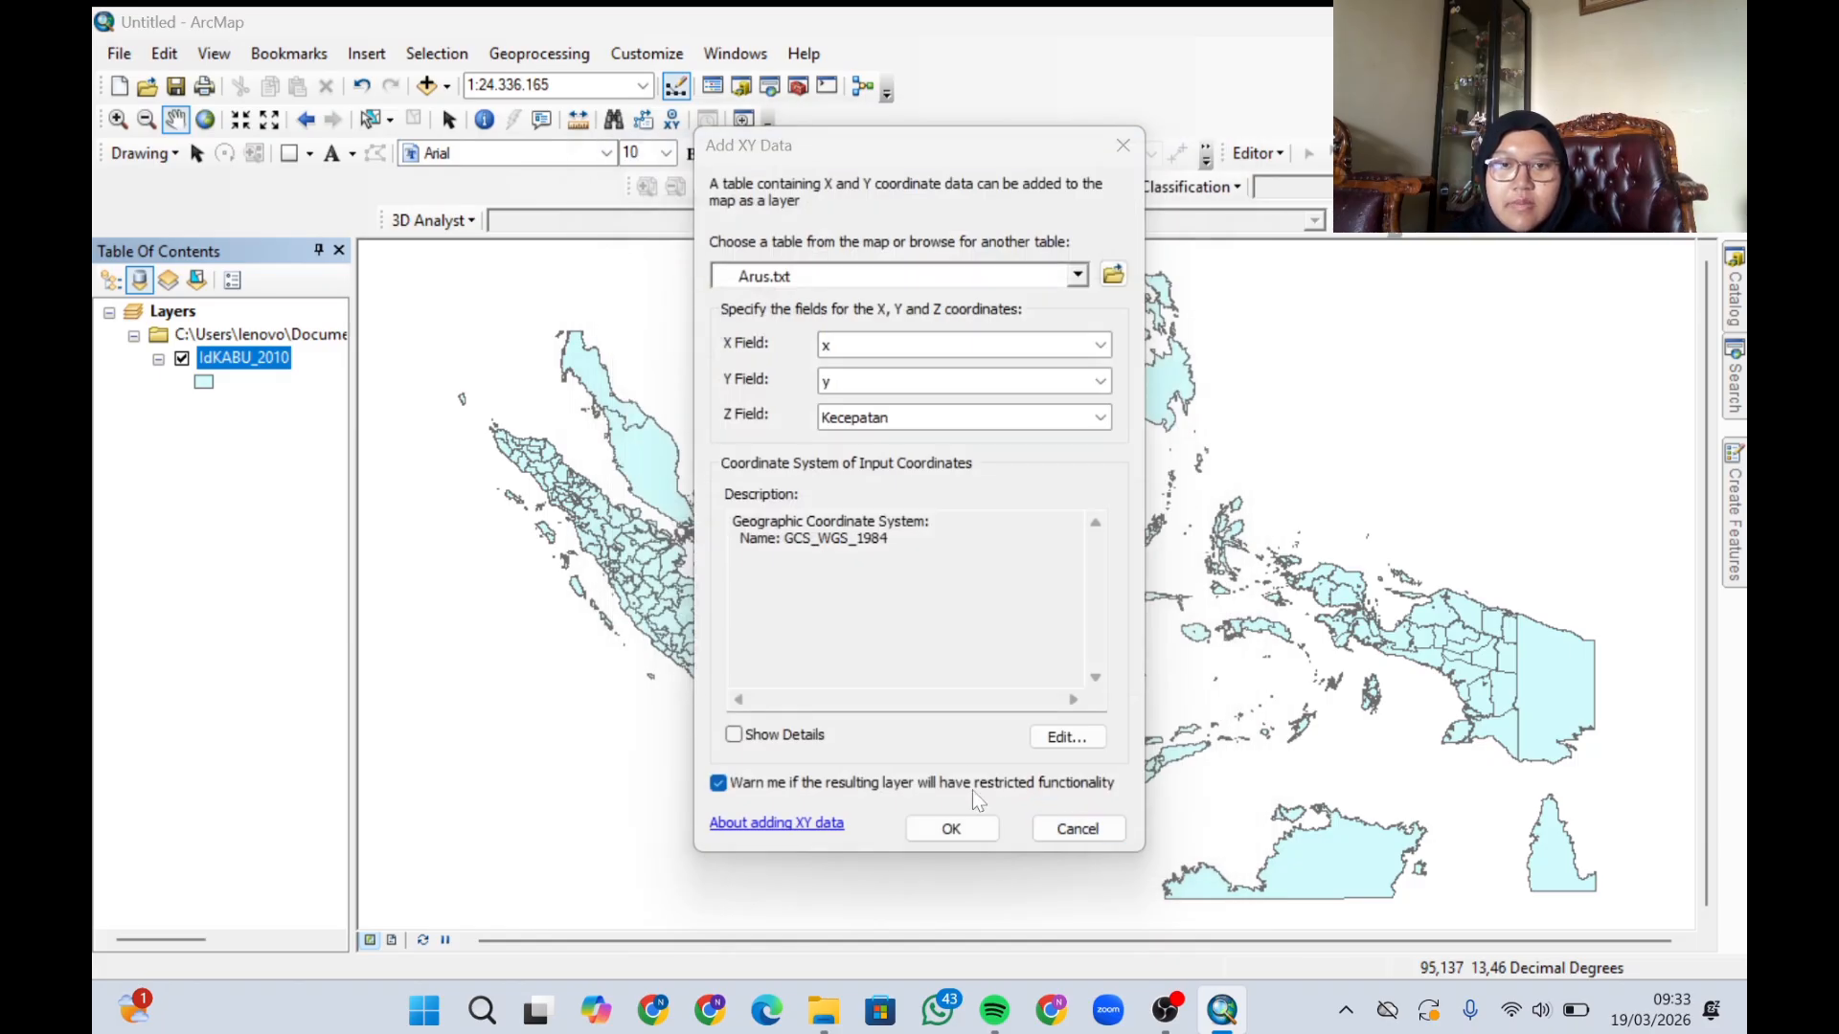
{"action": "left_click", "coordinate": [967, 829]}
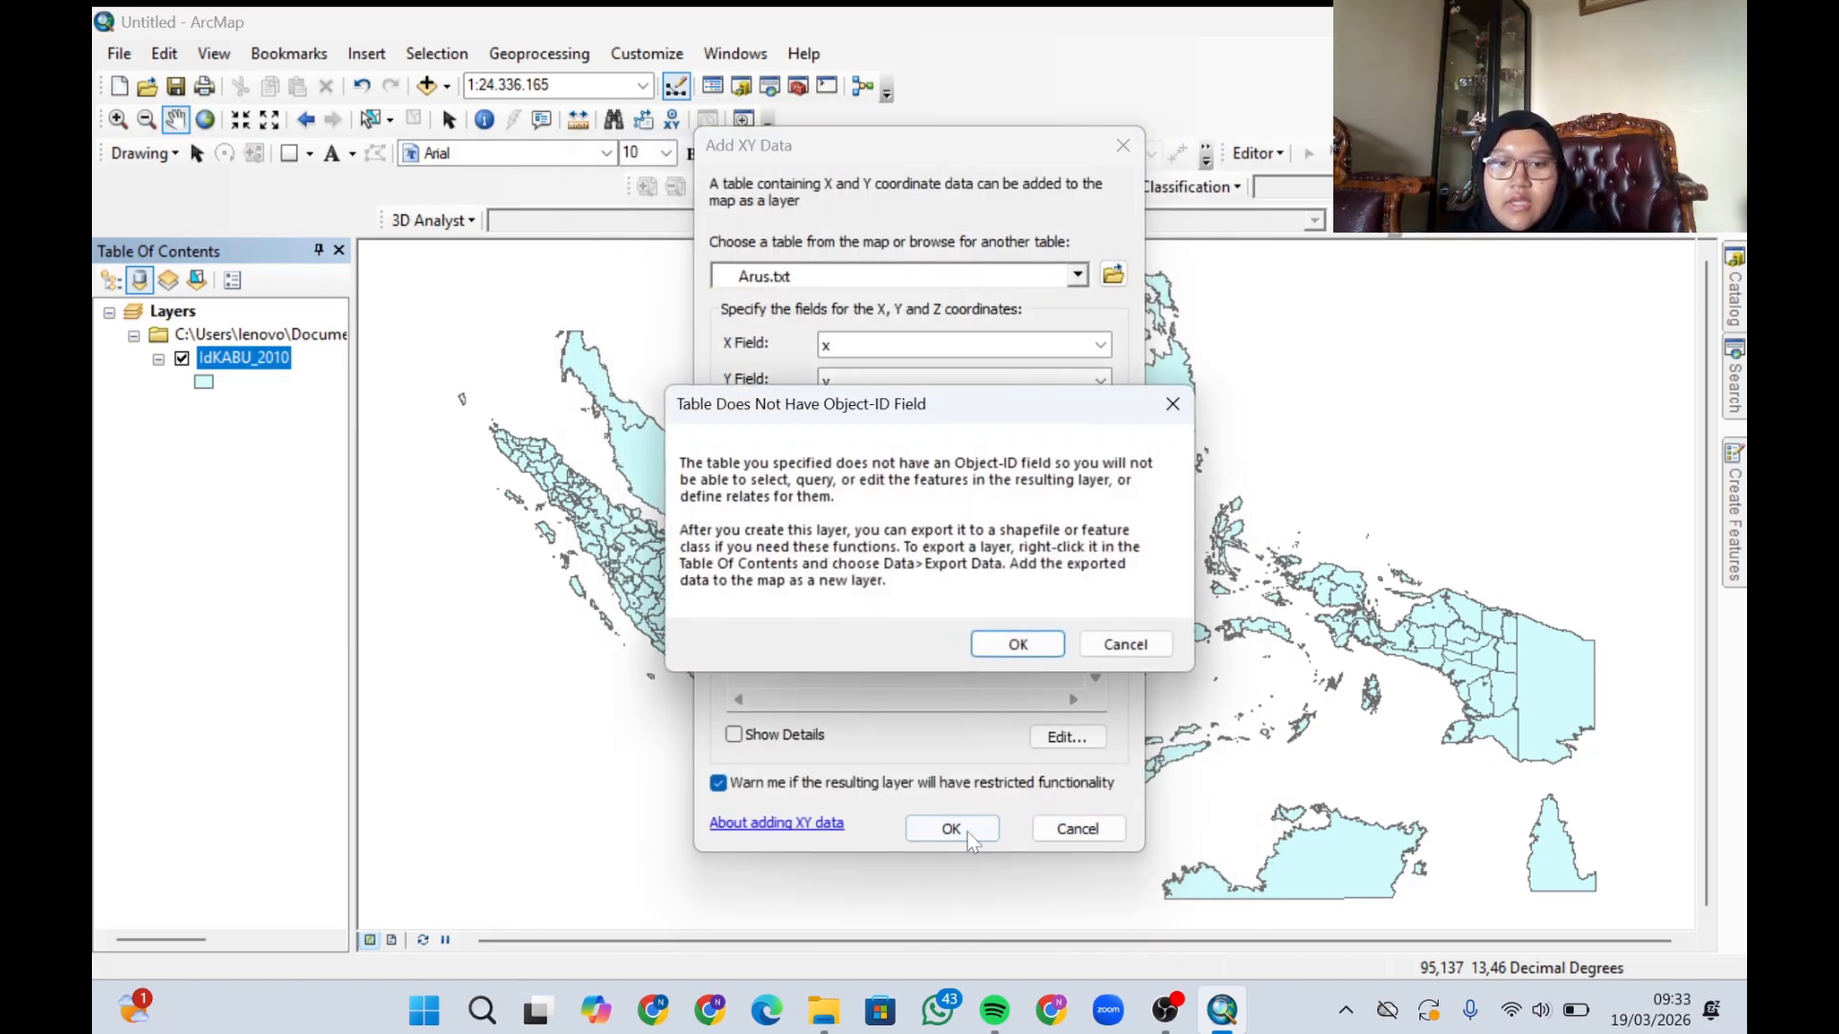
{"action": "left_click", "coordinate": [1017, 645]}
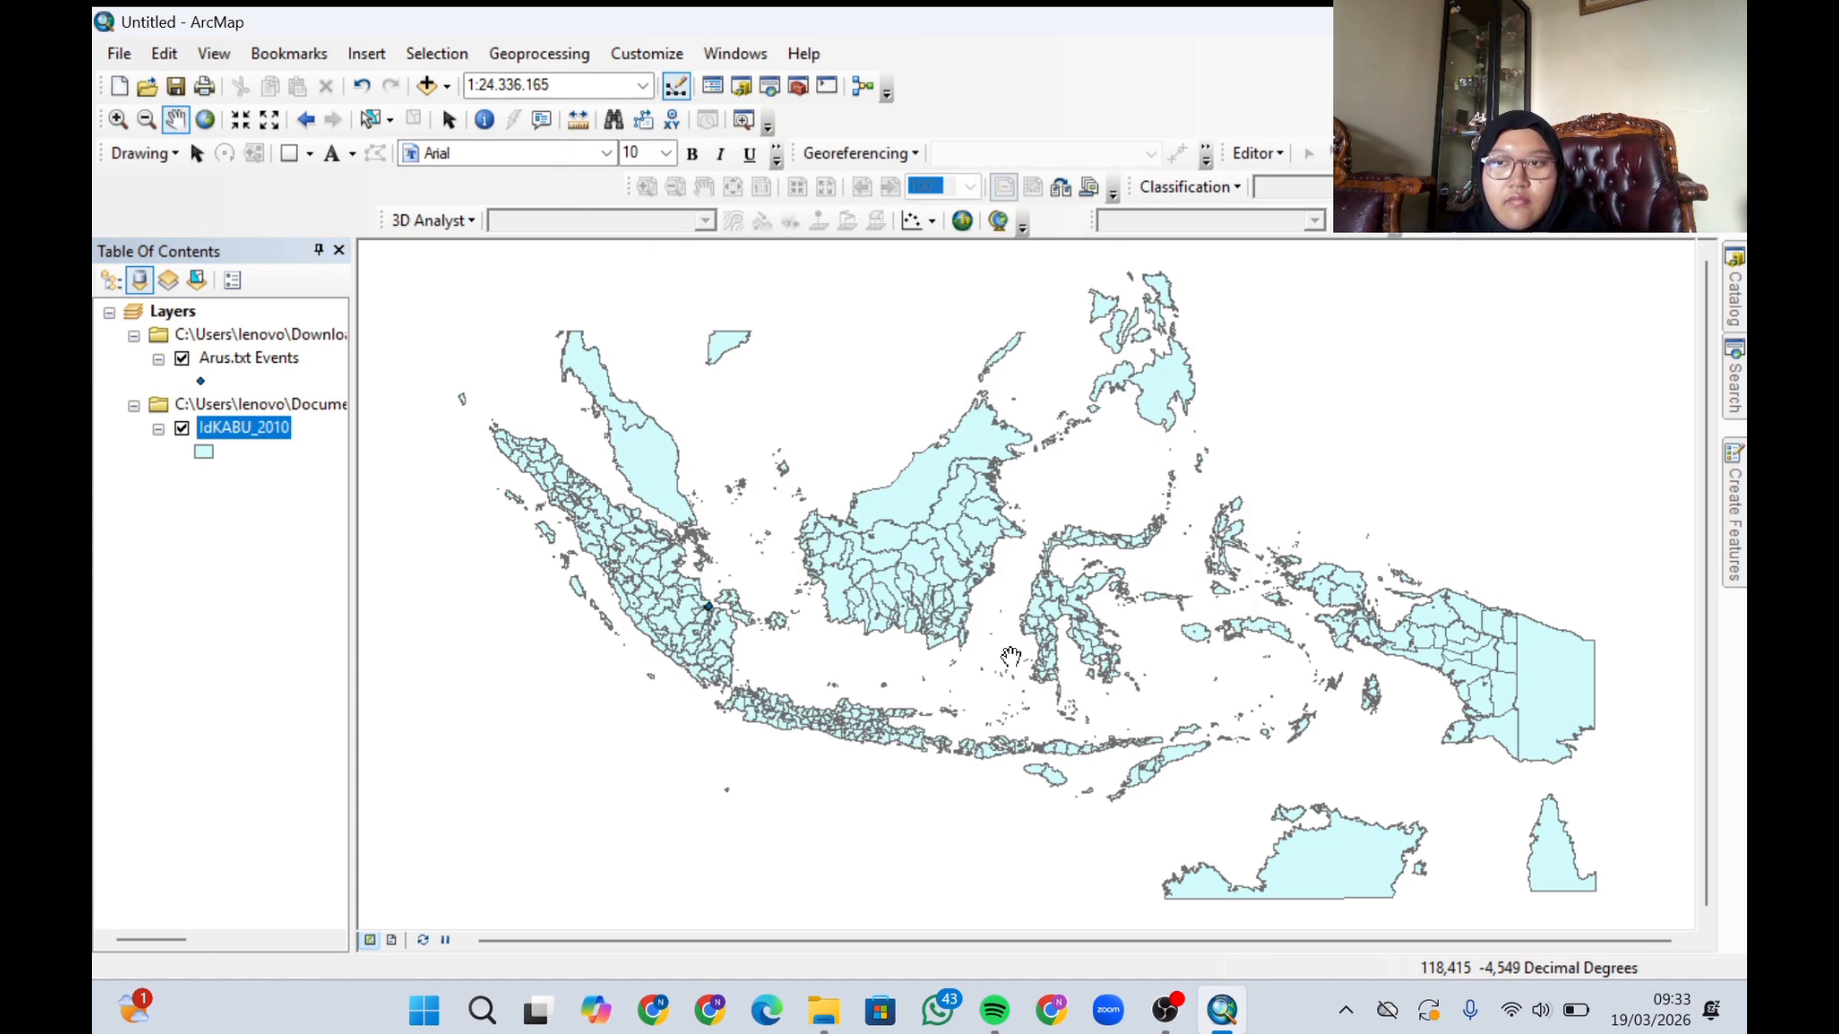
{"action": "right_click", "coordinate": [215, 366]}
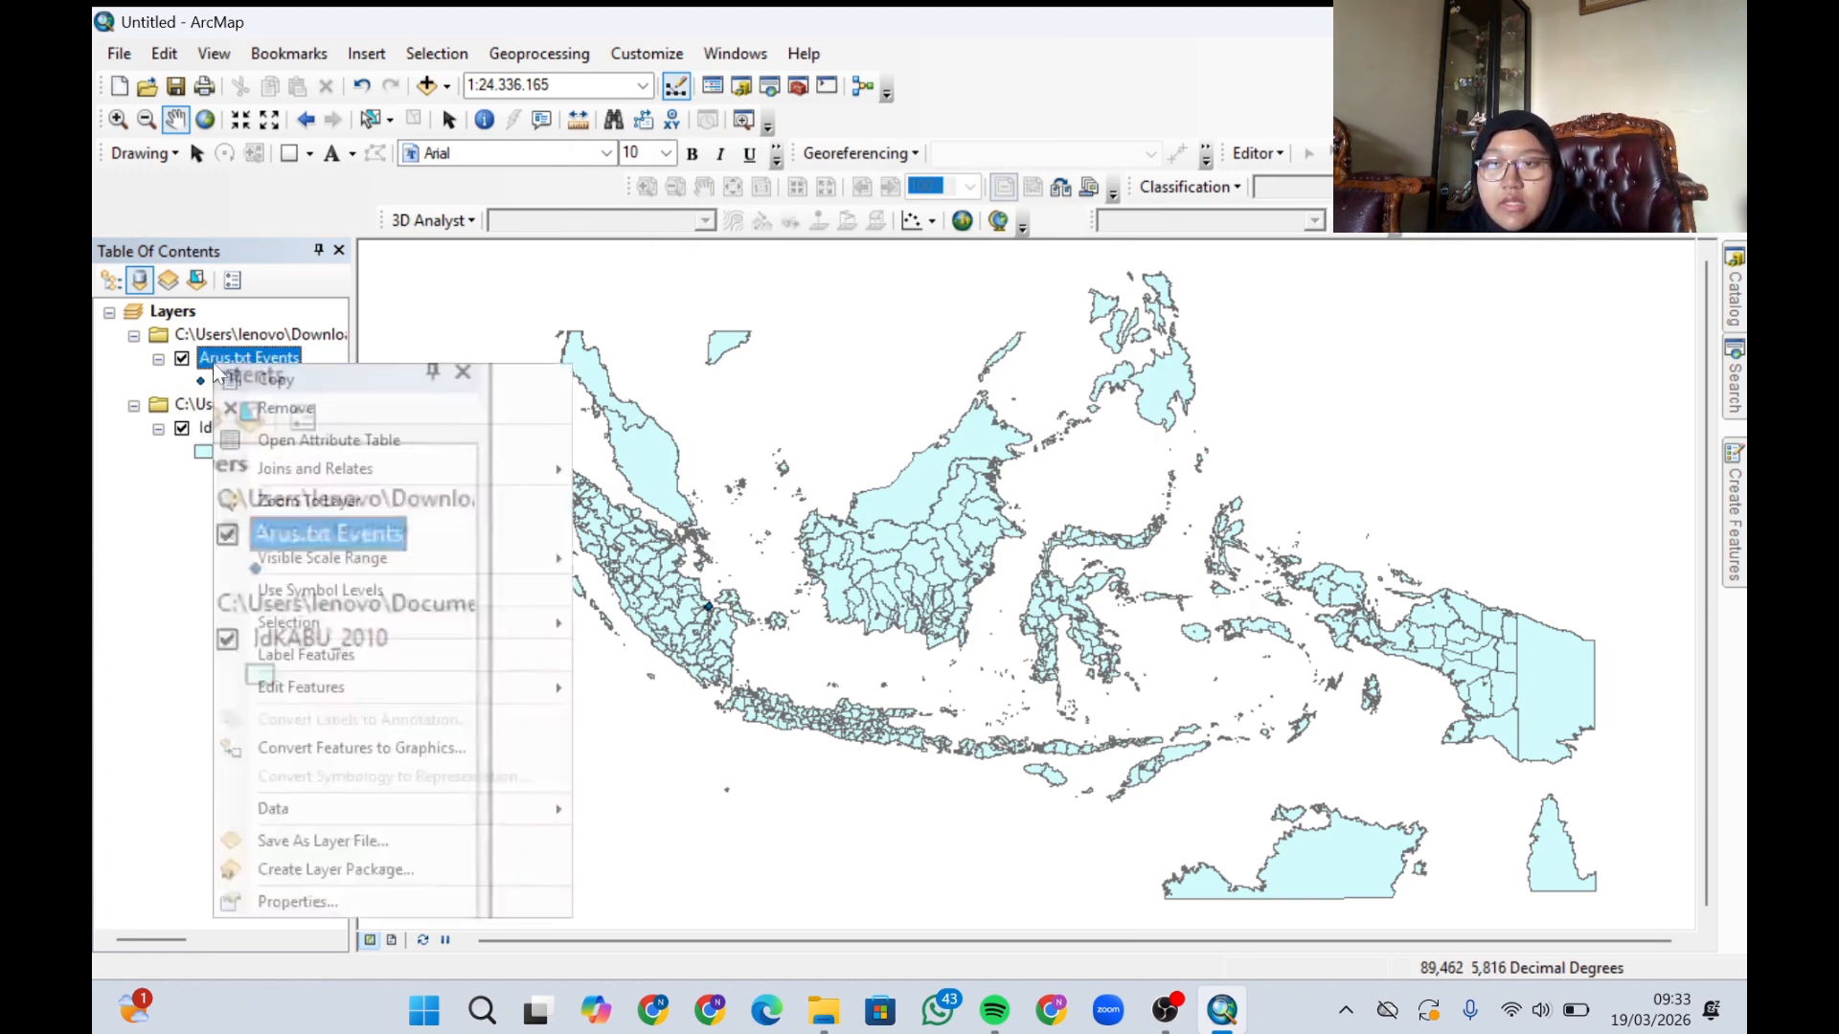
{"action": "left_click", "coordinate": [299, 503]}
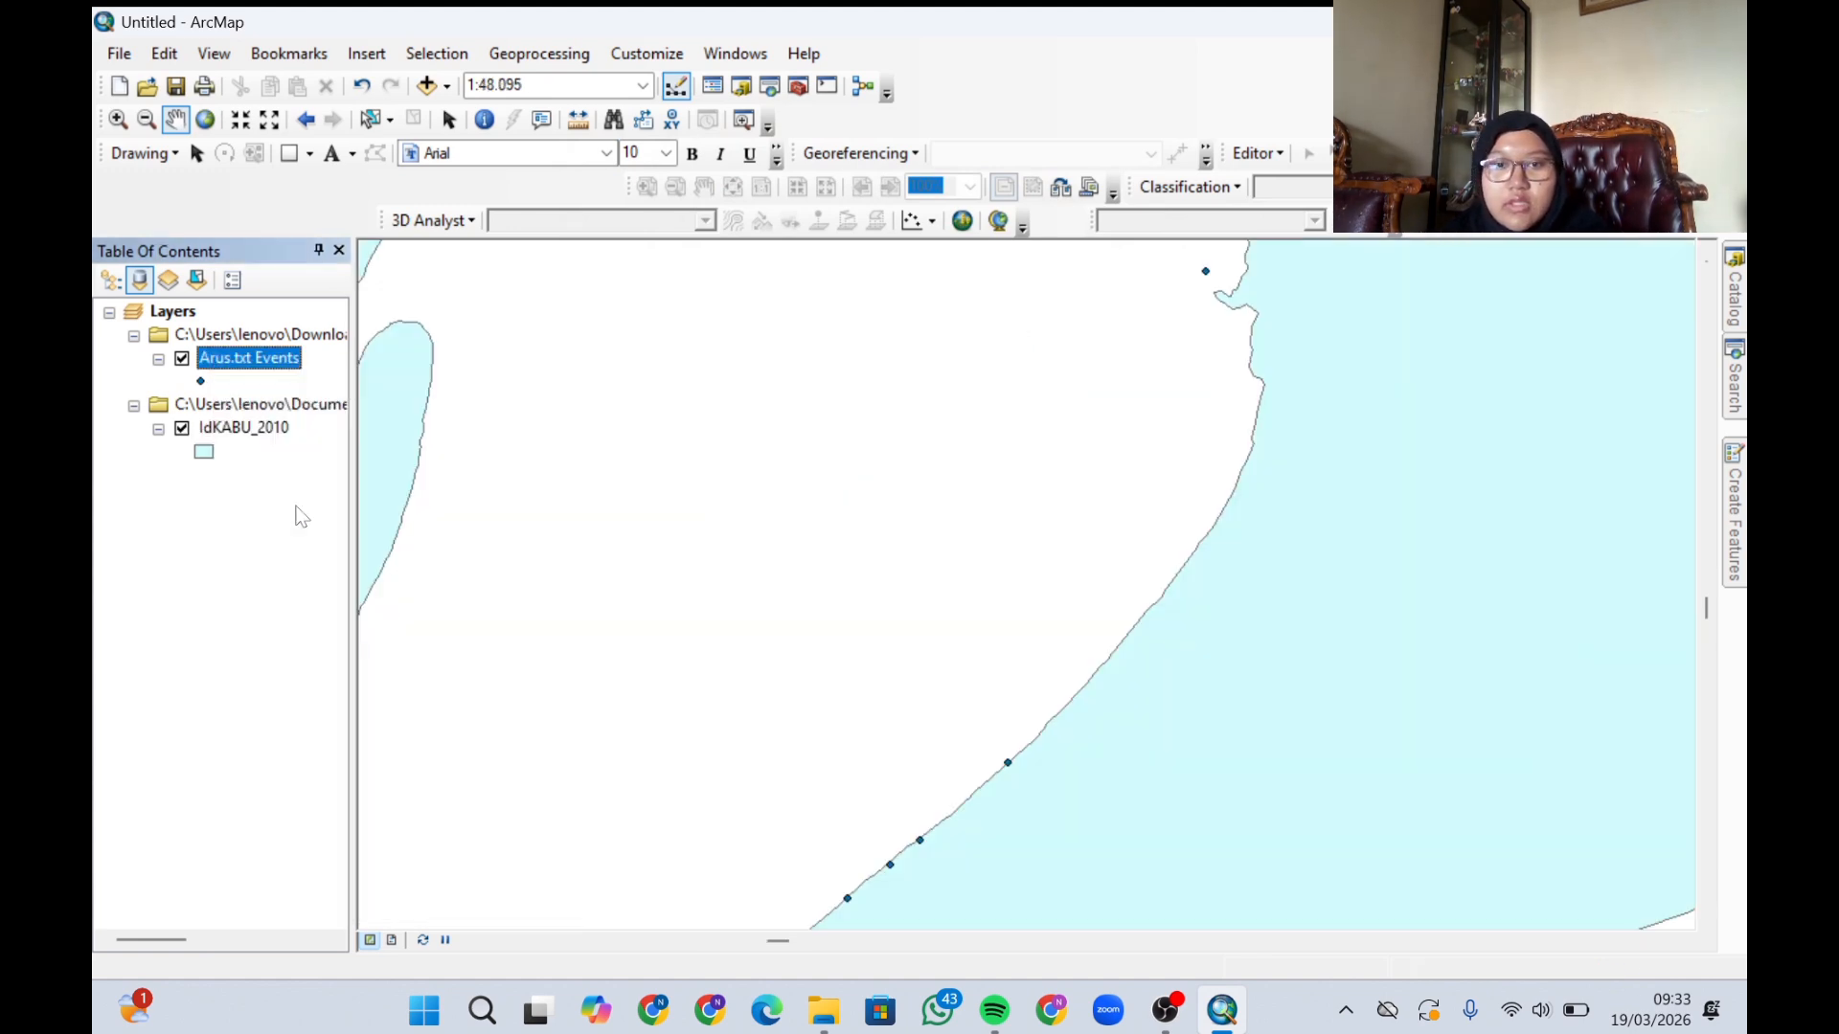
- Add Kec,arus.txt as an XY point layer with Kecepatan as the Z field and WGS 1984 as the coordinate system
{"action": "left_click", "coordinate": [118, 59]}
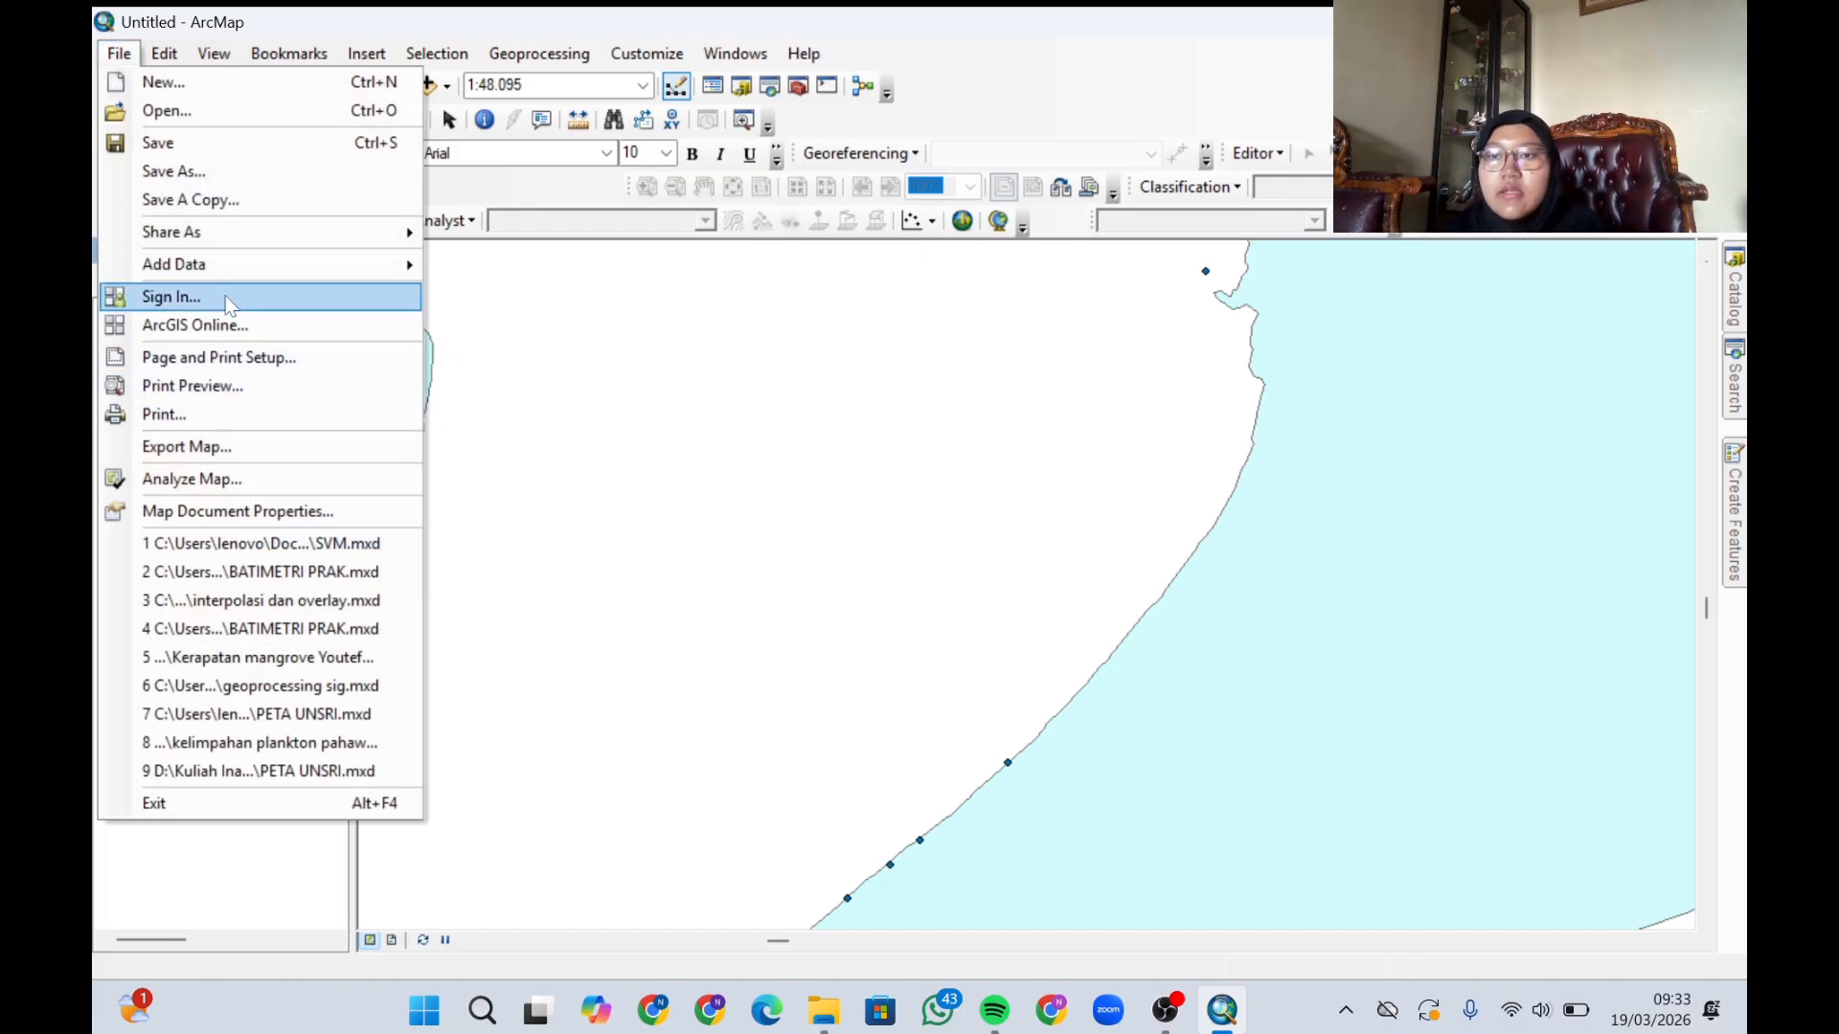
{"action": "mouse_move", "coordinate": [232, 272]}
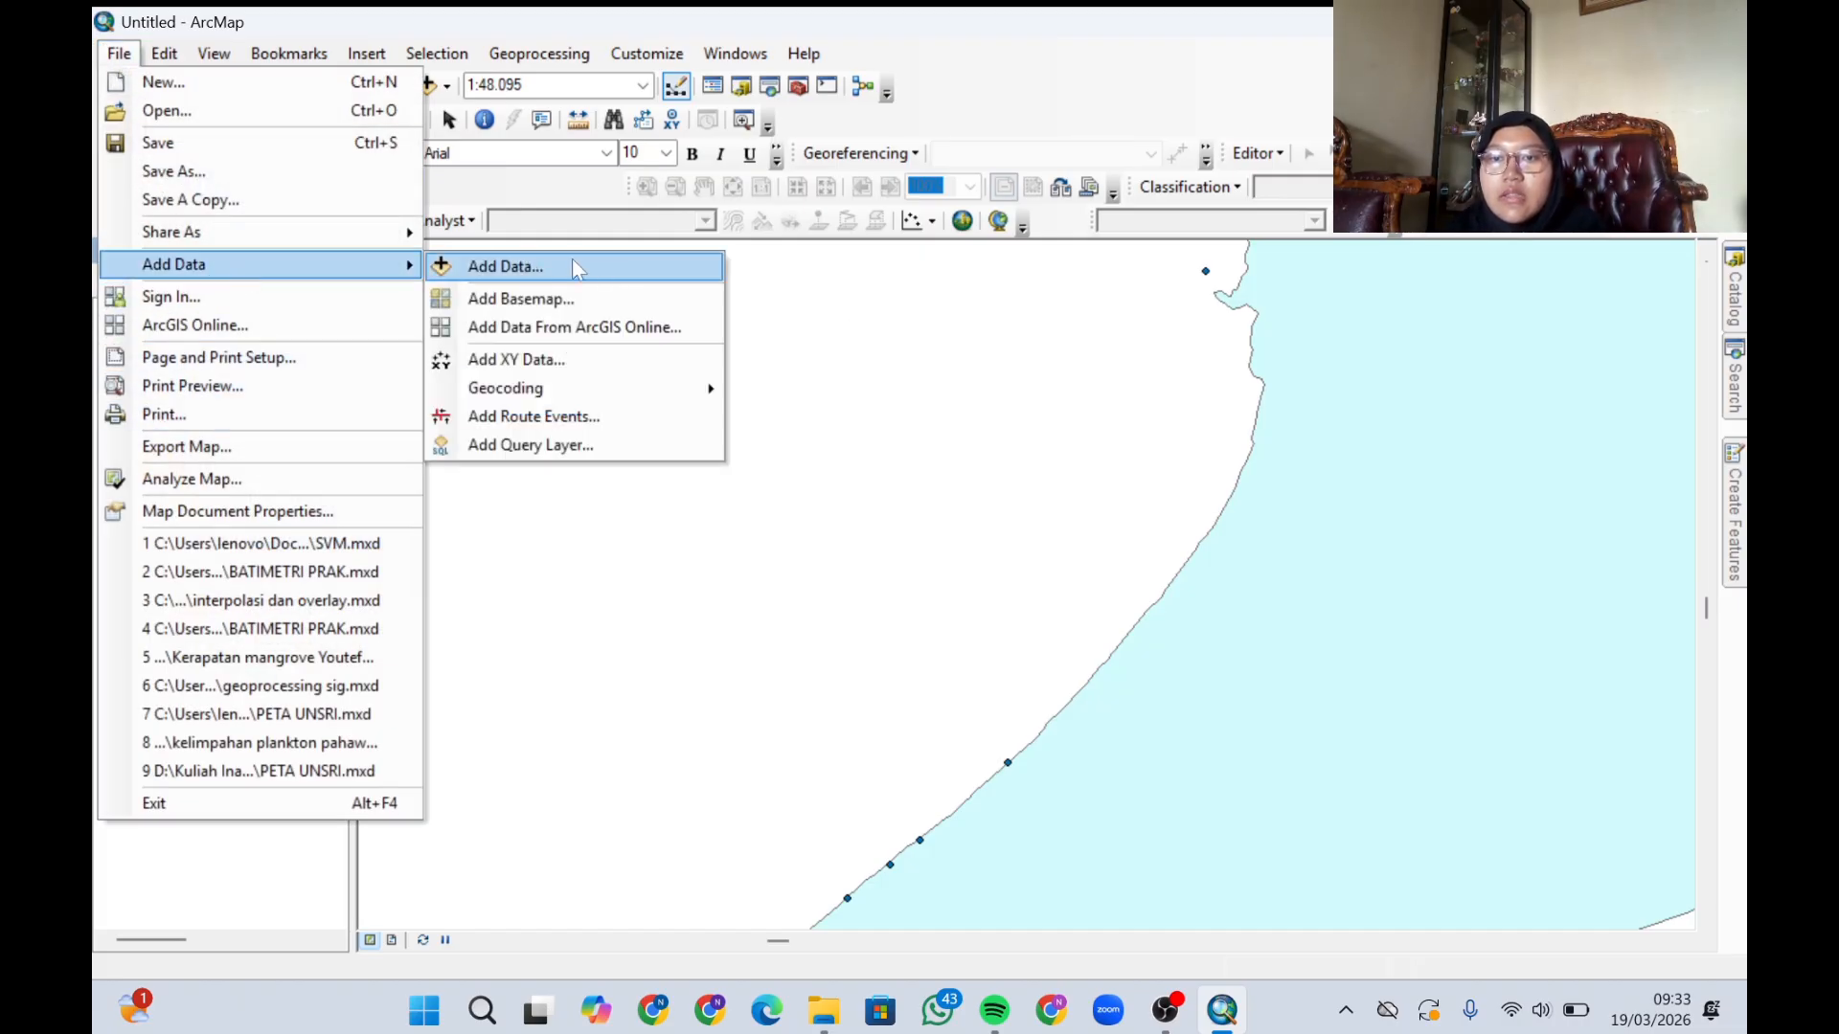
{"action": "left_click", "coordinate": [585, 366]}
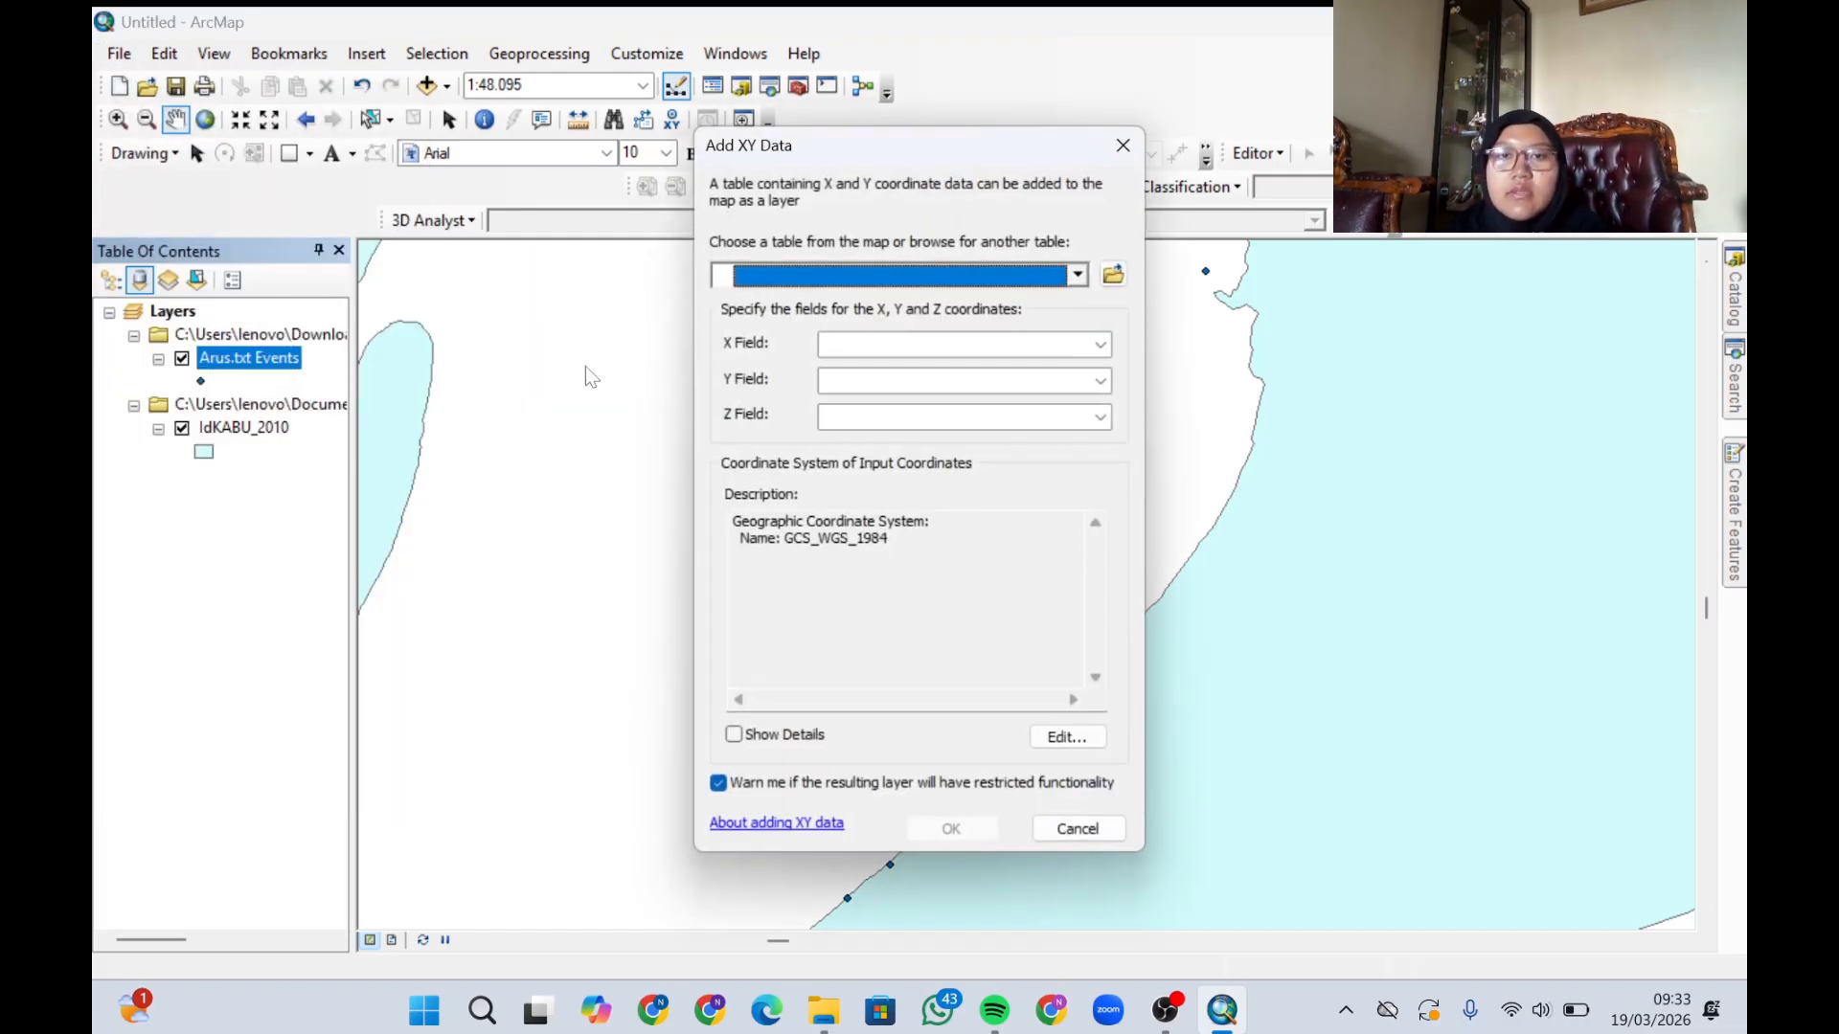
{"action": "left_click", "coordinate": [1113, 275]}
{"action": "double_click", "coordinate": [675, 394]}
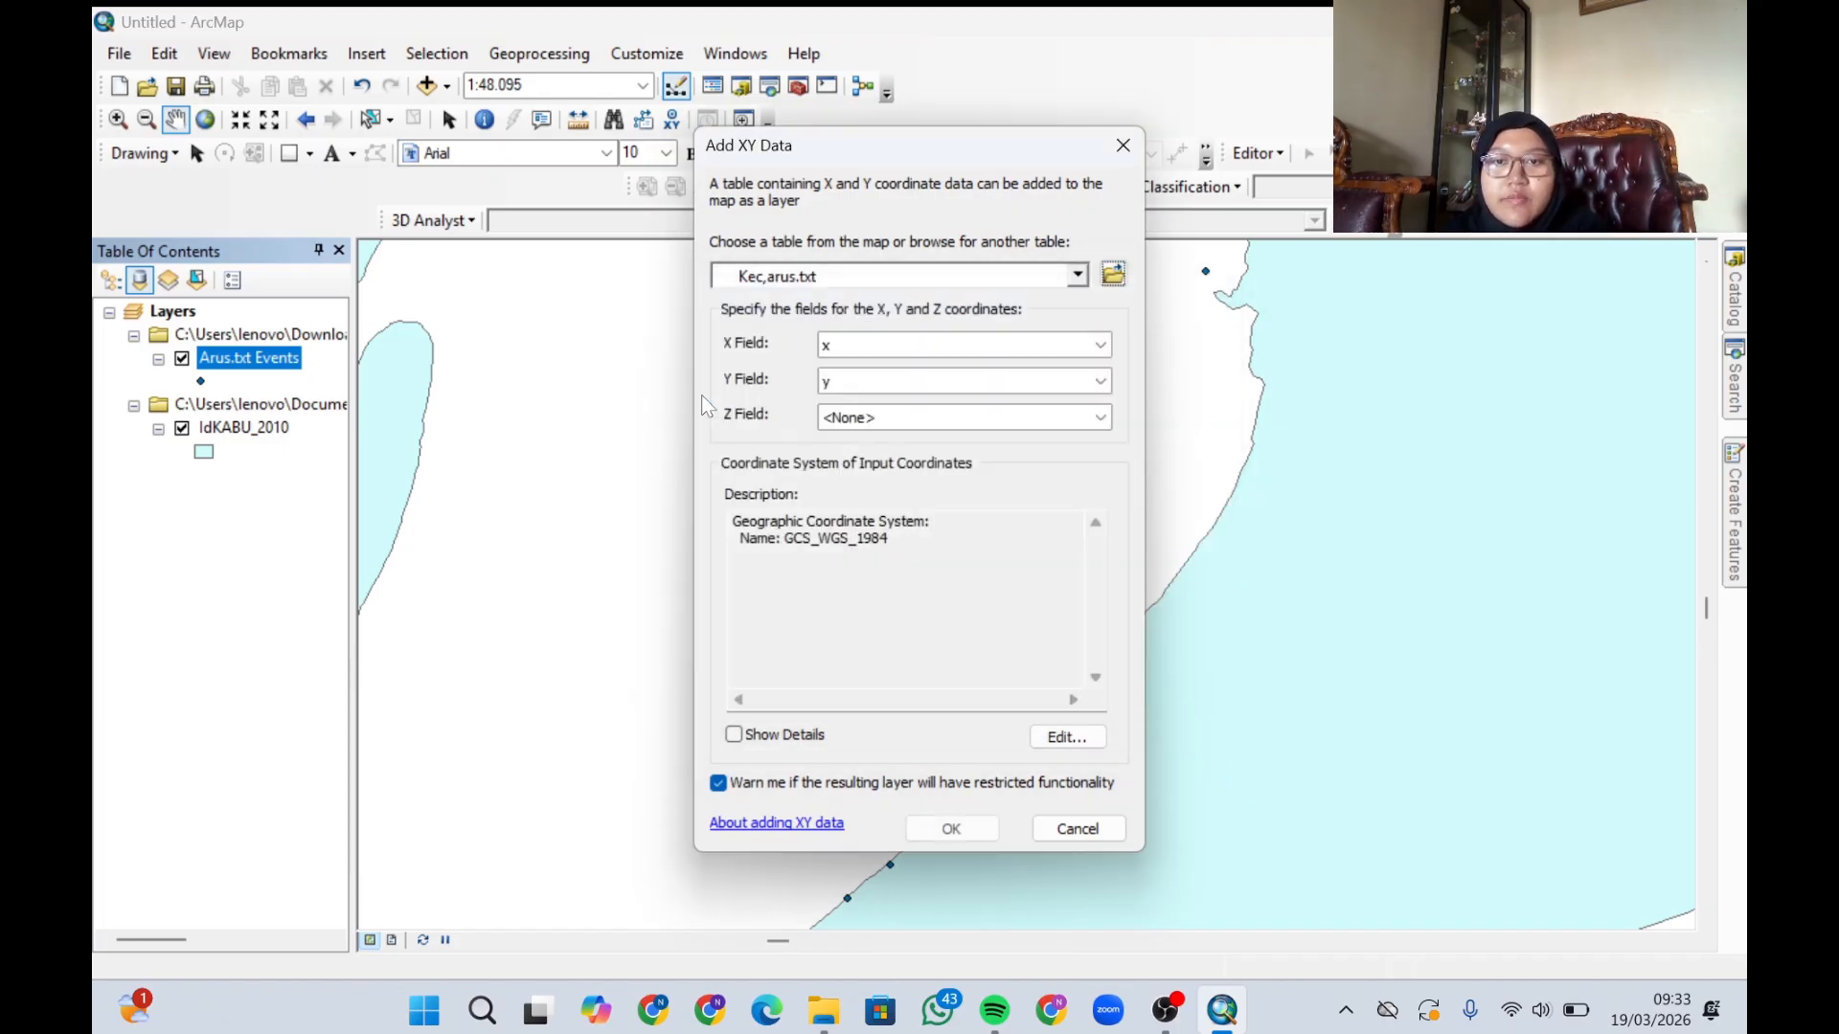
{"action": "left_click", "coordinate": [855, 428]}
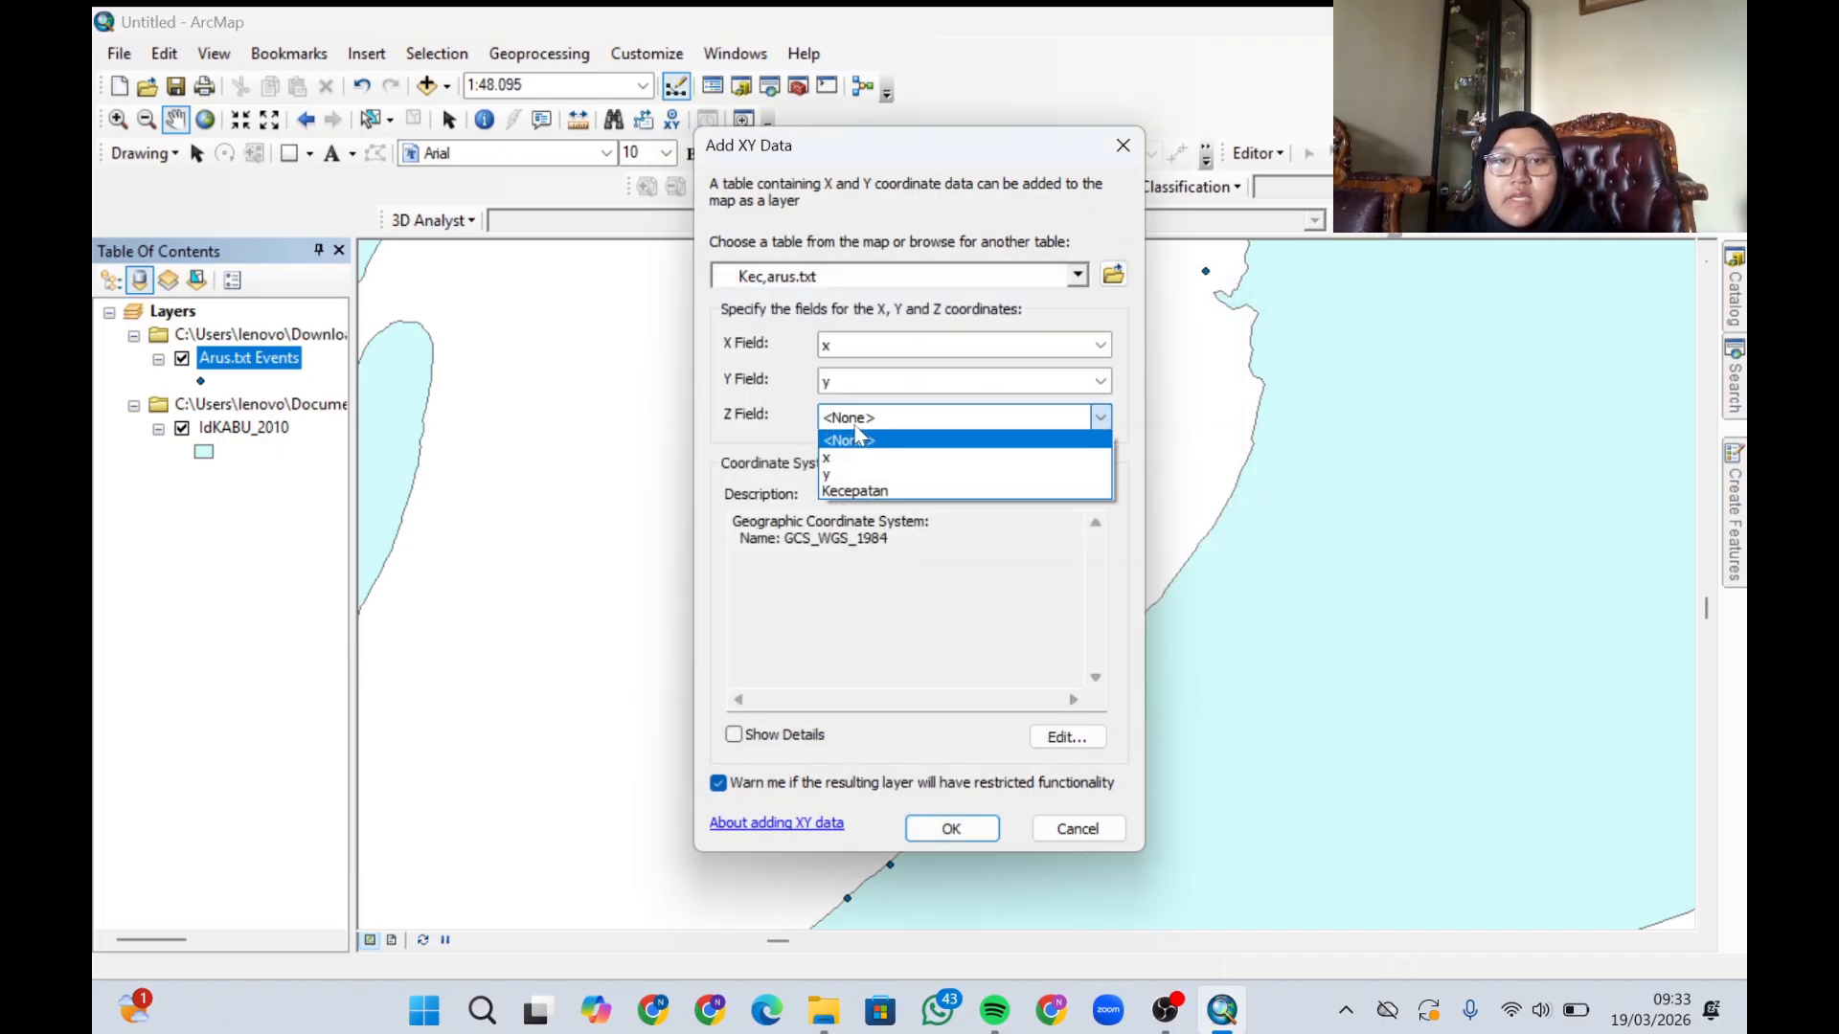
{"action": "left_click", "coordinate": [863, 492]}
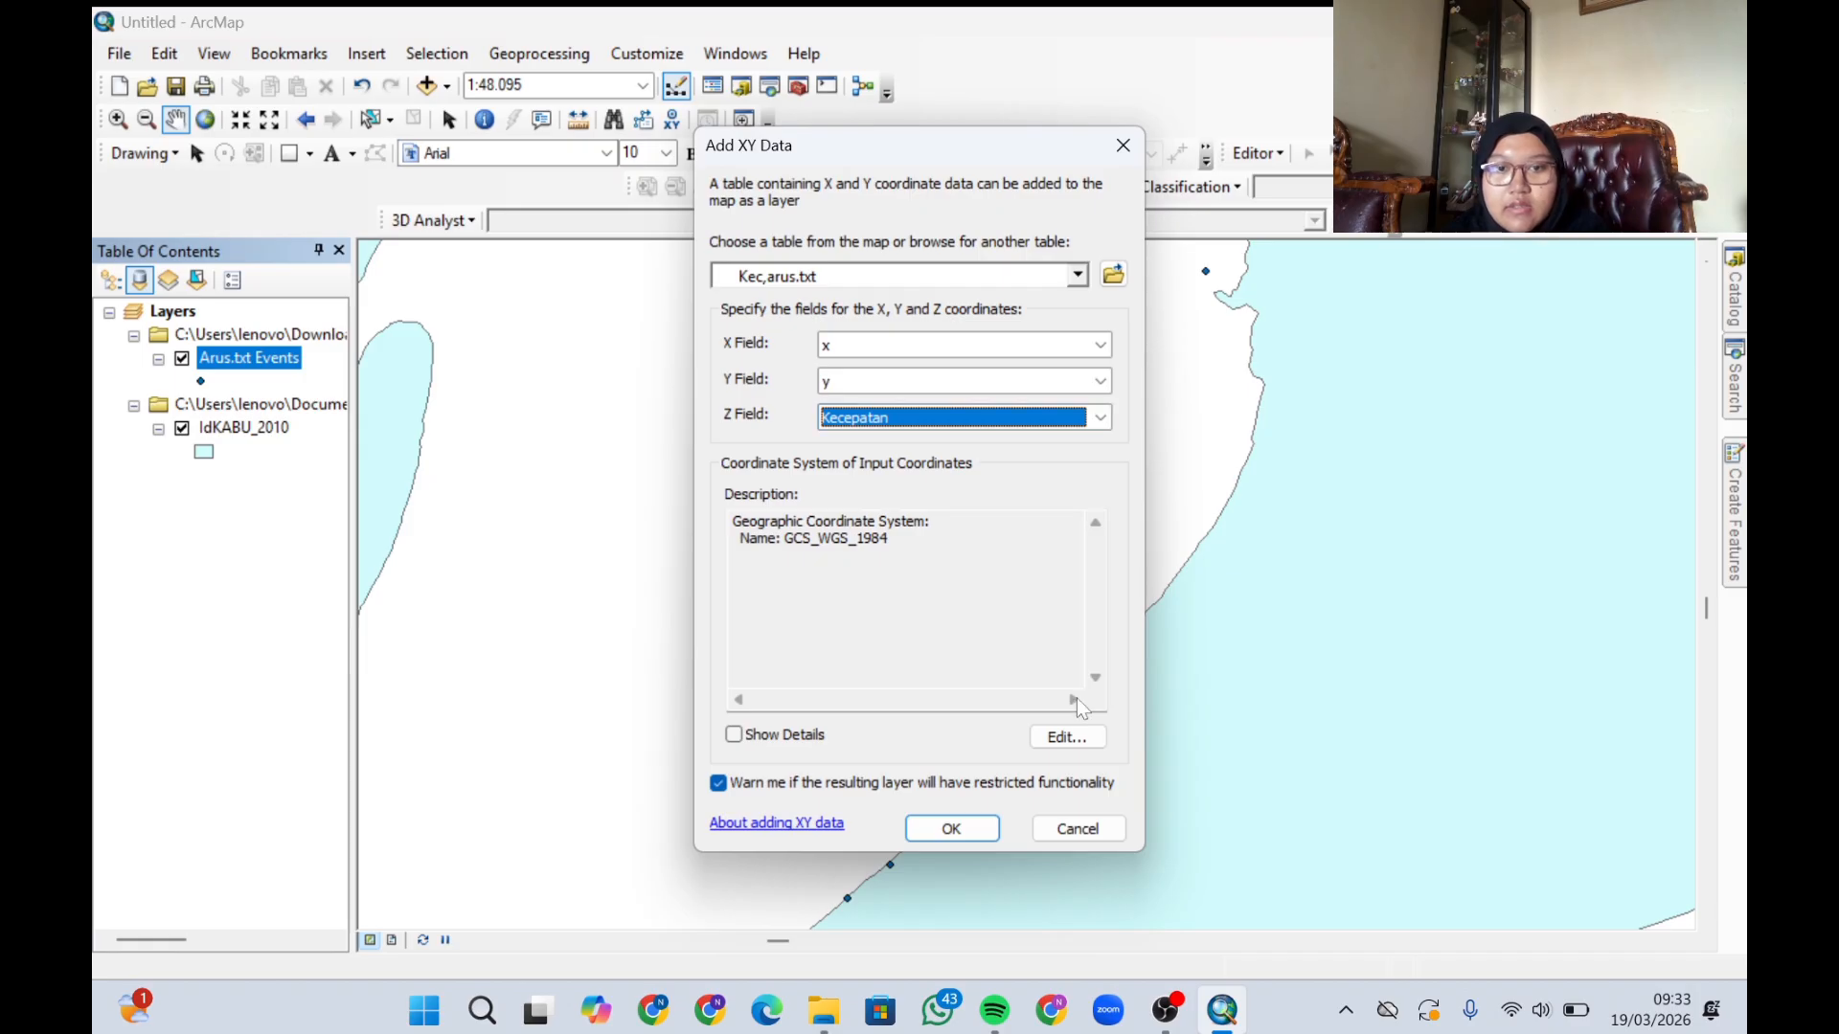
{"action": "left_click", "coordinate": [1068, 740]}
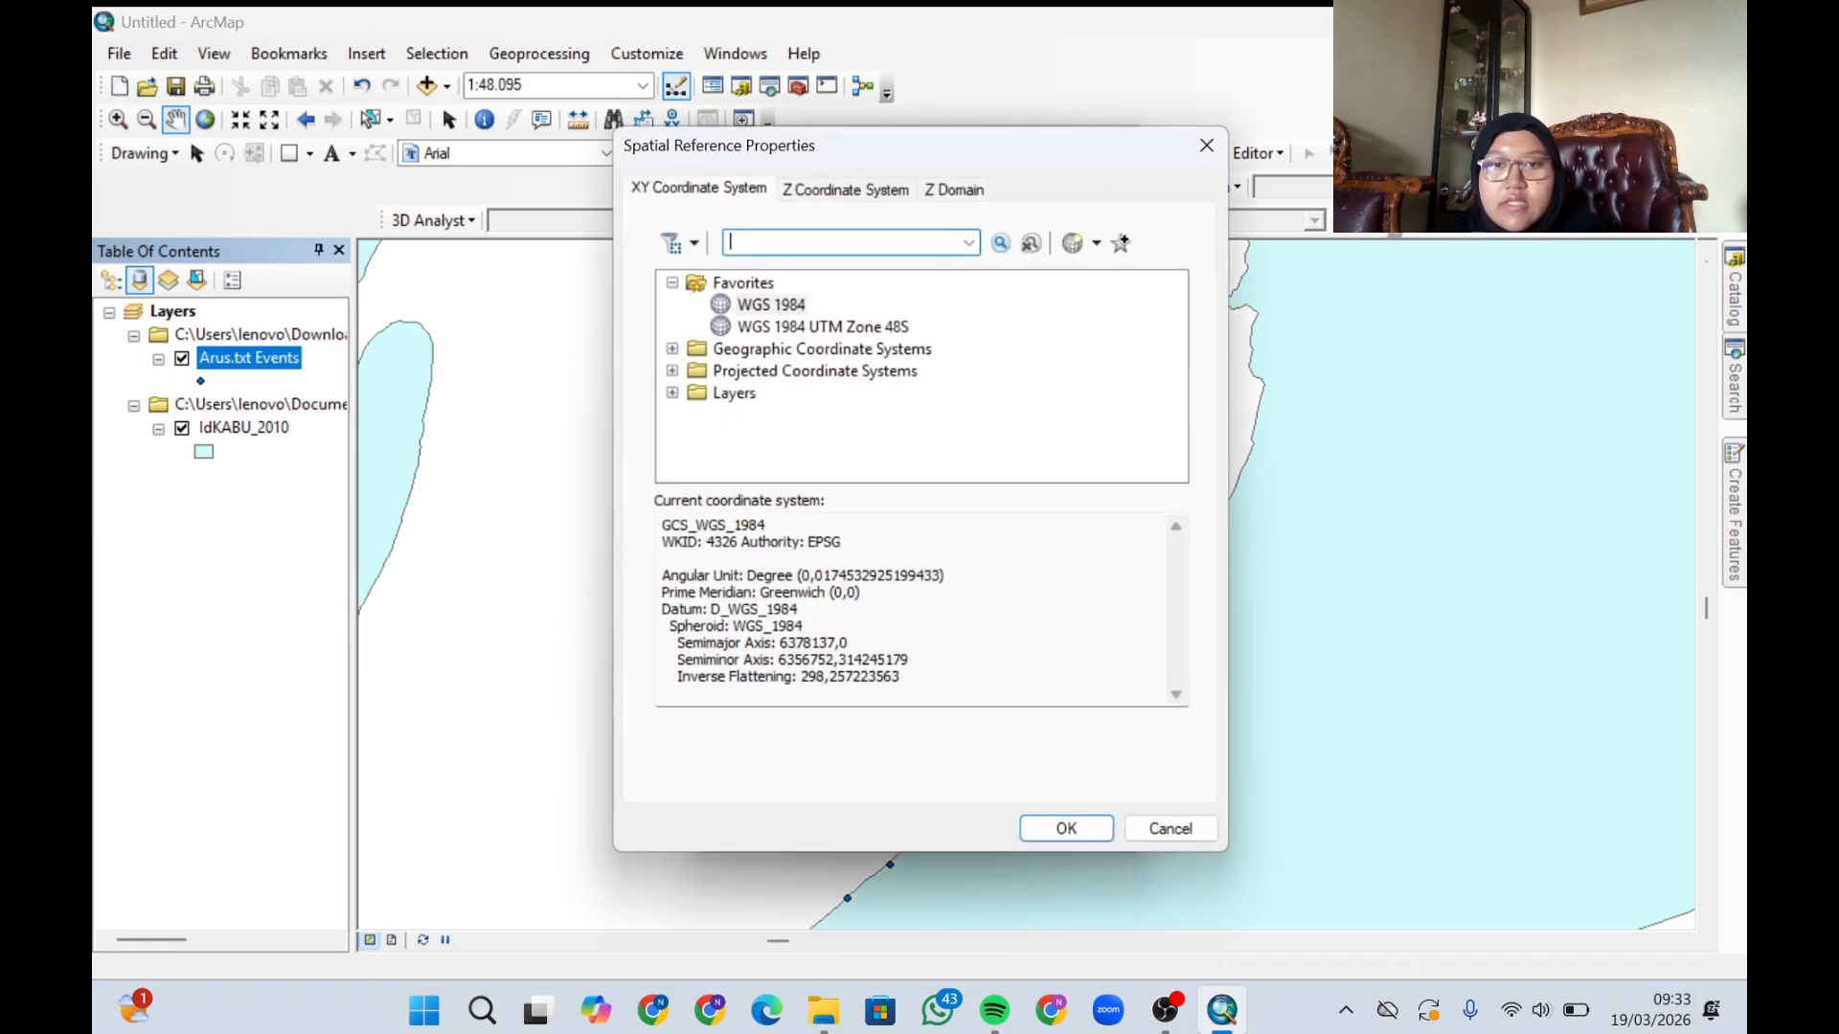
{"action": "left_click", "coordinate": [750, 303]}
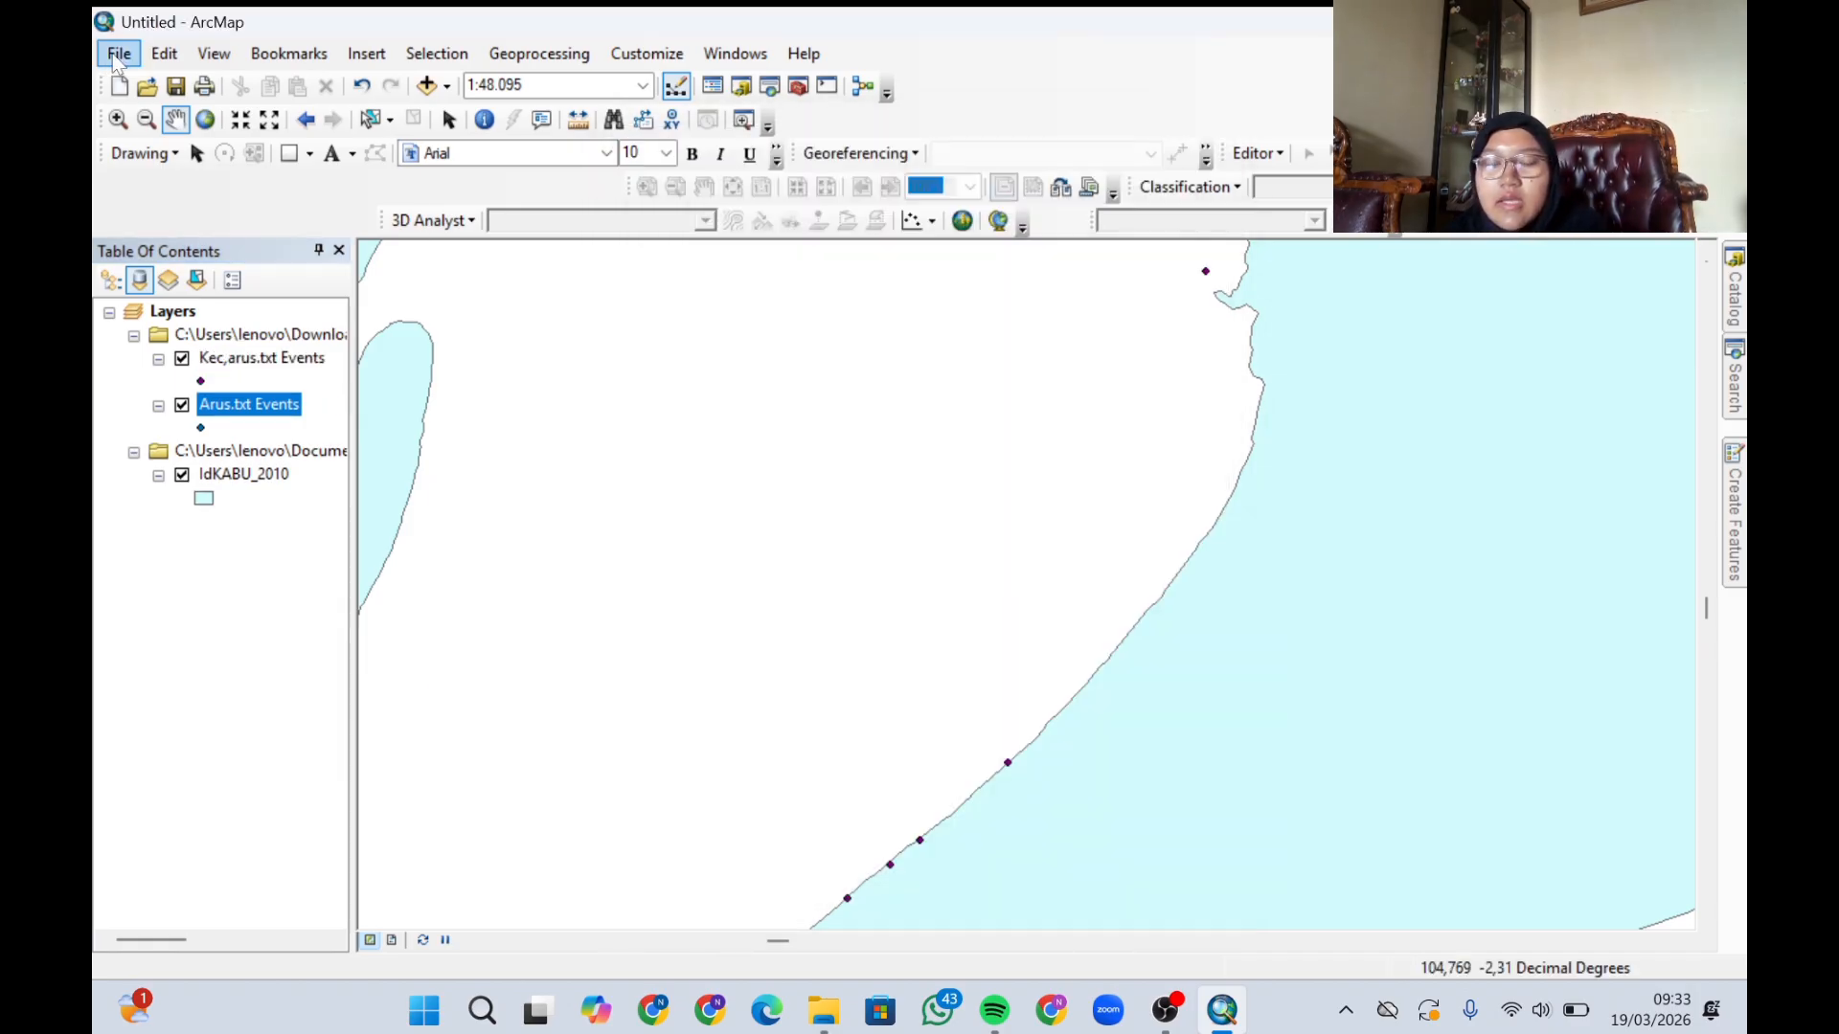
- Add laju sedimentasi.txt as an XY point layer, using its x and y fields as coordinates
{"action": "left_click", "coordinate": [115, 55]}
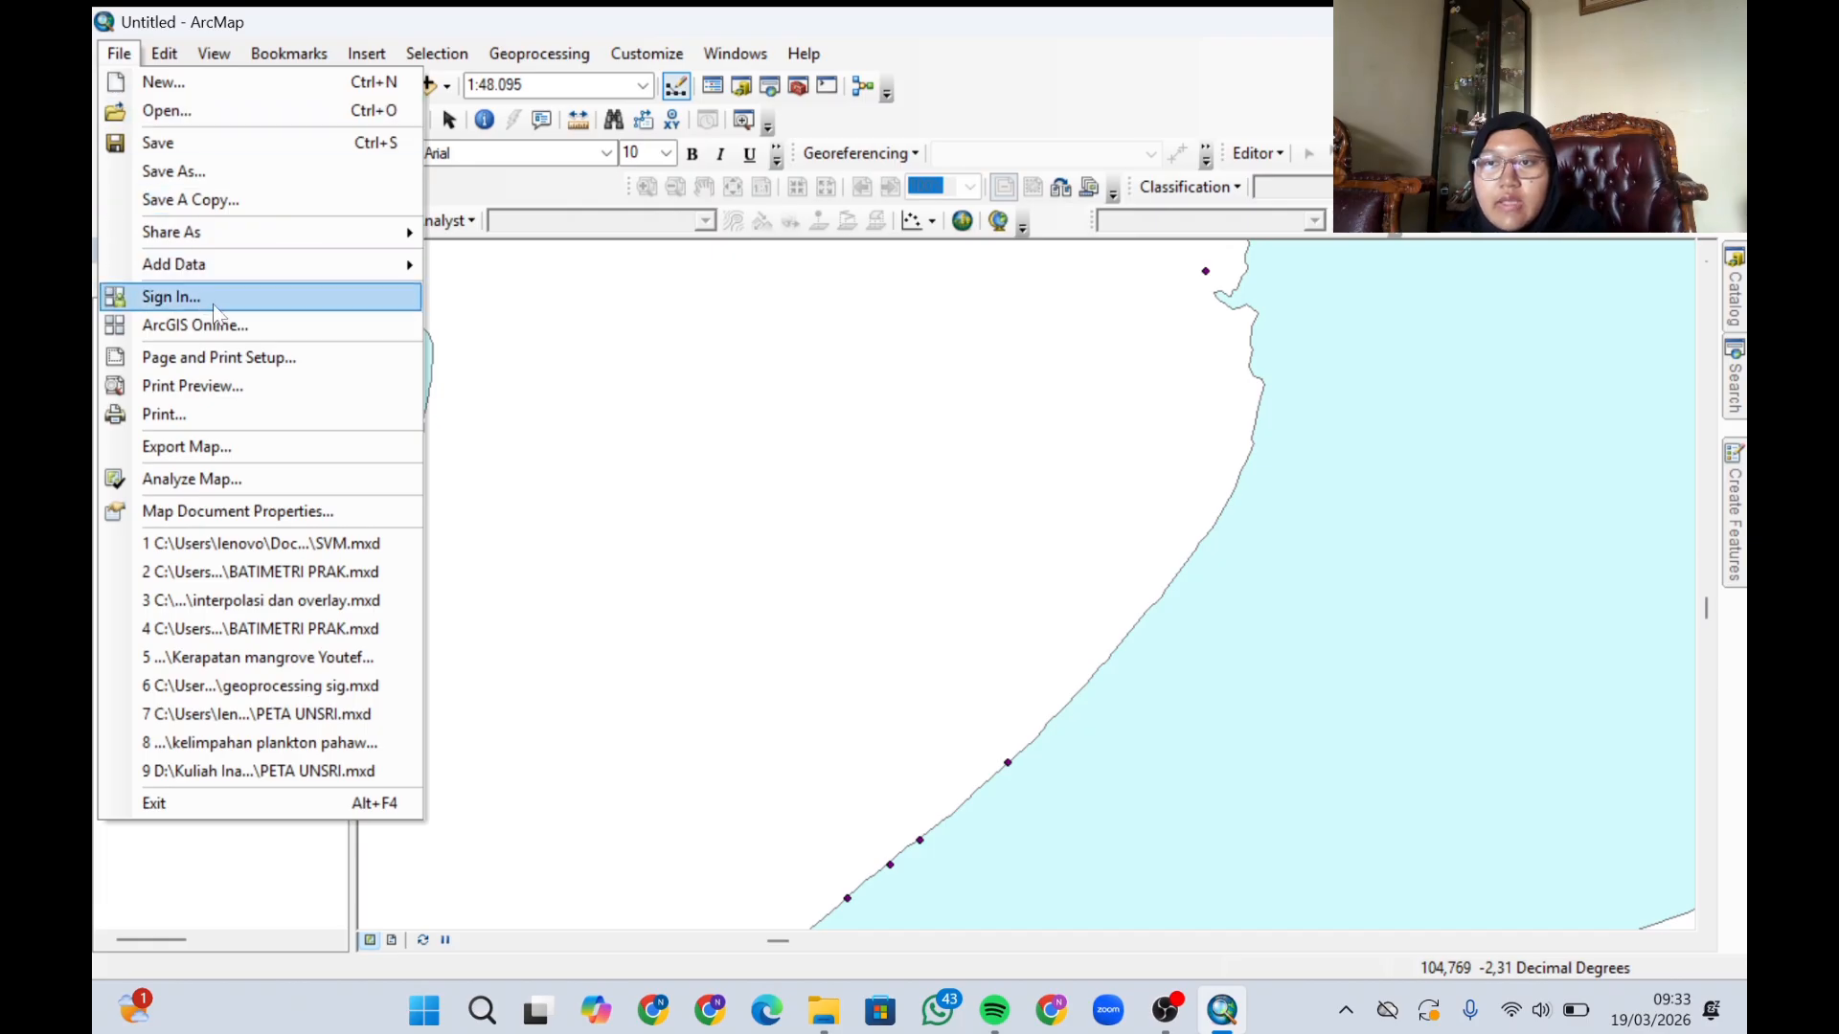
{"action": "mouse_move", "coordinate": [216, 263]}
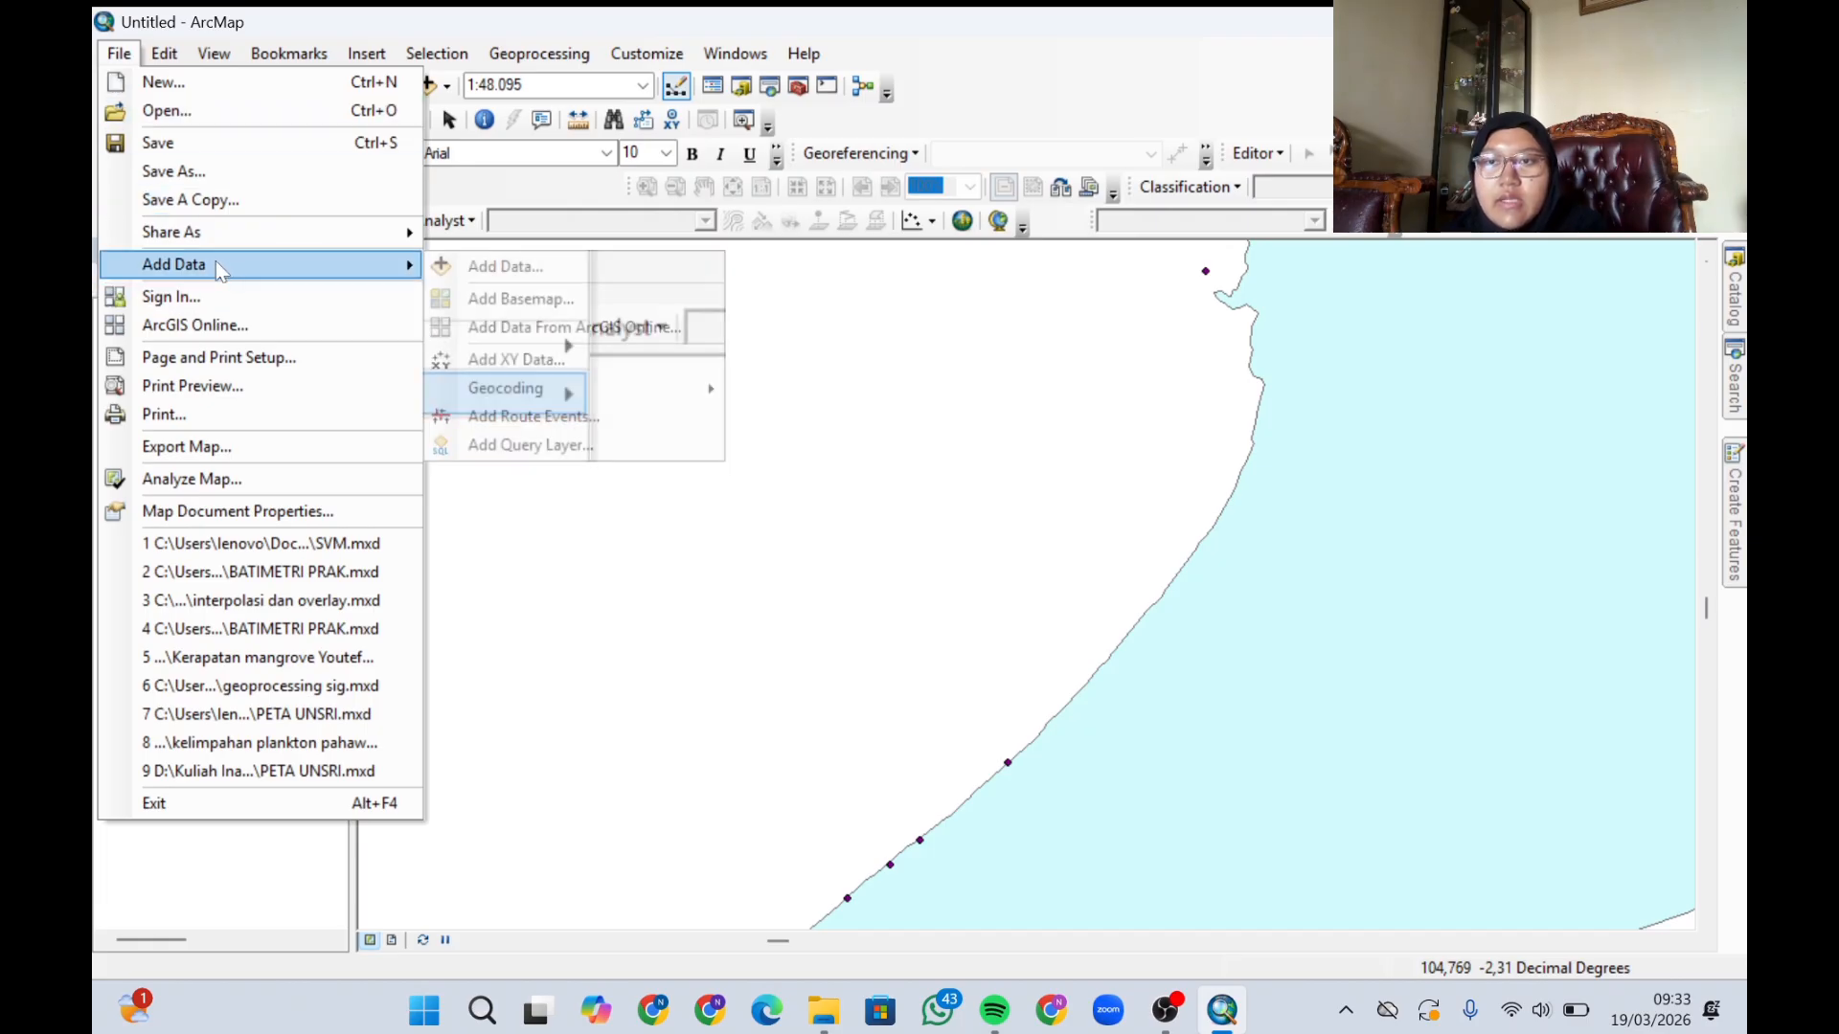
{"action": "left_click", "coordinate": [590, 362]}
{"action": "left_click", "coordinate": [1113, 275]}
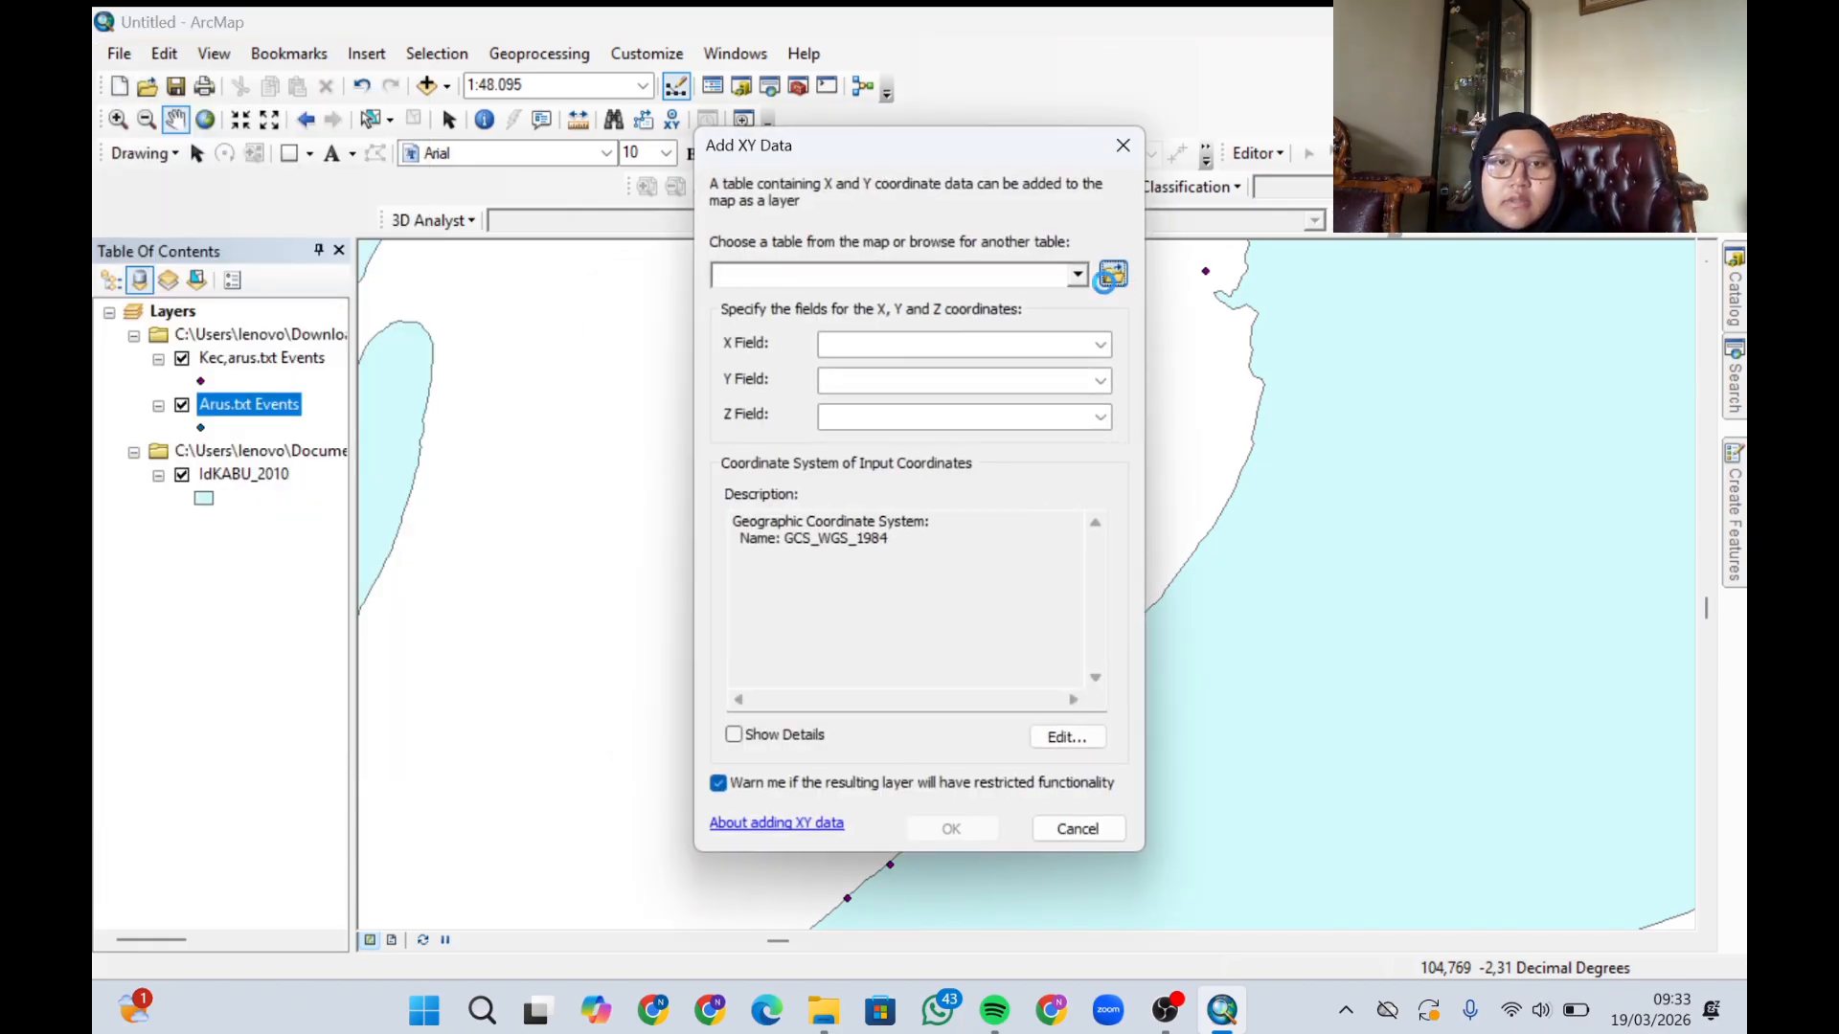
{"action": "left_click", "coordinate": [698, 417]}
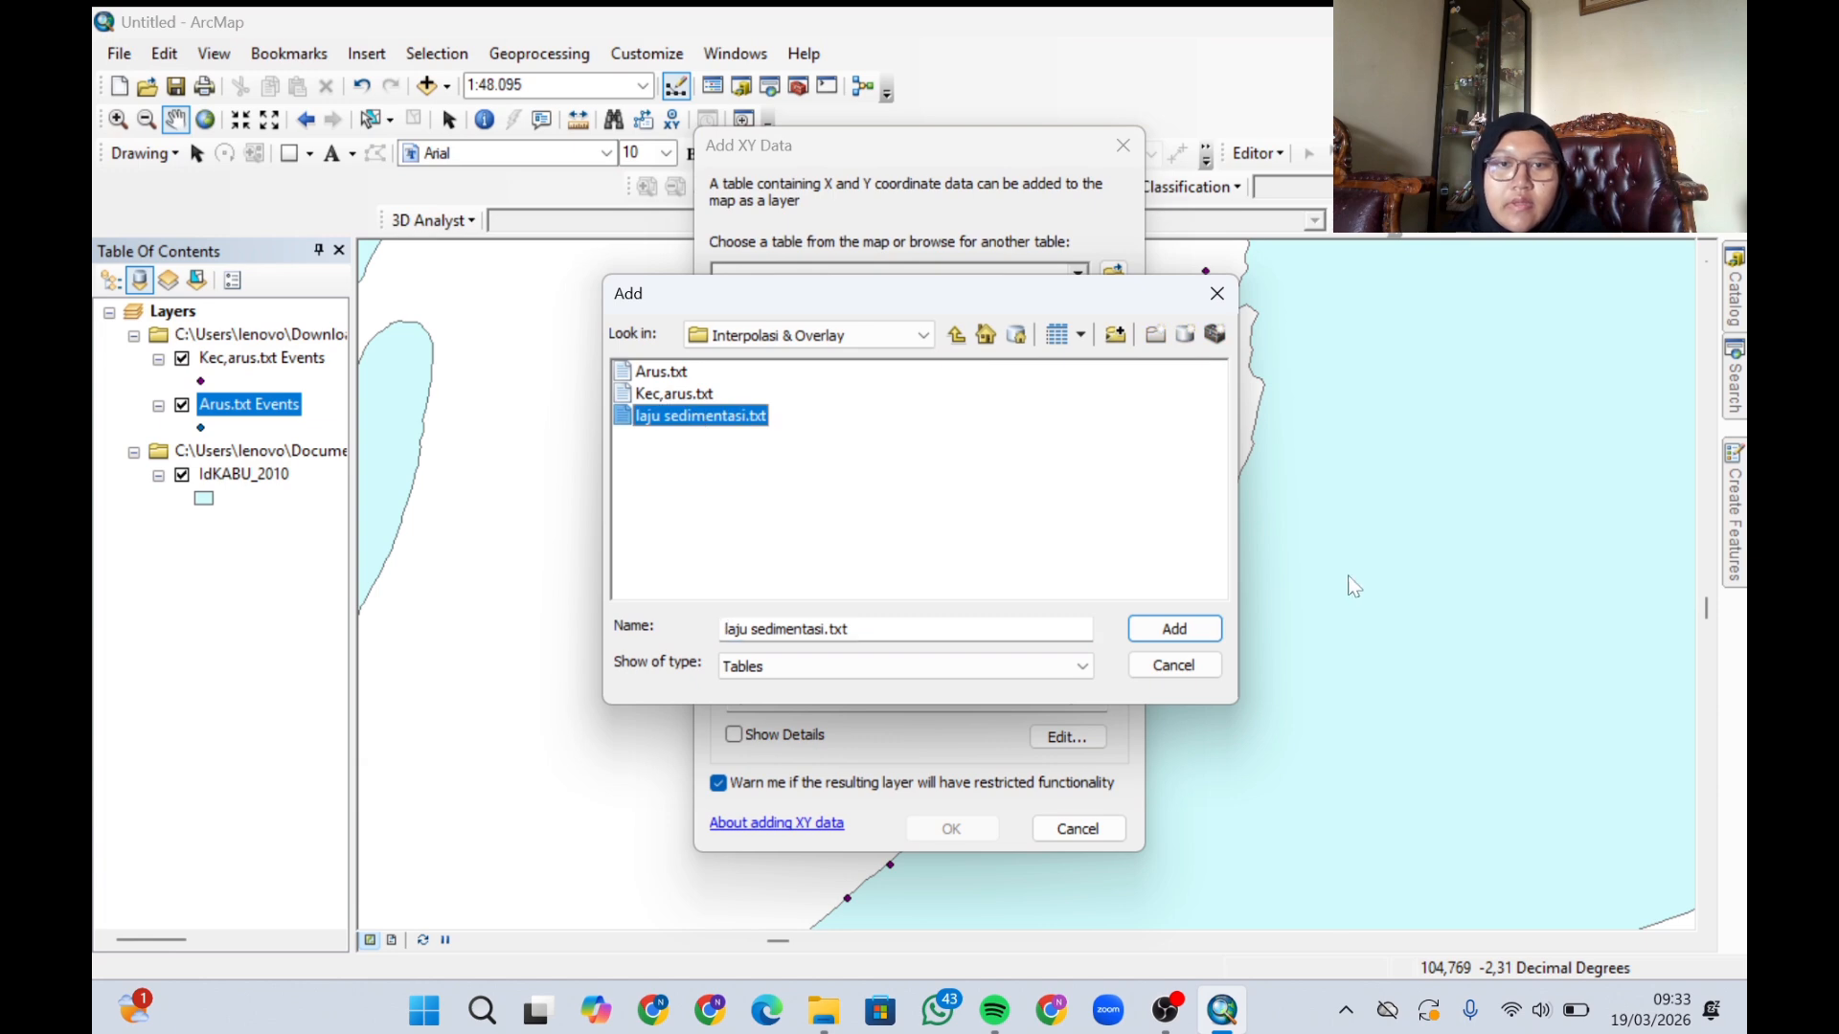
{"action": "left_click", "coordinate": [1161, 632]}
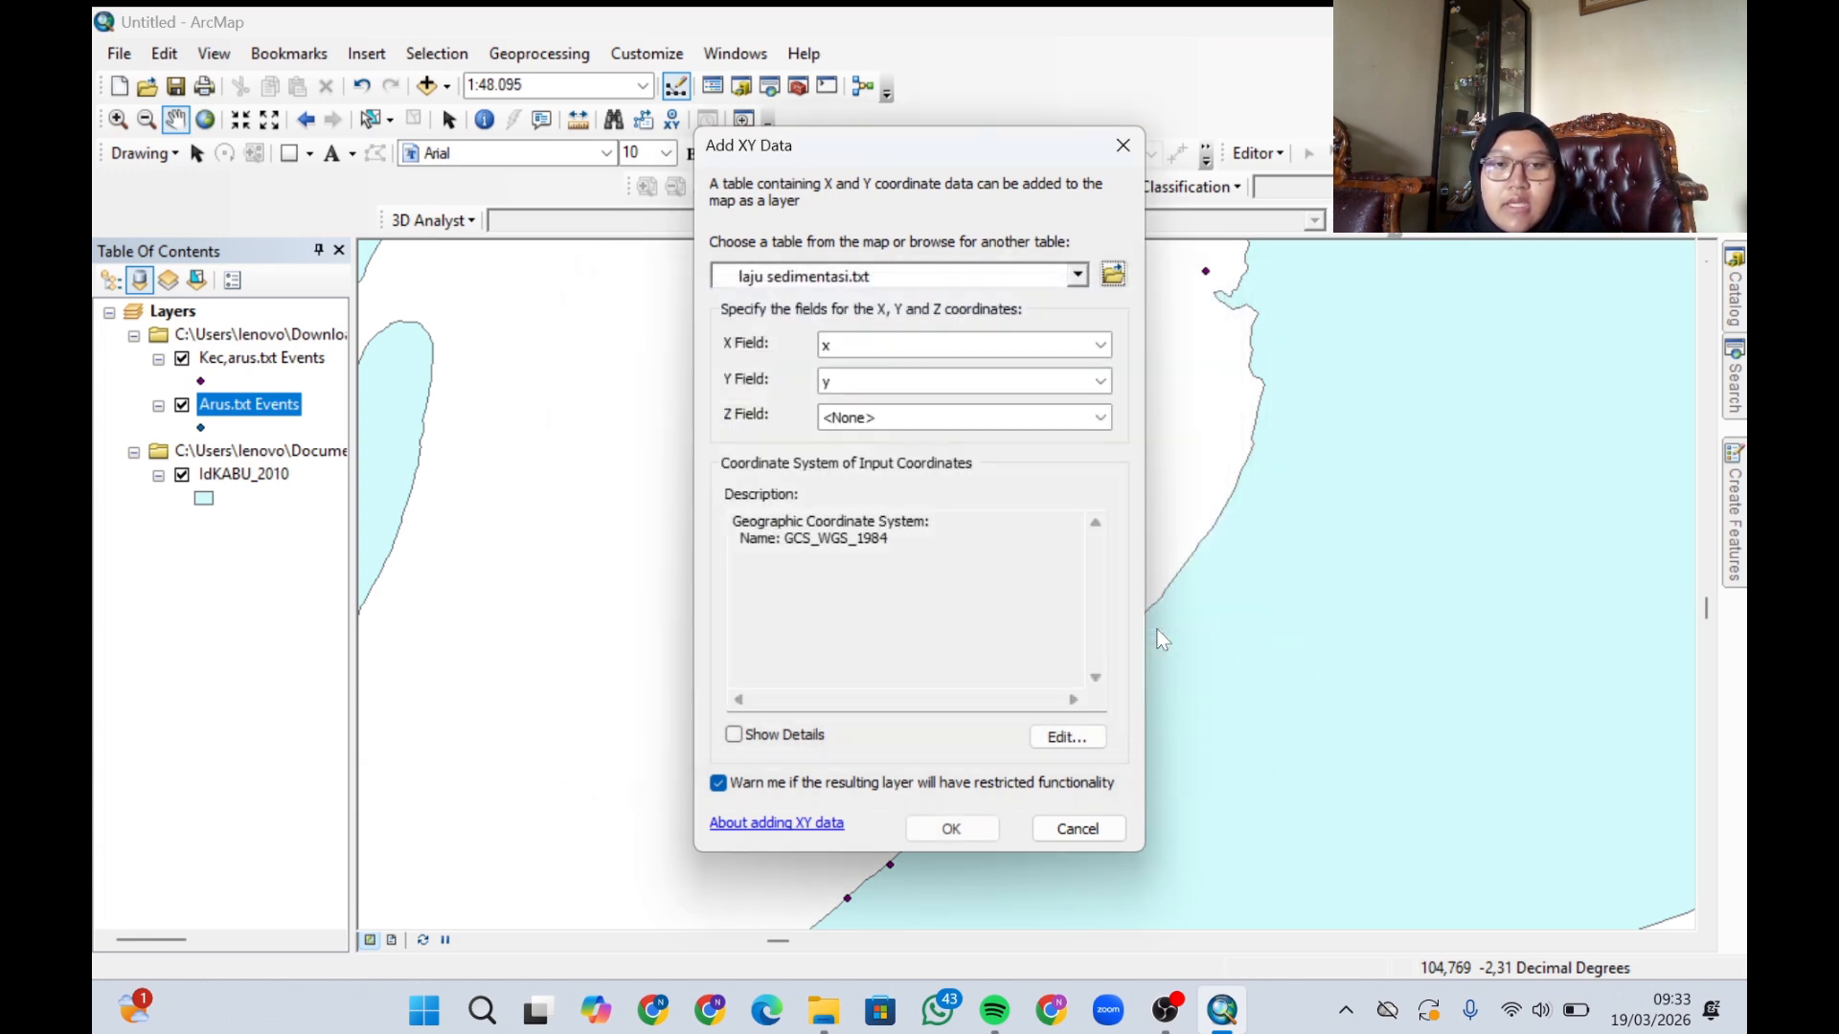
{"action": "left_click", "coordinate": [1000, 418]}
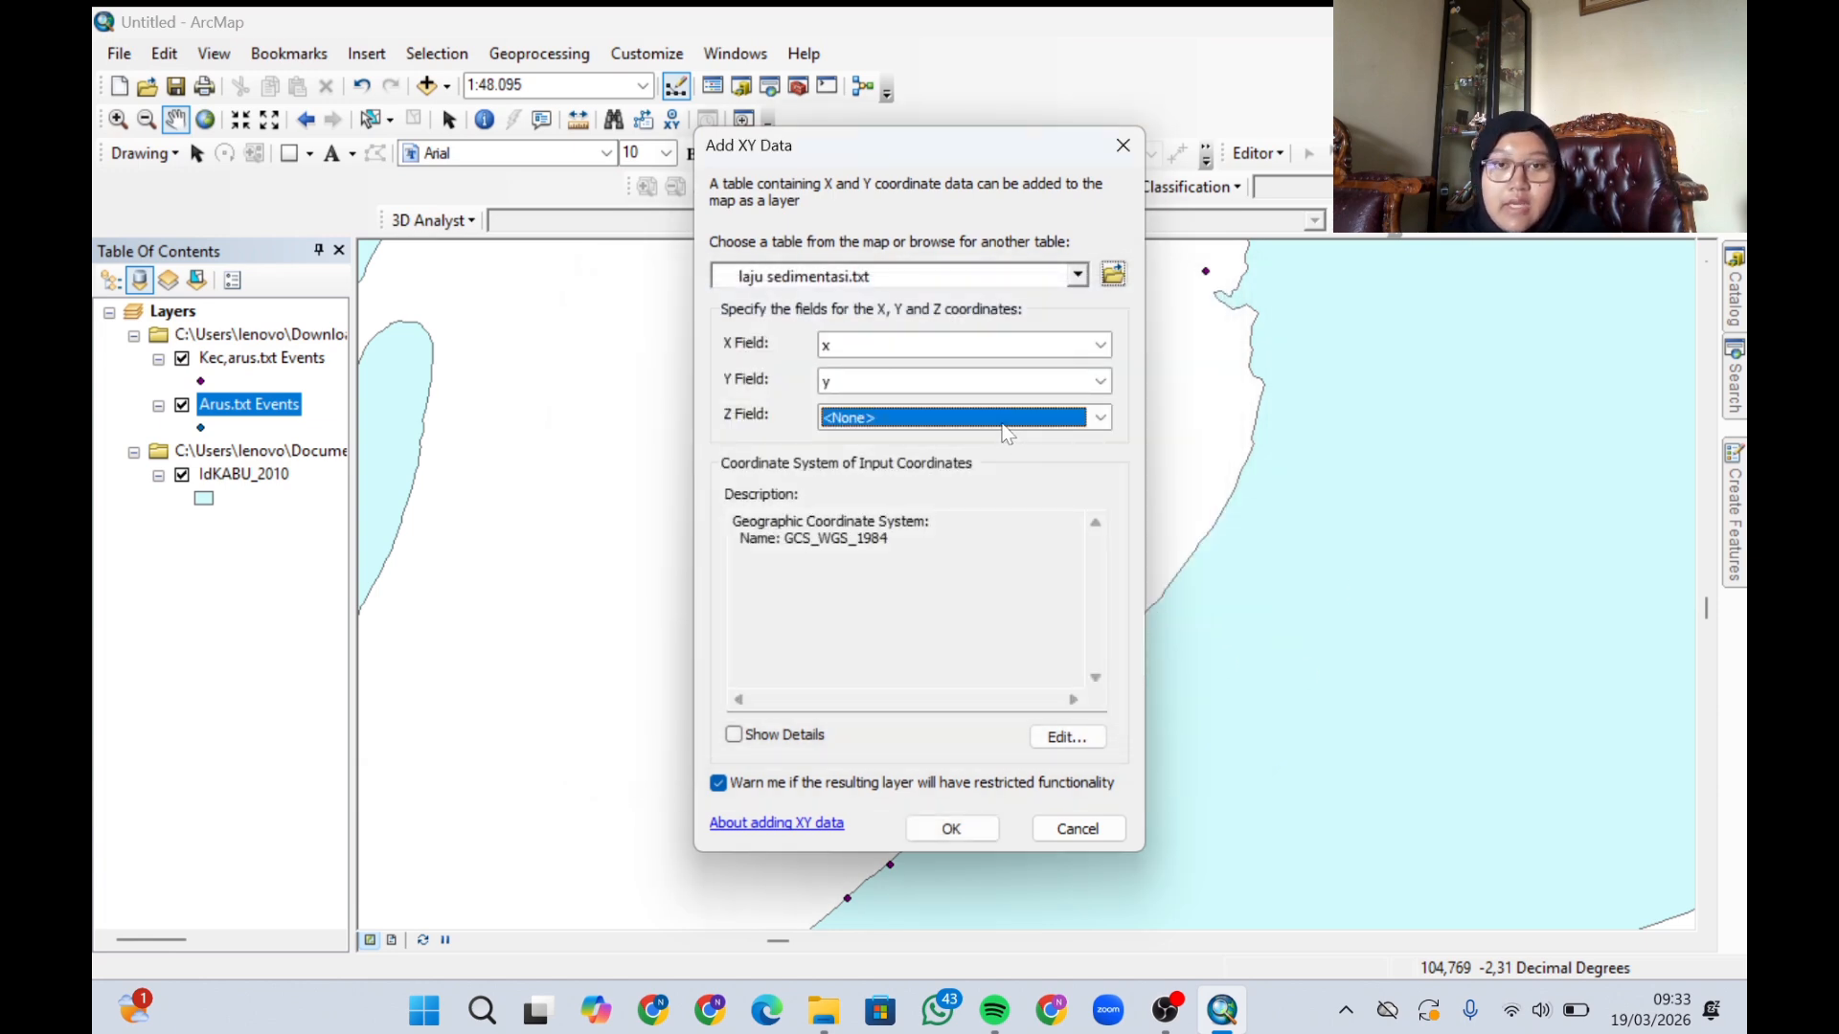
{"action": "left_click", "coordinate": [1005, 450]}
{"action": "key", "text": "Return"}
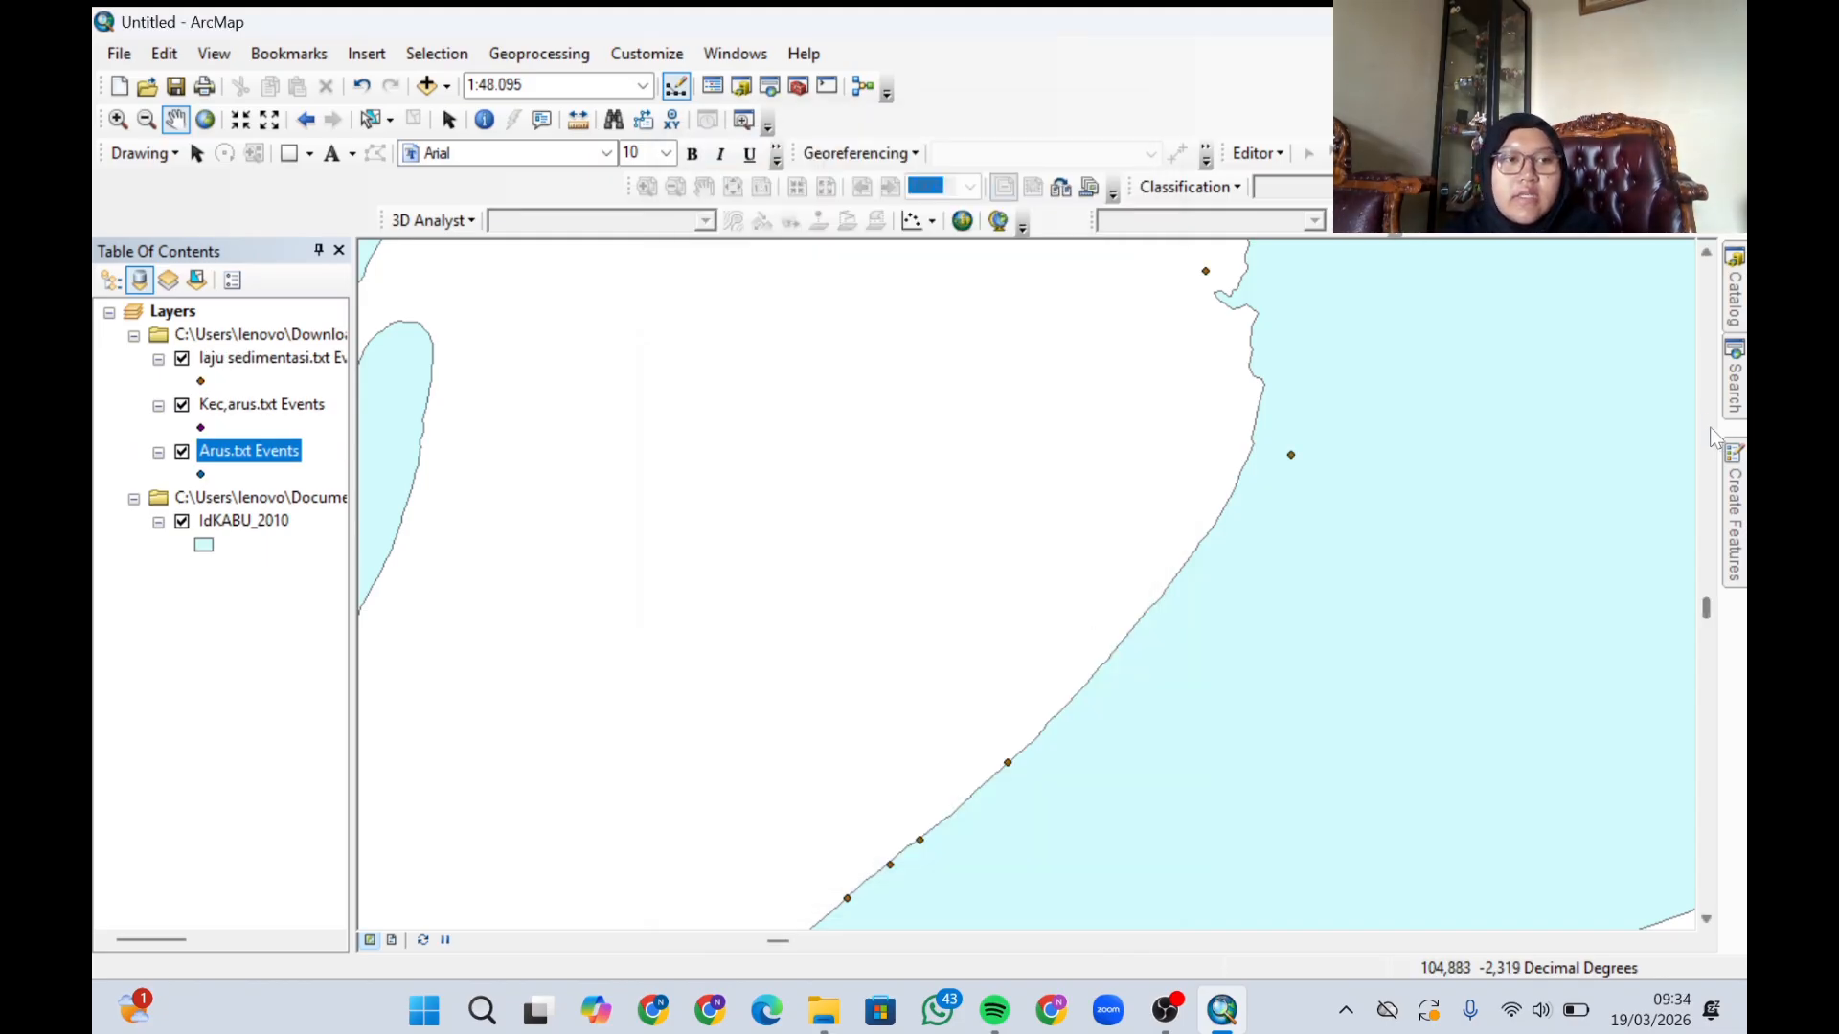
- Search for "IDW 3D ANALYST" and open the IDW (3D Analyst) tool
{"action": "mouse_move", "coordinate": [1736, 421]}
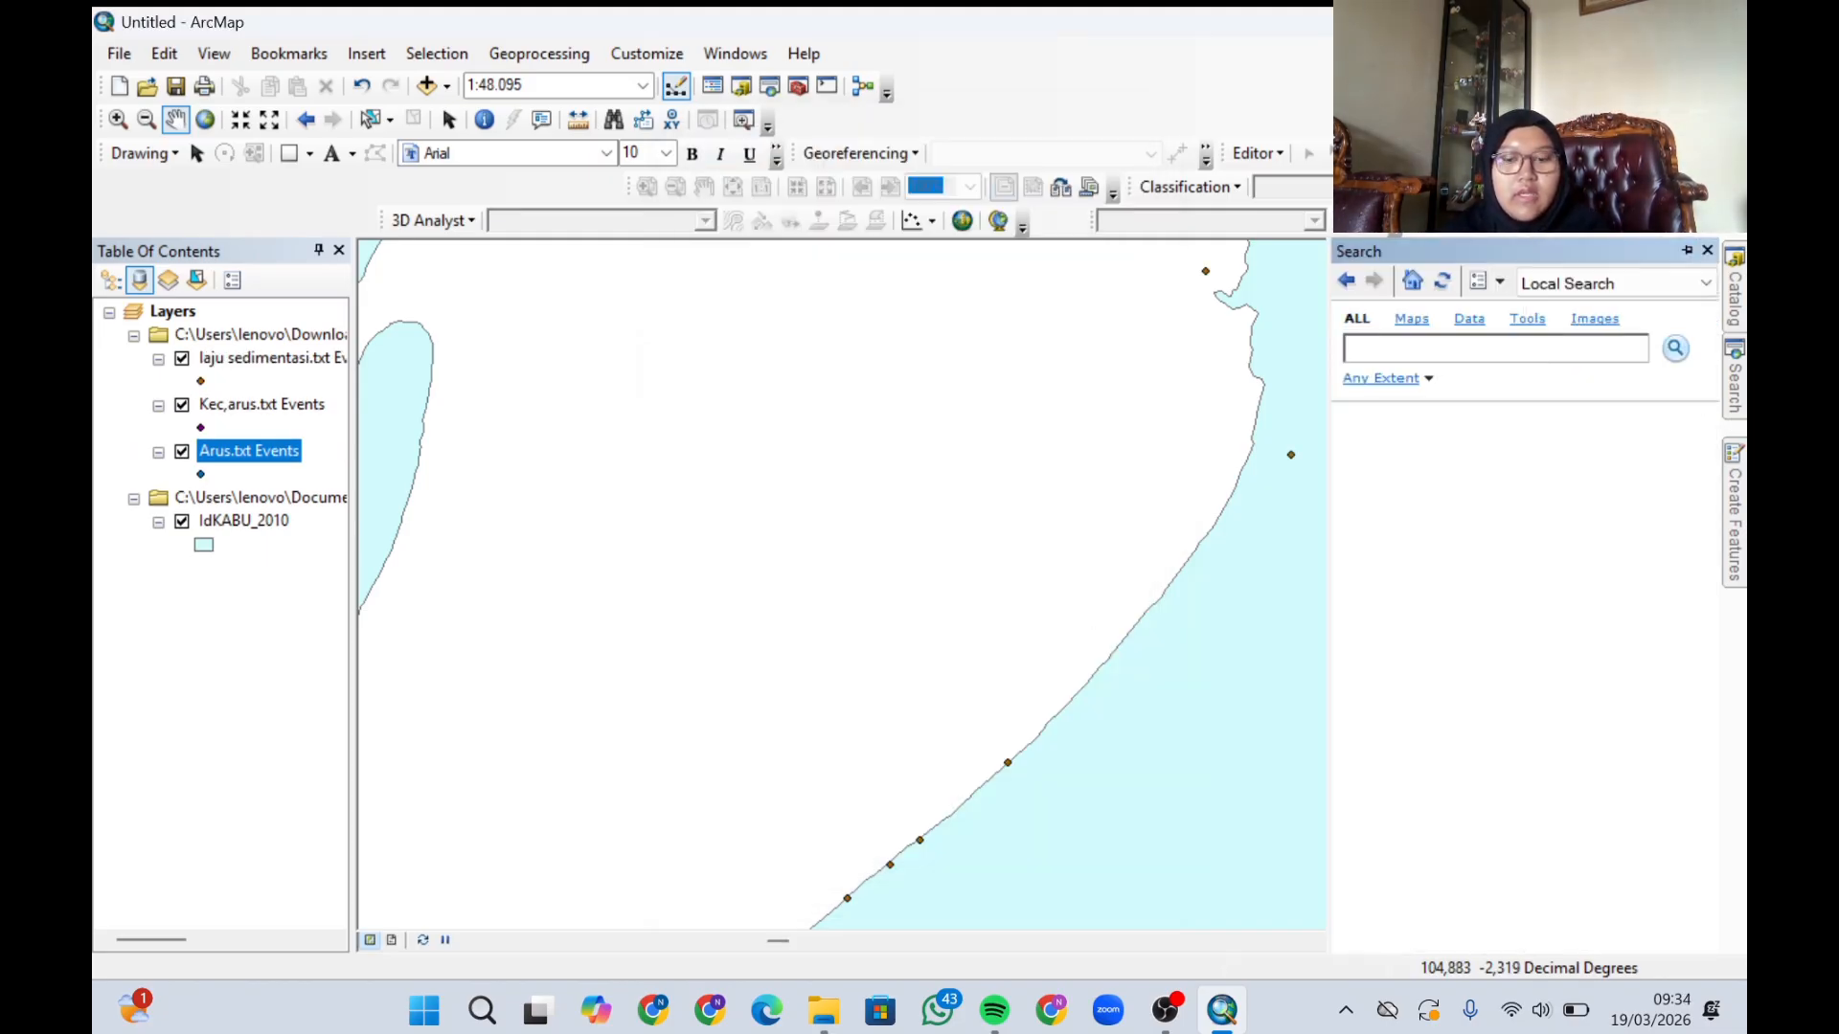
{"action": "key", "text": "Caps_Lock"}
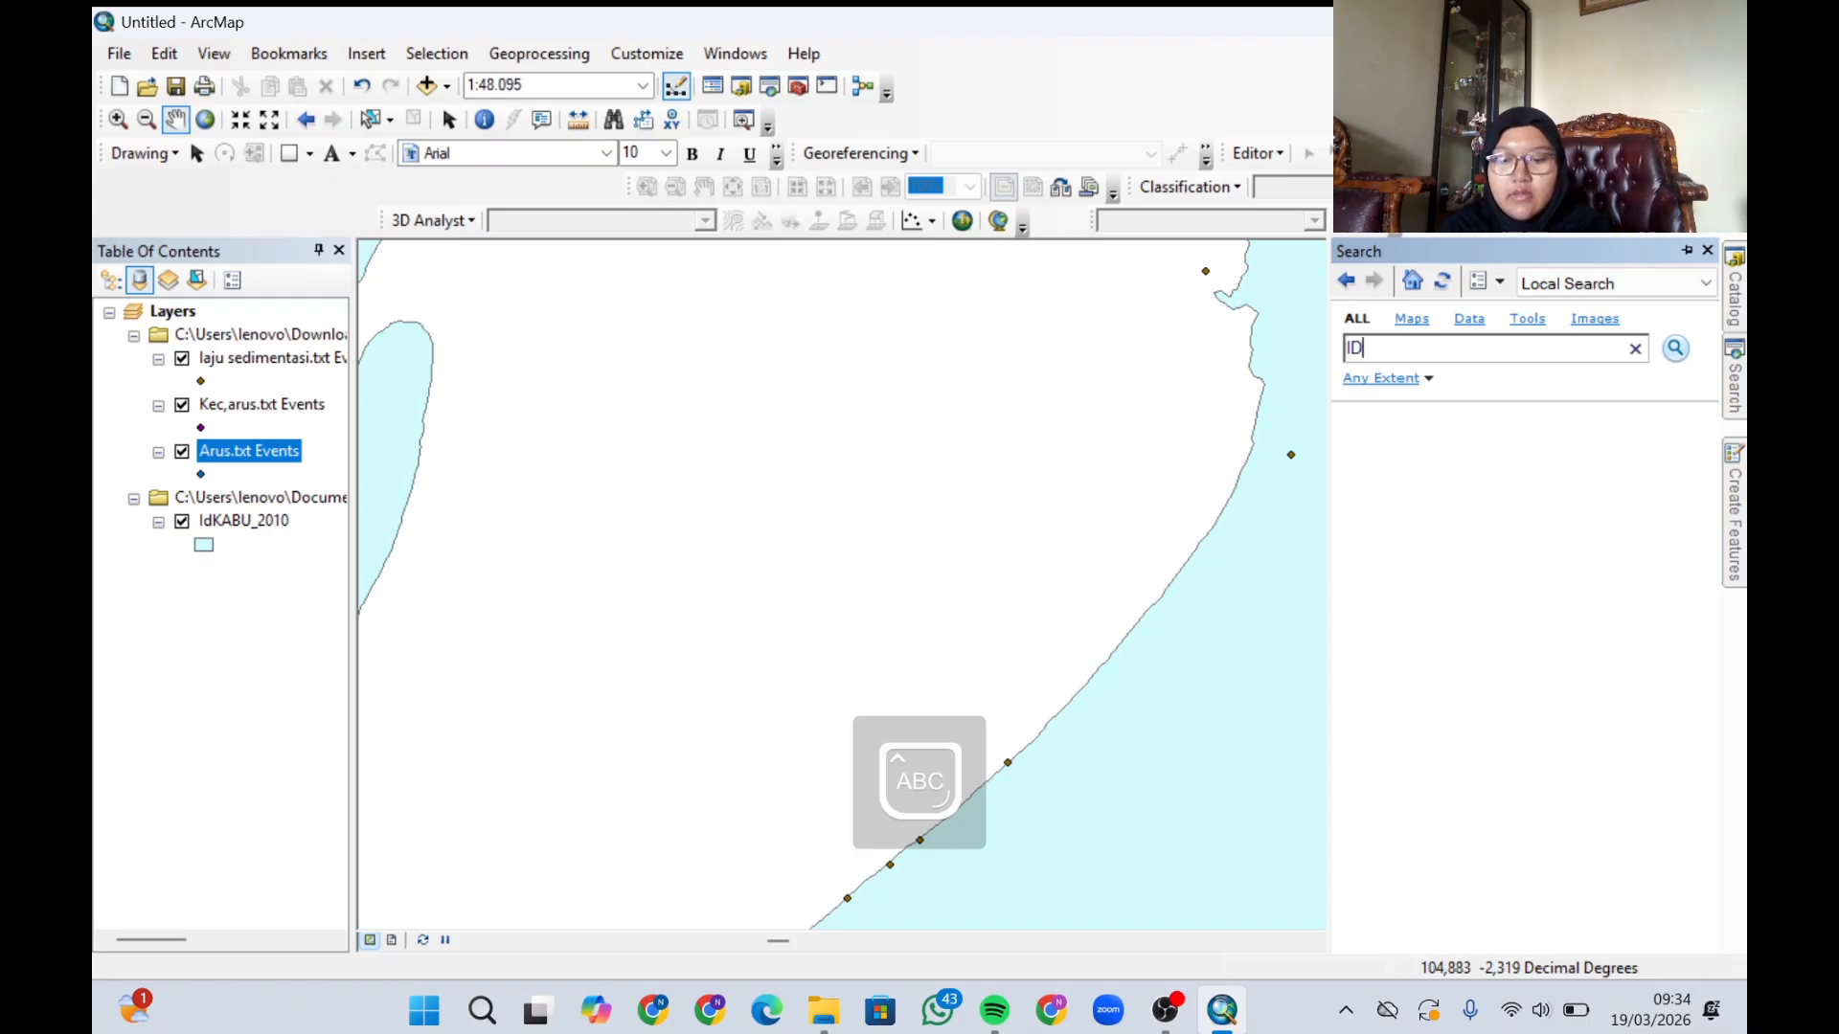
{"action": "type", "text": "IDW 3D A"}
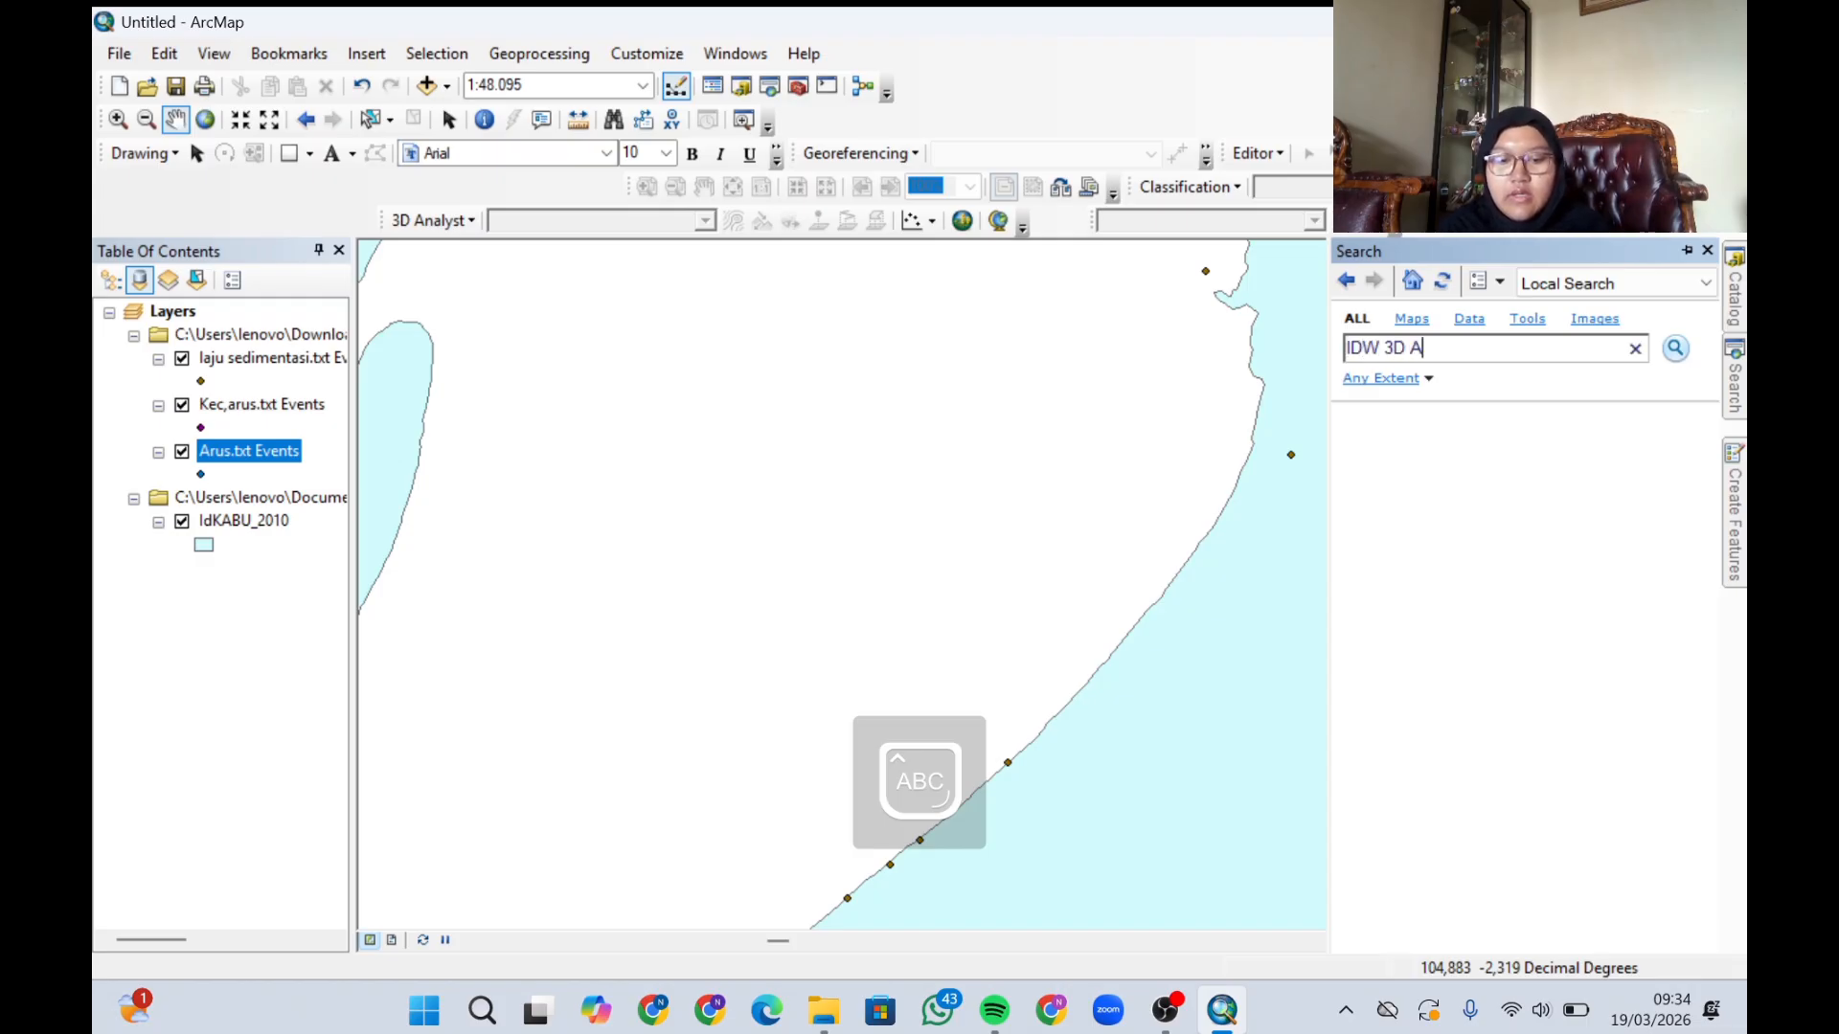
{"action": "type", "text": "NALYST"}
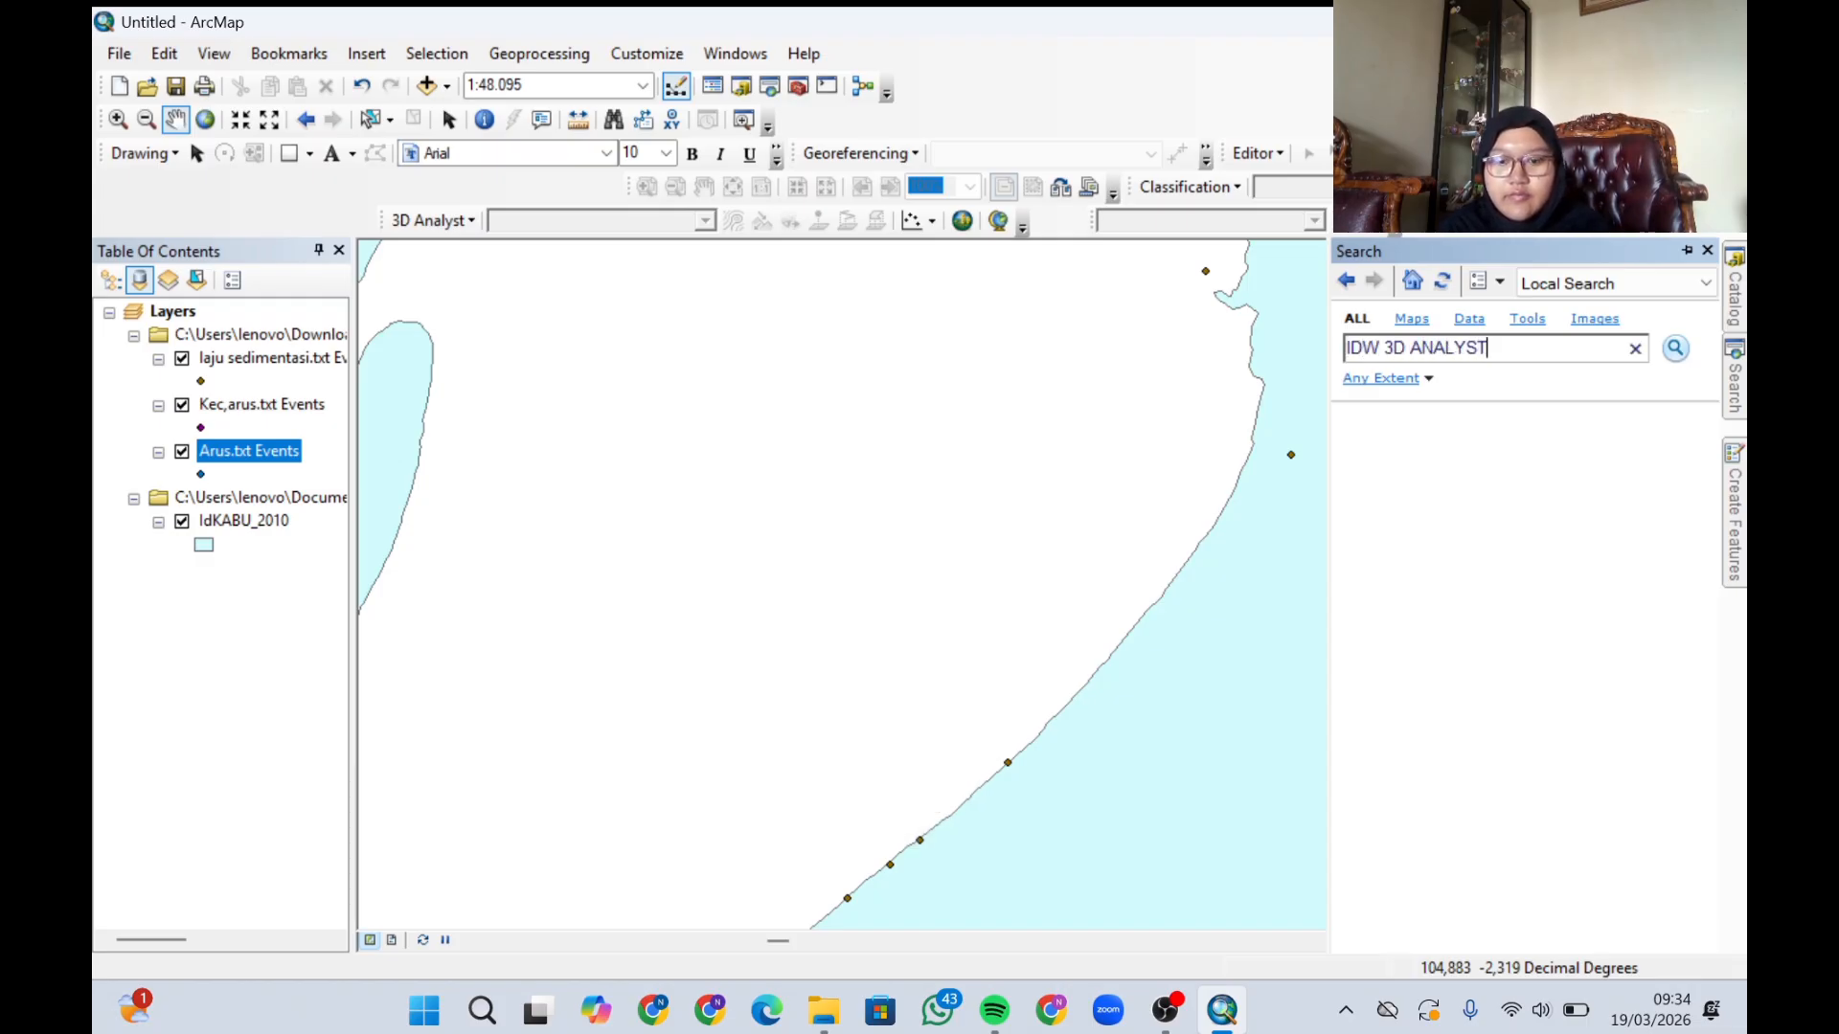
{"action": "key", "text": "Return"}
{"action": "key", "text": "Caps_Lock"}
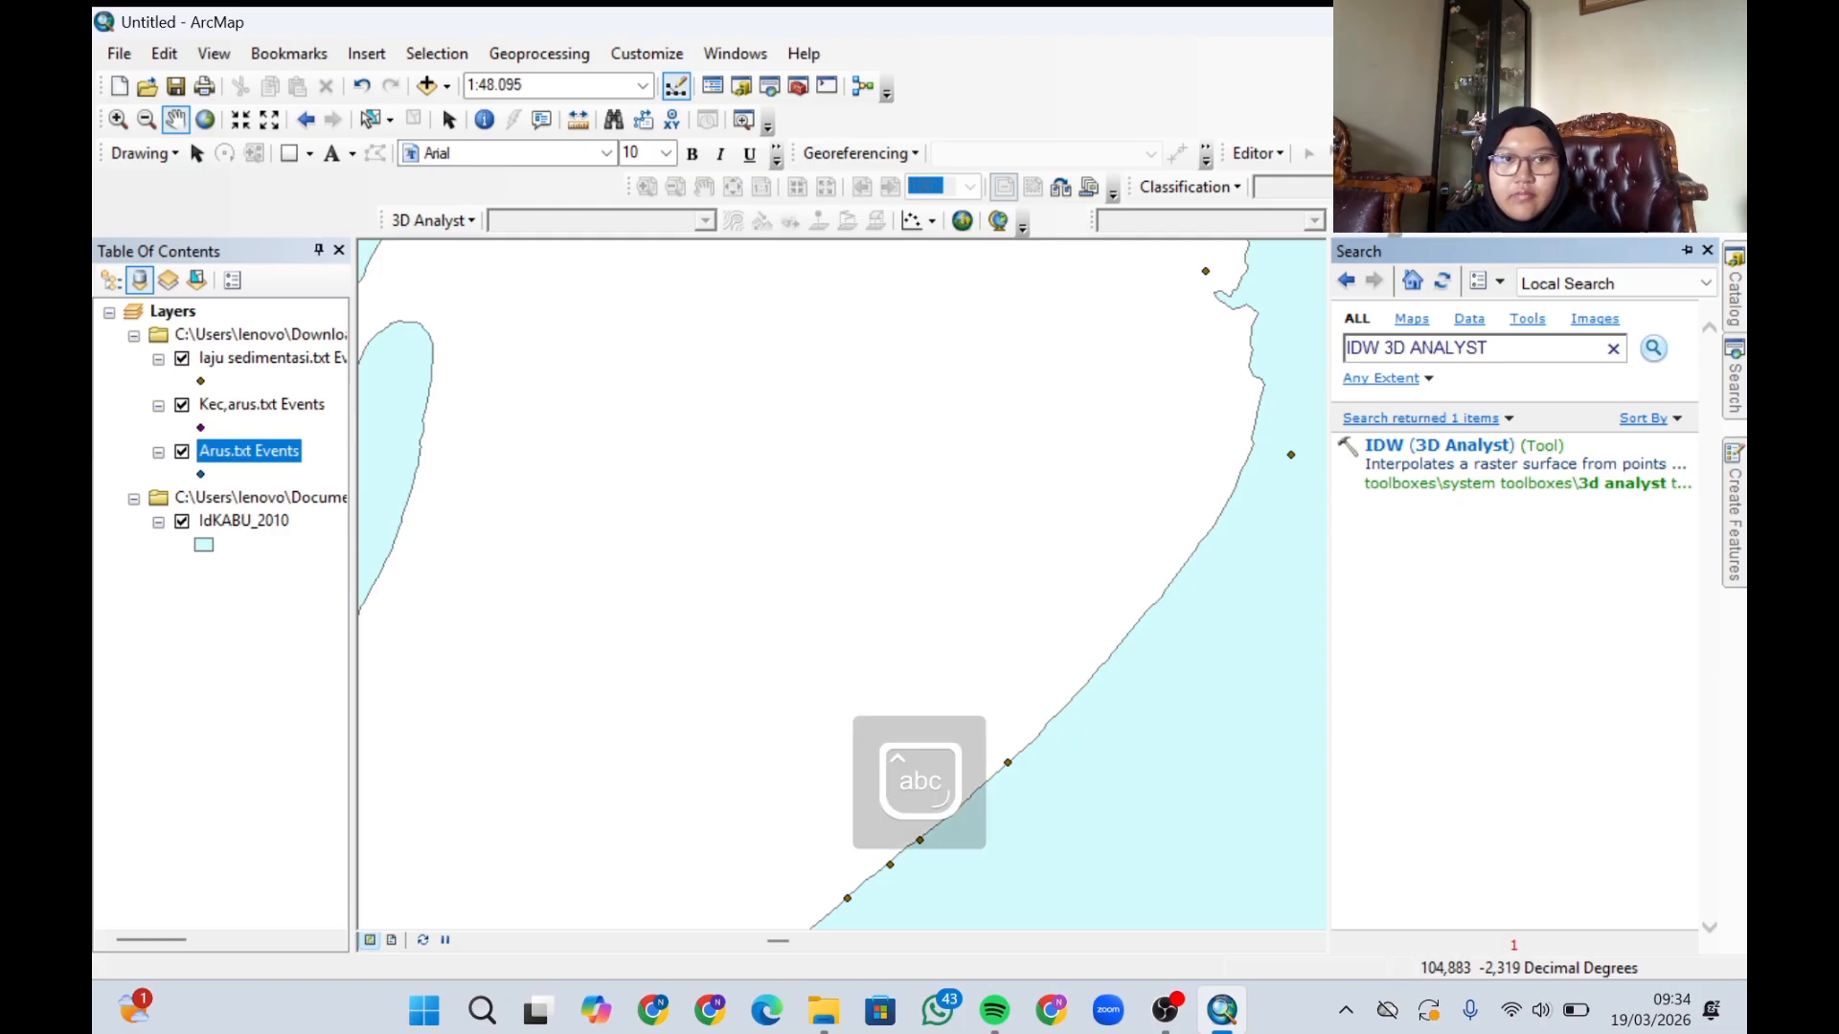
{"action": "left_click", "coordinate": [1416, 447]}
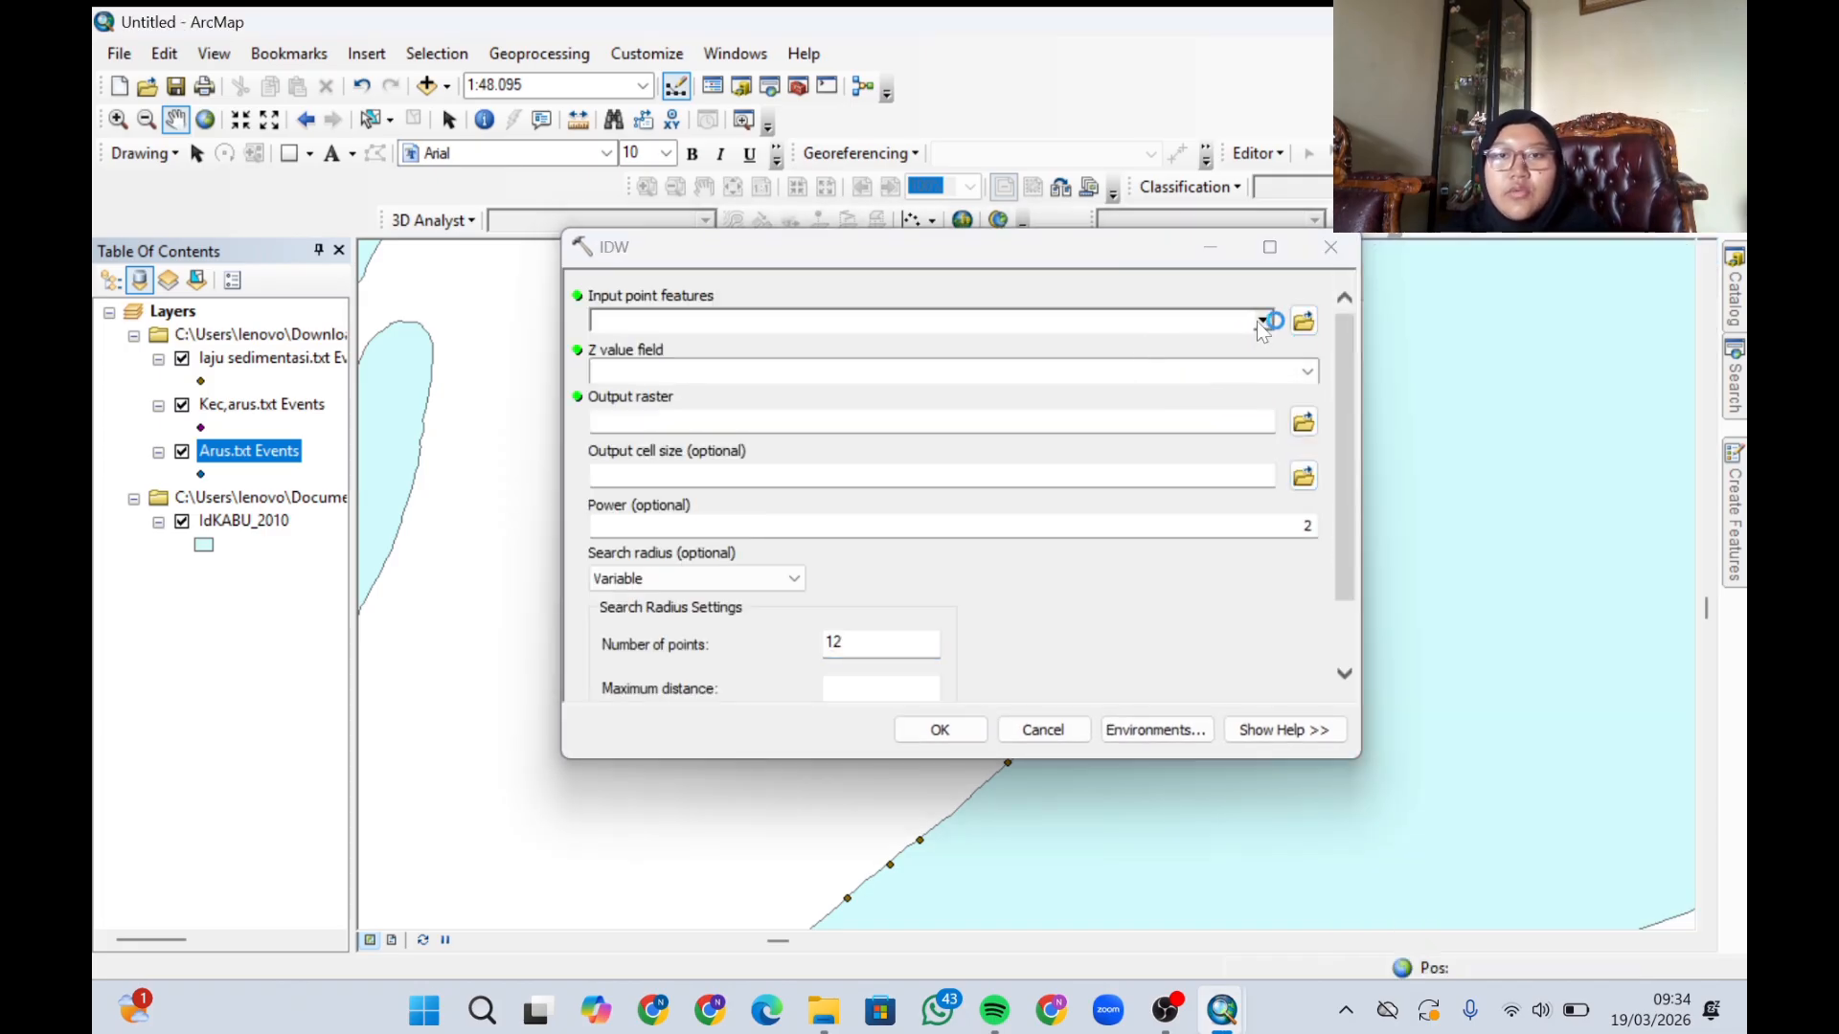
- Set the IDW input point features to Kec,arus.txt Events and the Z value field to Kecepatan
{"action": "left_click", "coordinate": [1261, 320]}
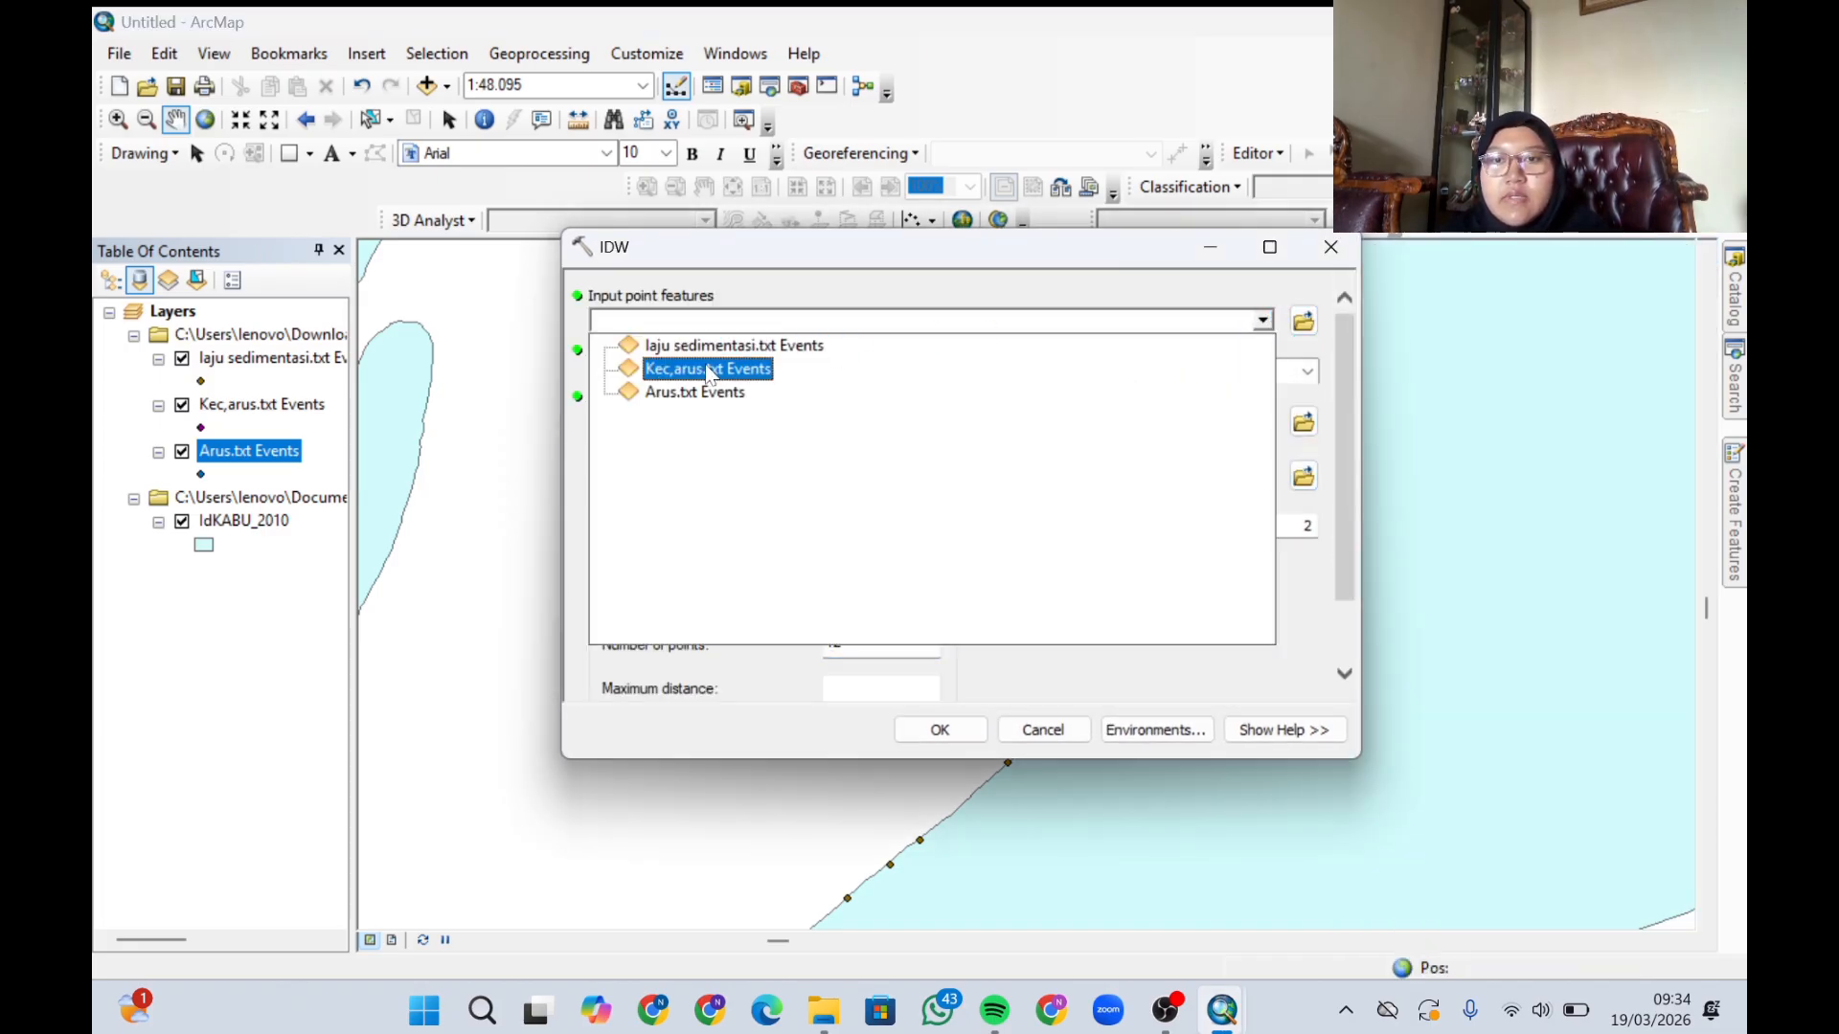
{"action": "left_click", "coordinate": [709, 369]}
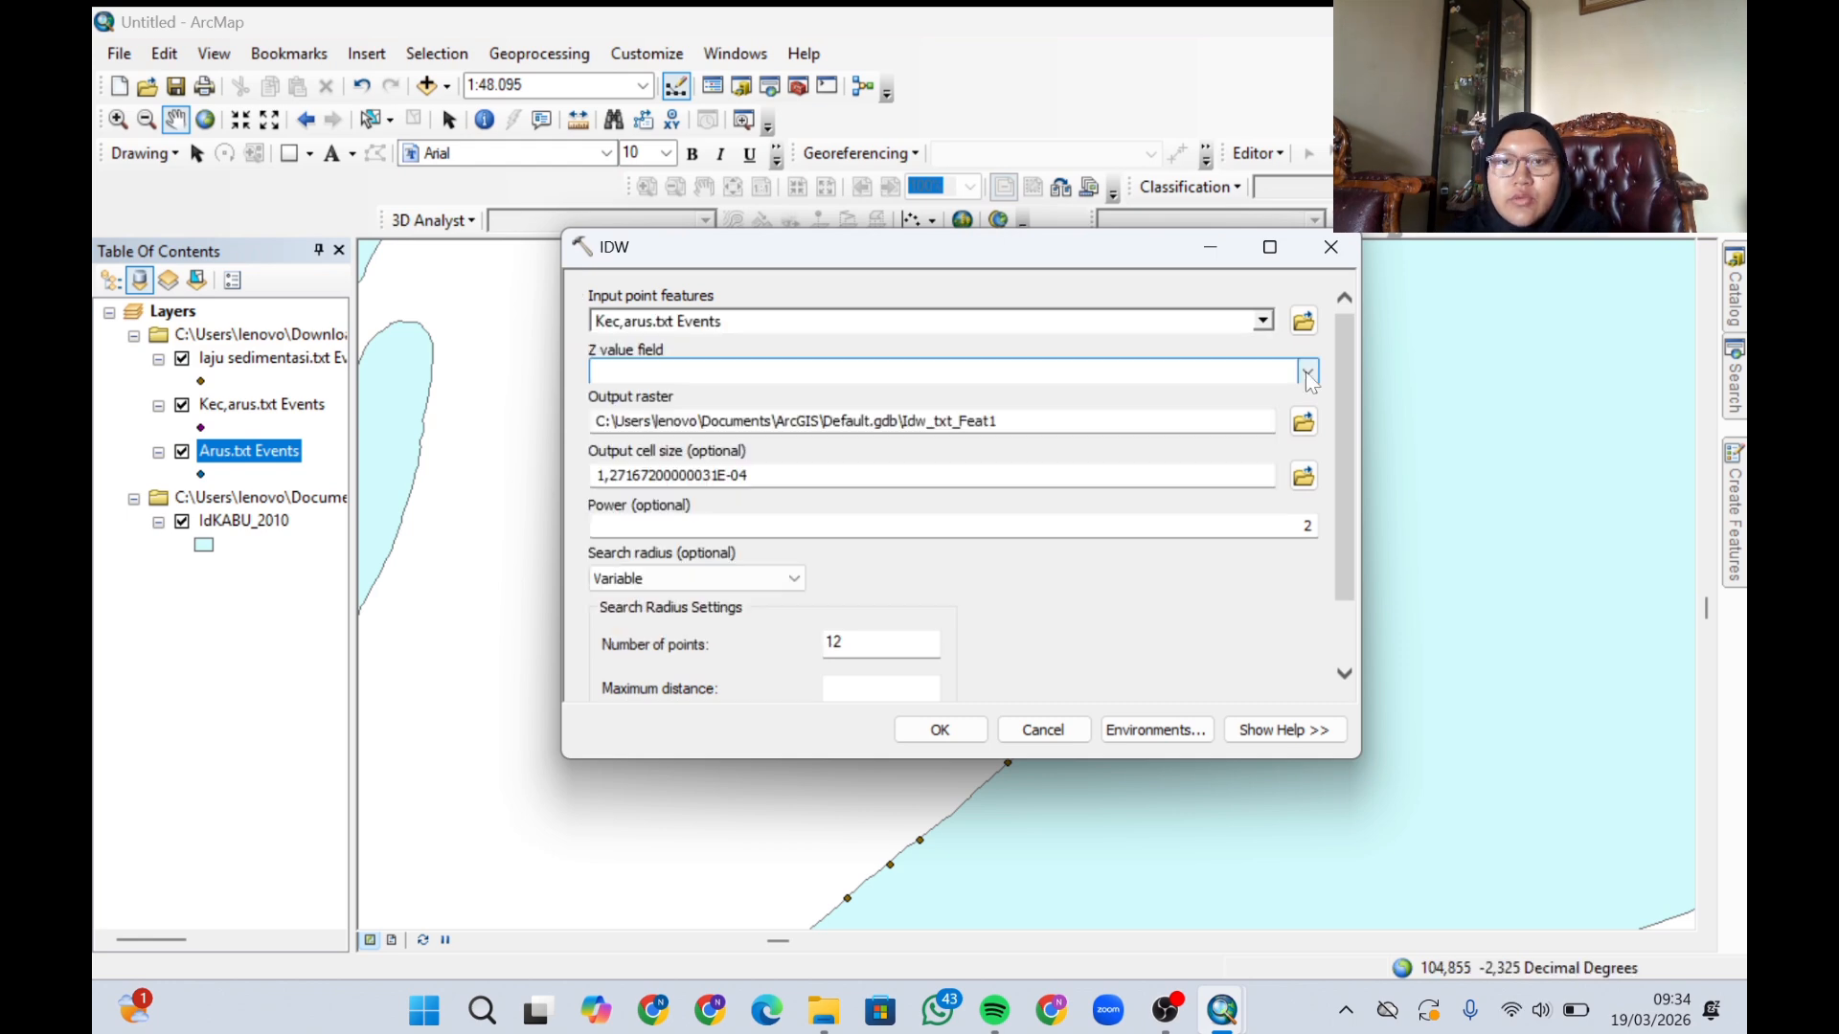
{"action": "left_click", "coordinate": [710, 374]}
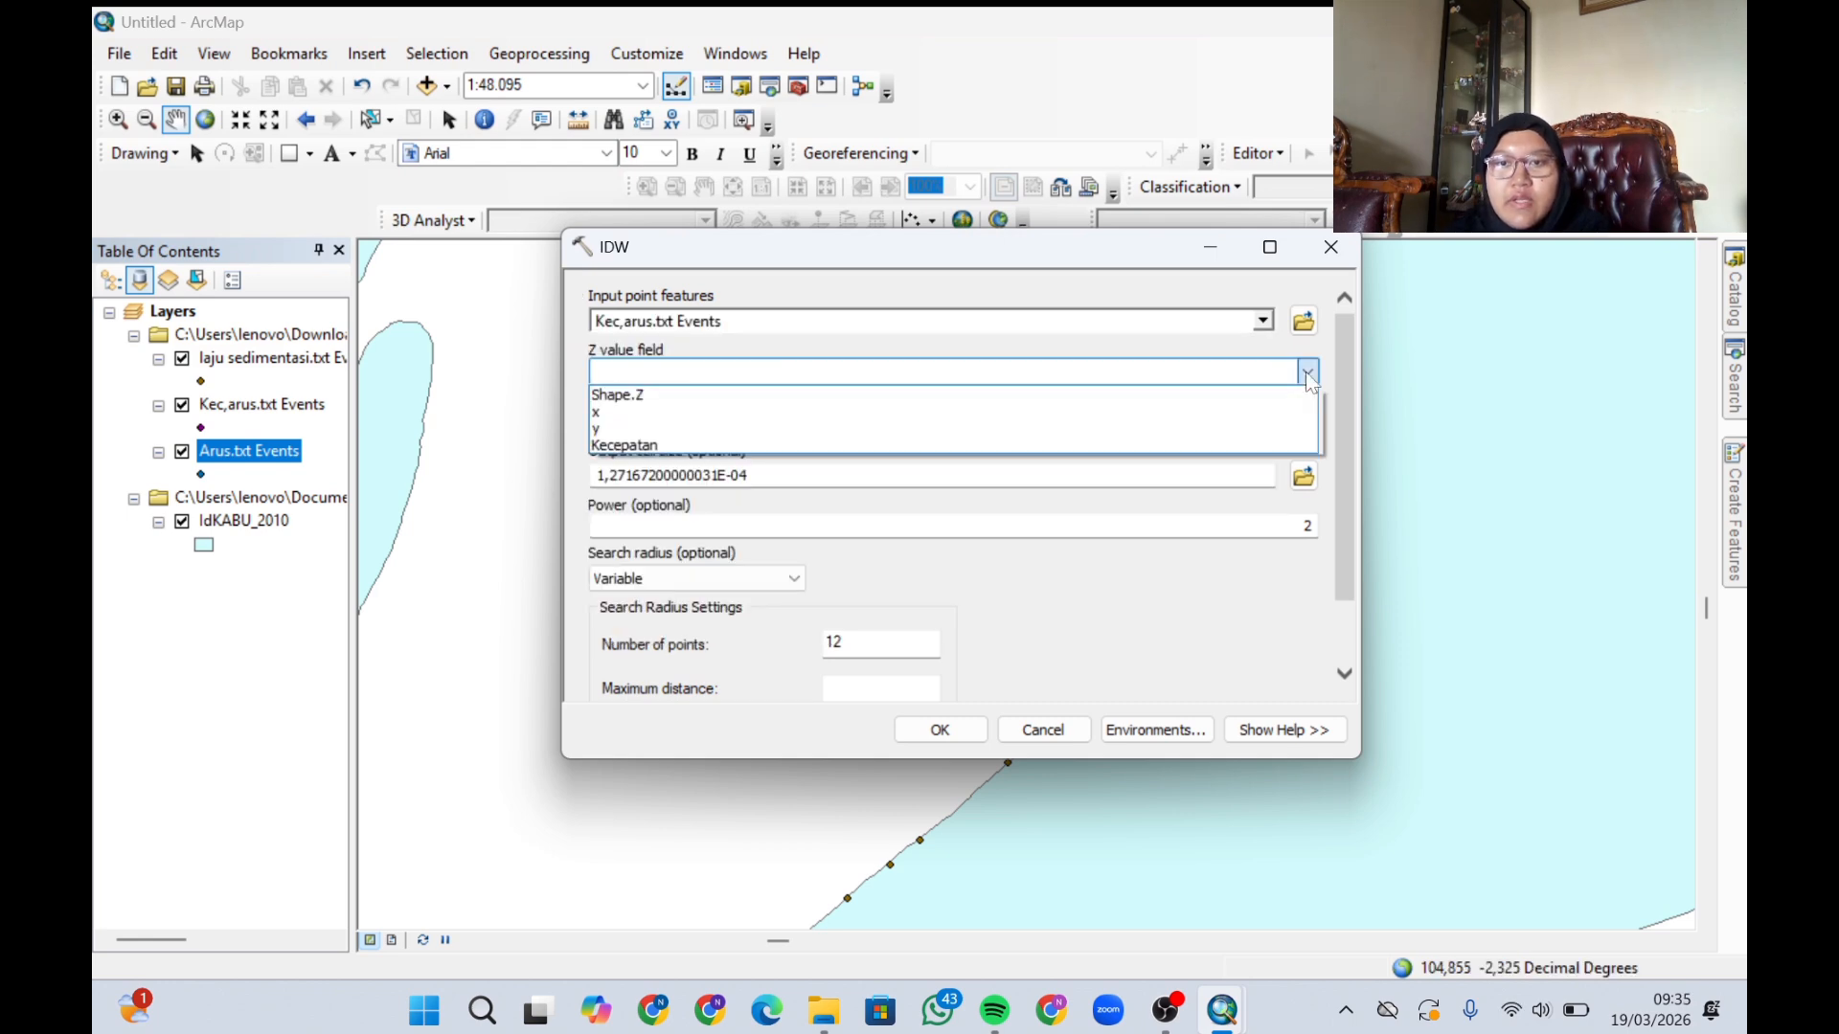
{"action": "left_click", "coordinate": [668, 446]}
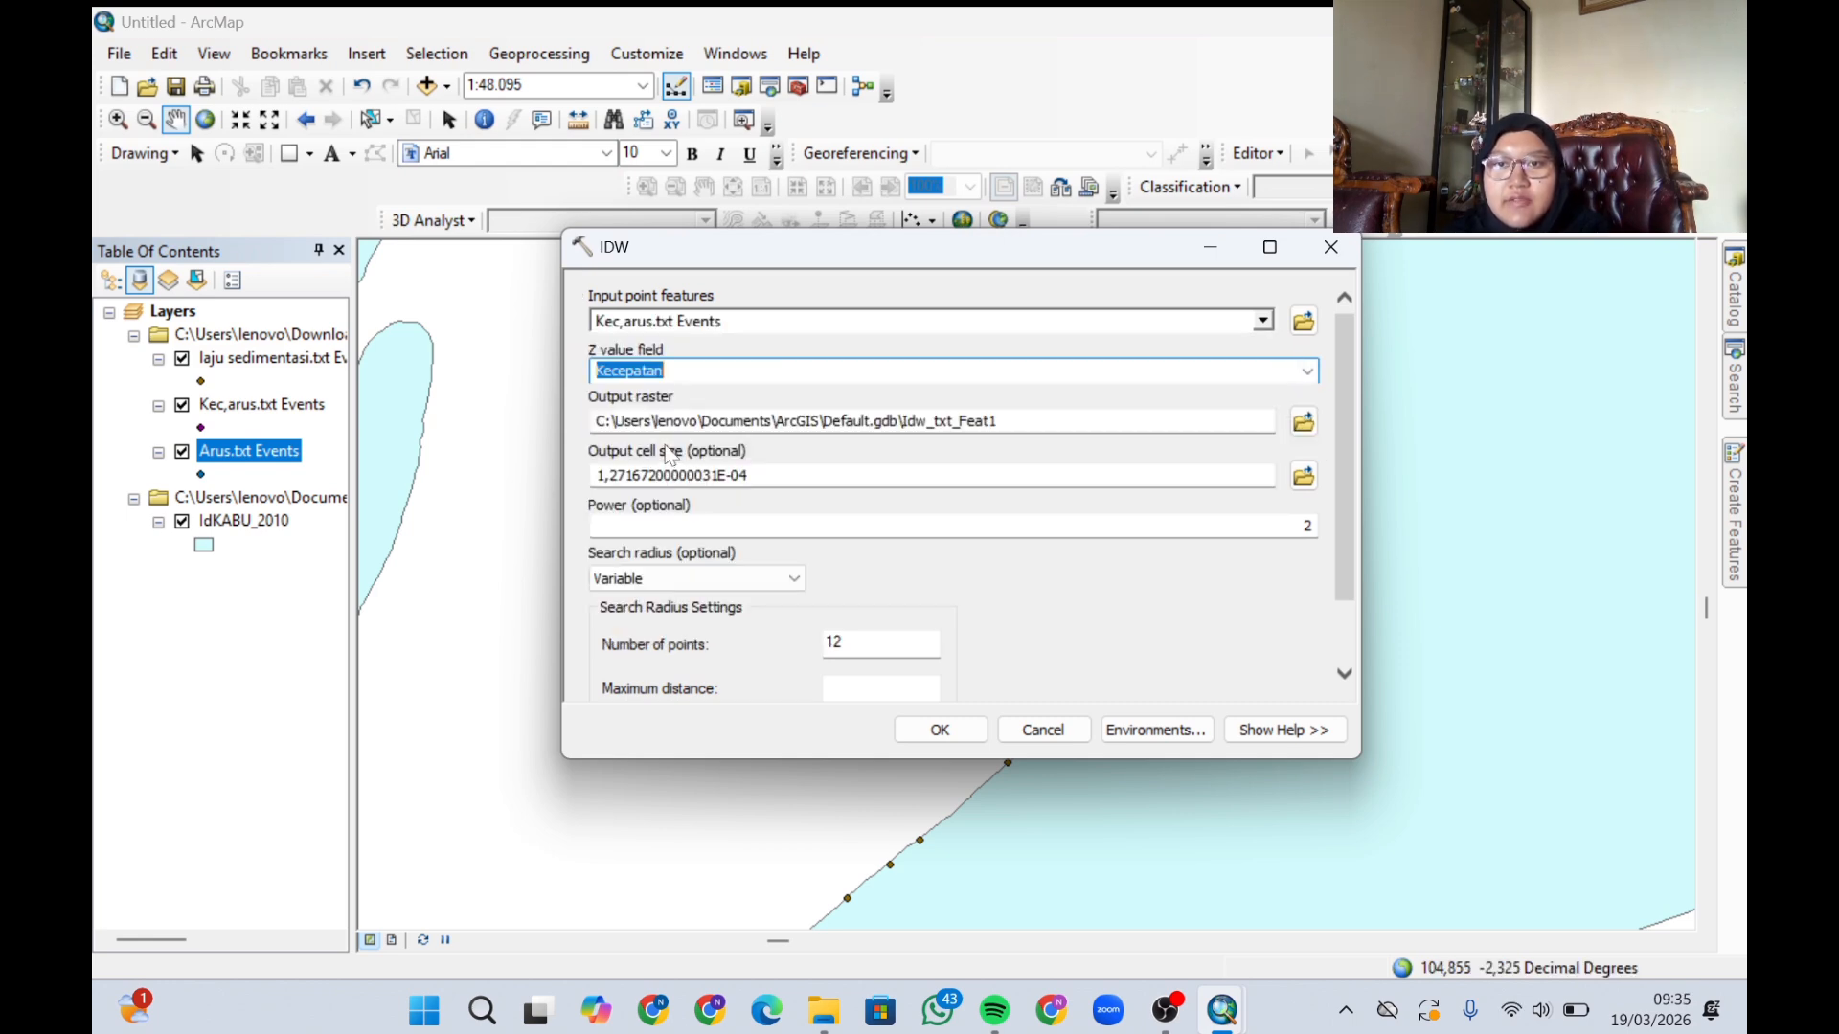
- Run IDW with the output raster saved as IDWLAP in the interpolasi overlay folder, and hide the resulting layer
{"action": "left_click", "coordinate": [1303, 421]}
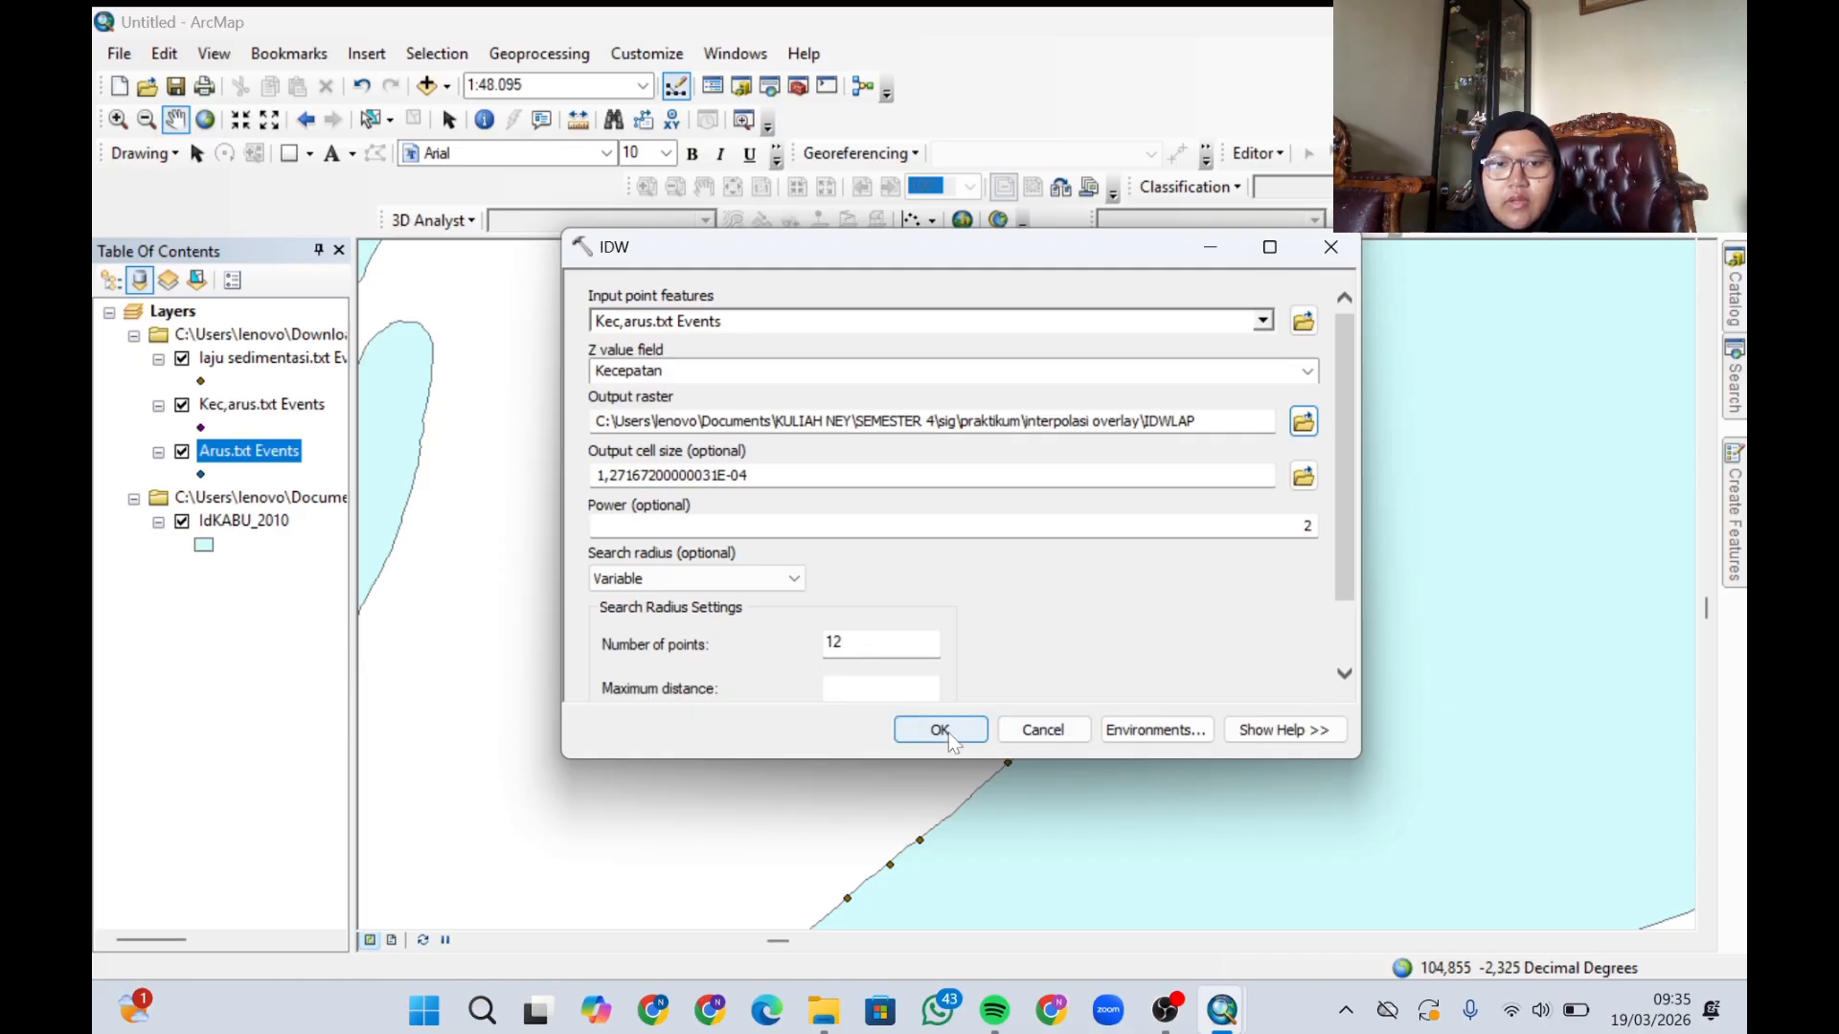
{"action": "left_click", "coordinate": [940, 729]}
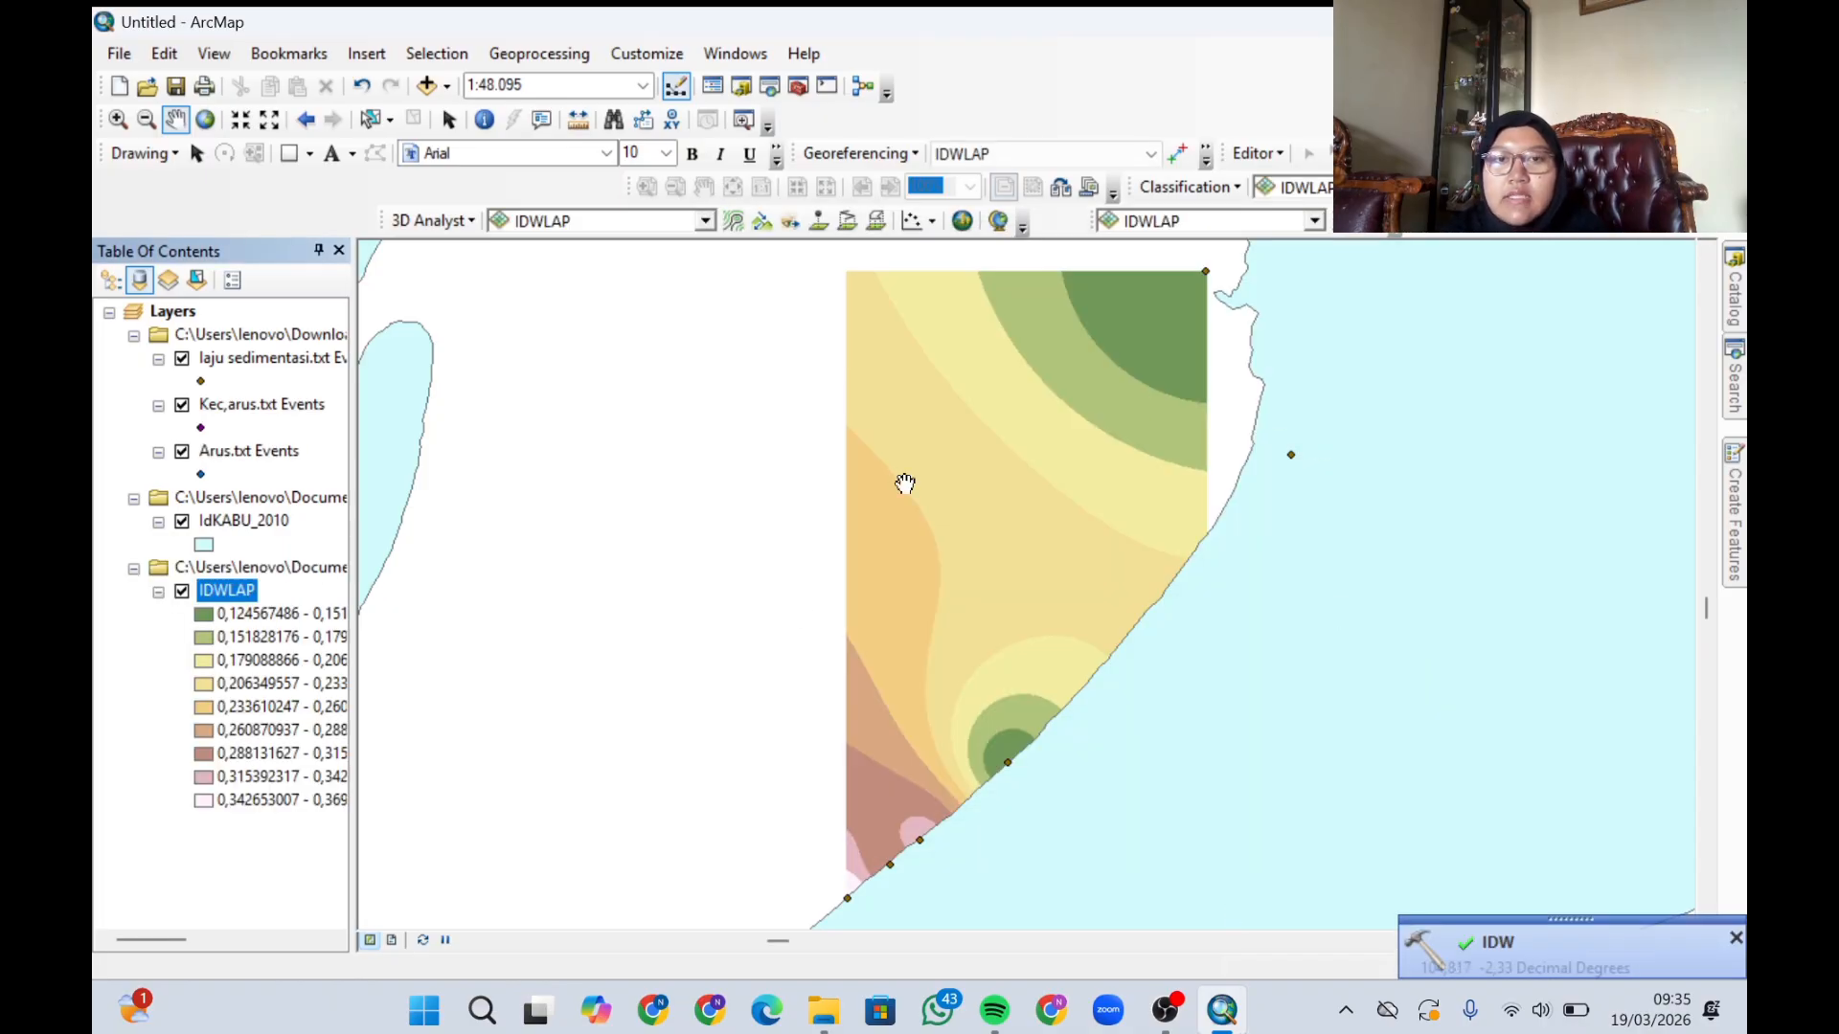
{"action": "left_click", "coordinate": [1735, 378]}
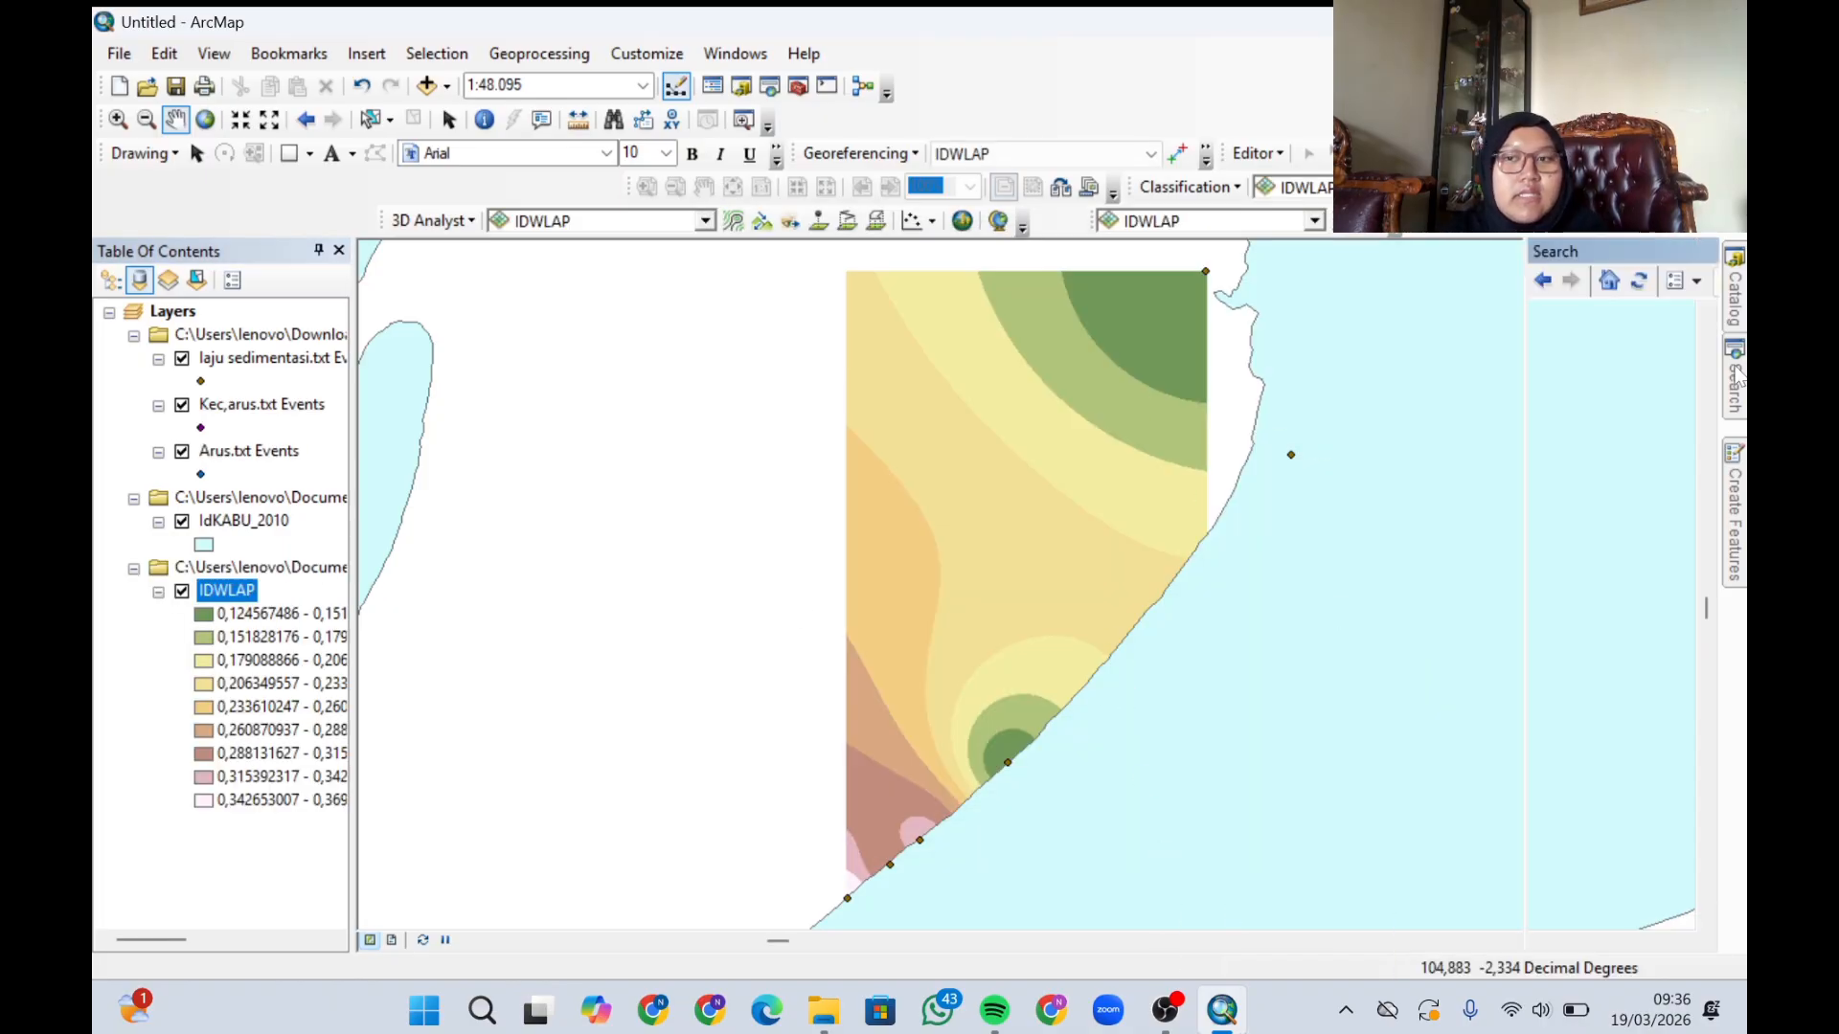
{"action": "left_click", "coordinate": [182, 592]}
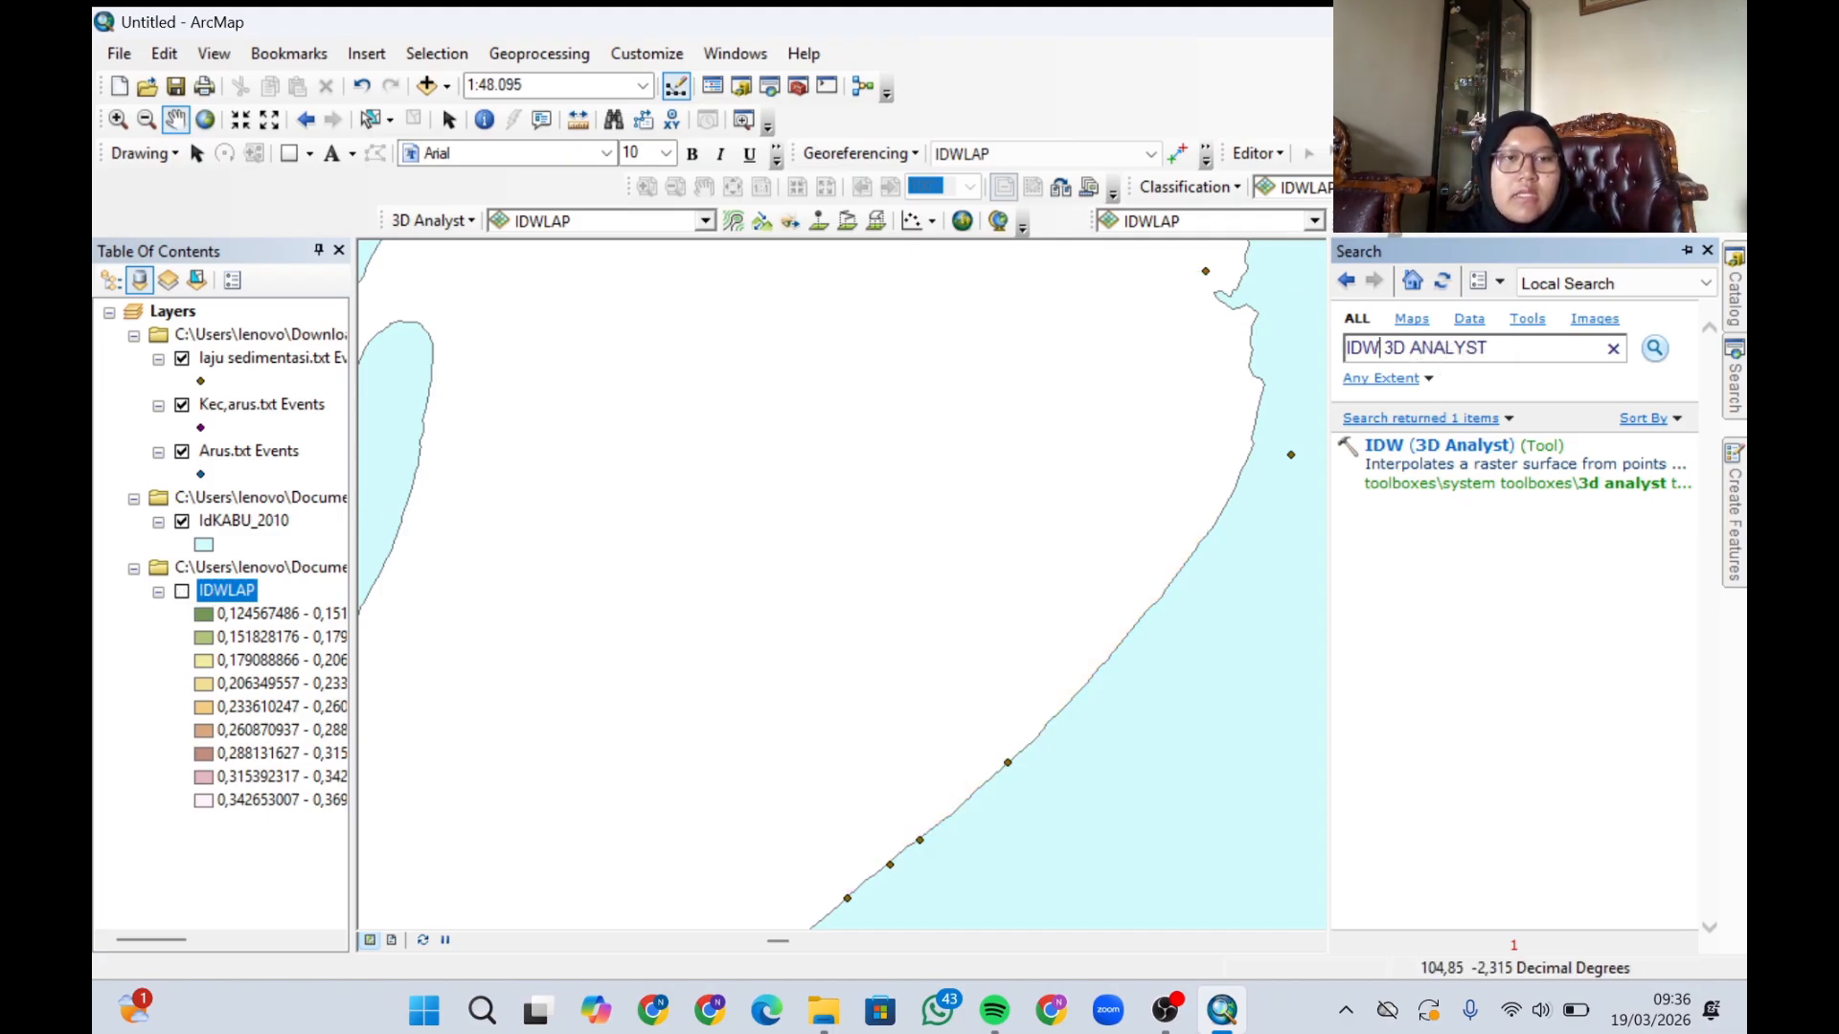
- Search for "KRIGING 3D ANALYST" and open the Kriging (3D Analyst) tool
{"action": "key", "text": "BackSpace"}
{"action": "key", "text": "BackSpace"}
{"action": "key", "text": "BackSpace"}
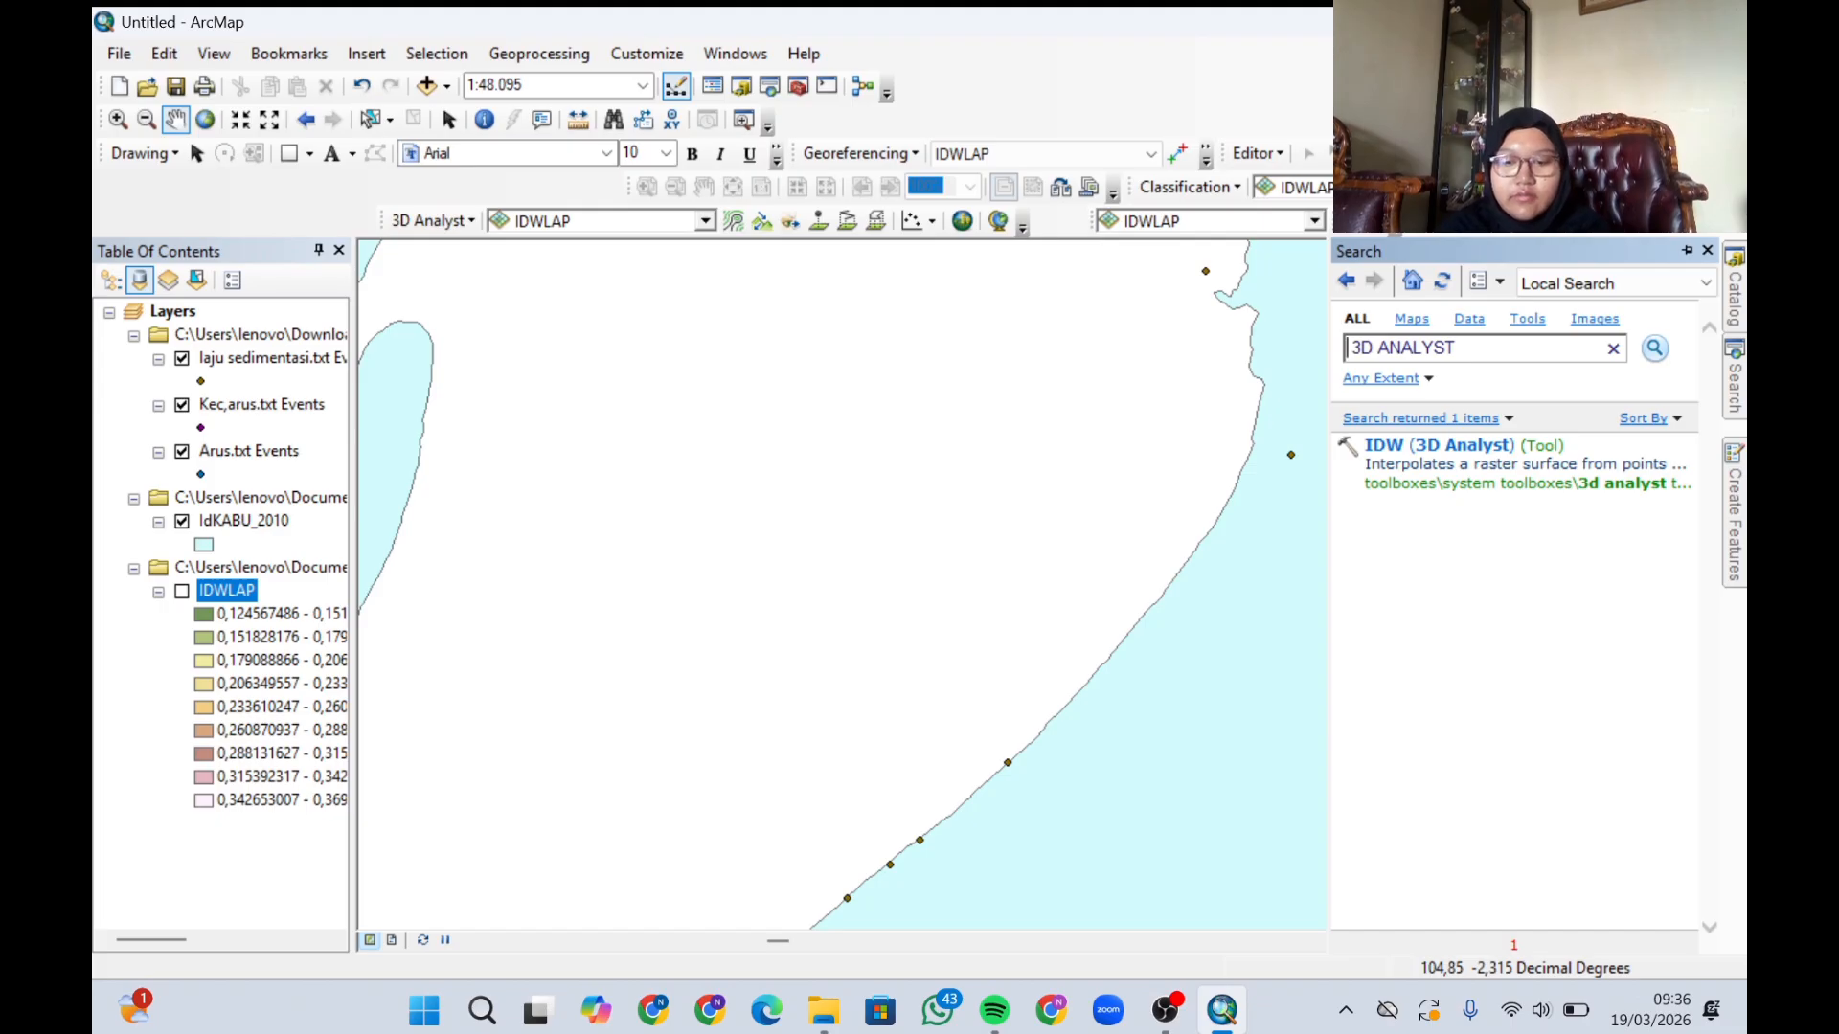
{"action": "key", "text": "Caps_Lock"}
{"action": "type", "text": "KRIN"}
{"action": "key", "text": "BackSpace"}
{"action": "type", "text": "GING"}
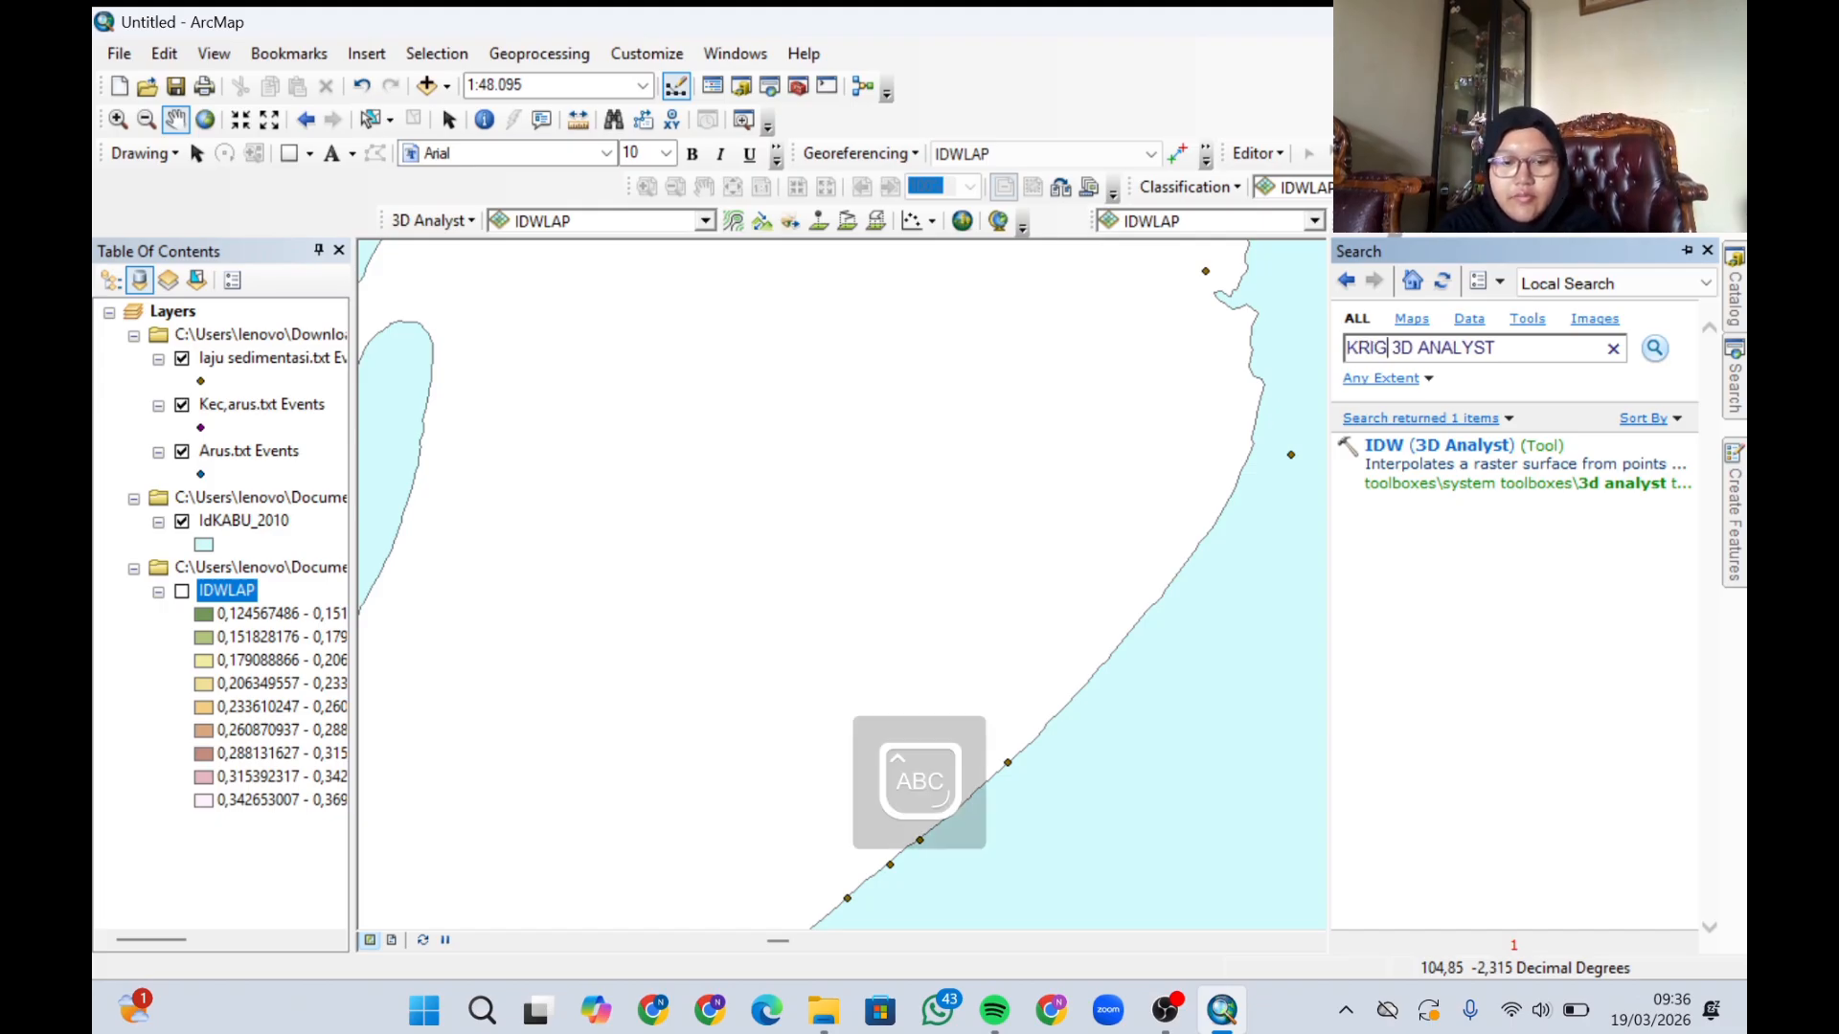
{"action": "key", "text": "Return"}
{"action": "key", "text": "Caps_Lock"}
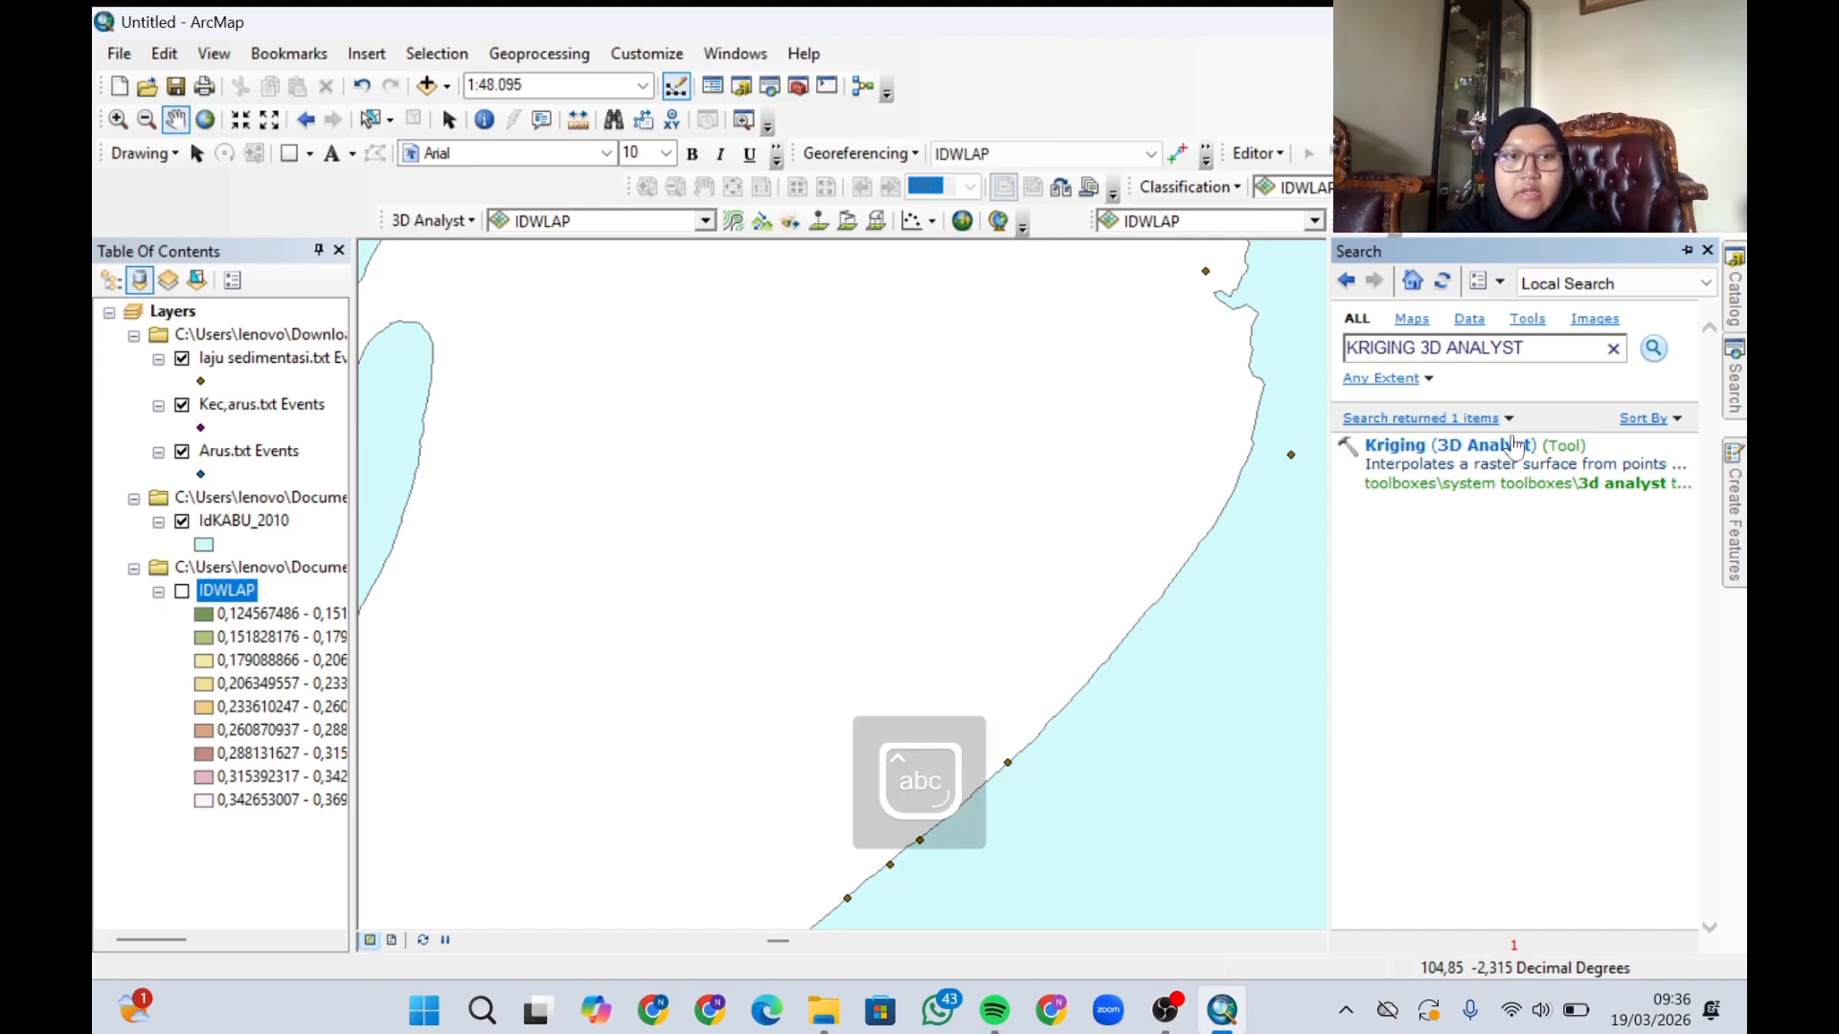
{"action": "left_click", "coordinate": [1515, 450]}
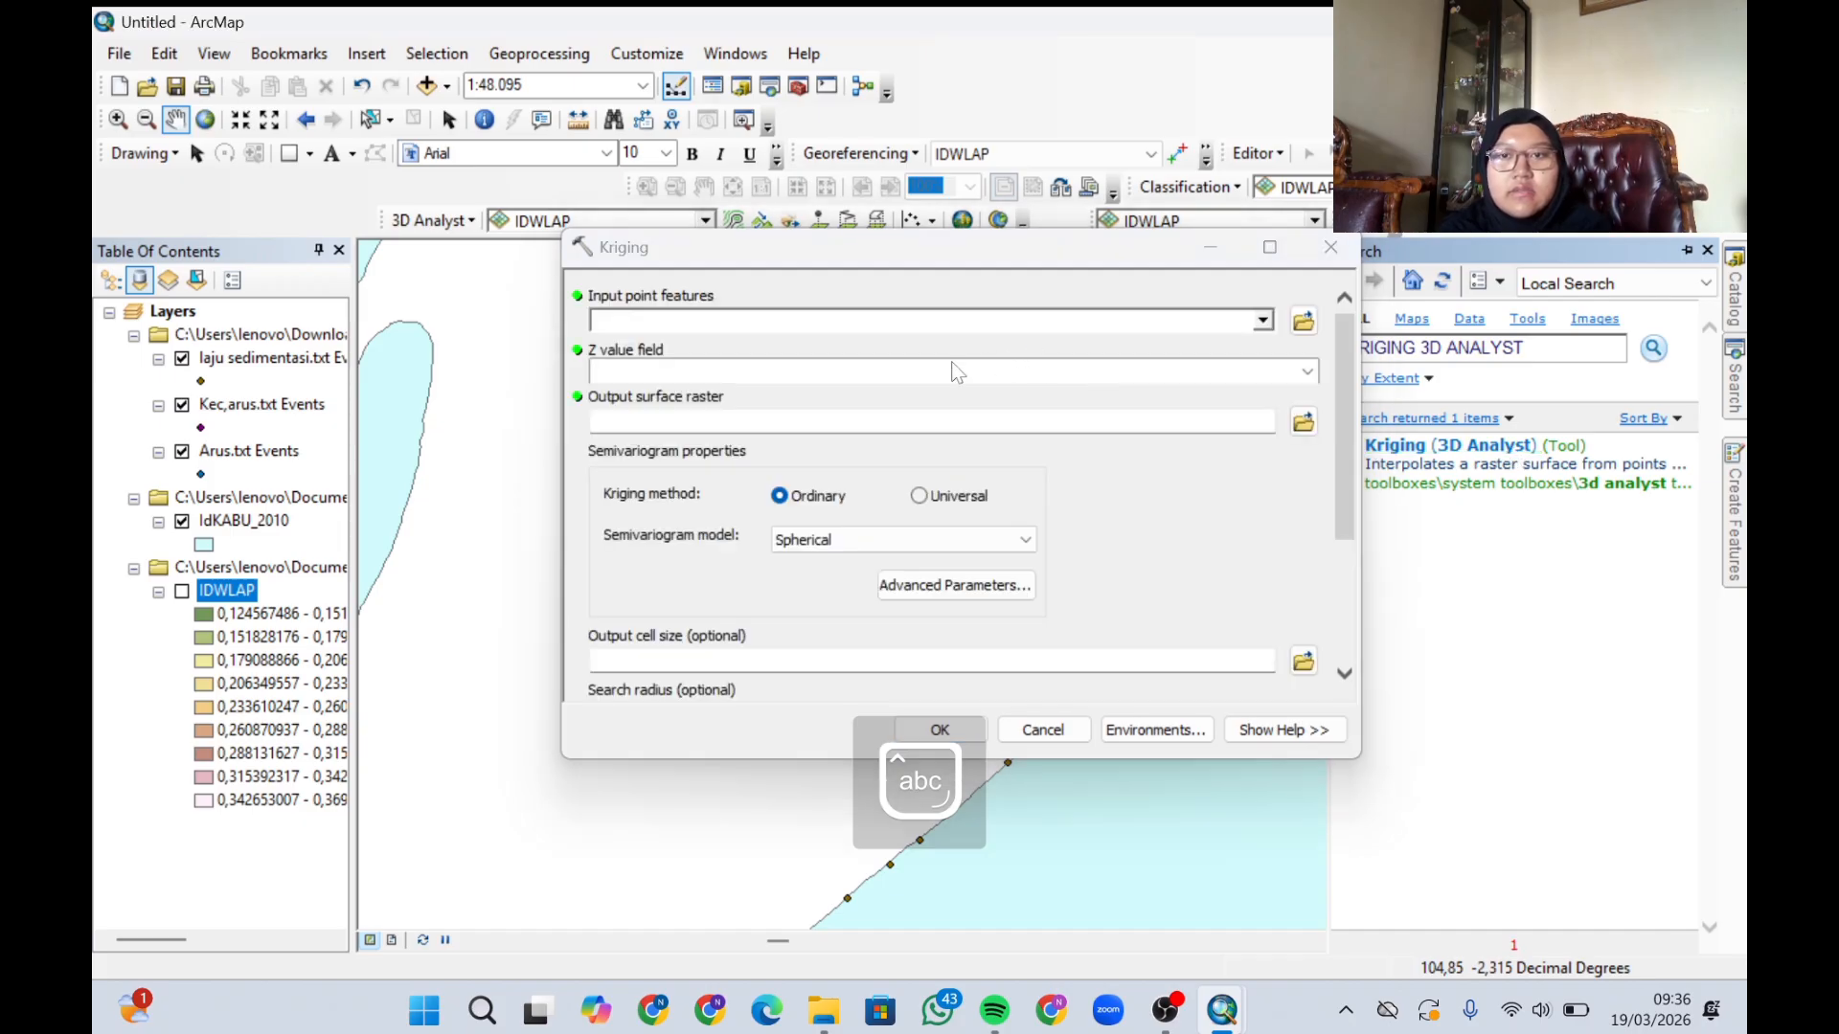
- Set the Kriging input point features to Kec,arus.txt Events and the Z value field to Kecepatan
{"action": "left_click", "coordinate": [1262, 320]}
{"action": "left_click", "coordinate": [659, 370]}
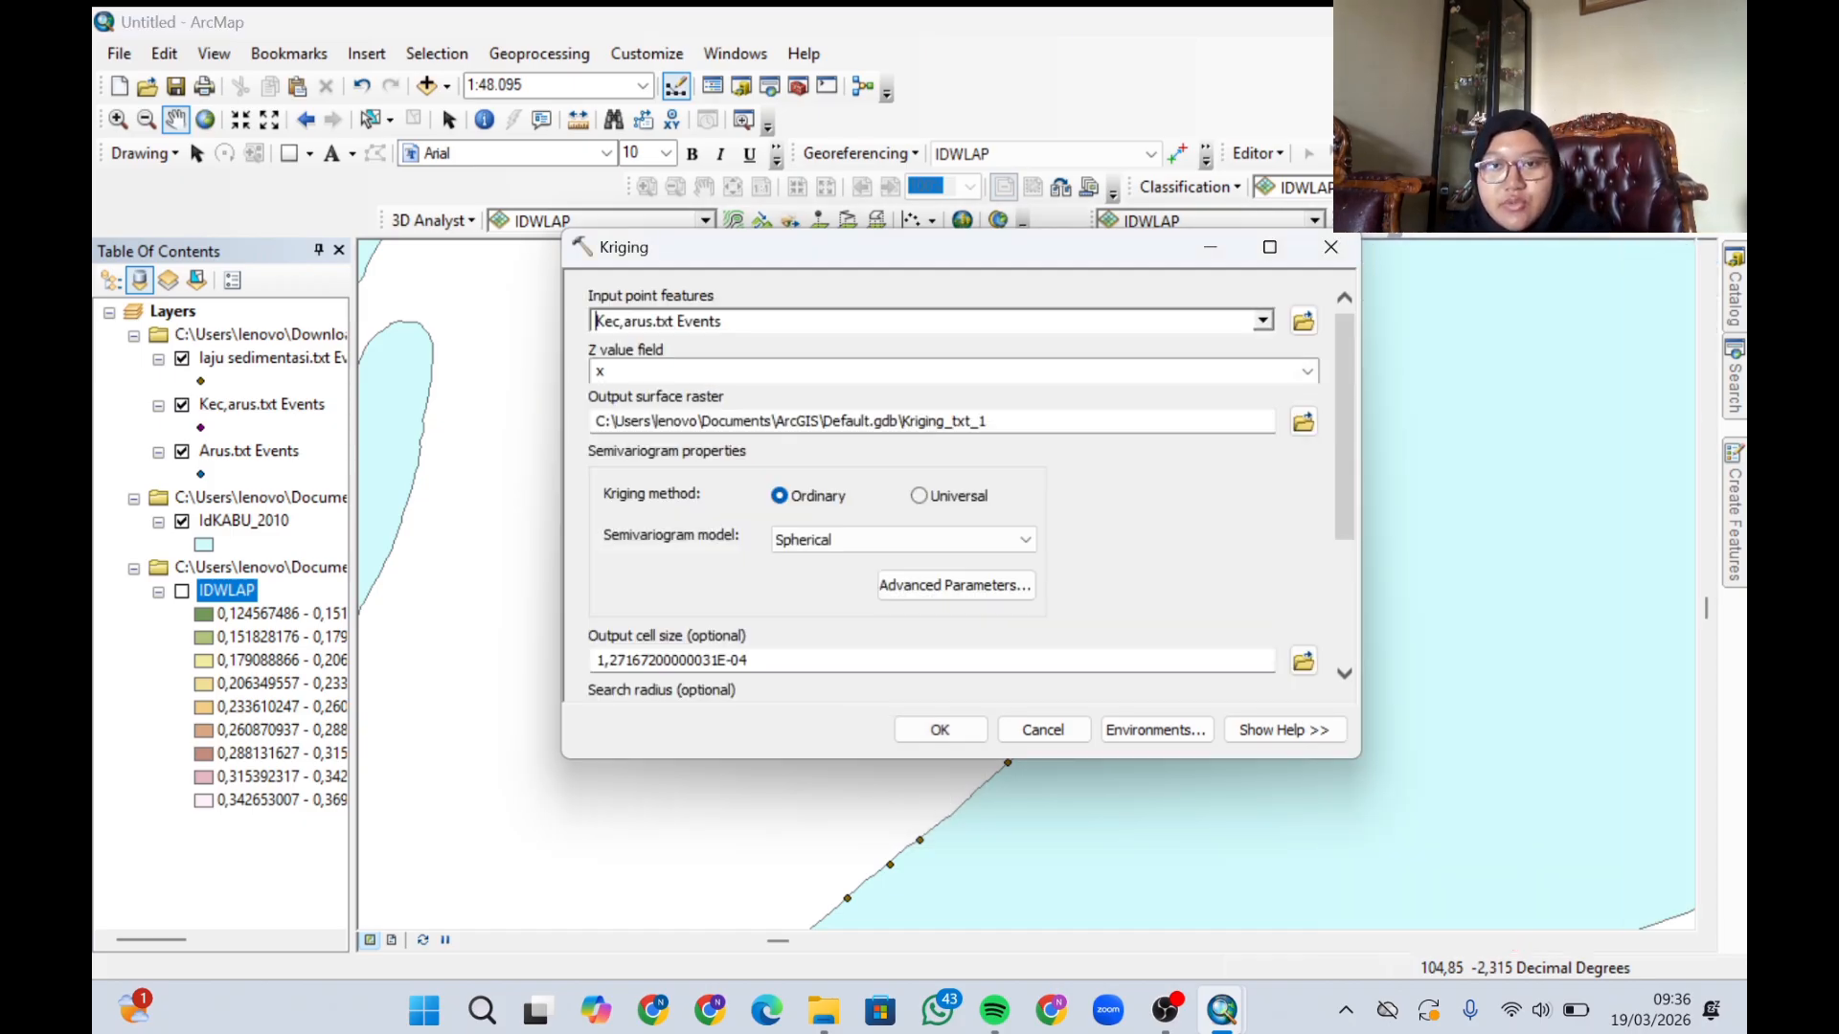
{"action": "left_click", "coordinate": [1306, 371]}
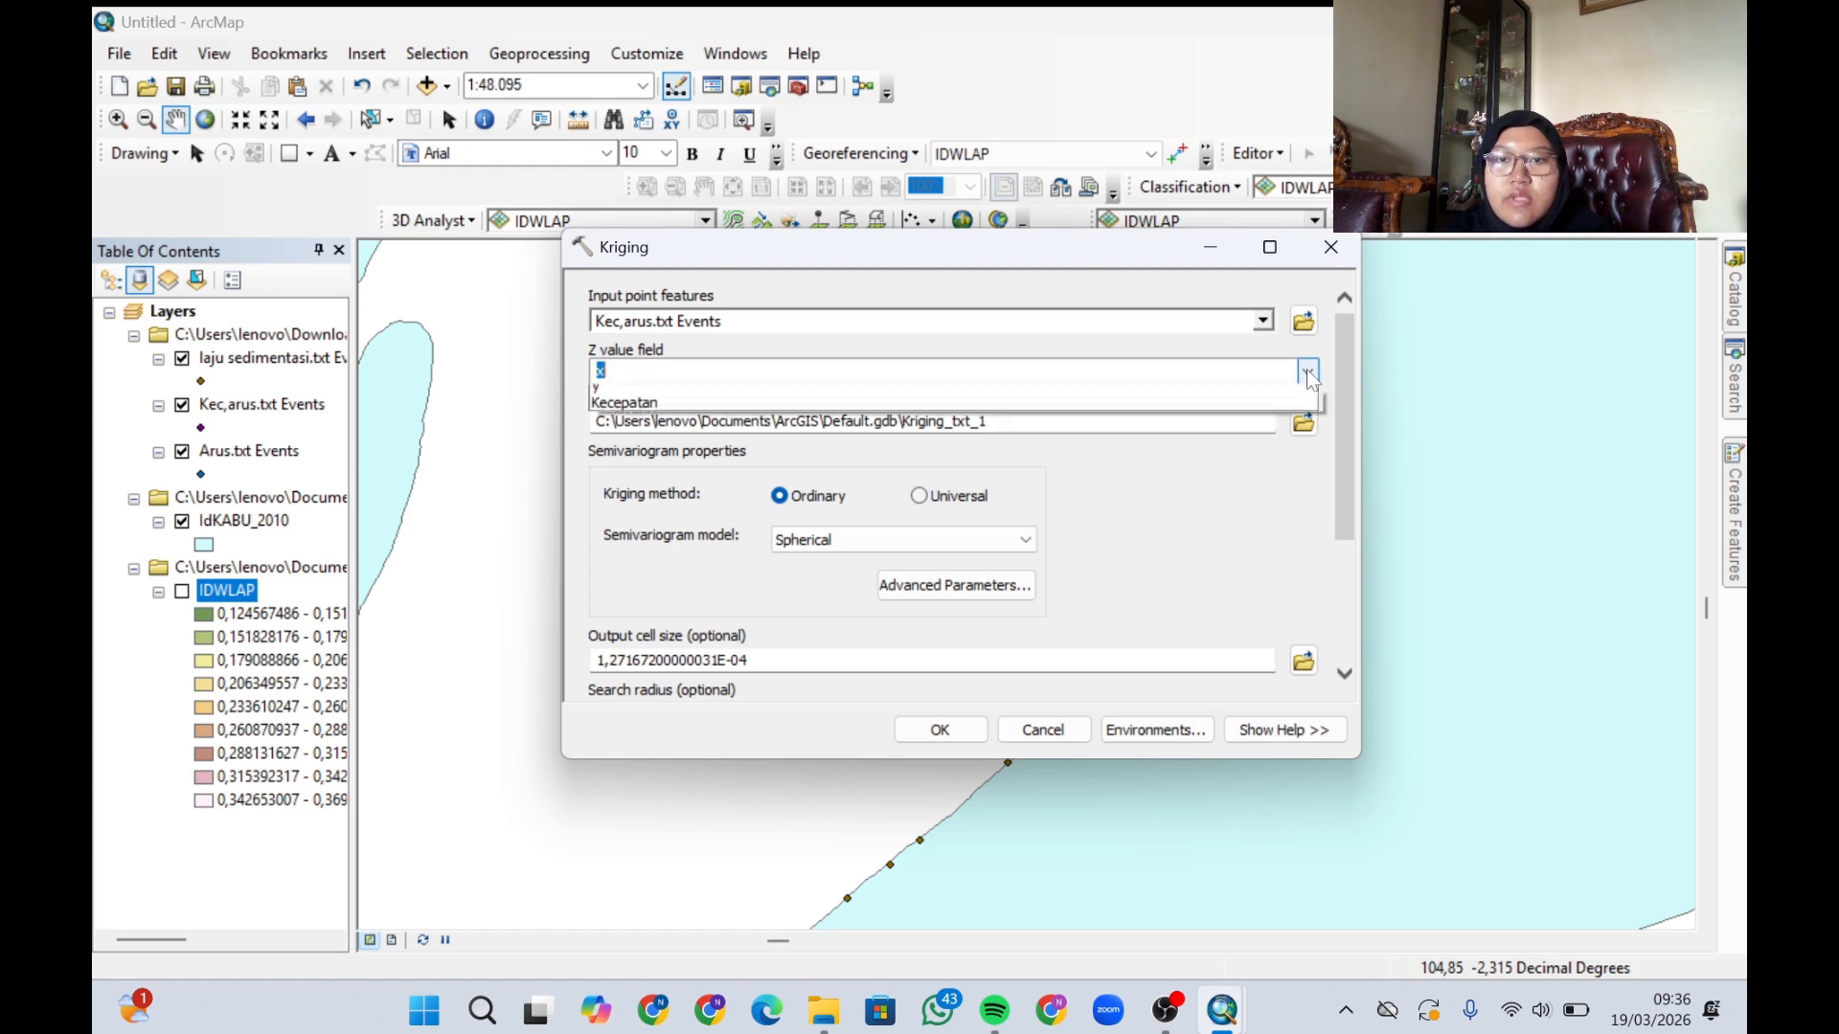
{"action": "left_click", "coordinate": [625, 446]}
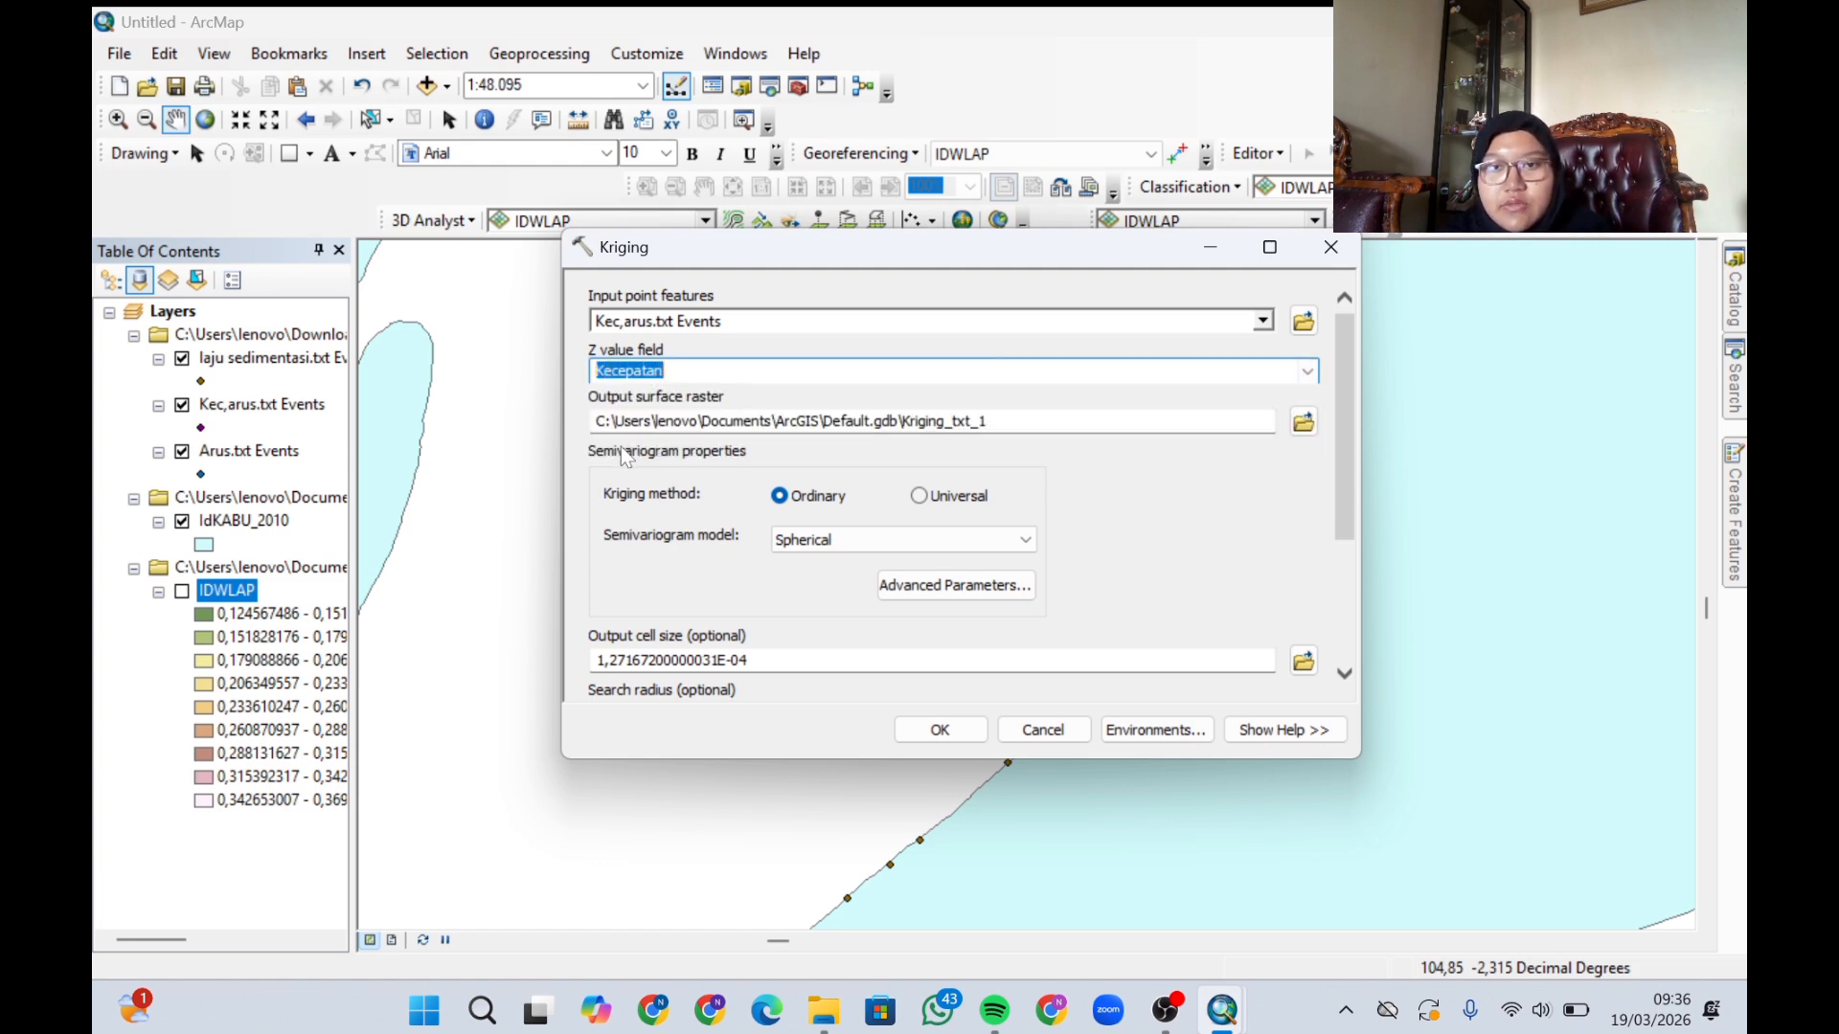
- Set the Kriging output surface raster to KRIGINGLAP in the interpolasi overlay folder and run the tool
{"action": "left_click", "coordinate": [1304, 422]}
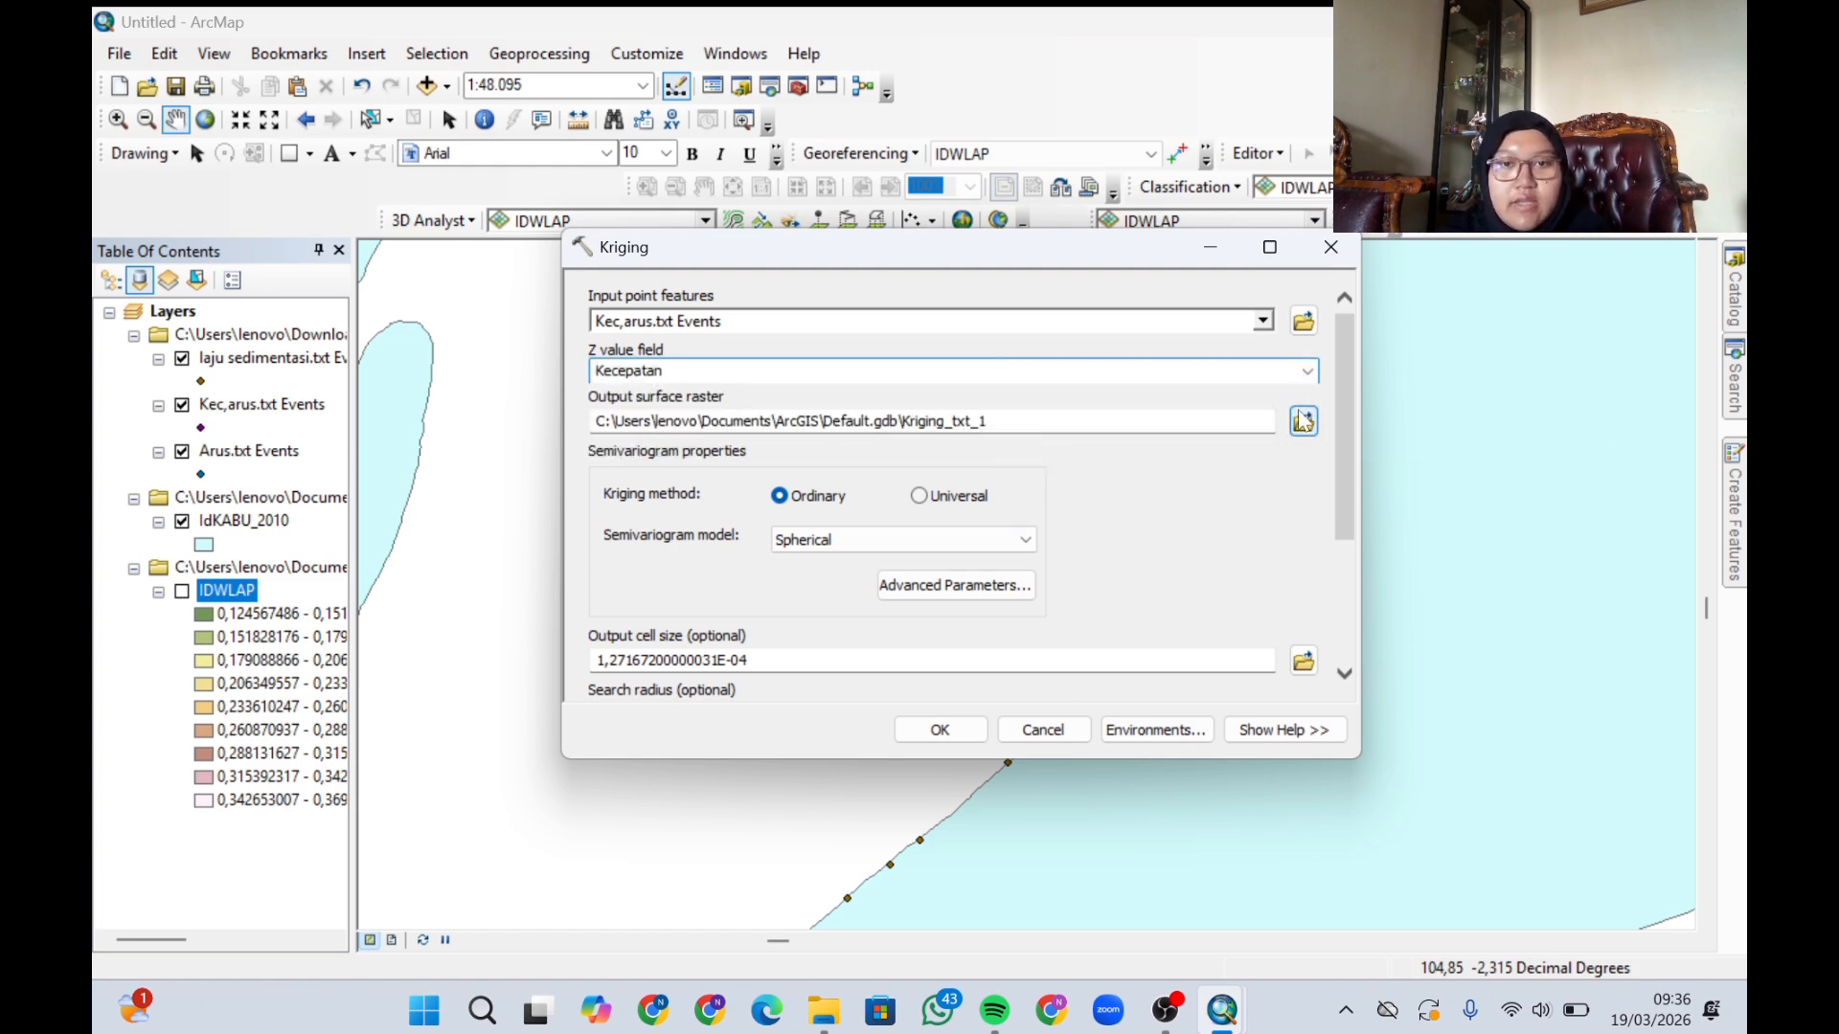
{"action": "type", "text": "KRIGINGLAP"}
{"action": "left_click", "coordinate": [1215, 633]}
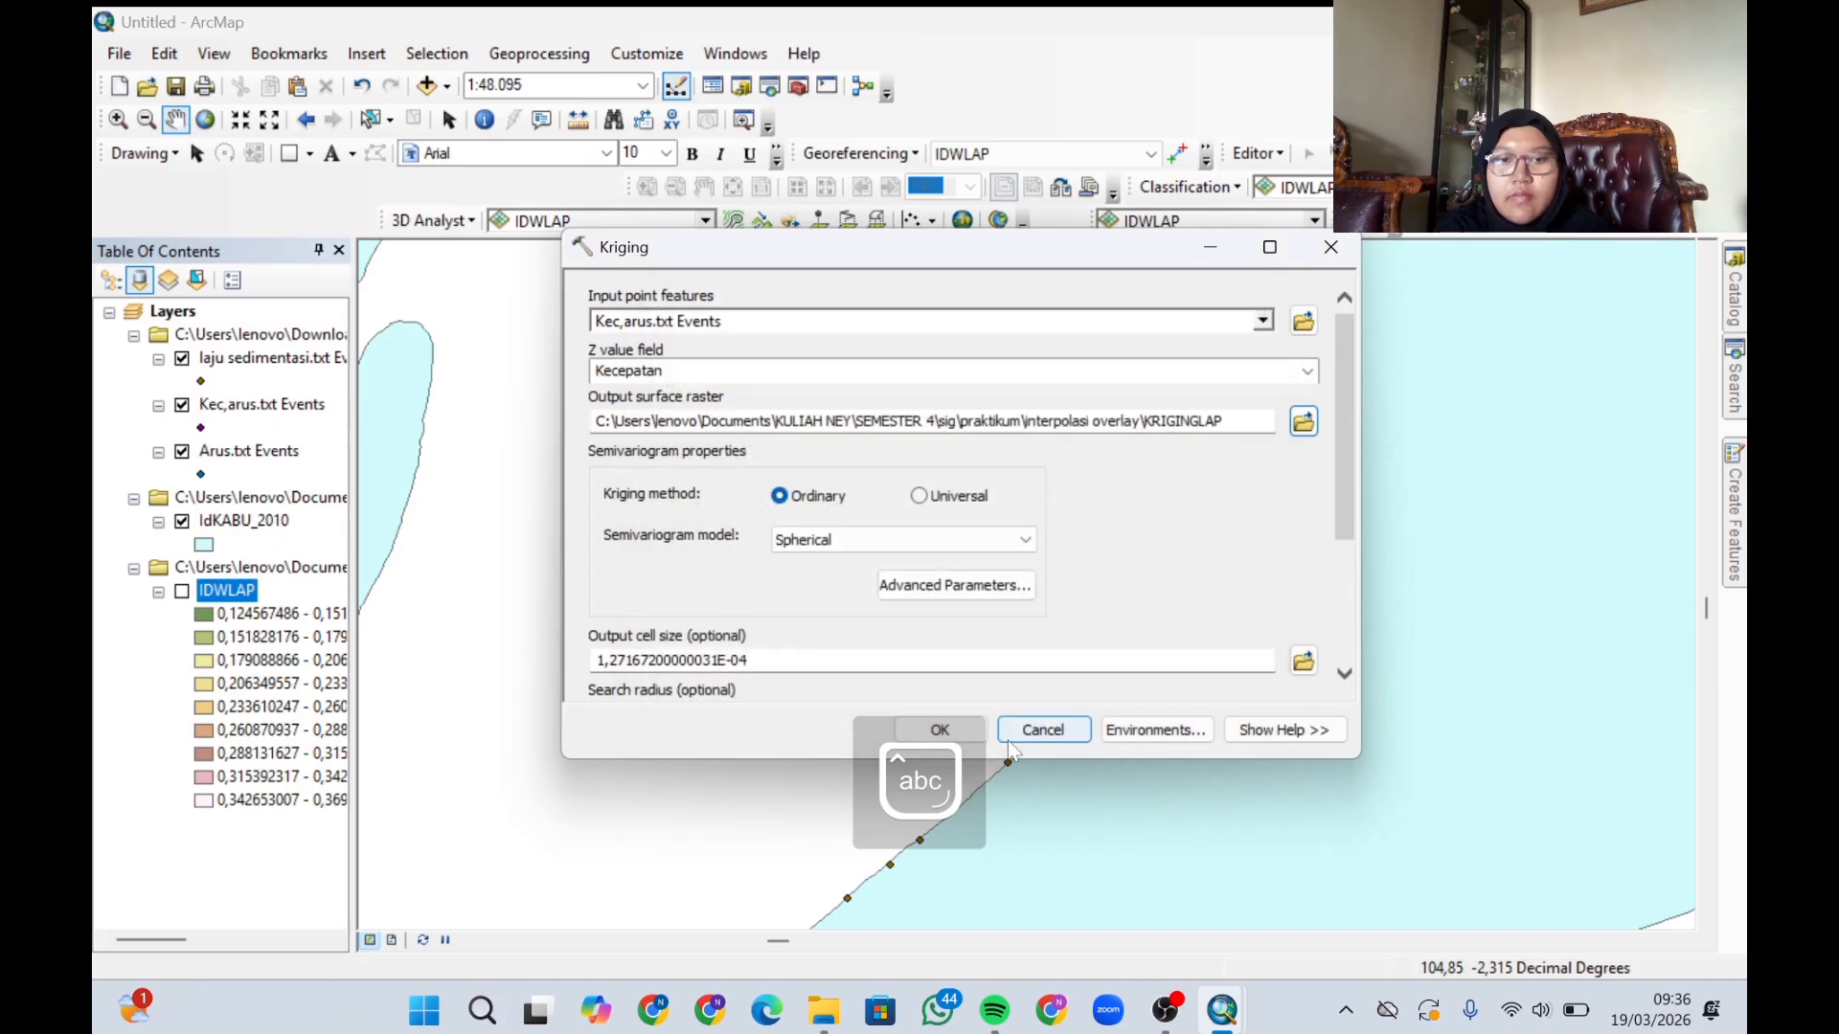
{"action": "left_click", "coordinate": [939, 730]}
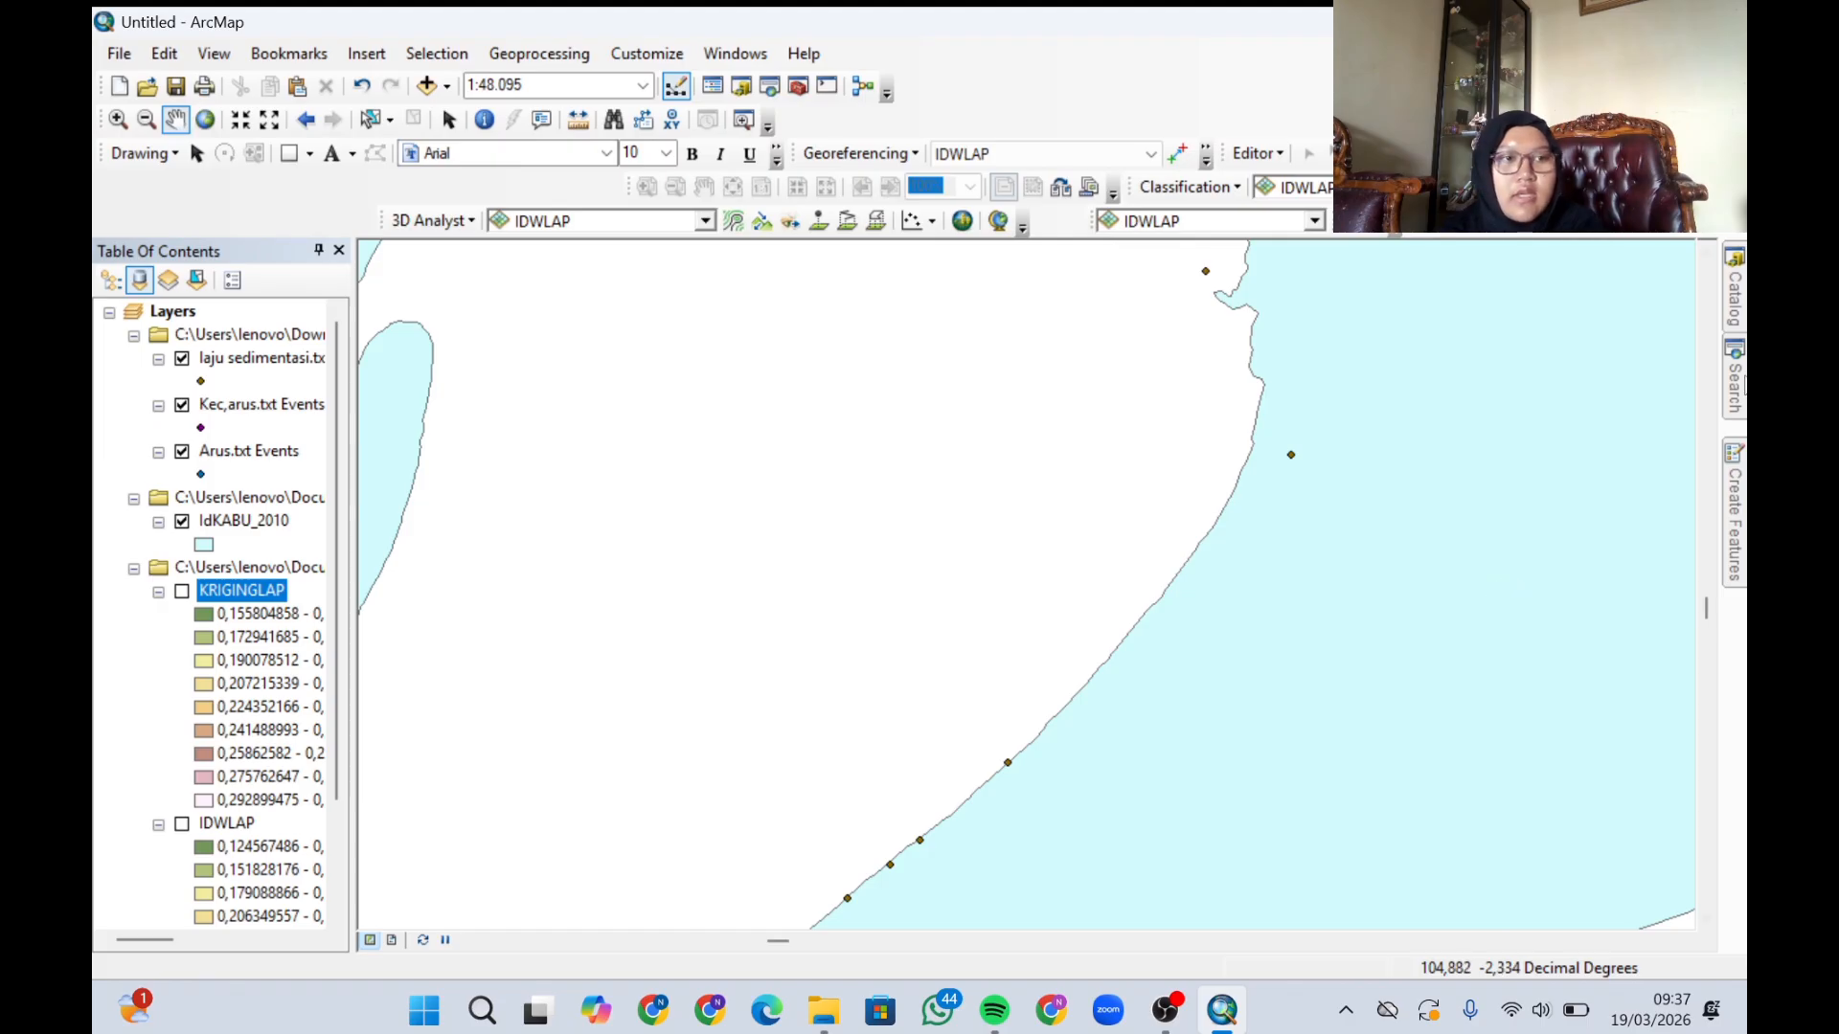
- Search for "natural neighbor" and open the Natural Neighbor (3D Analyst) tool
{"action": "left_click", "coordinate": [1734, 383]}
{"action": "left_click", "coordinate": [1533, 348]}
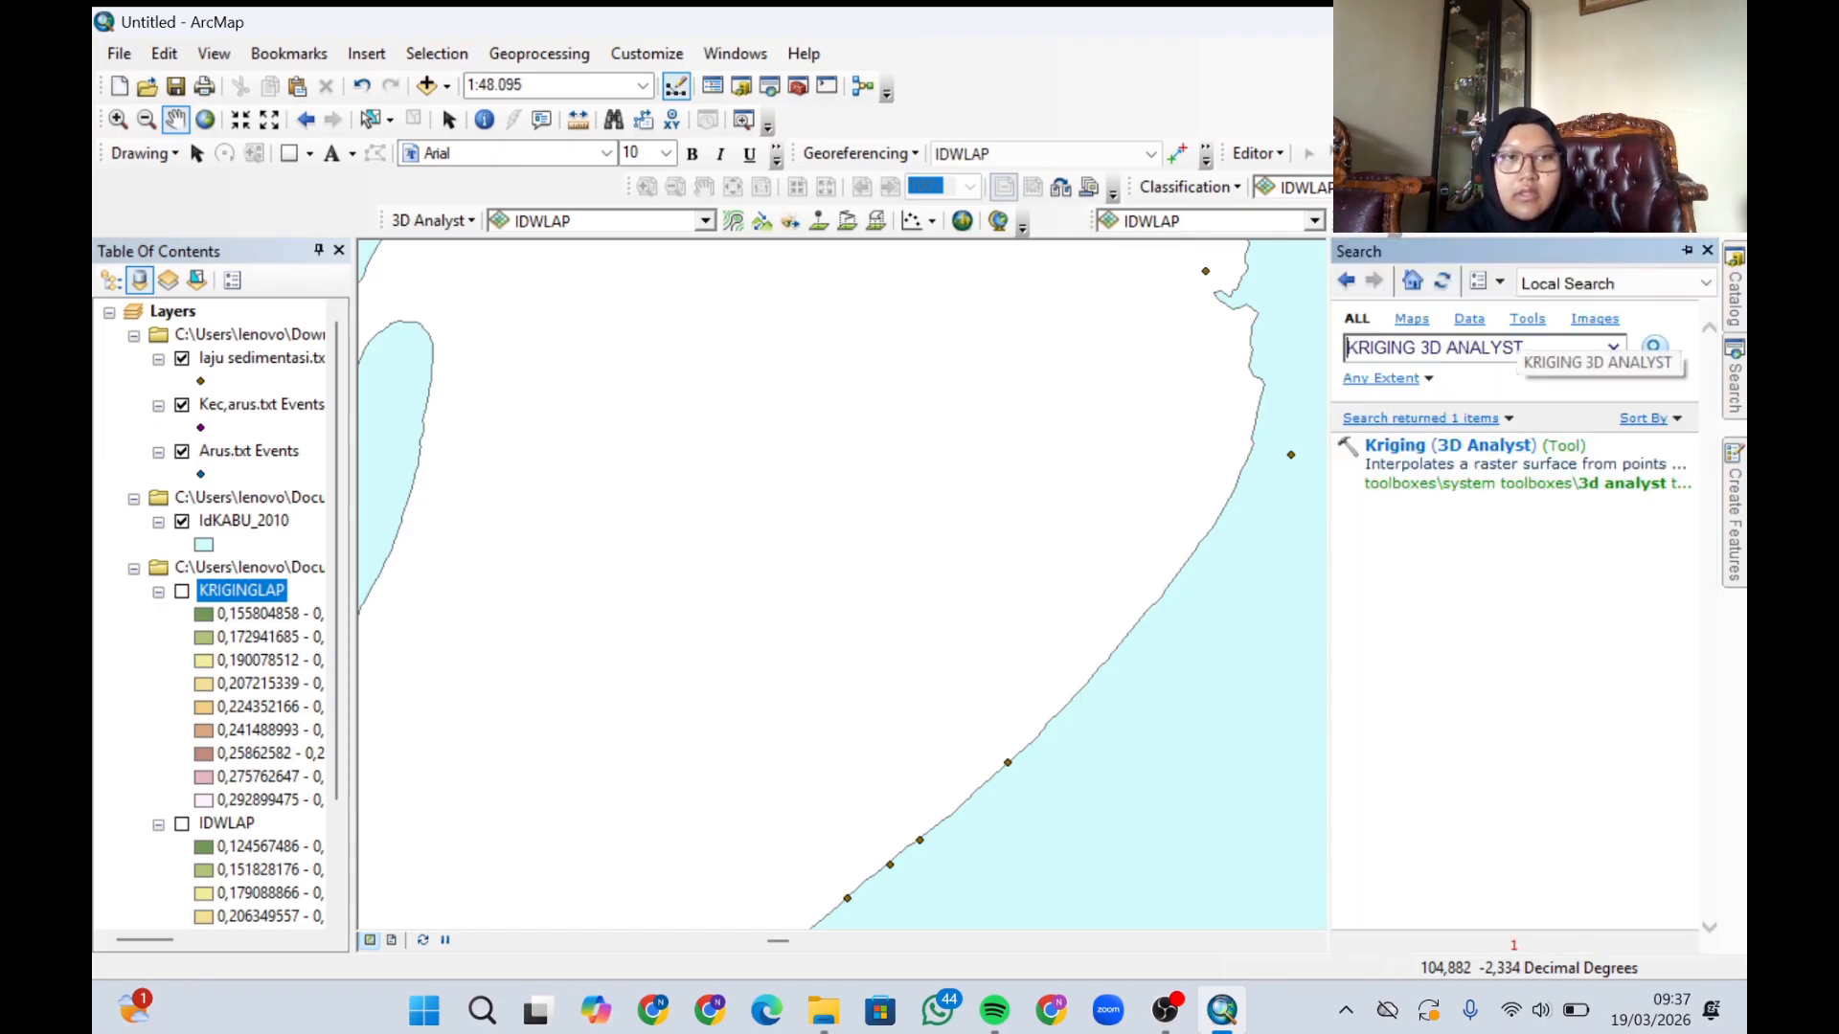
{"action": "key", "text": "ctrl+a"}
{"action": "type", "text": "na"}
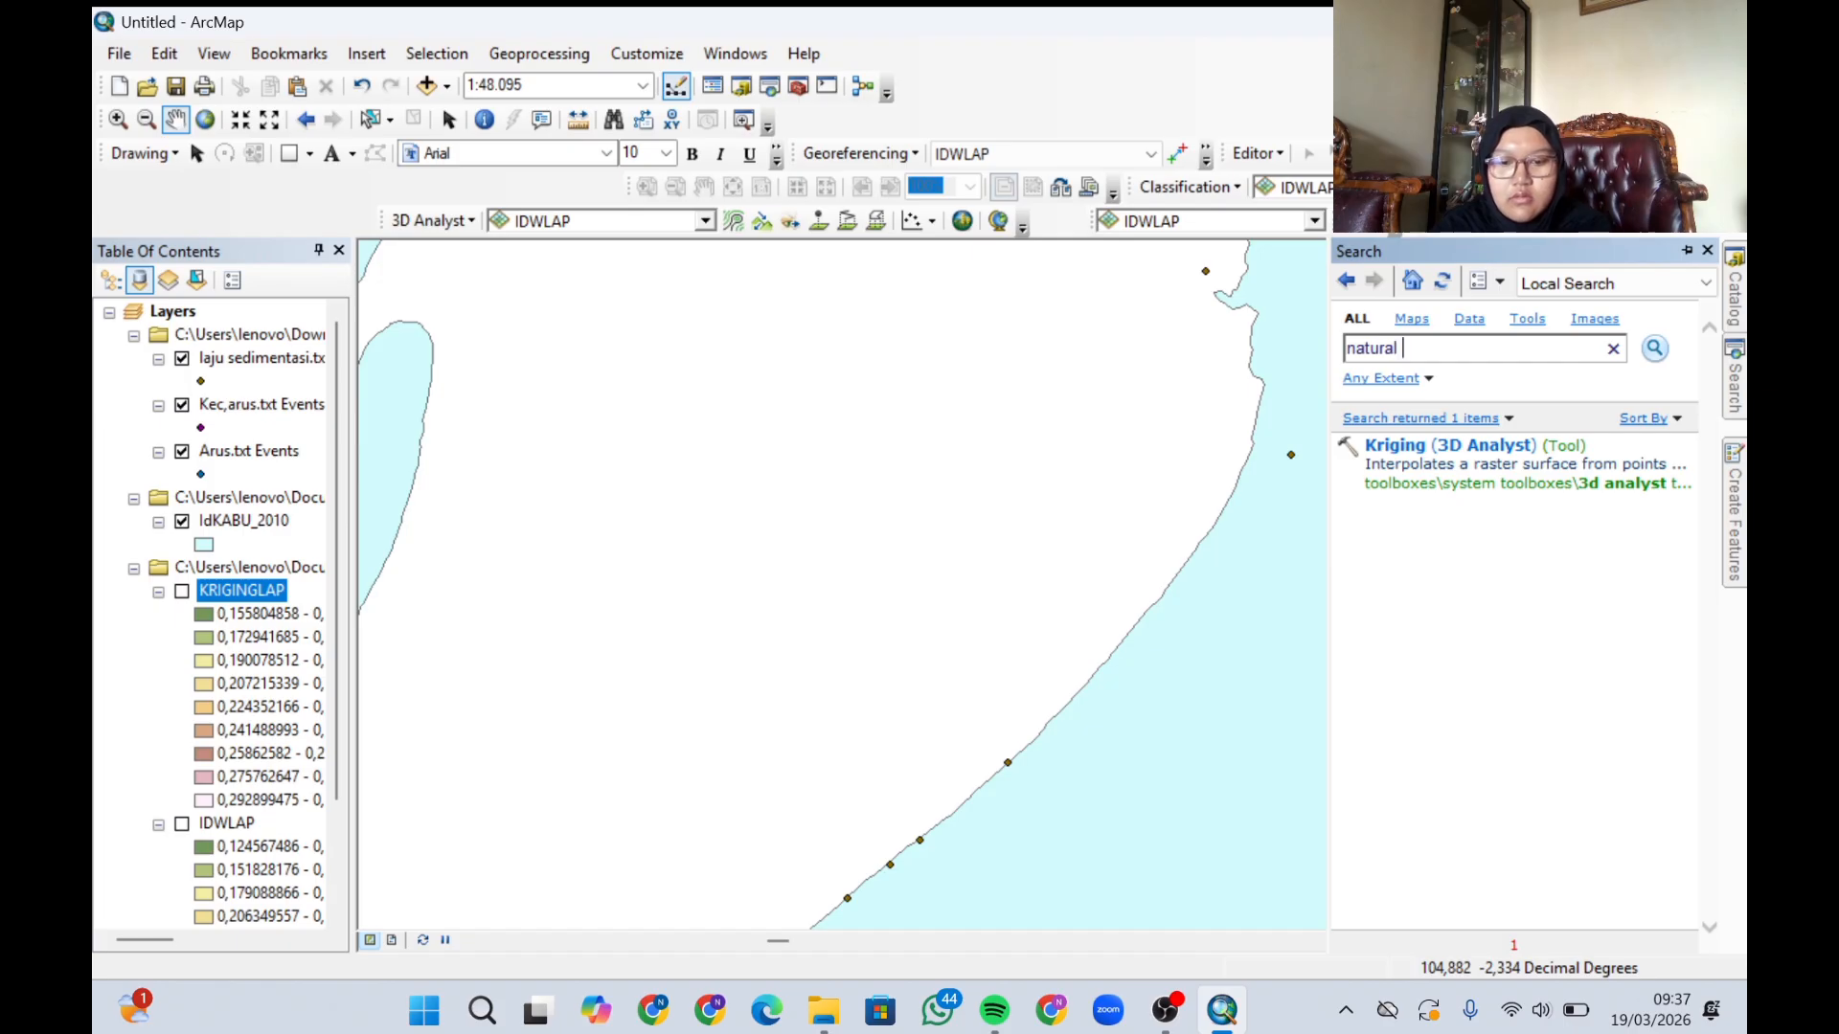
{"action": "key", "text": "Return"}
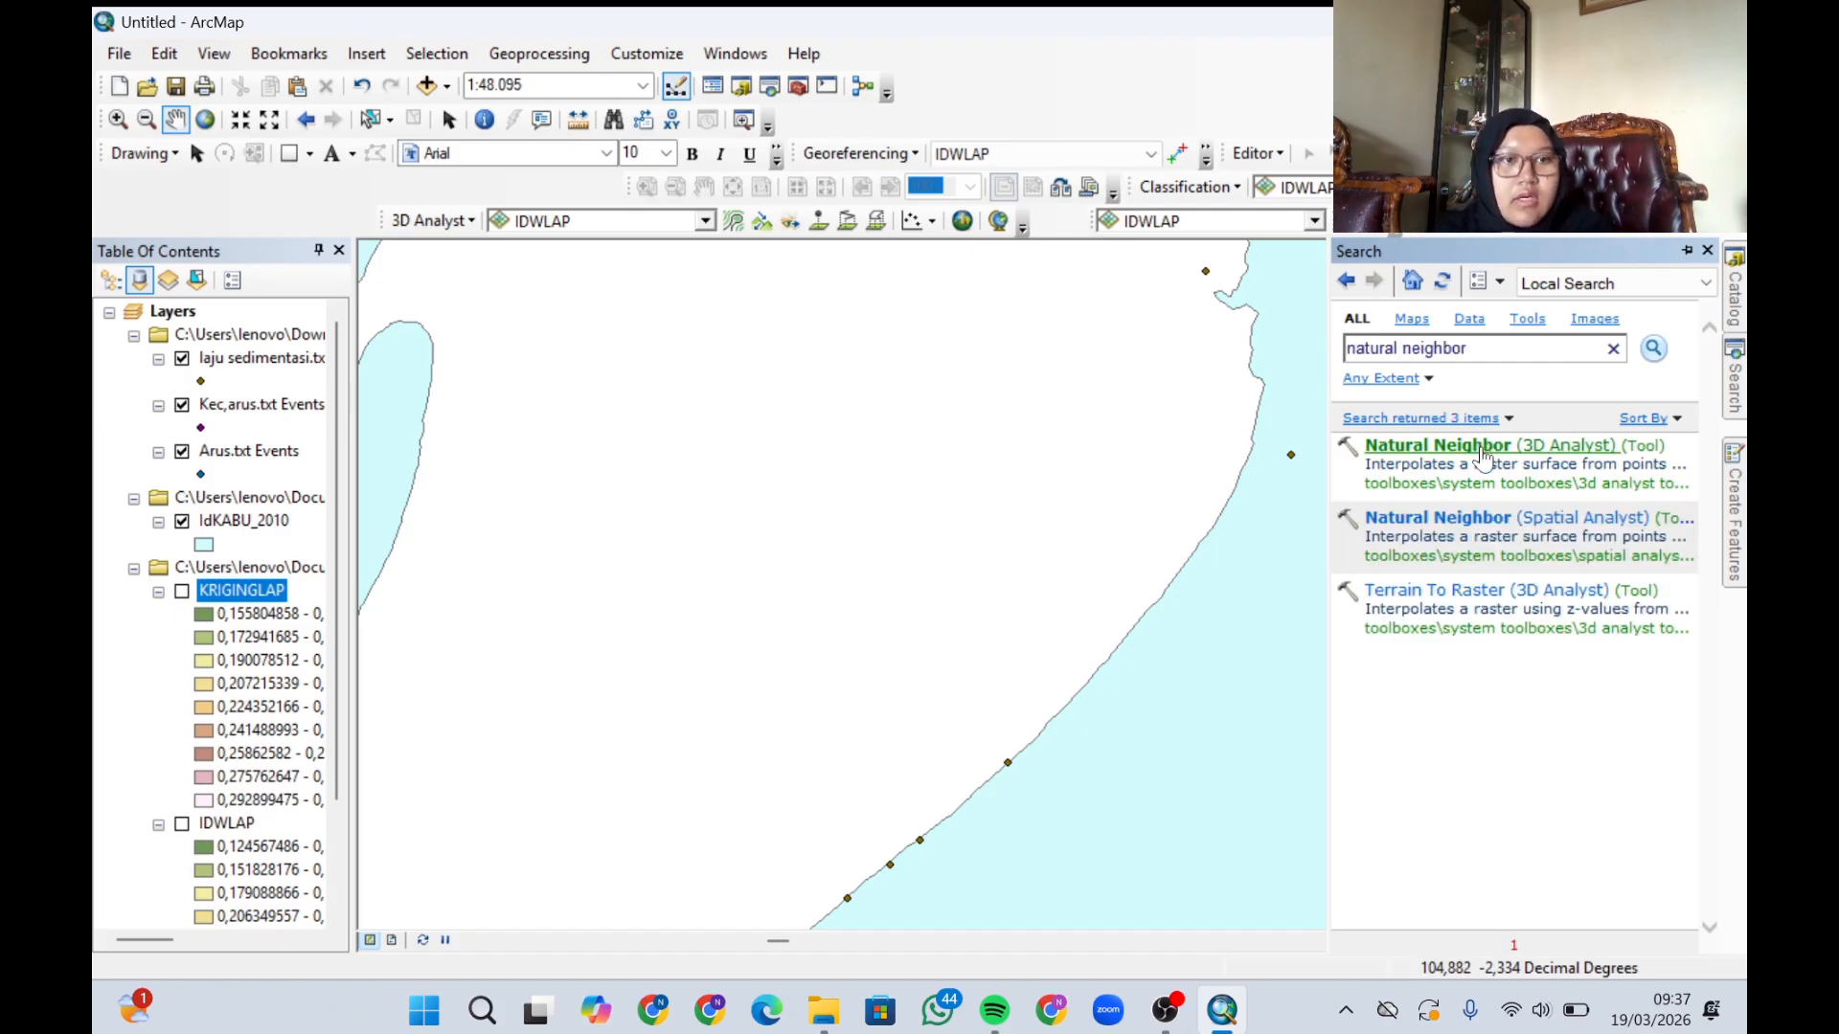
{"action": "left_click", "coordinate": [1483, 448]}
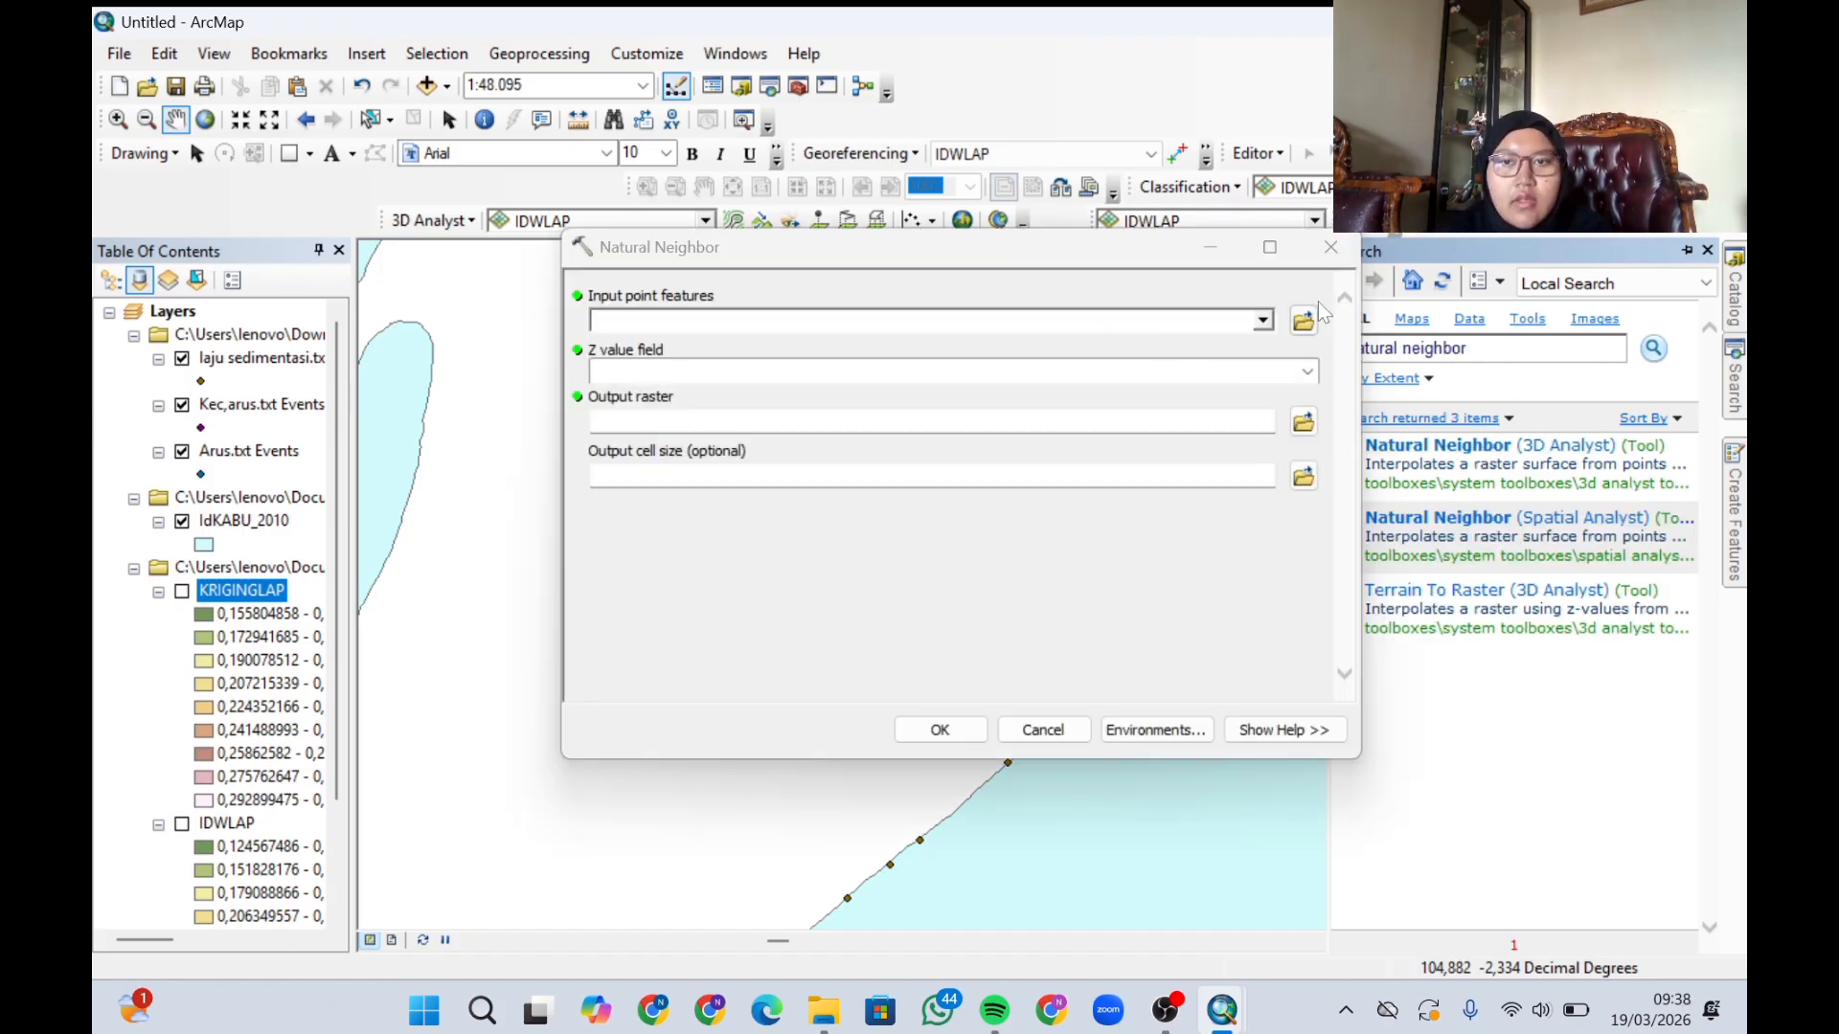
- Interpolate laju sedimentasi.txt Events with Natural Neighbor, saving the raster as NNLAP in the interpolasi overlay folder, and hide the resulting layer
{"action": "left_click", "coordinate": [1263, 320]}
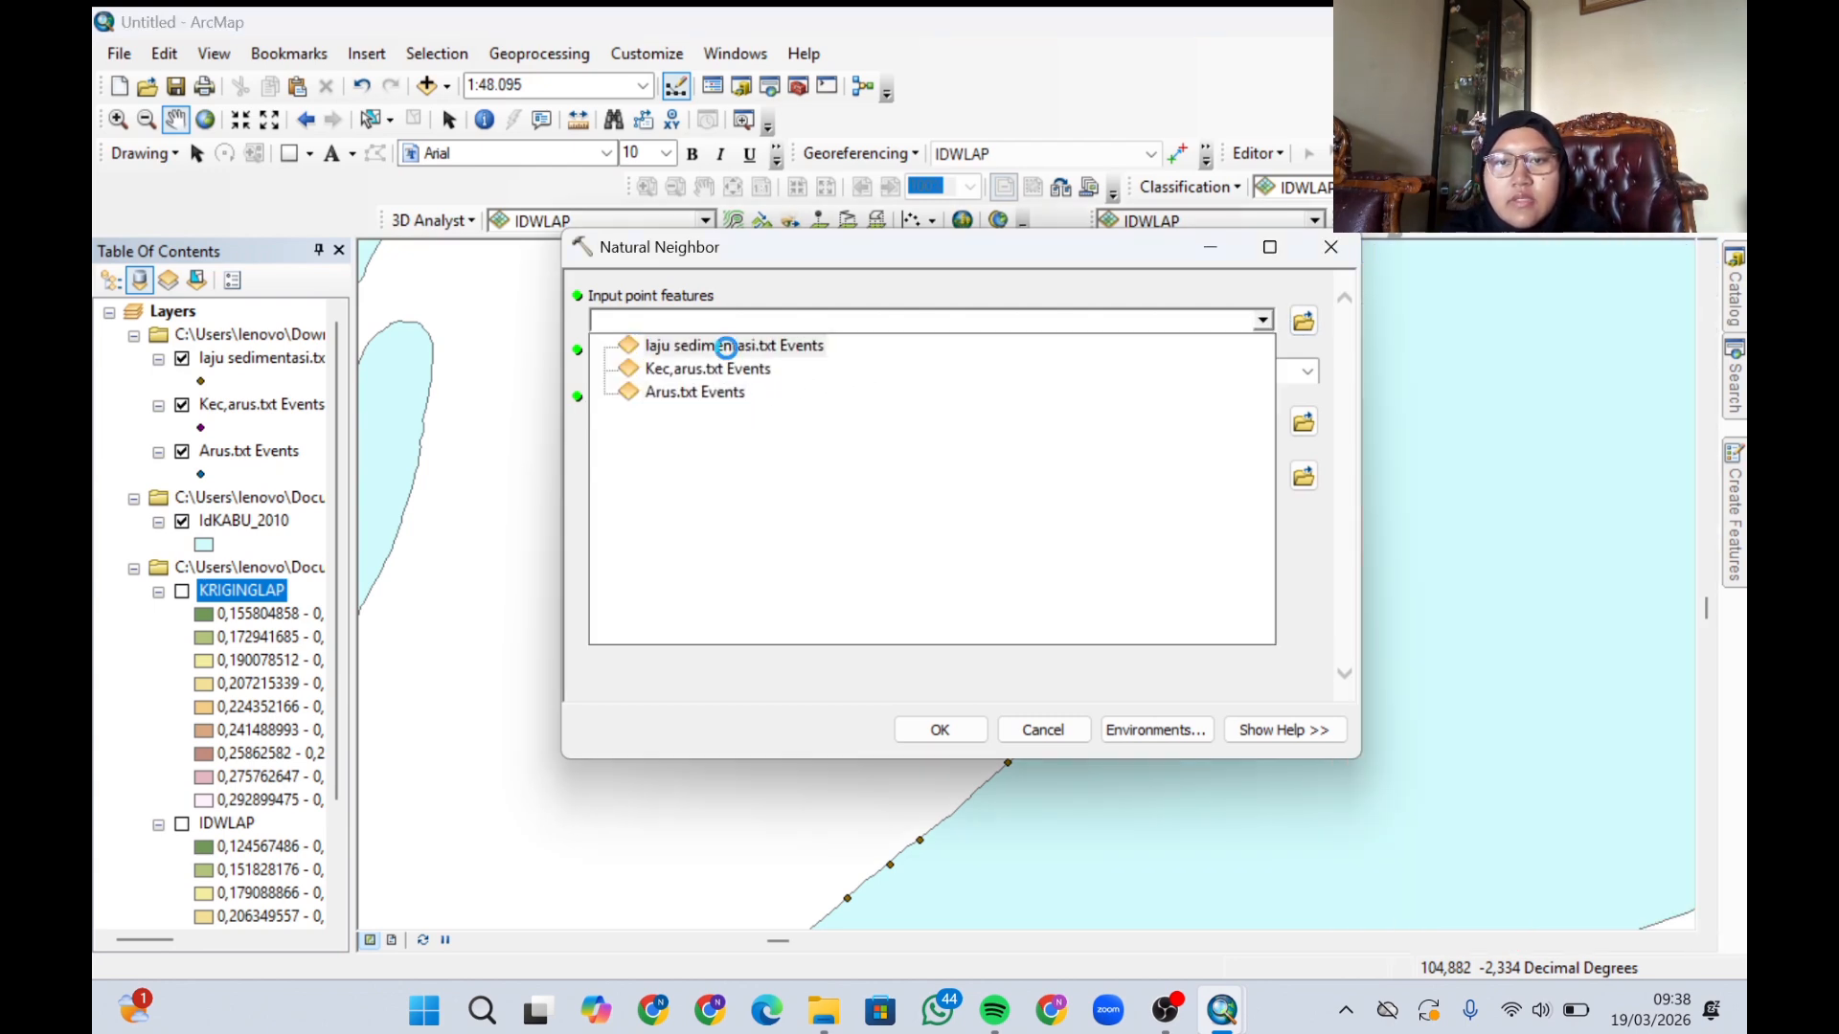
{"action": "left_click", "coordinate": [731, 352]}
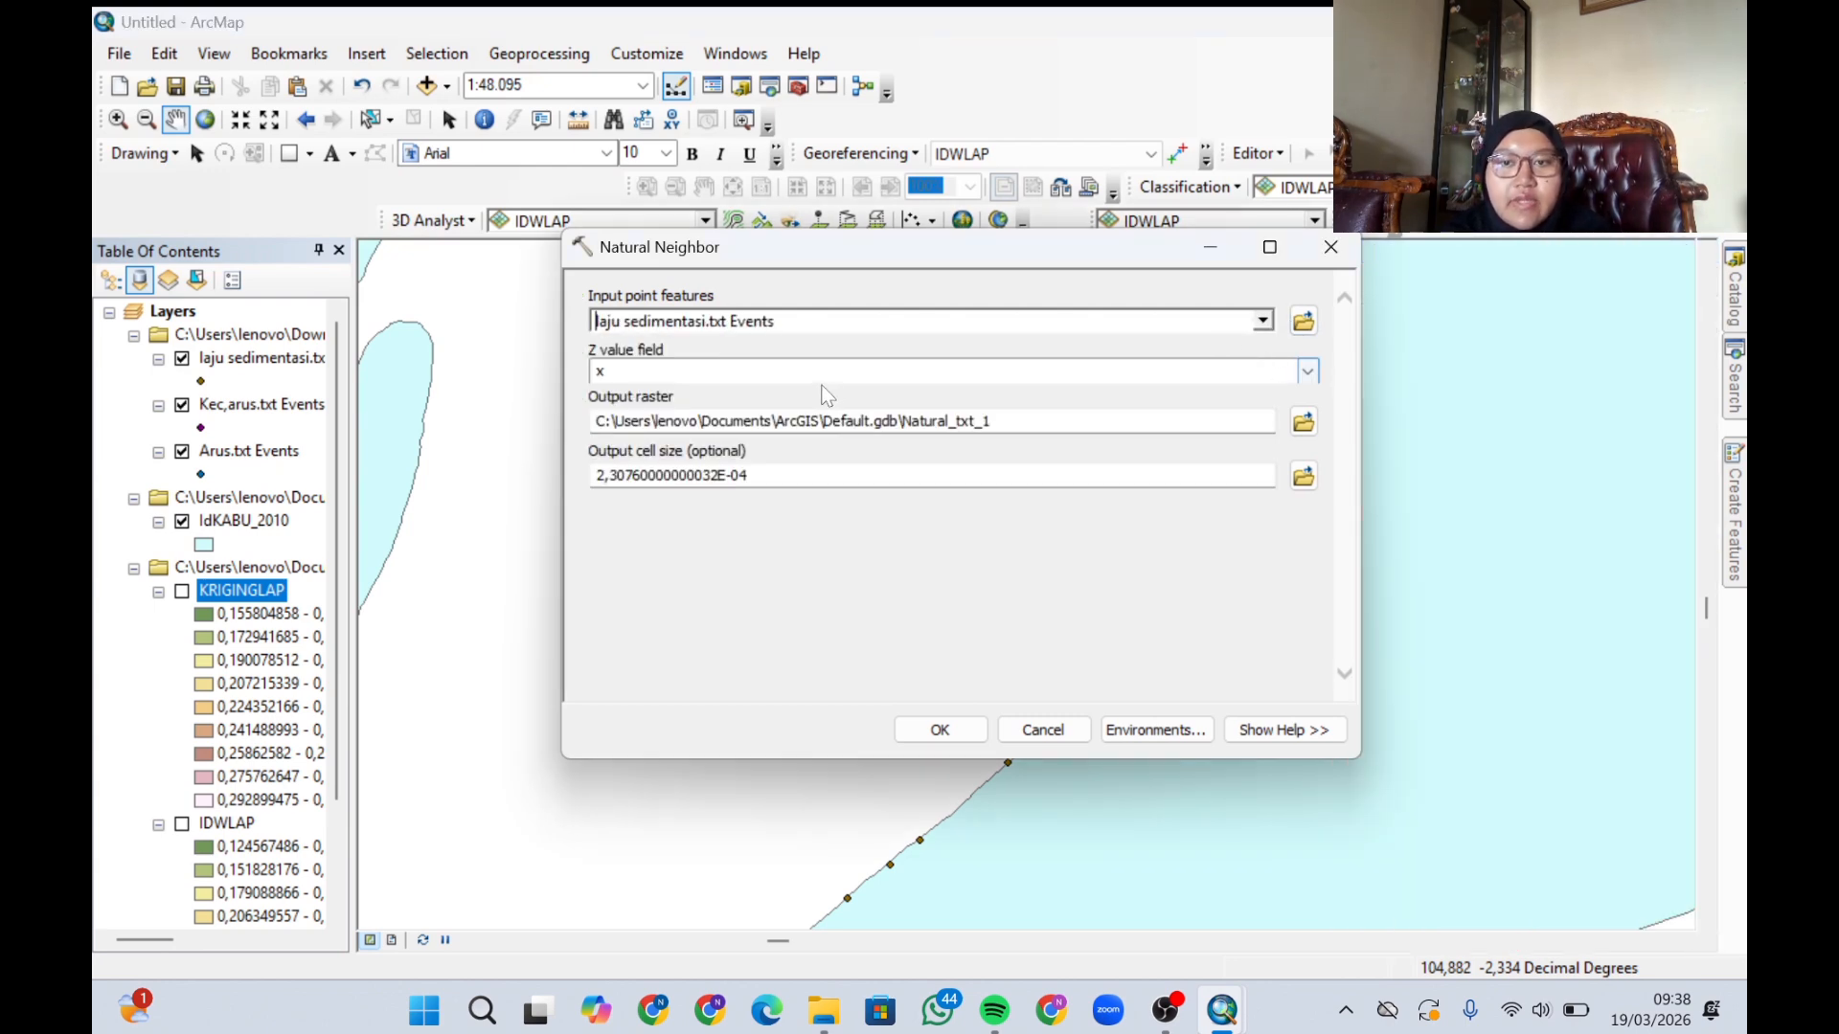
{"action": "left_click", "coordinate": [1305, 424]}
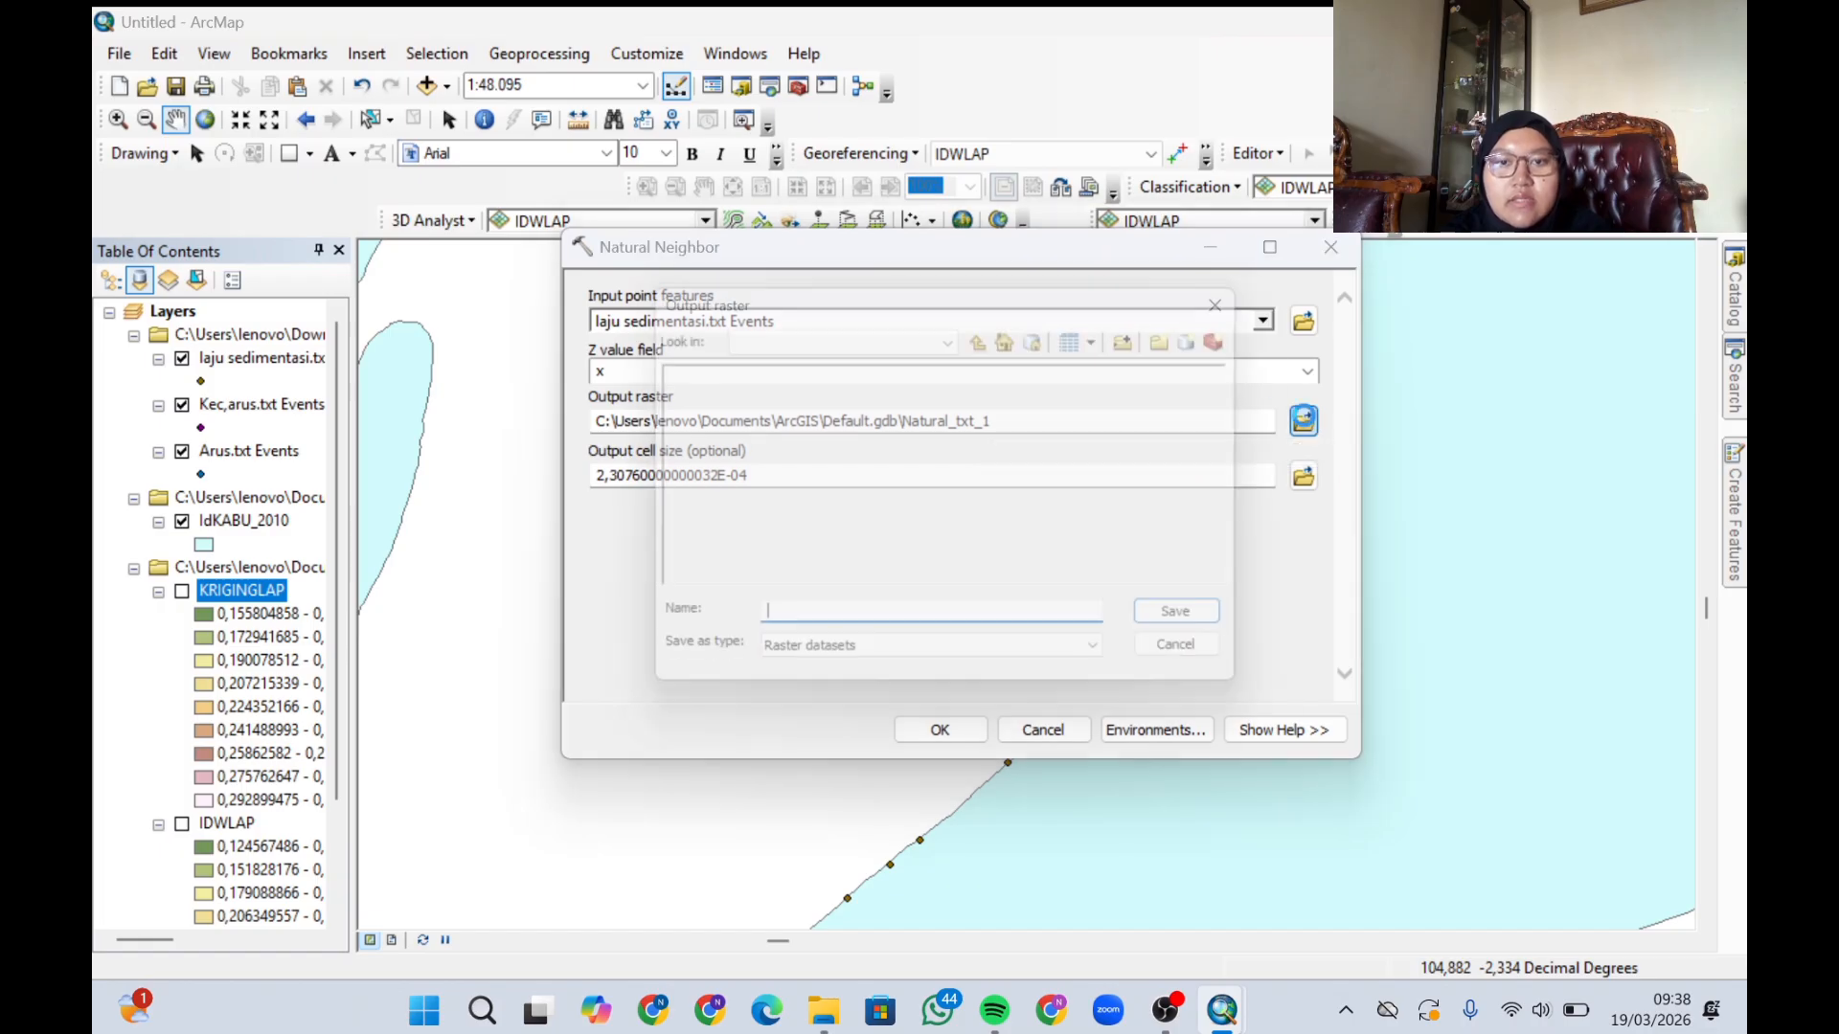
{"action": "type", "text": "NNLAP"}
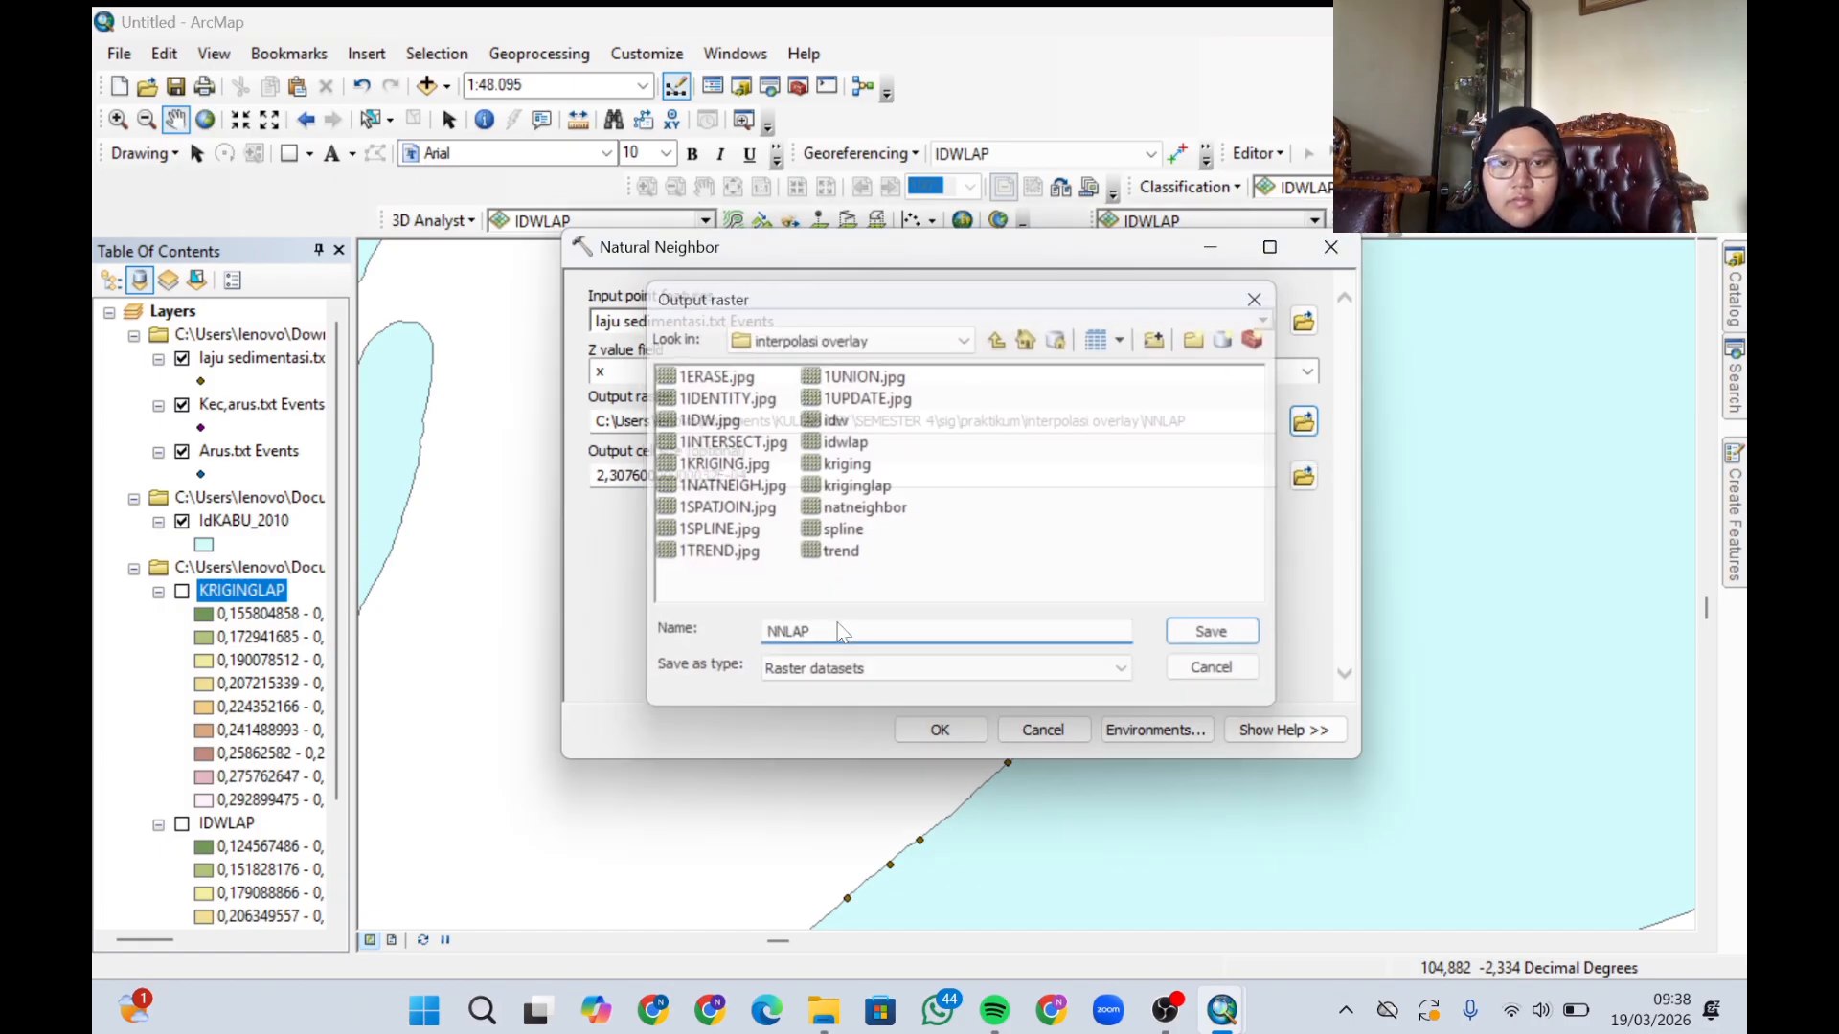
{"action": "key", "text": "Return"}
{"action": "left_click", "coordinate": [933, 731]}
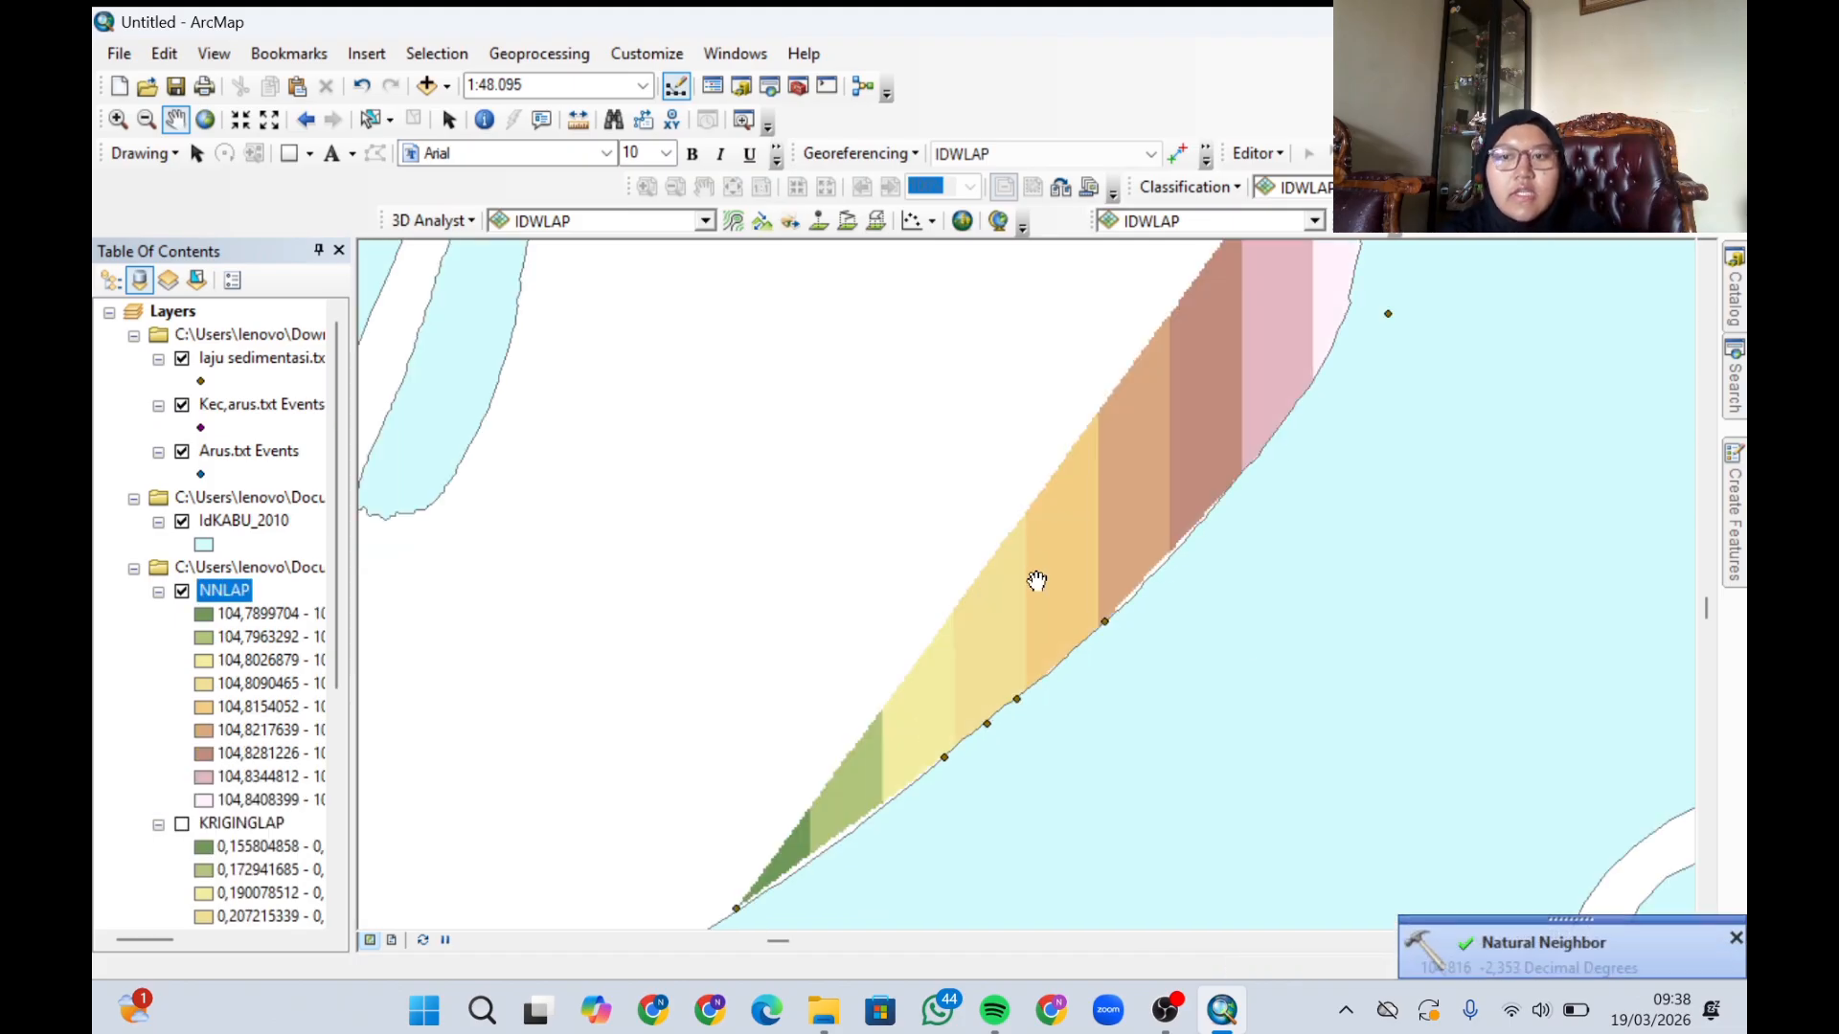
{"action": "left_click_drag", "start_coordinate": [1034, 579], "coordinate": [977, 644]}
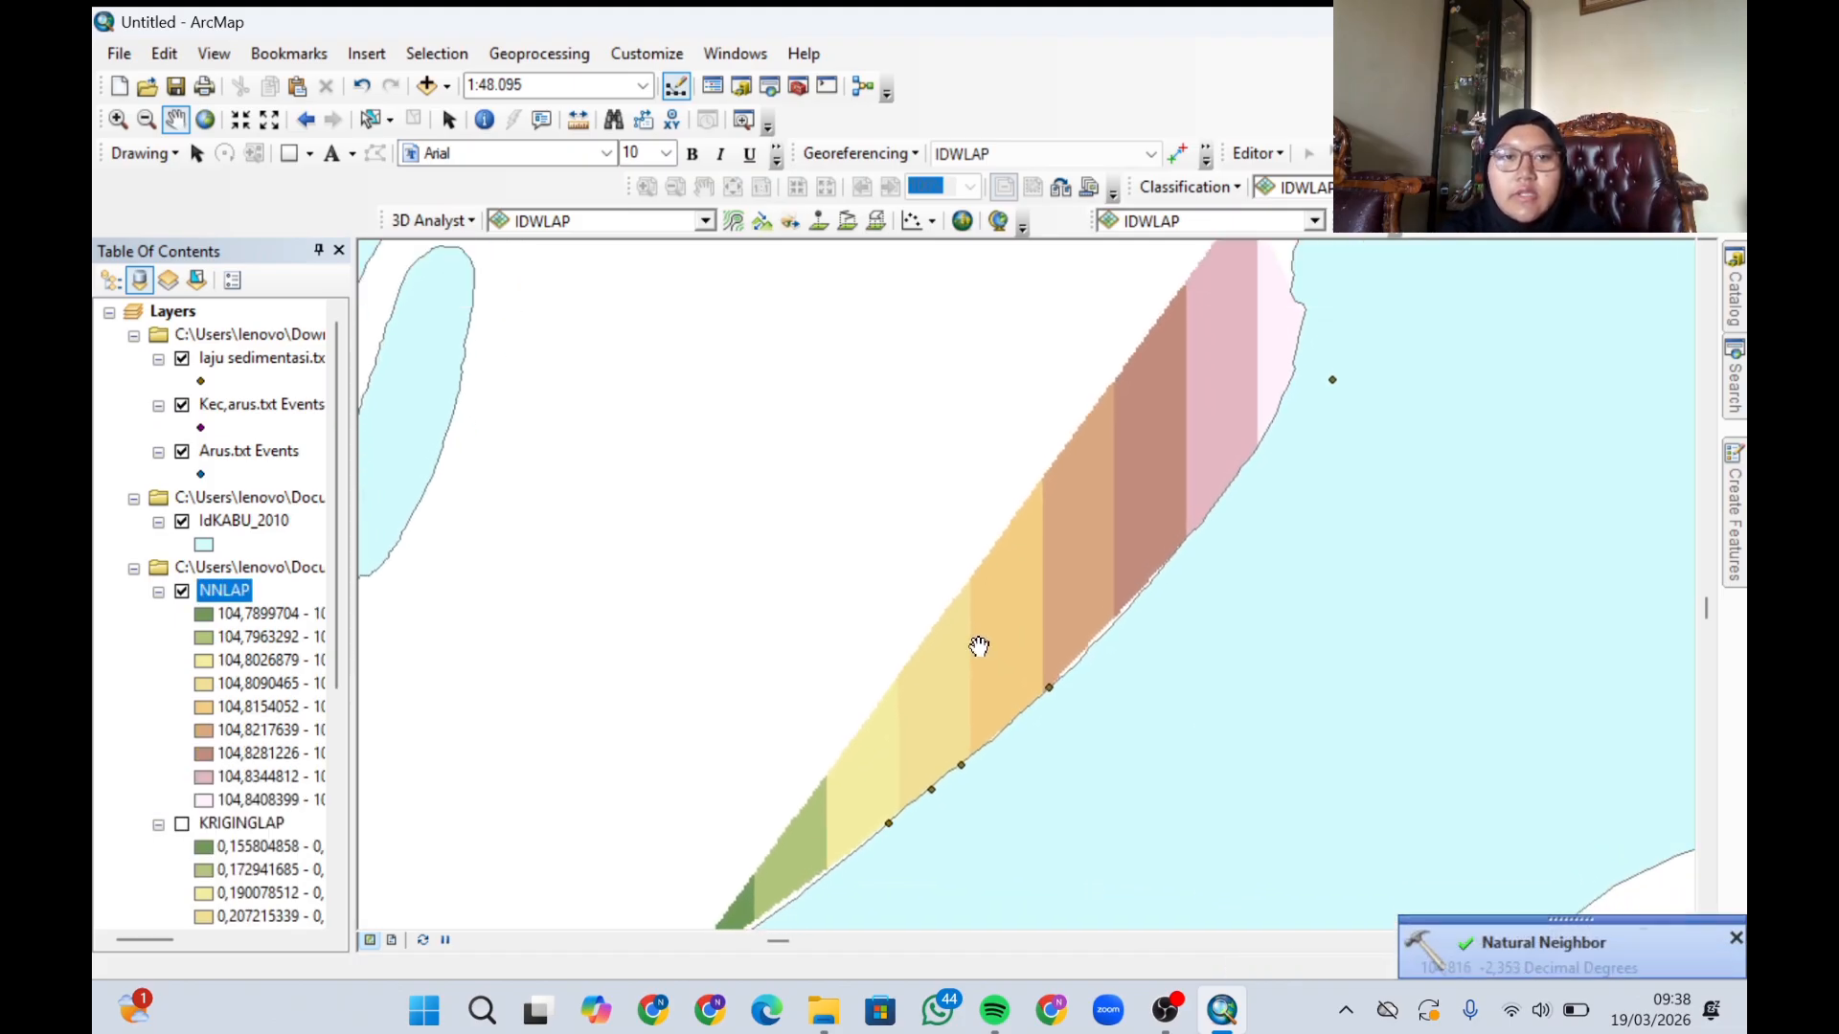
{"action": "left_click", "coordinate": [182, 592]}
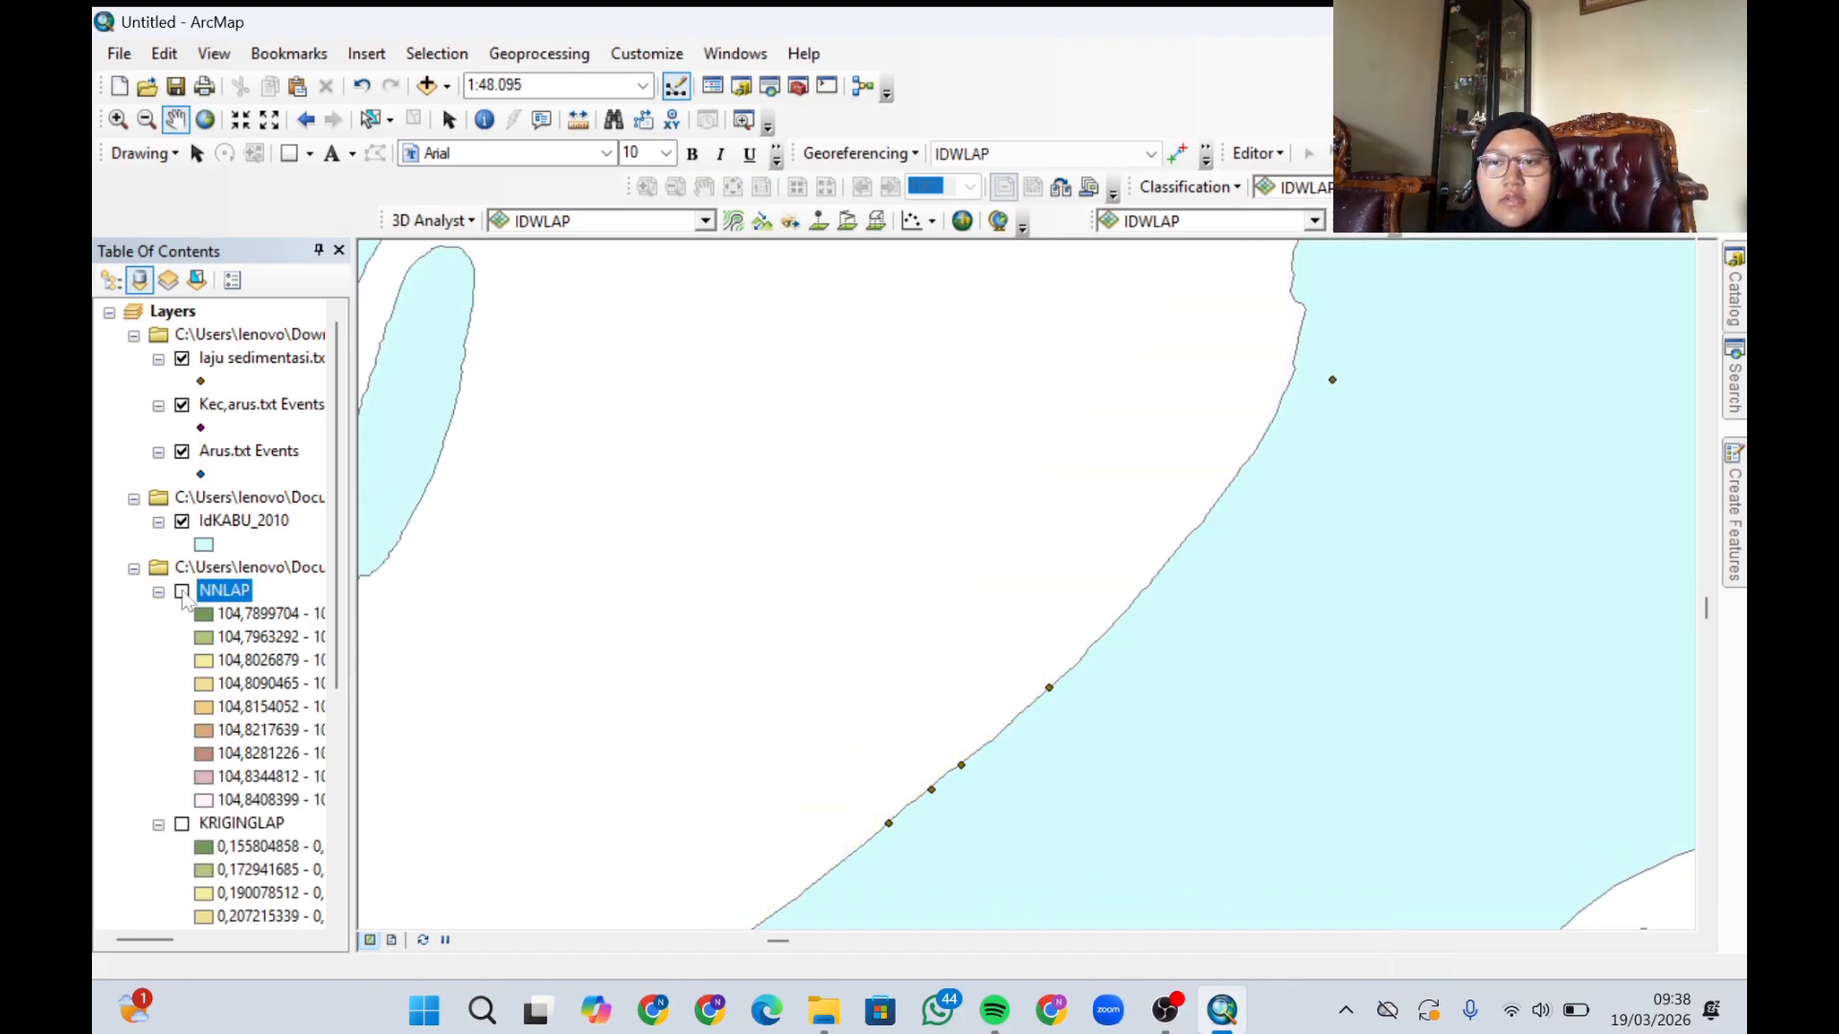
- Search for "SPLINE" and open the Spline (3D Analyst) tool
{"action": "left_click", "coordinate": [1737, 407]}
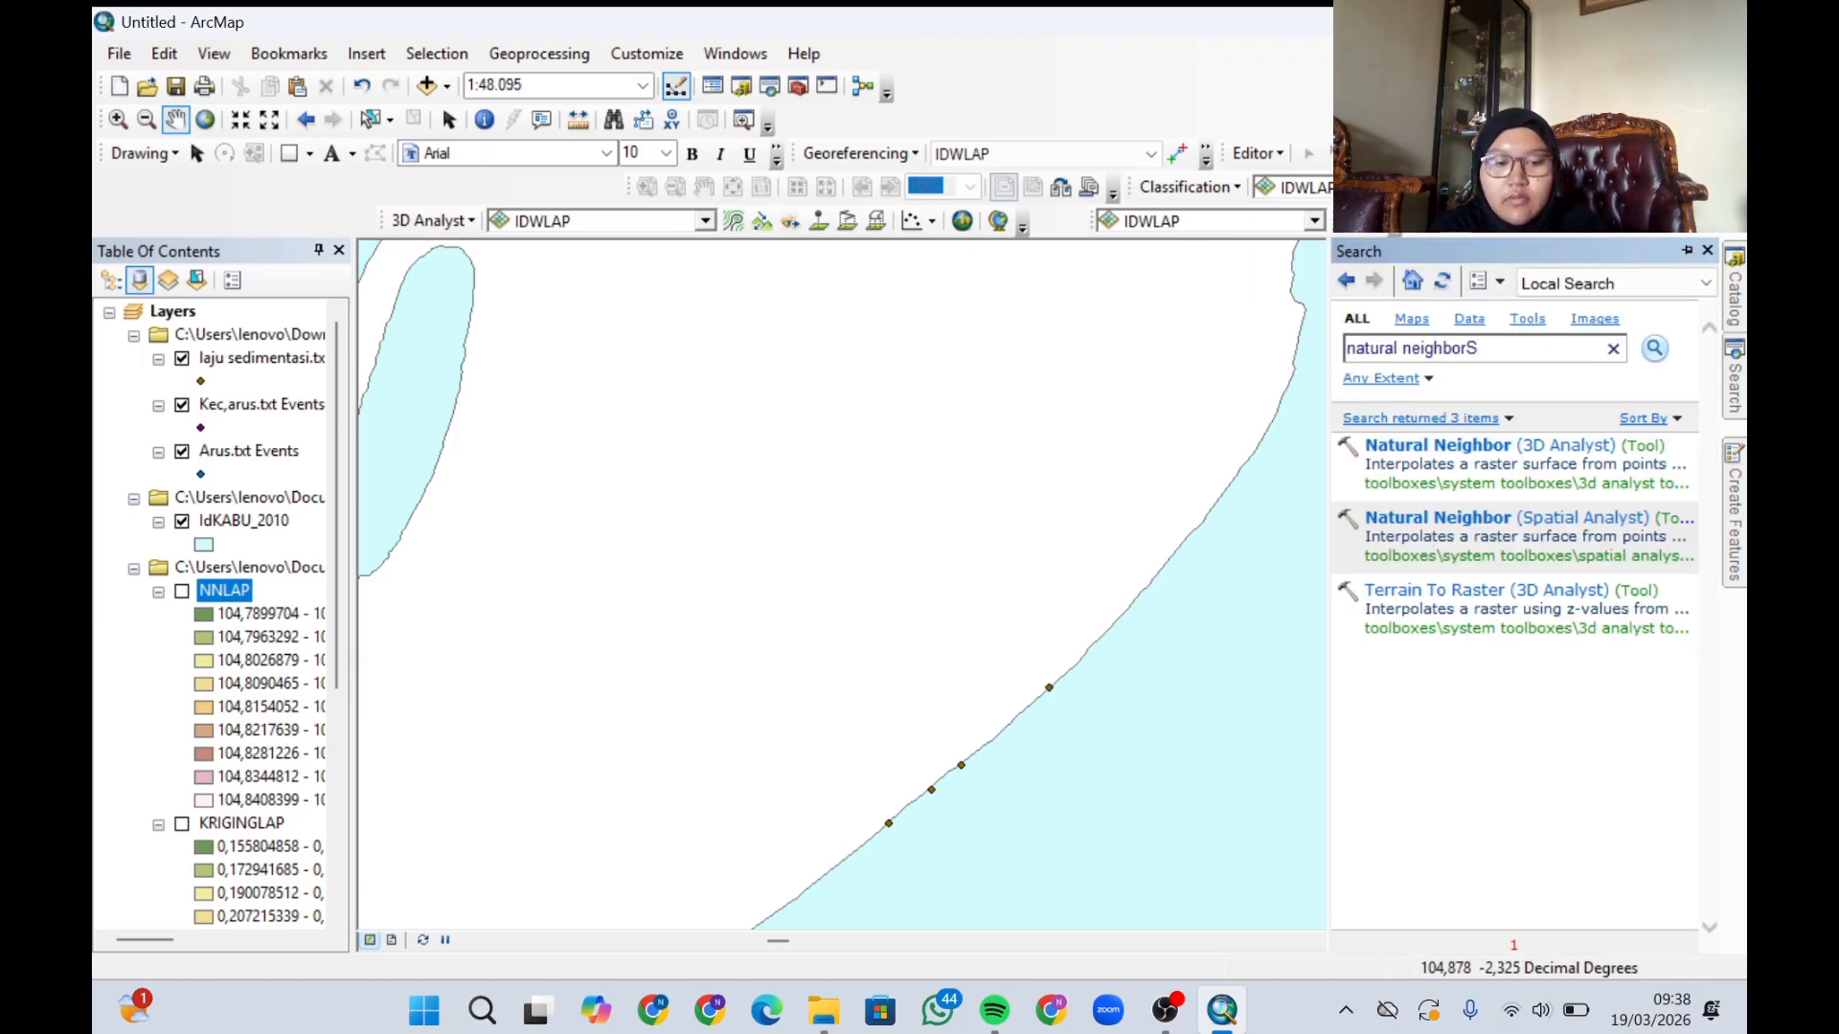
{"action": "type", "text": "SPLINE"}
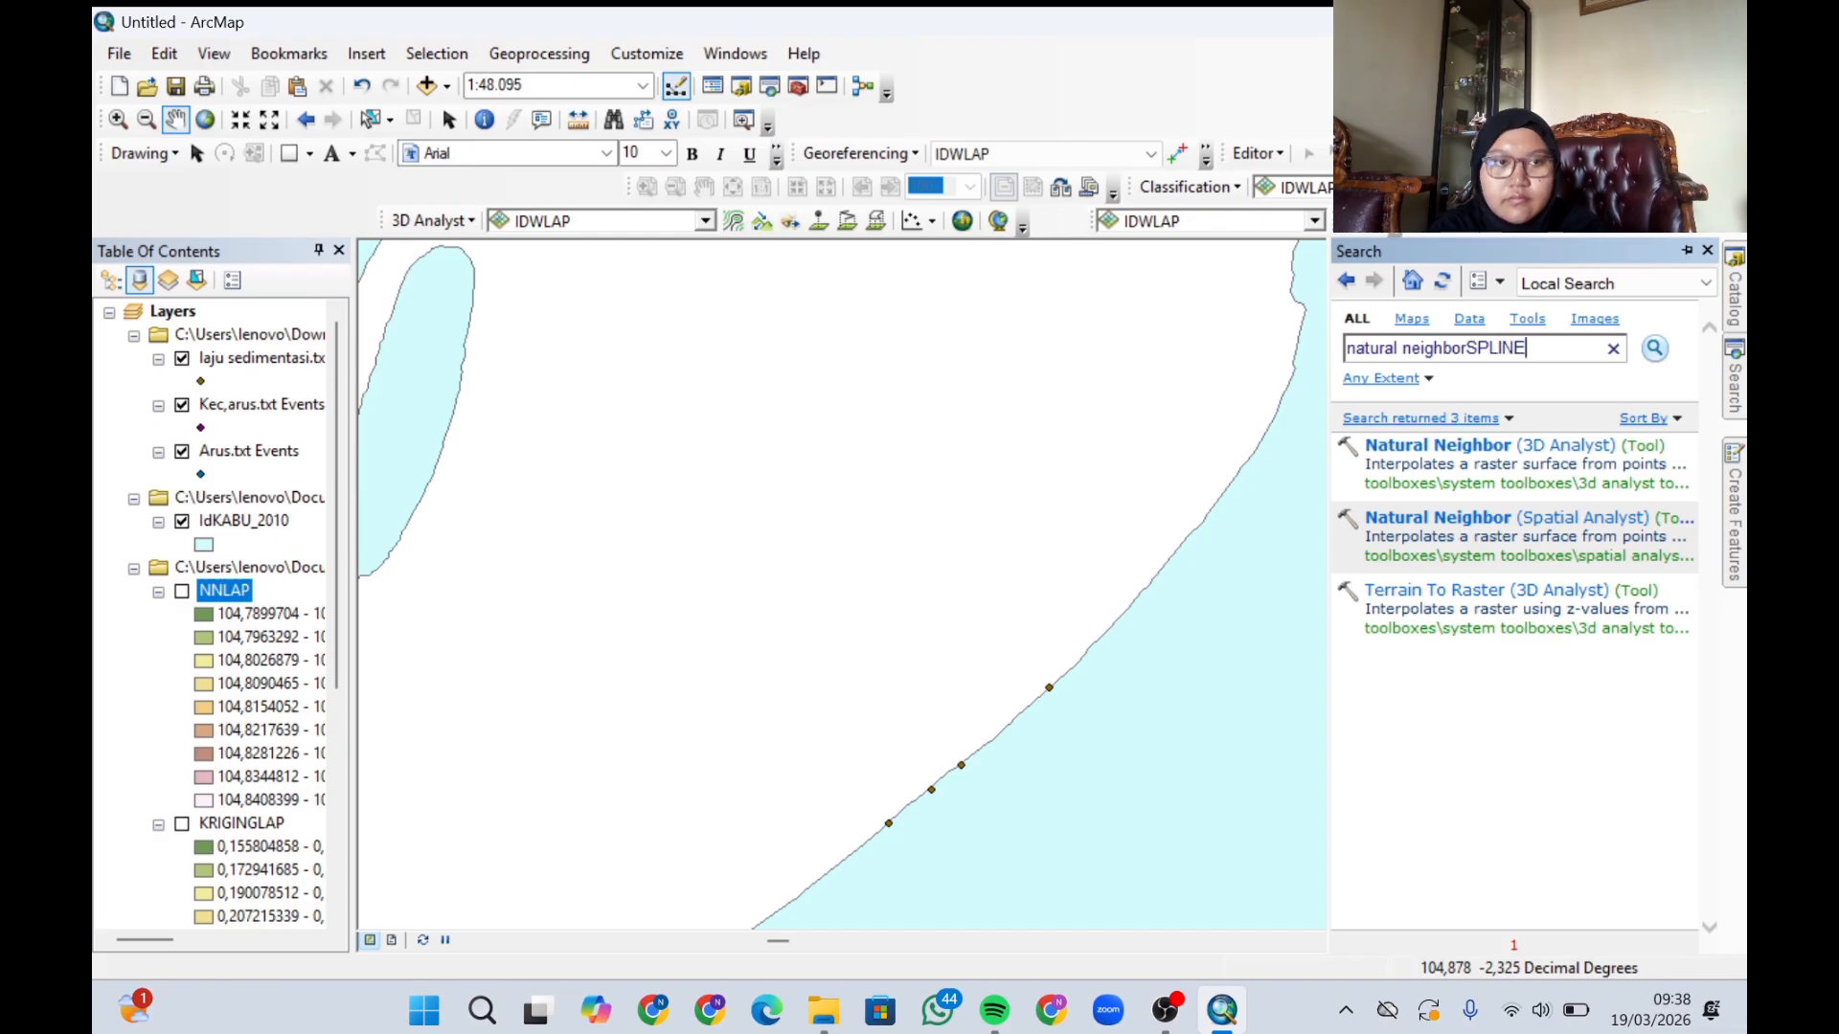
{"action": "key", "text": "ctrl+a"}
{"action": "type", "text": "S"}
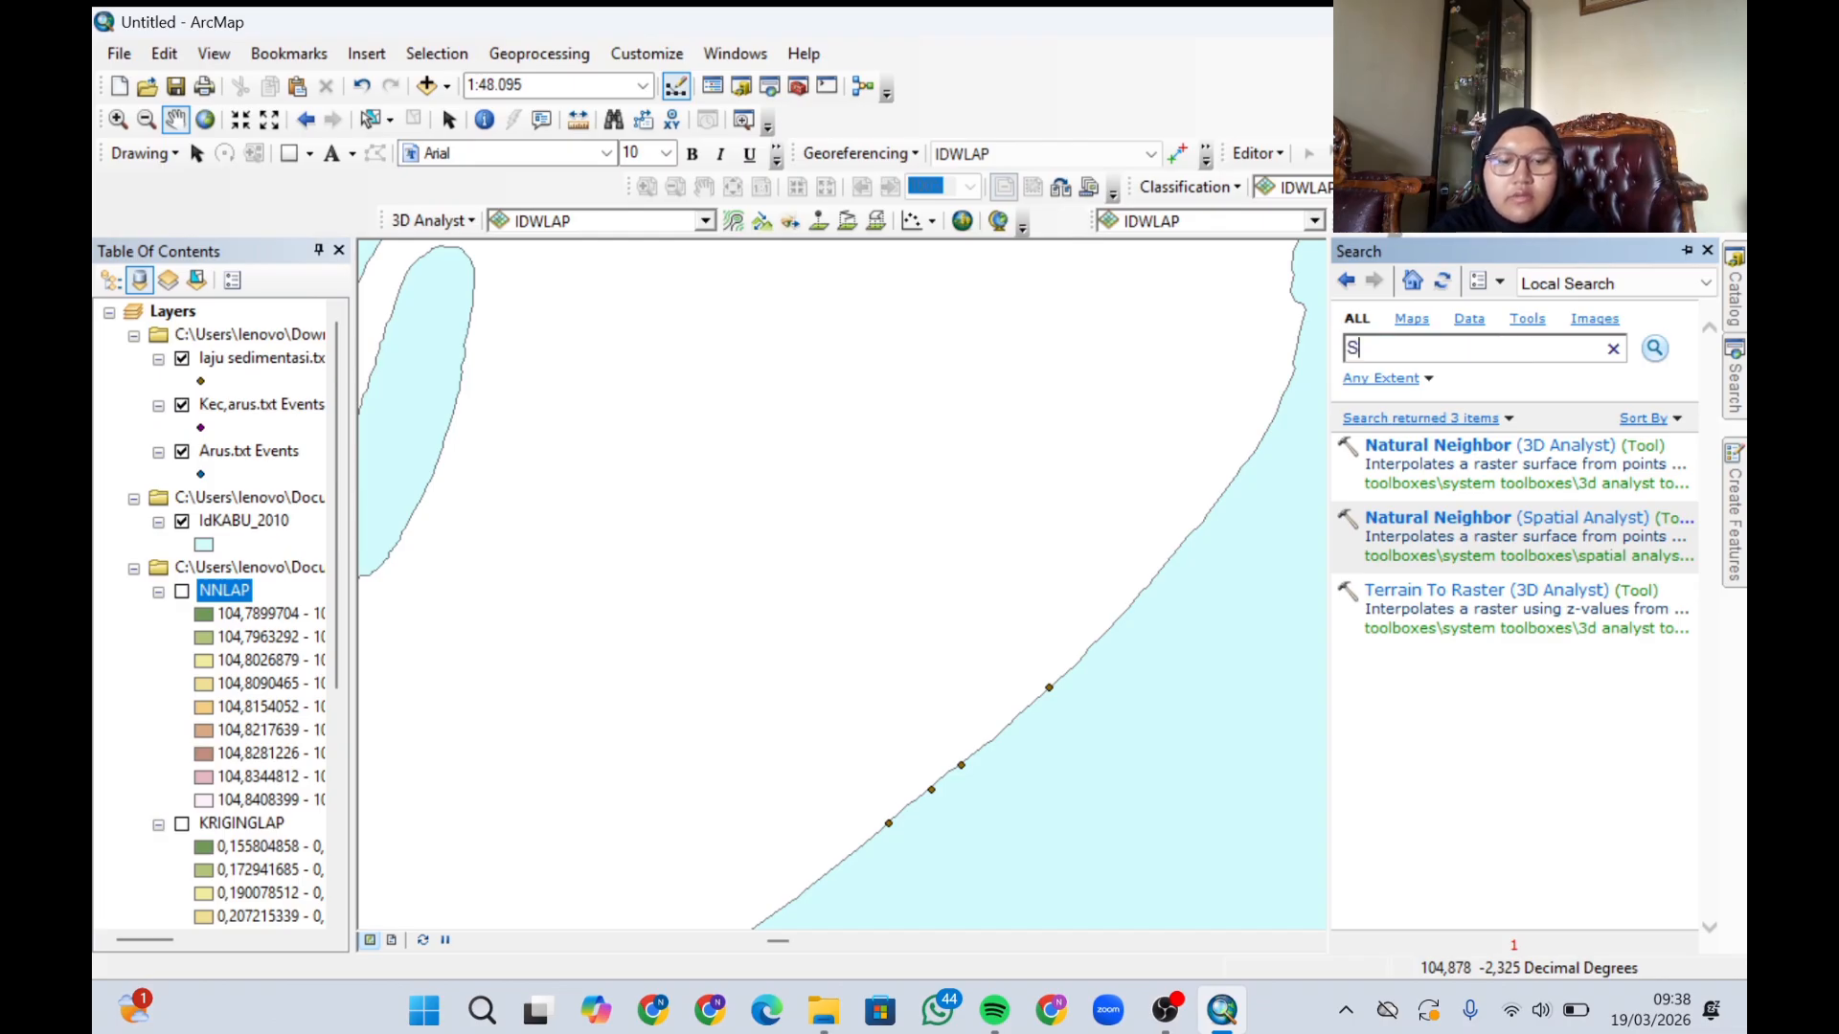
{"action": "type", "text": "PLINE"}
{"action": "key", "text": "Return"}
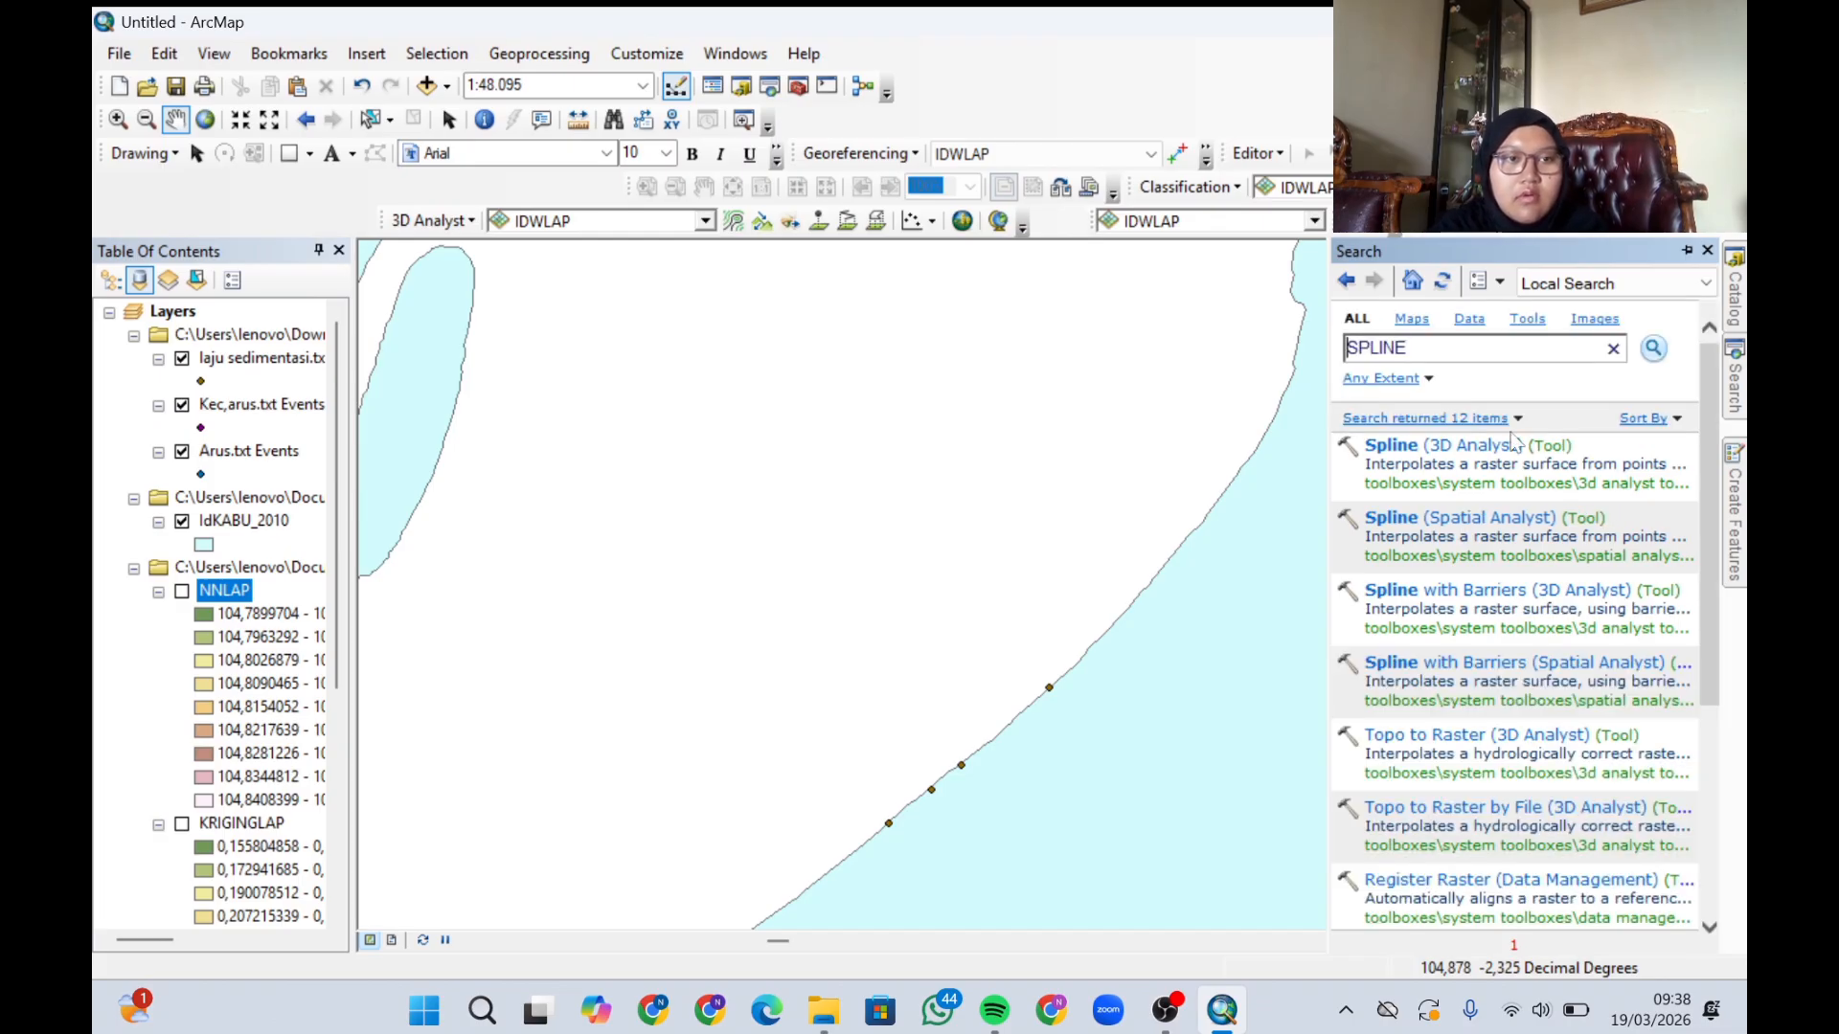
{"action": "left_click", "coordinate": [1498, 450]}
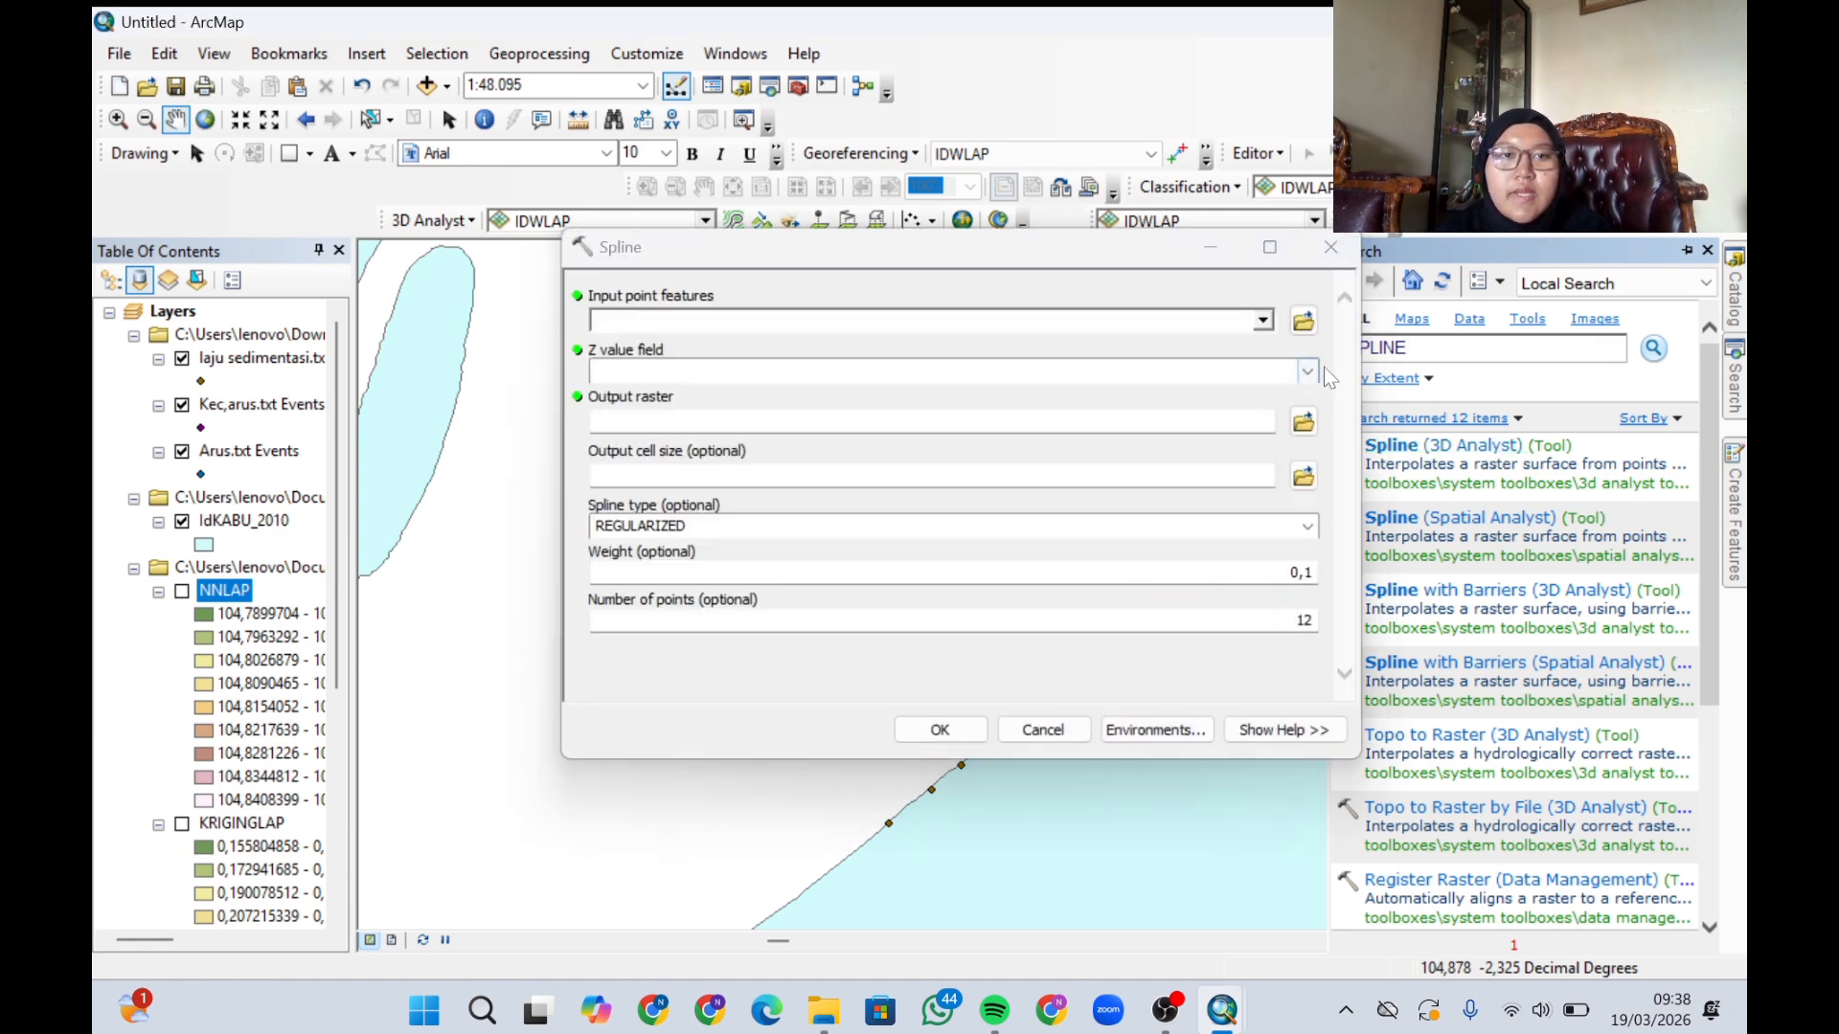
- Set the Spline input point features to Arus.txt Events and the Z value field to Kecepatan
{"action": "left_click", "coordinate": [1264, 319]}
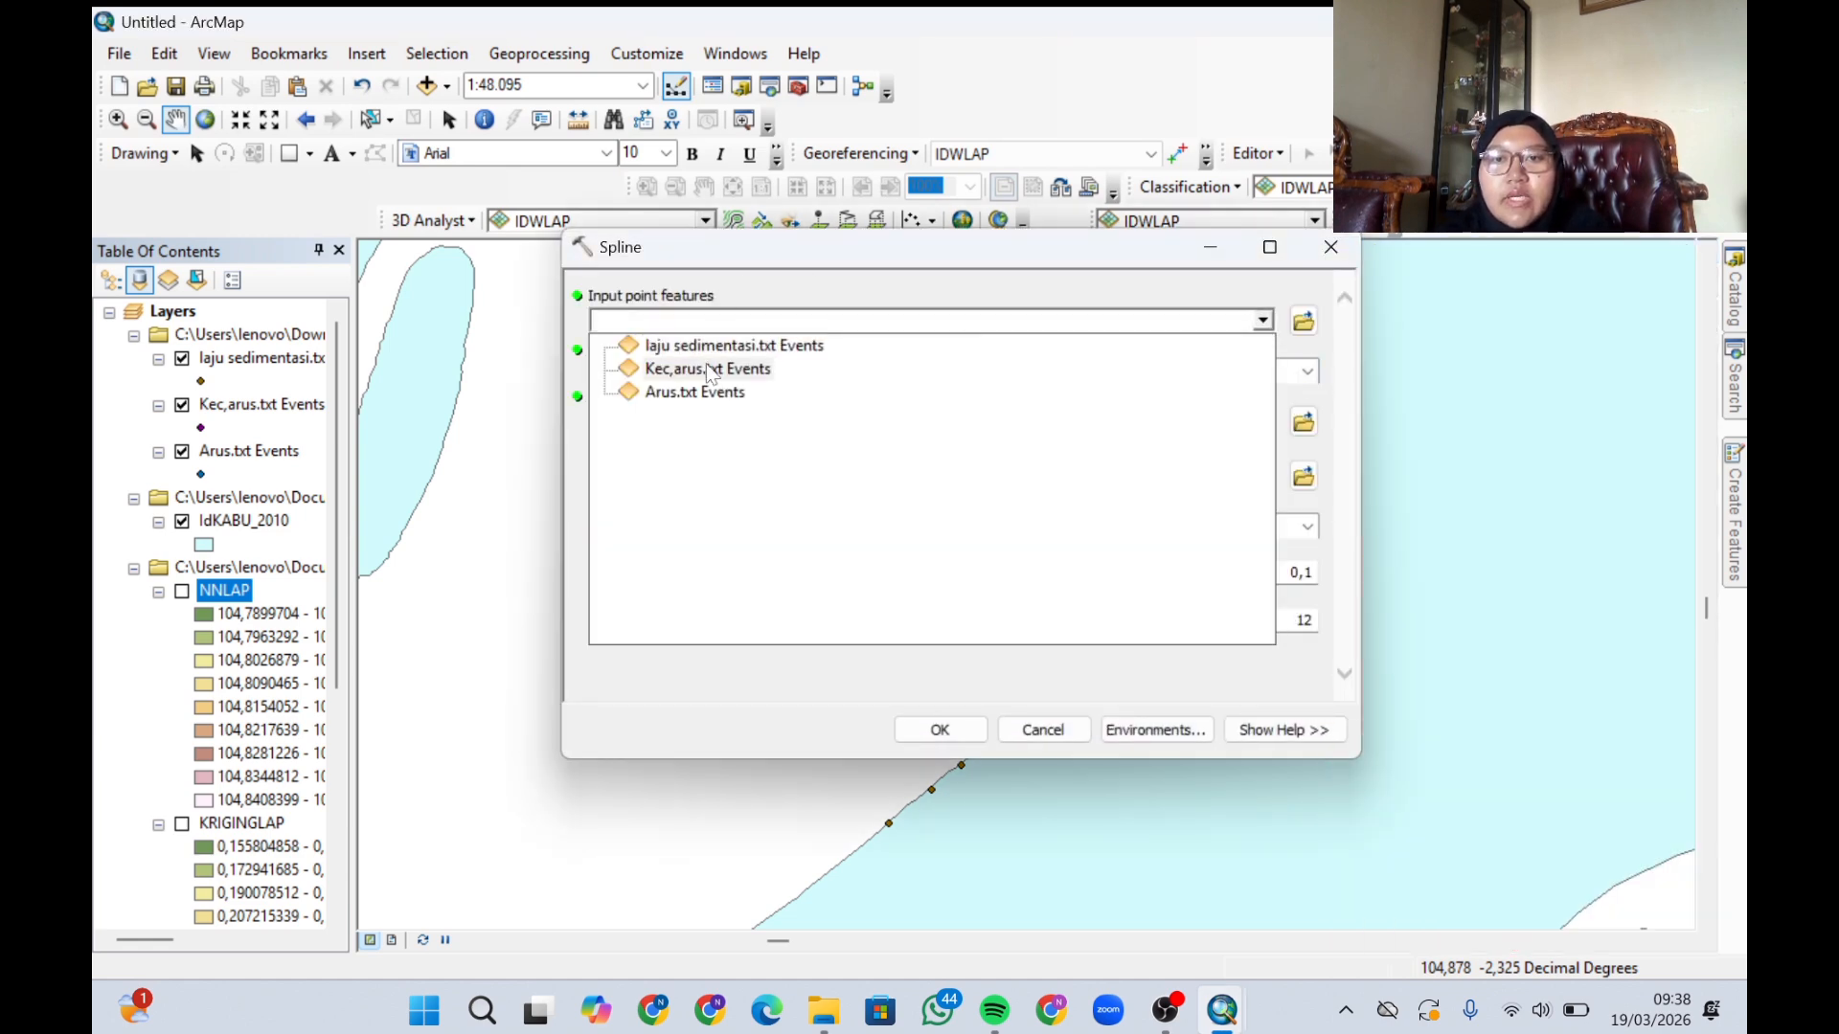
{"action": "left_click", "coordinate": [686, 394]}
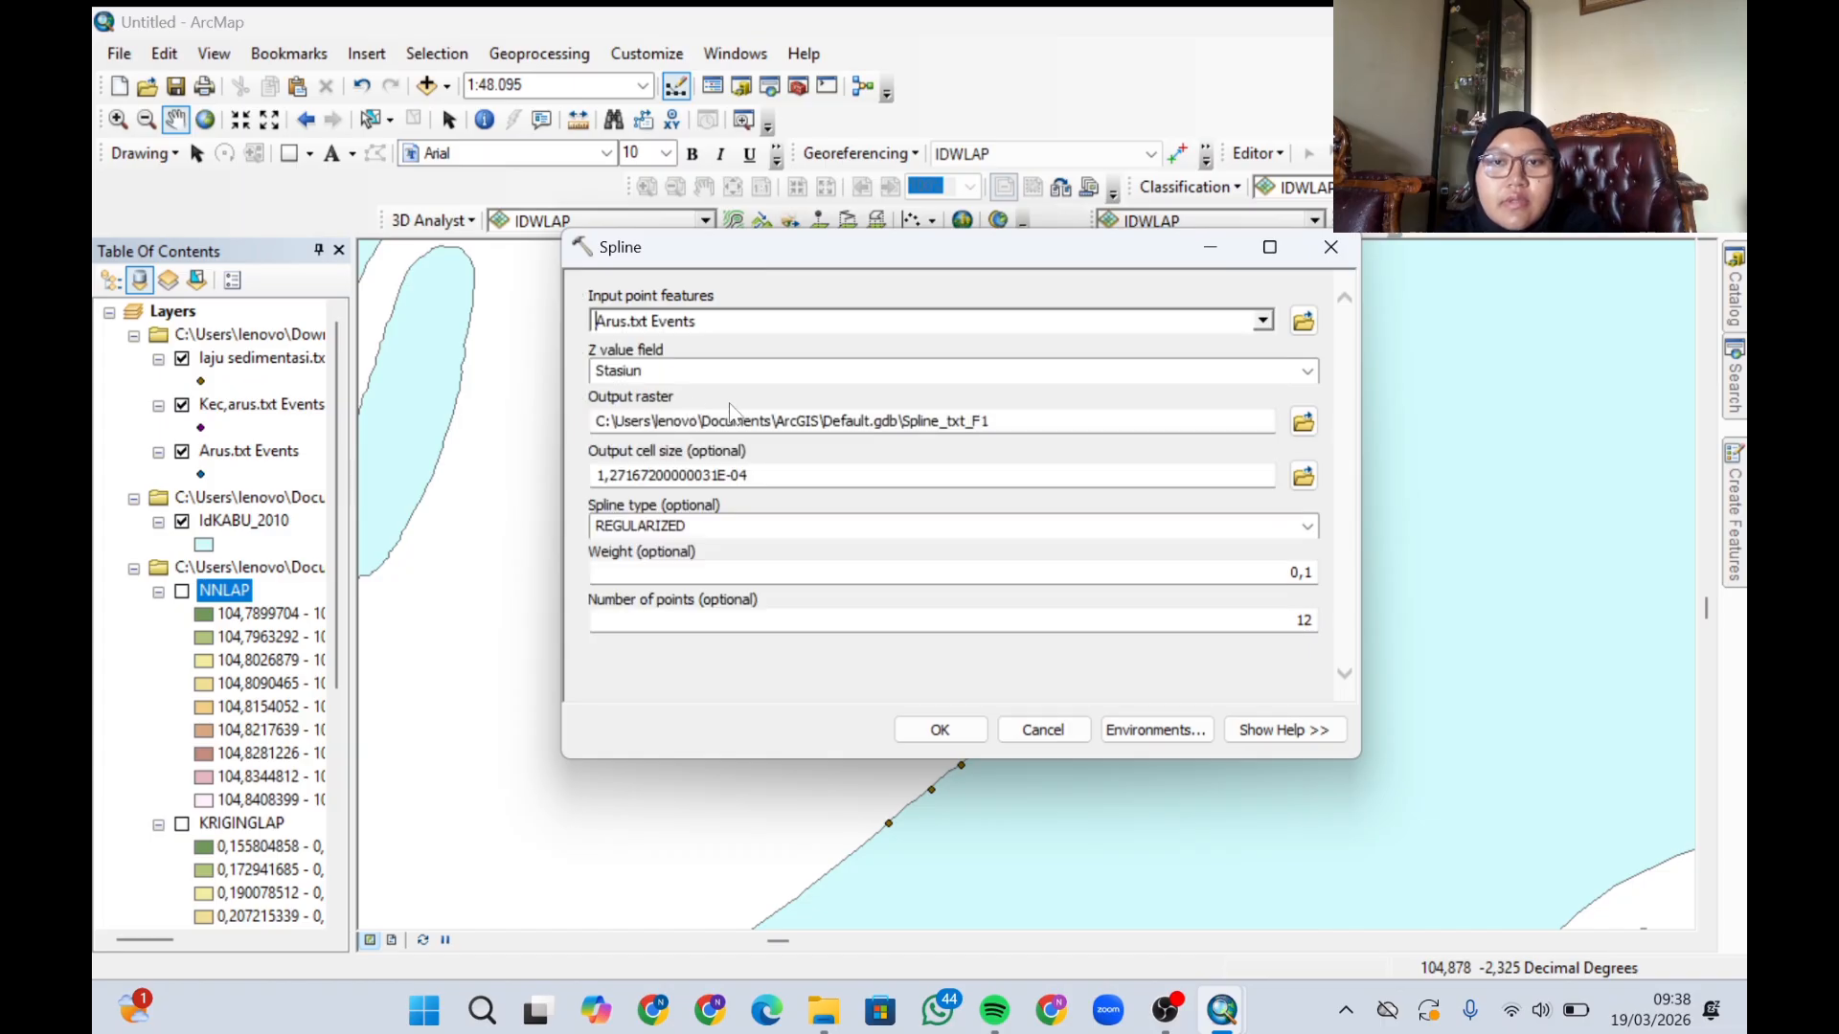
{"action": "left_click", "coordinate": [1308, 371]}
{"action": "left_click", "coordinate": [718, 463]}
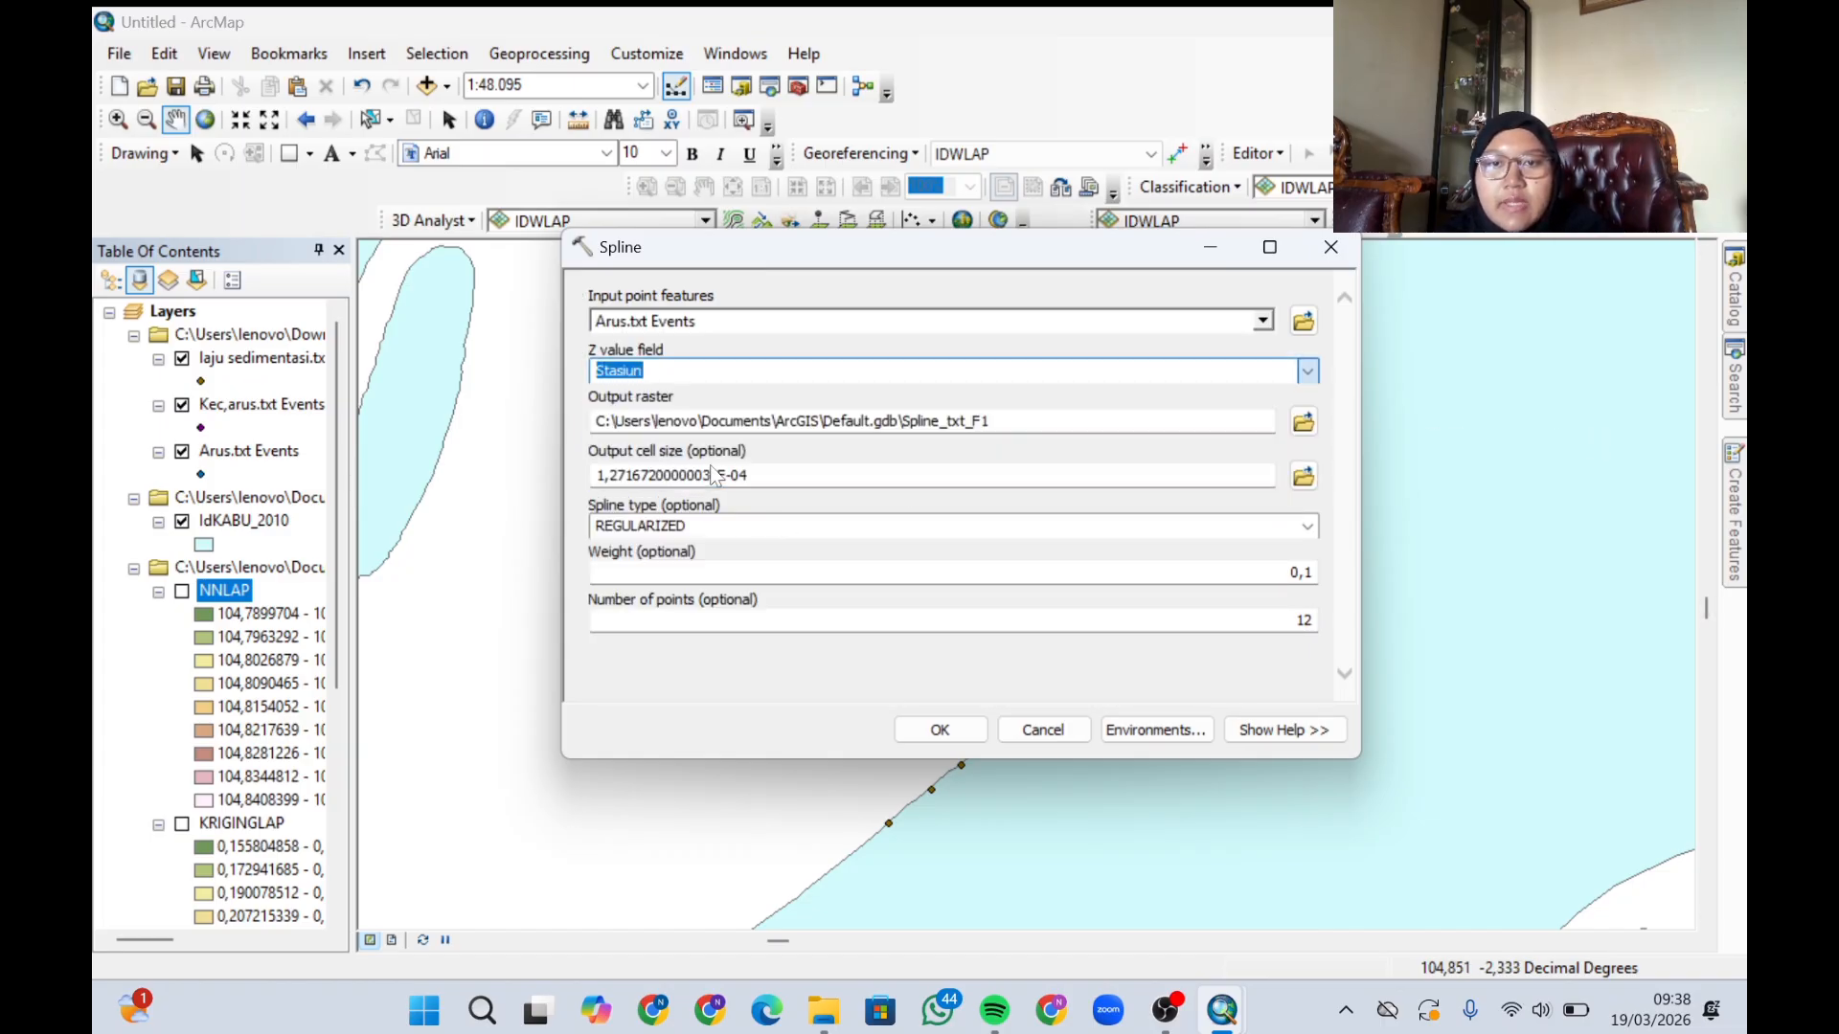
- Set the Spline output raster to SPLINELAP in the interpolasi overlay folder and run the tool
{"action": "left_click", "coordinate": [1306, 429]}
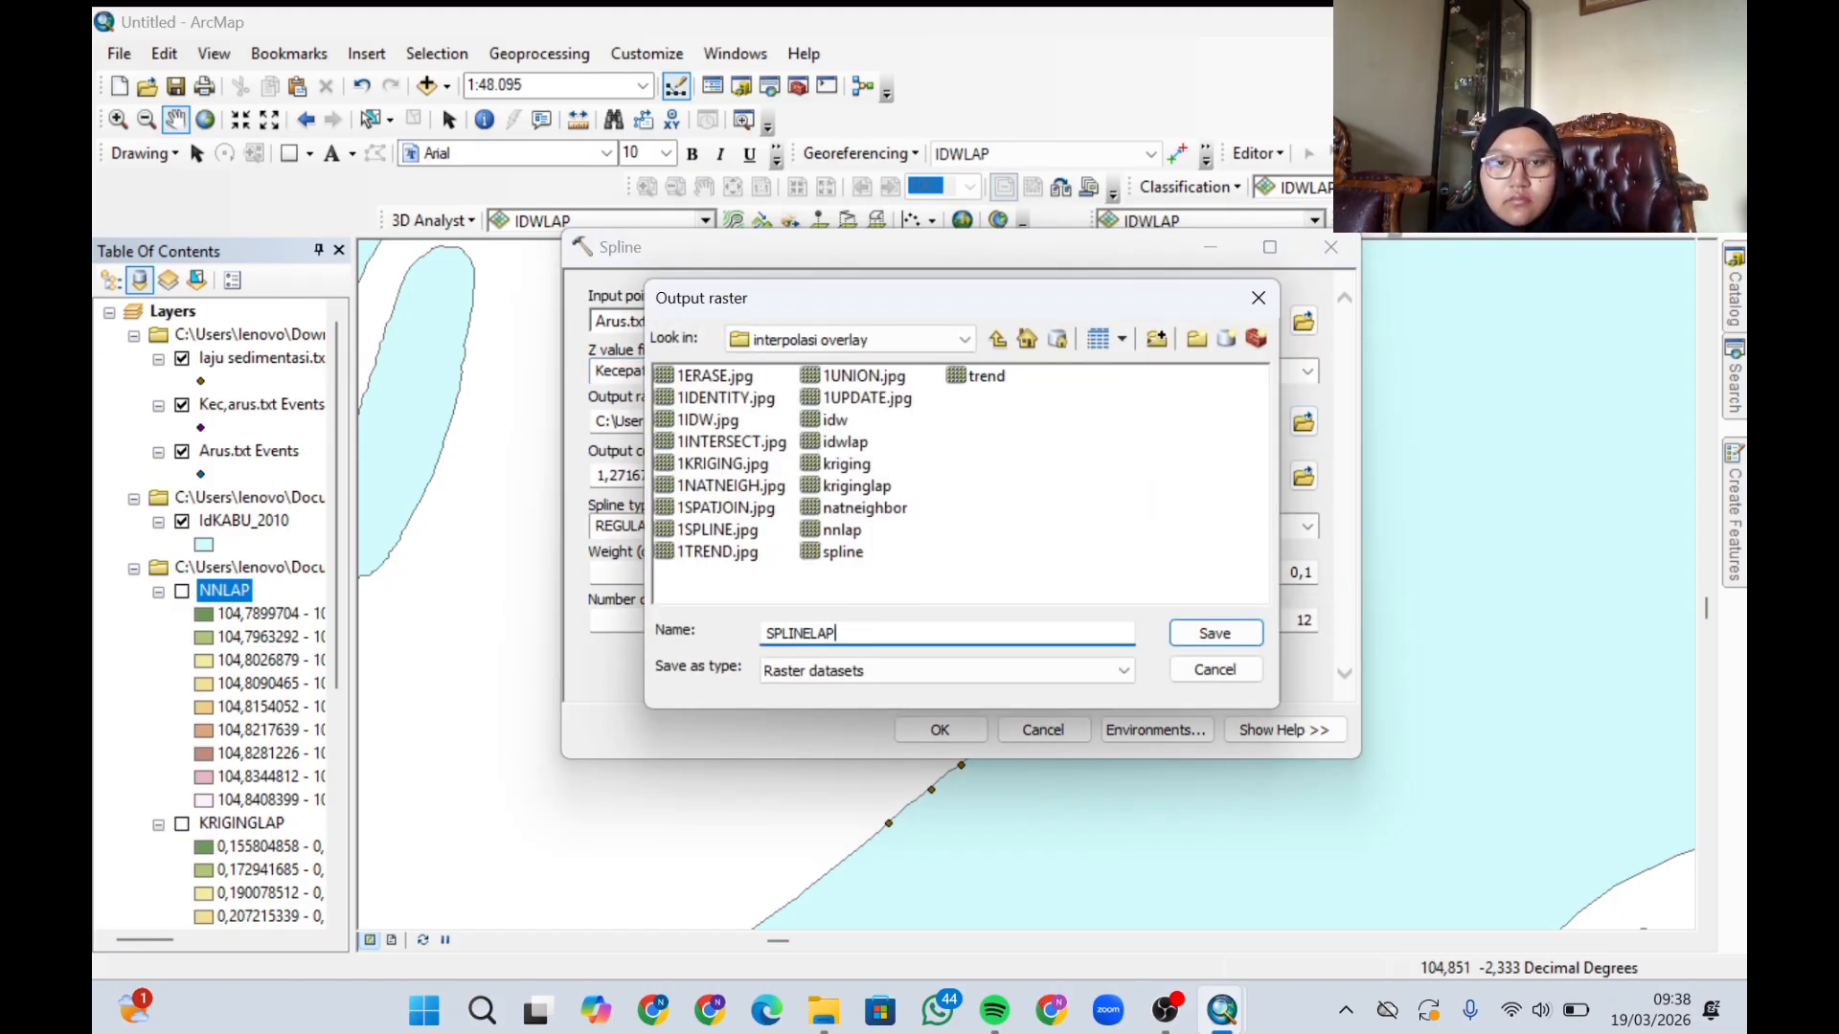
{"action": "left_click", "coordinate": [1194, 640]}
{"action": "left_click", "coordinate": [941, 731]}
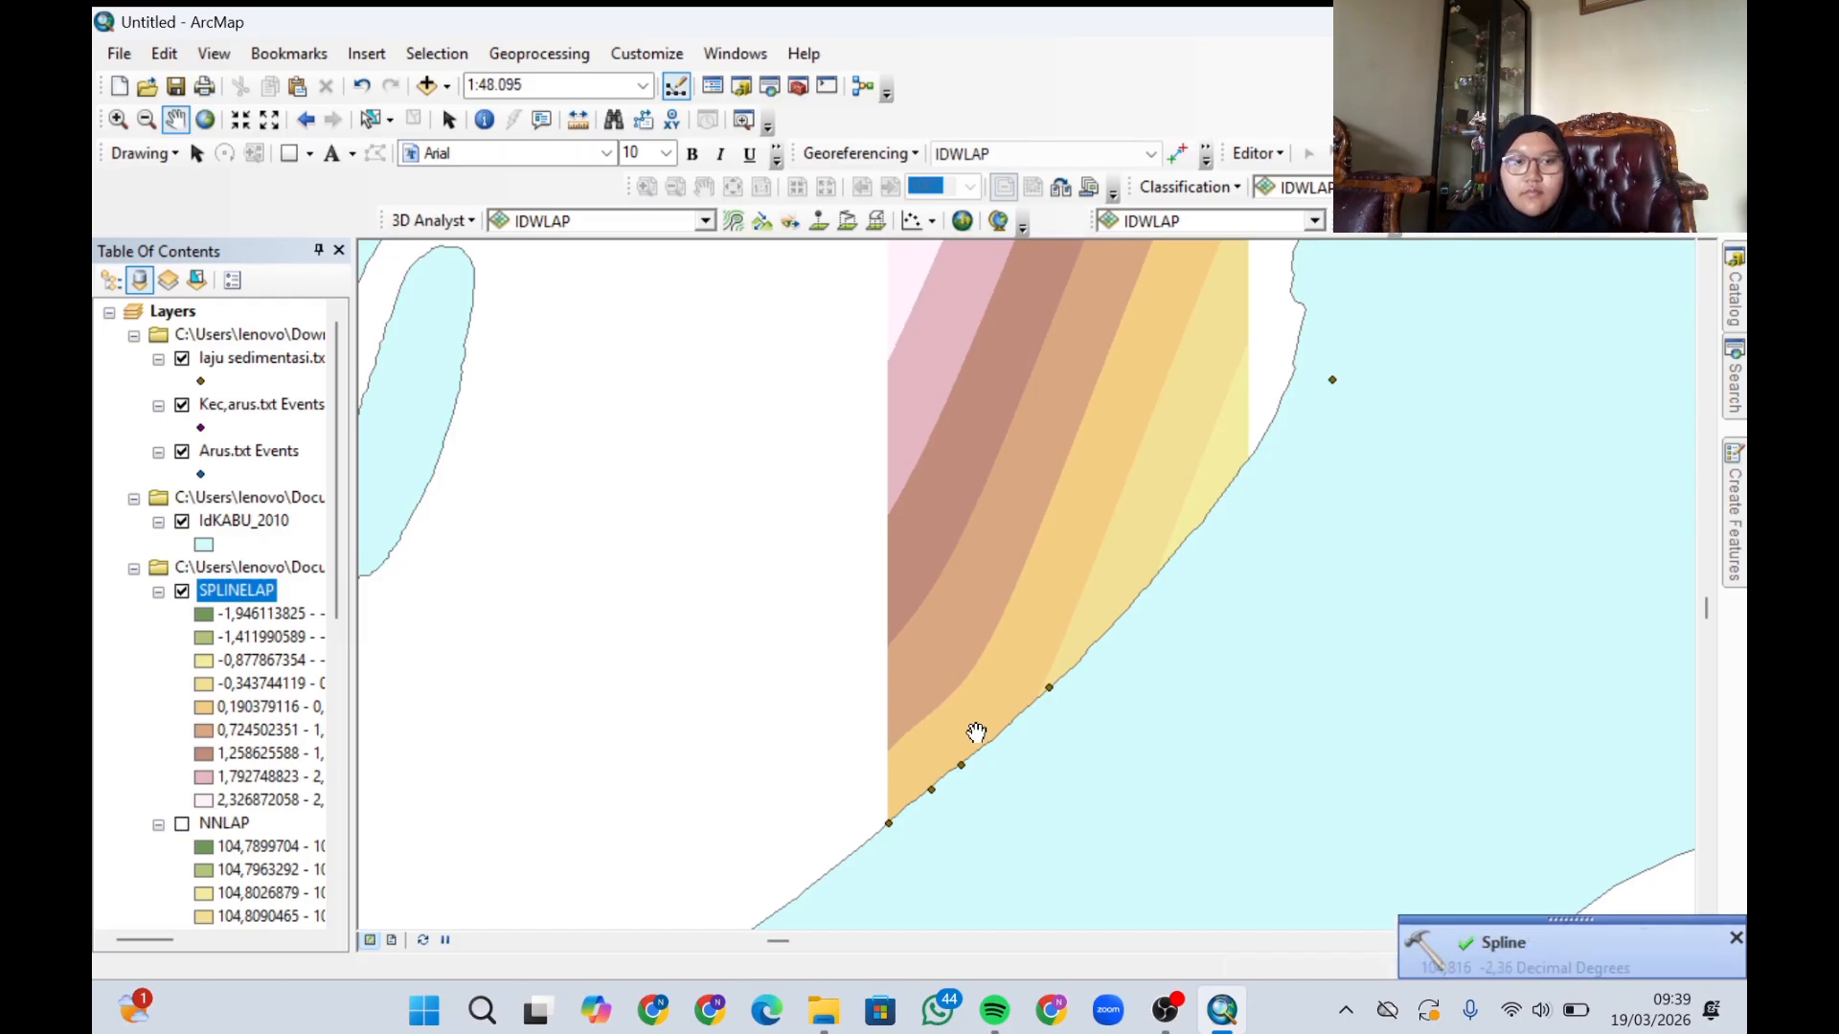
- Hide the SPLINELAP layer, and find the Trend (3D Analyst) tool by searching for "TREND" and open it
{"action": "left_click", "coordinate": [182, 593]}
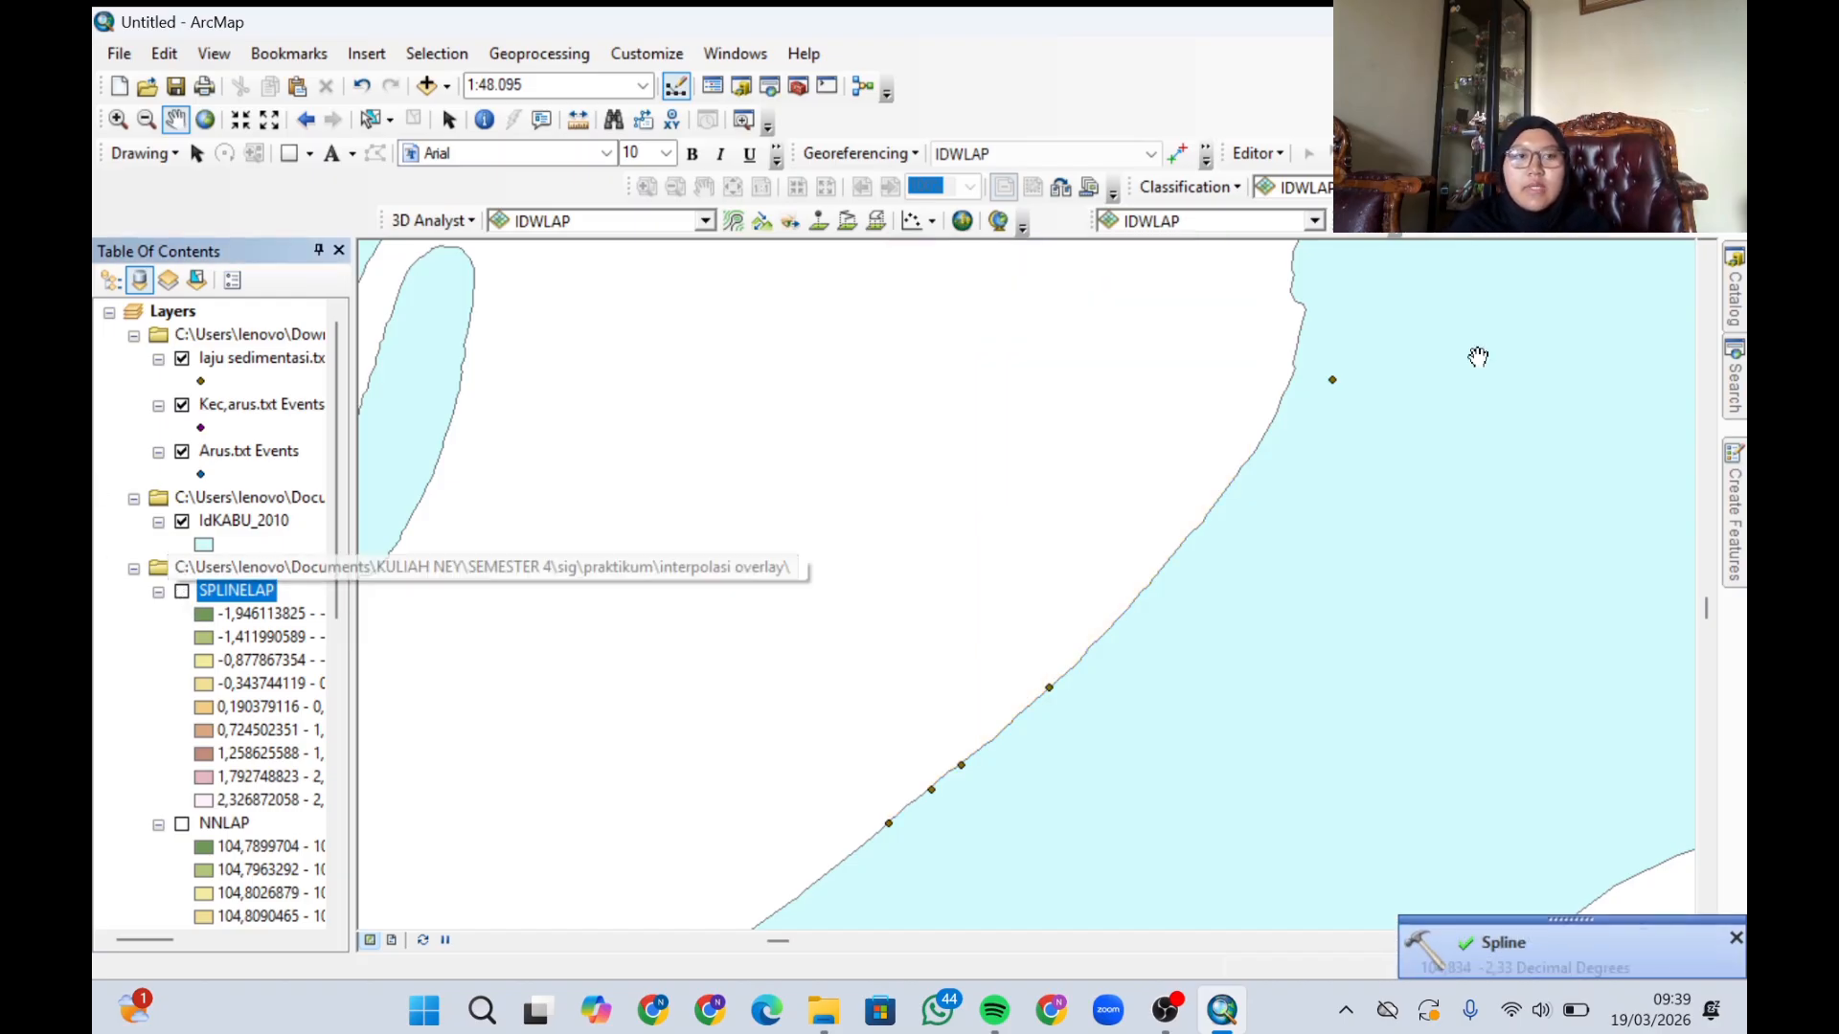
{"action": "left_click", "coordinate": [1737, 375]}
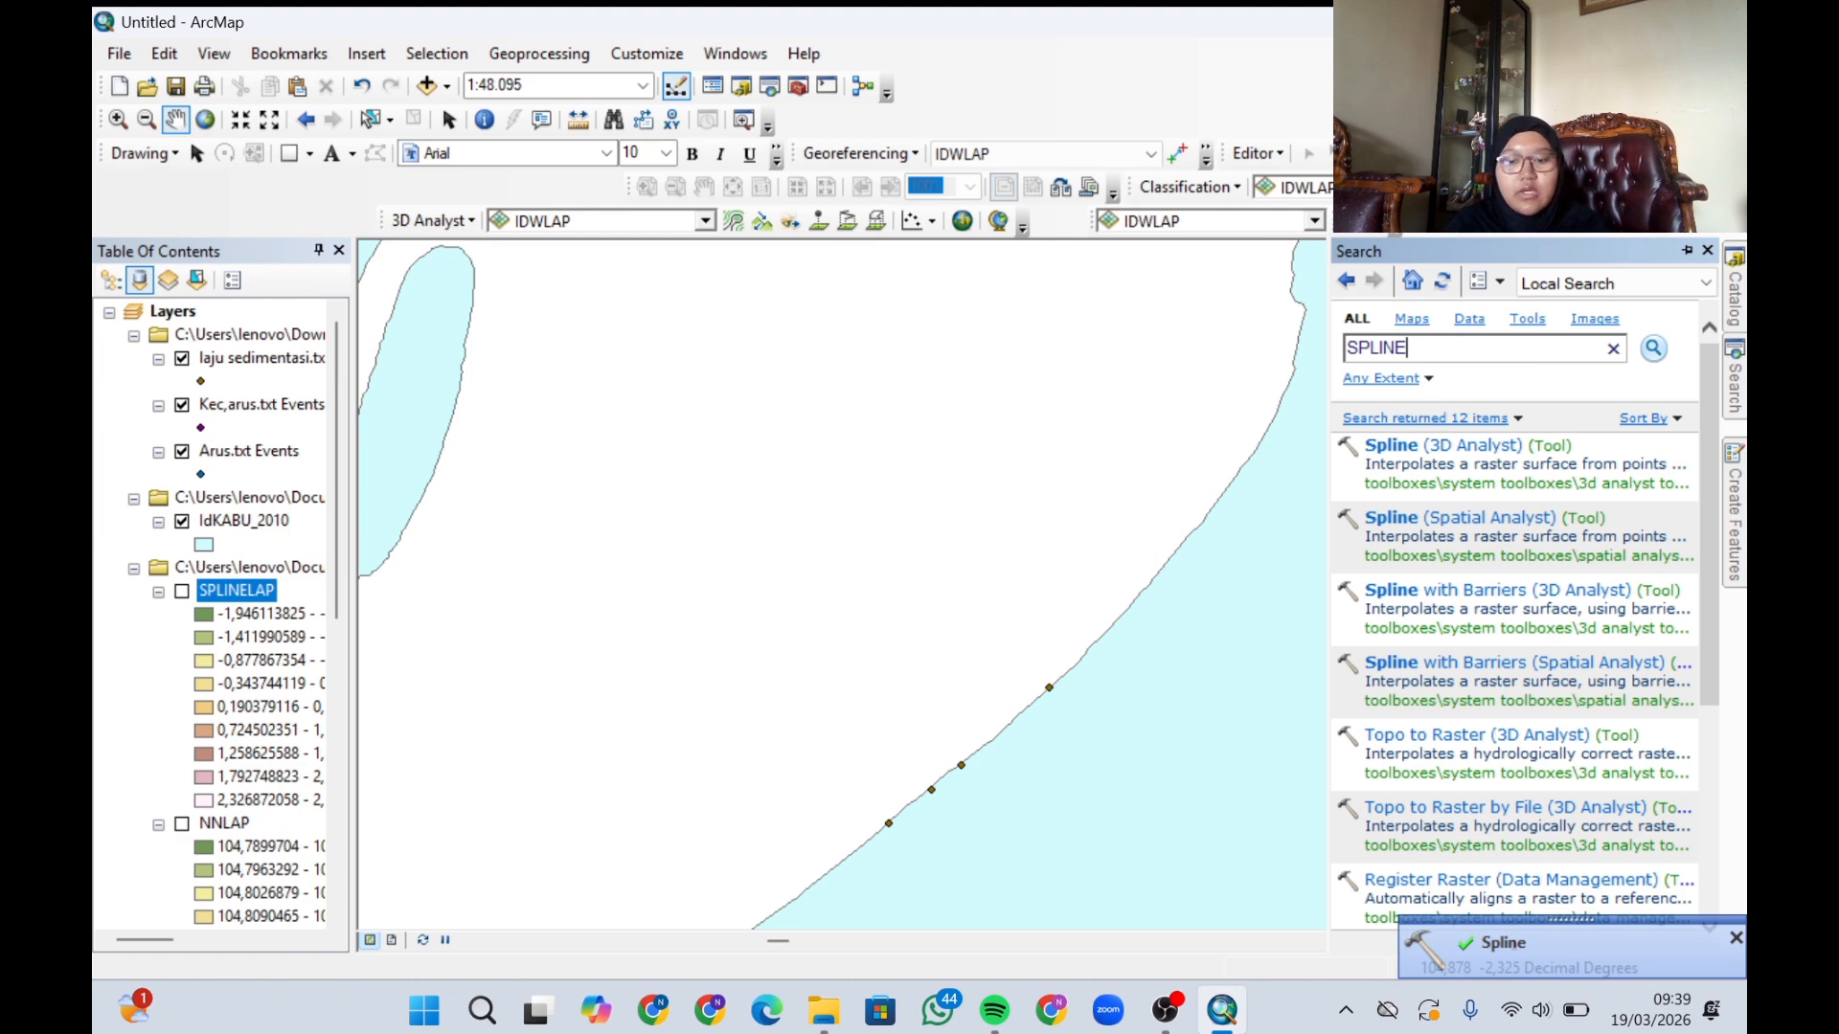
{"action": "left_click", "coordinate": [1465, 357]}
{"action": "type", "text": "TREND"}
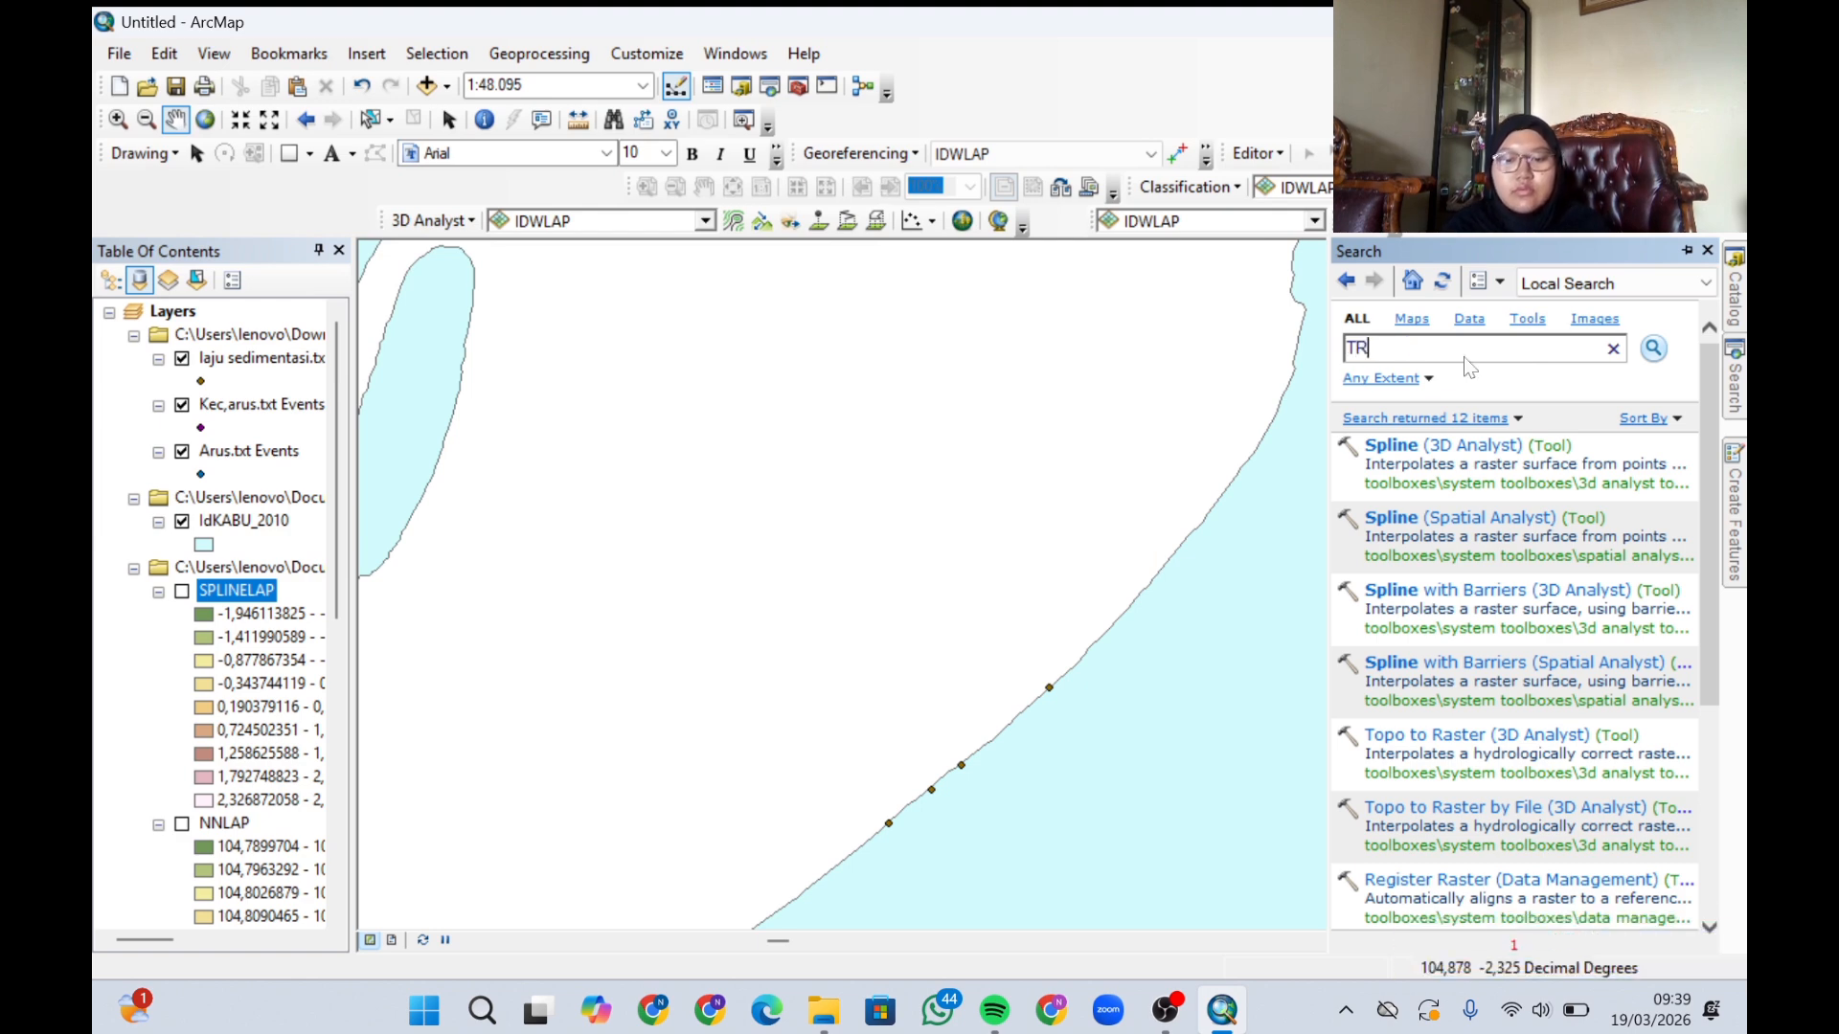
{"action": "key", "text": "Return"}
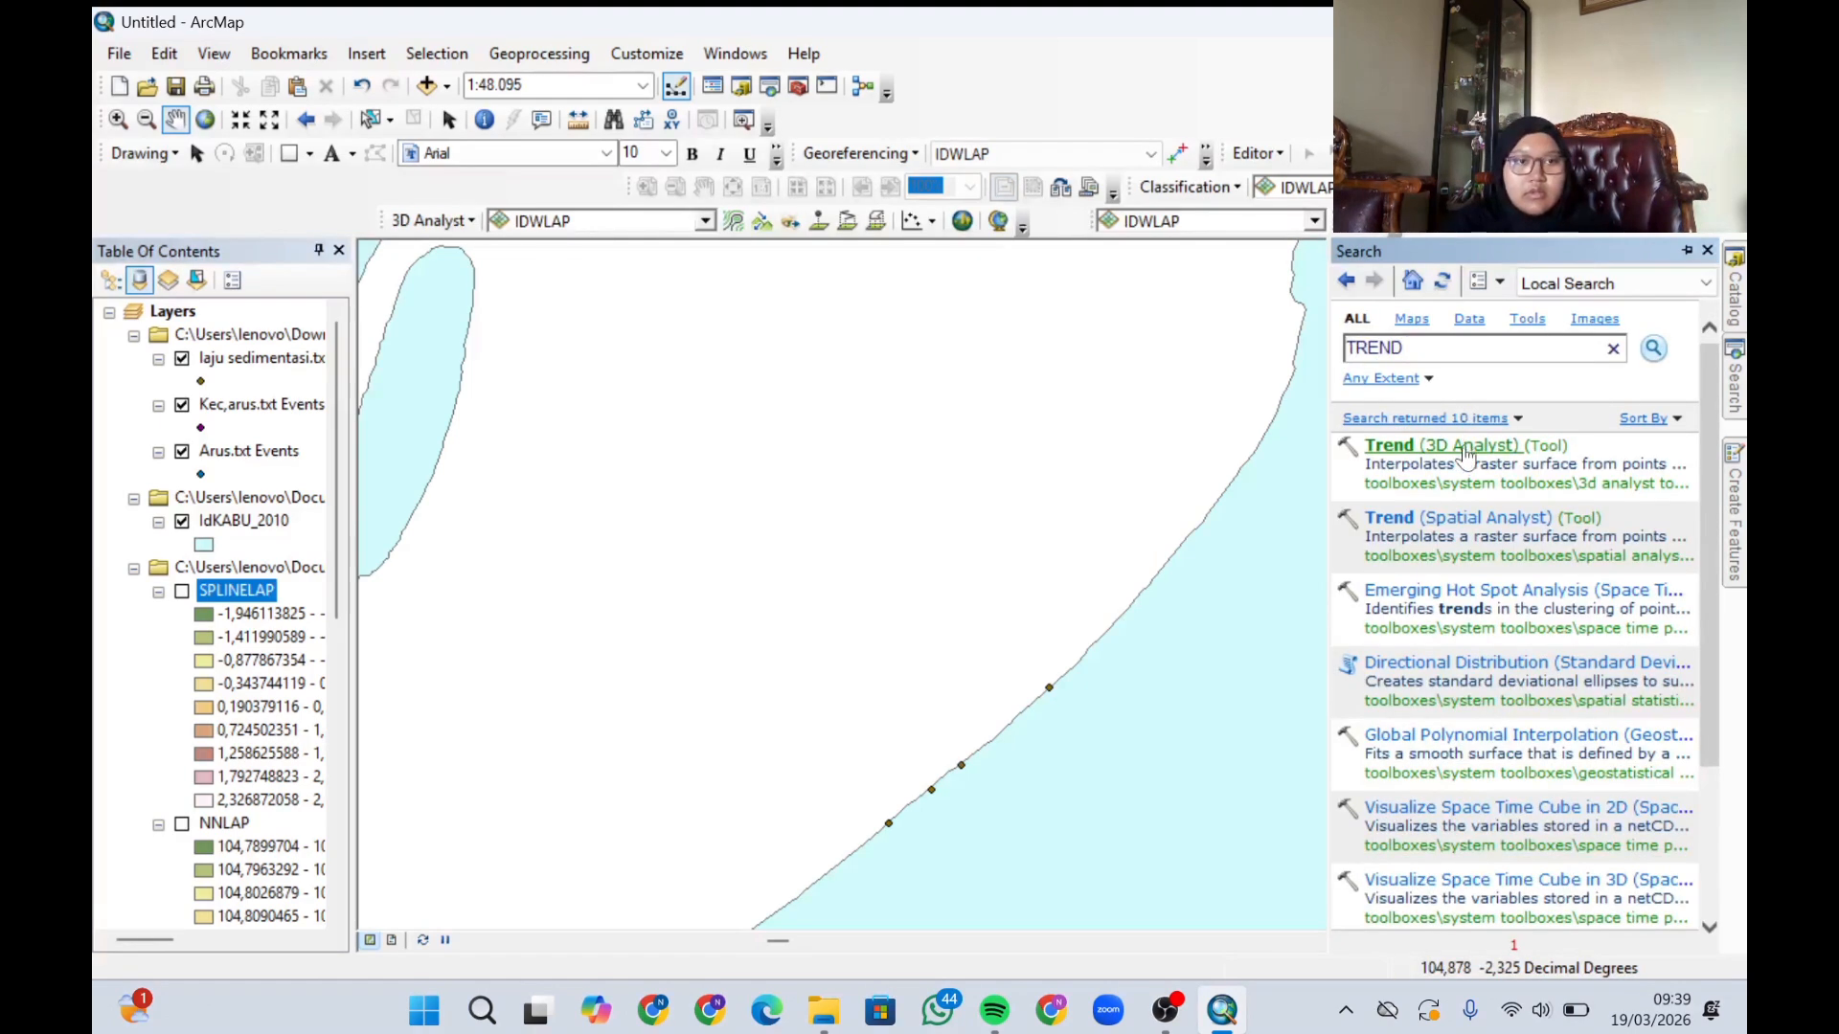
{"action": "left_click", "coordinate": [1465, 447]}
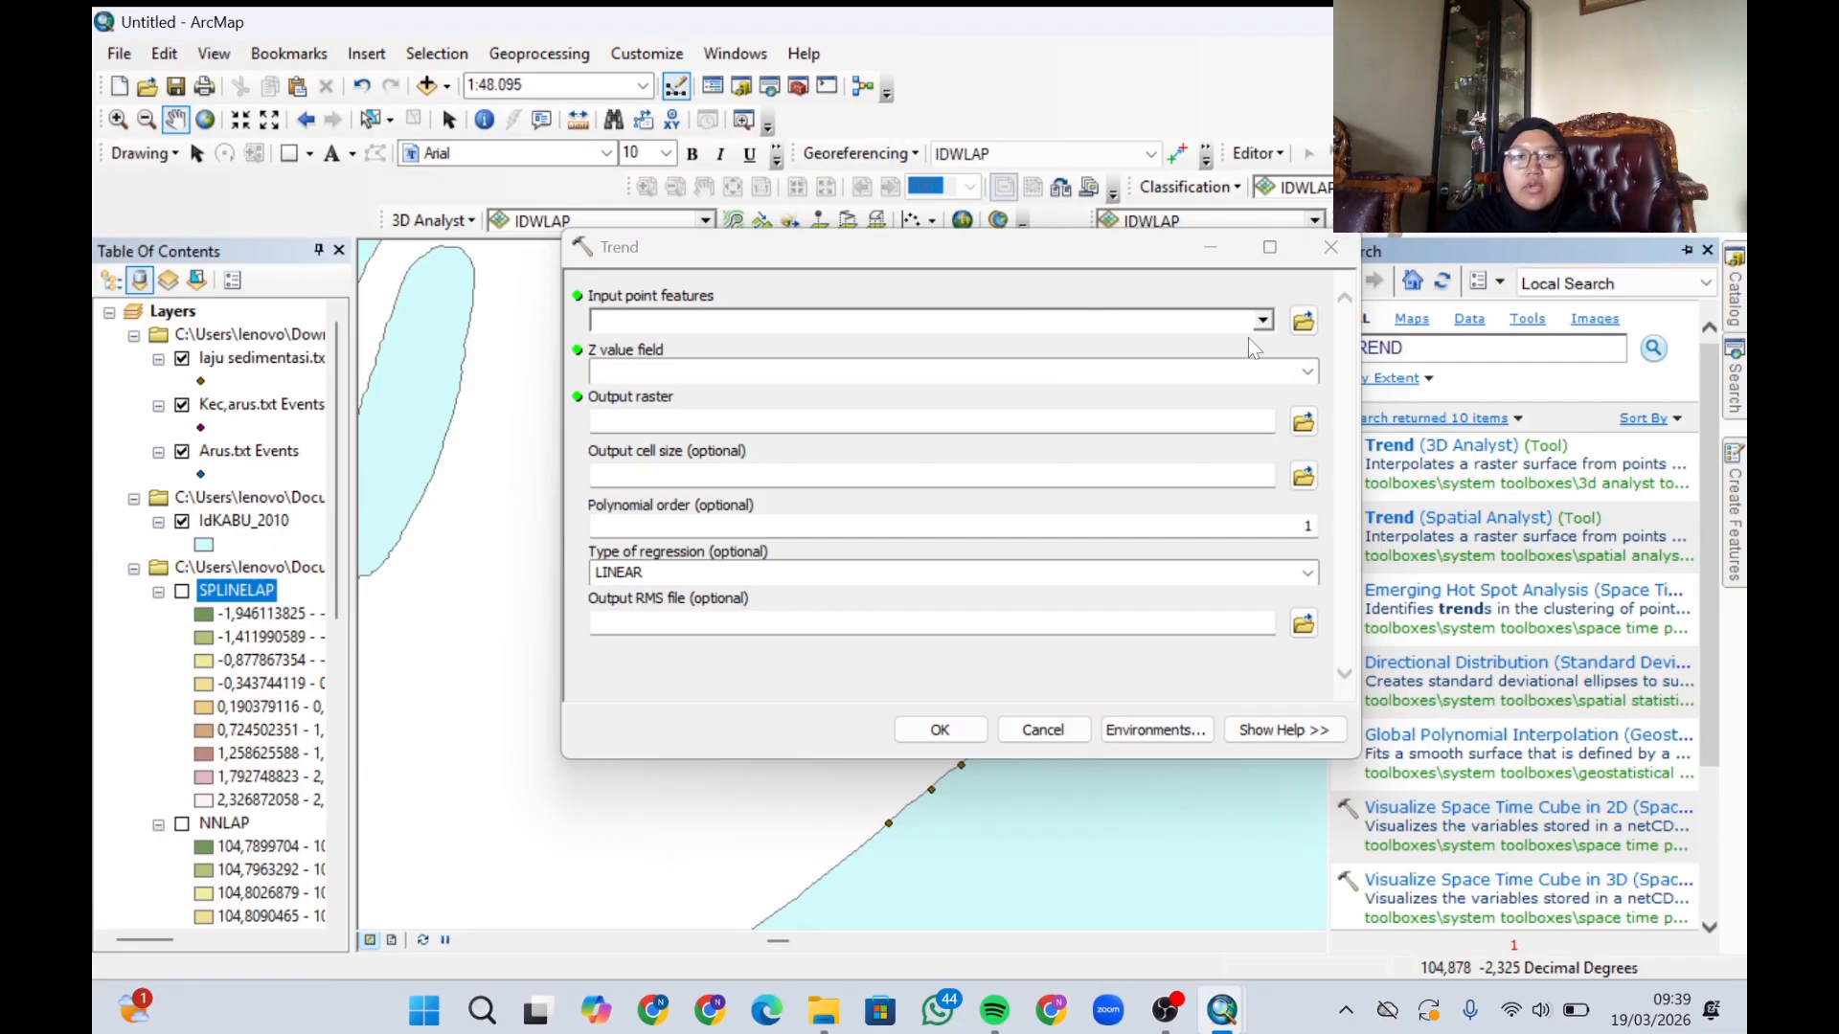
- Set the Trend input point features to Arus.txt Events and the Z value field to Kecepatan
{"action": "left_click", "coordinate": [1260, 322]}
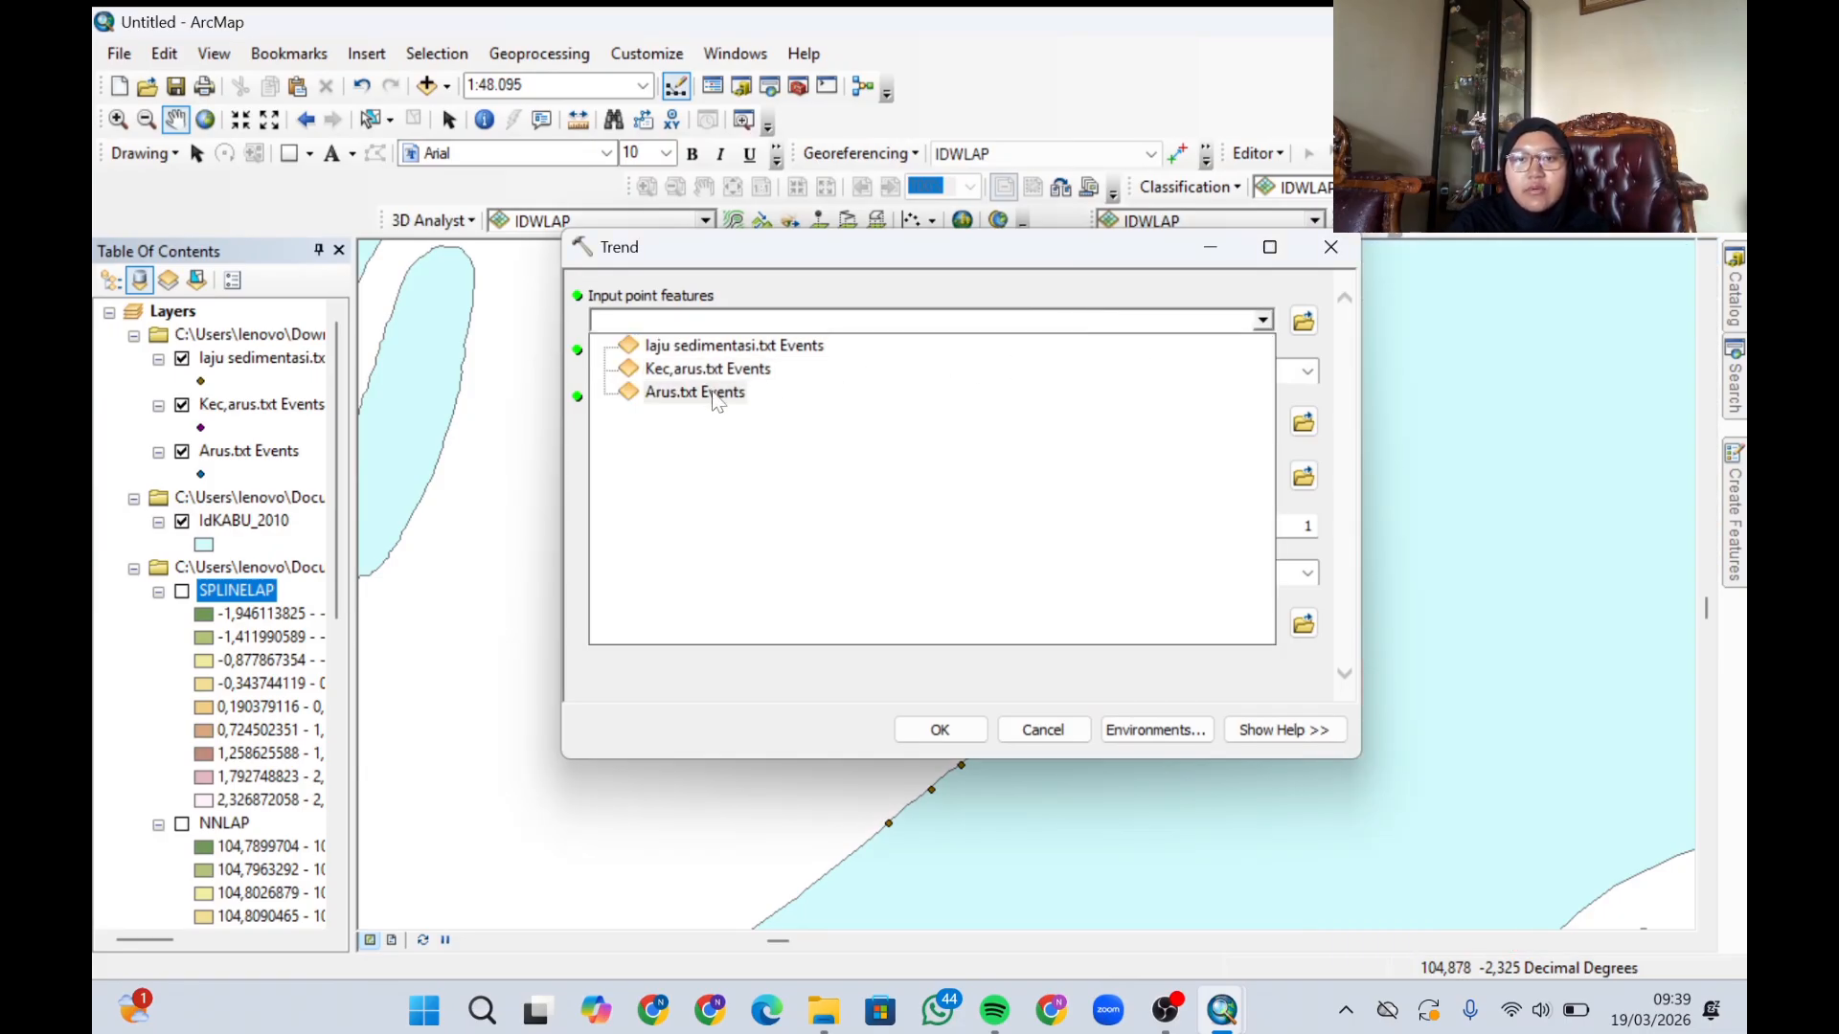
{"action": "left_click", "coordinate": [710, 390]}
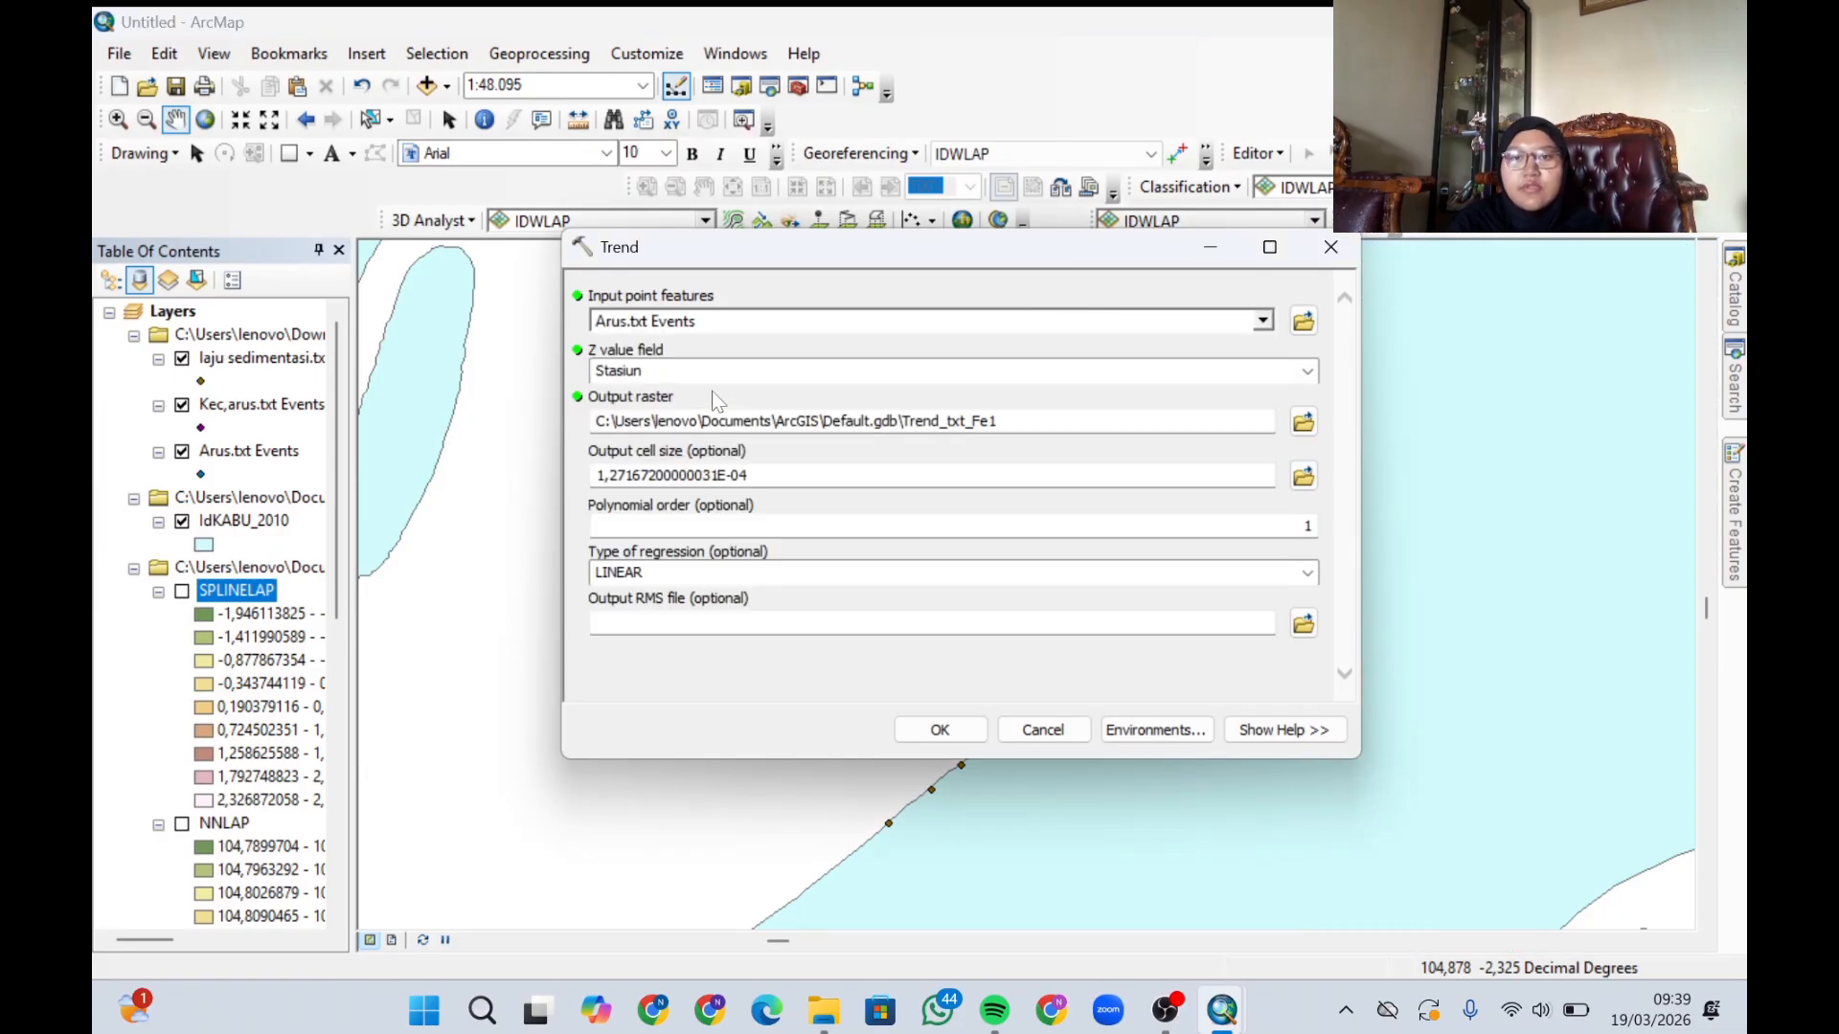
{"action": "left_click", "coordinate": [1309, 373]}
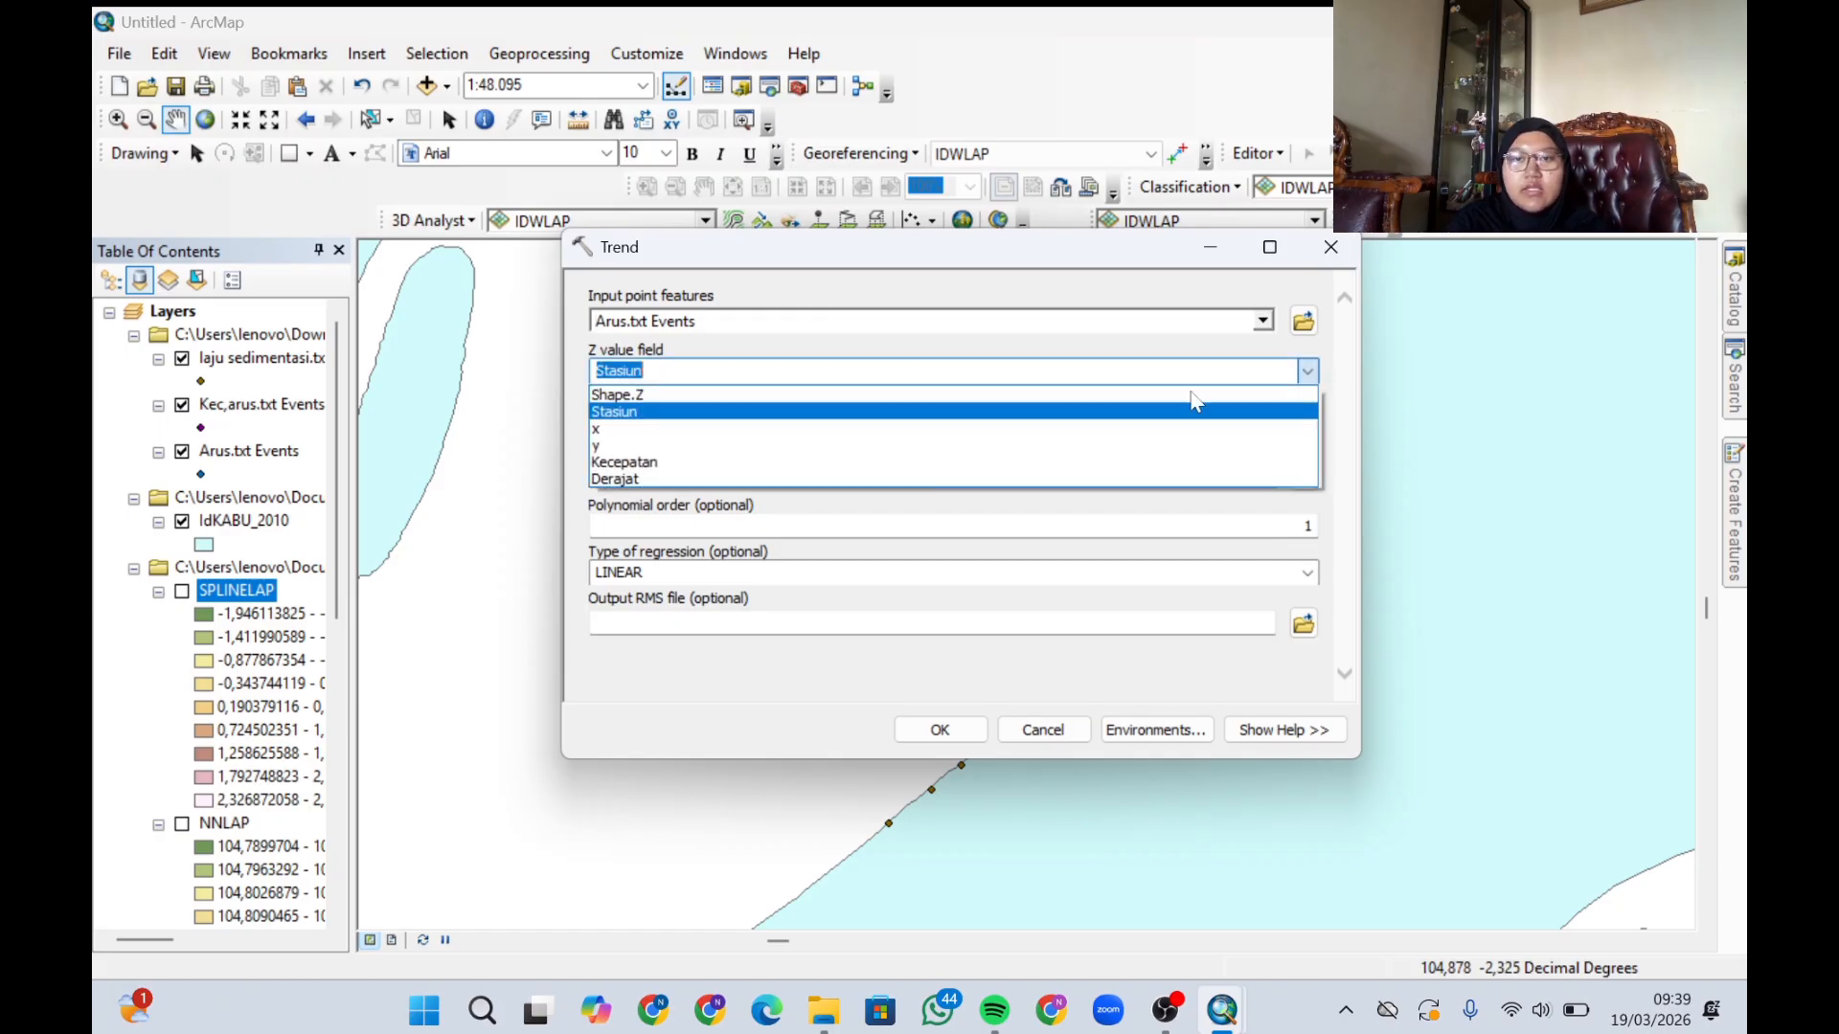
{"action": "left_click", "coordinate": [855, 464]}
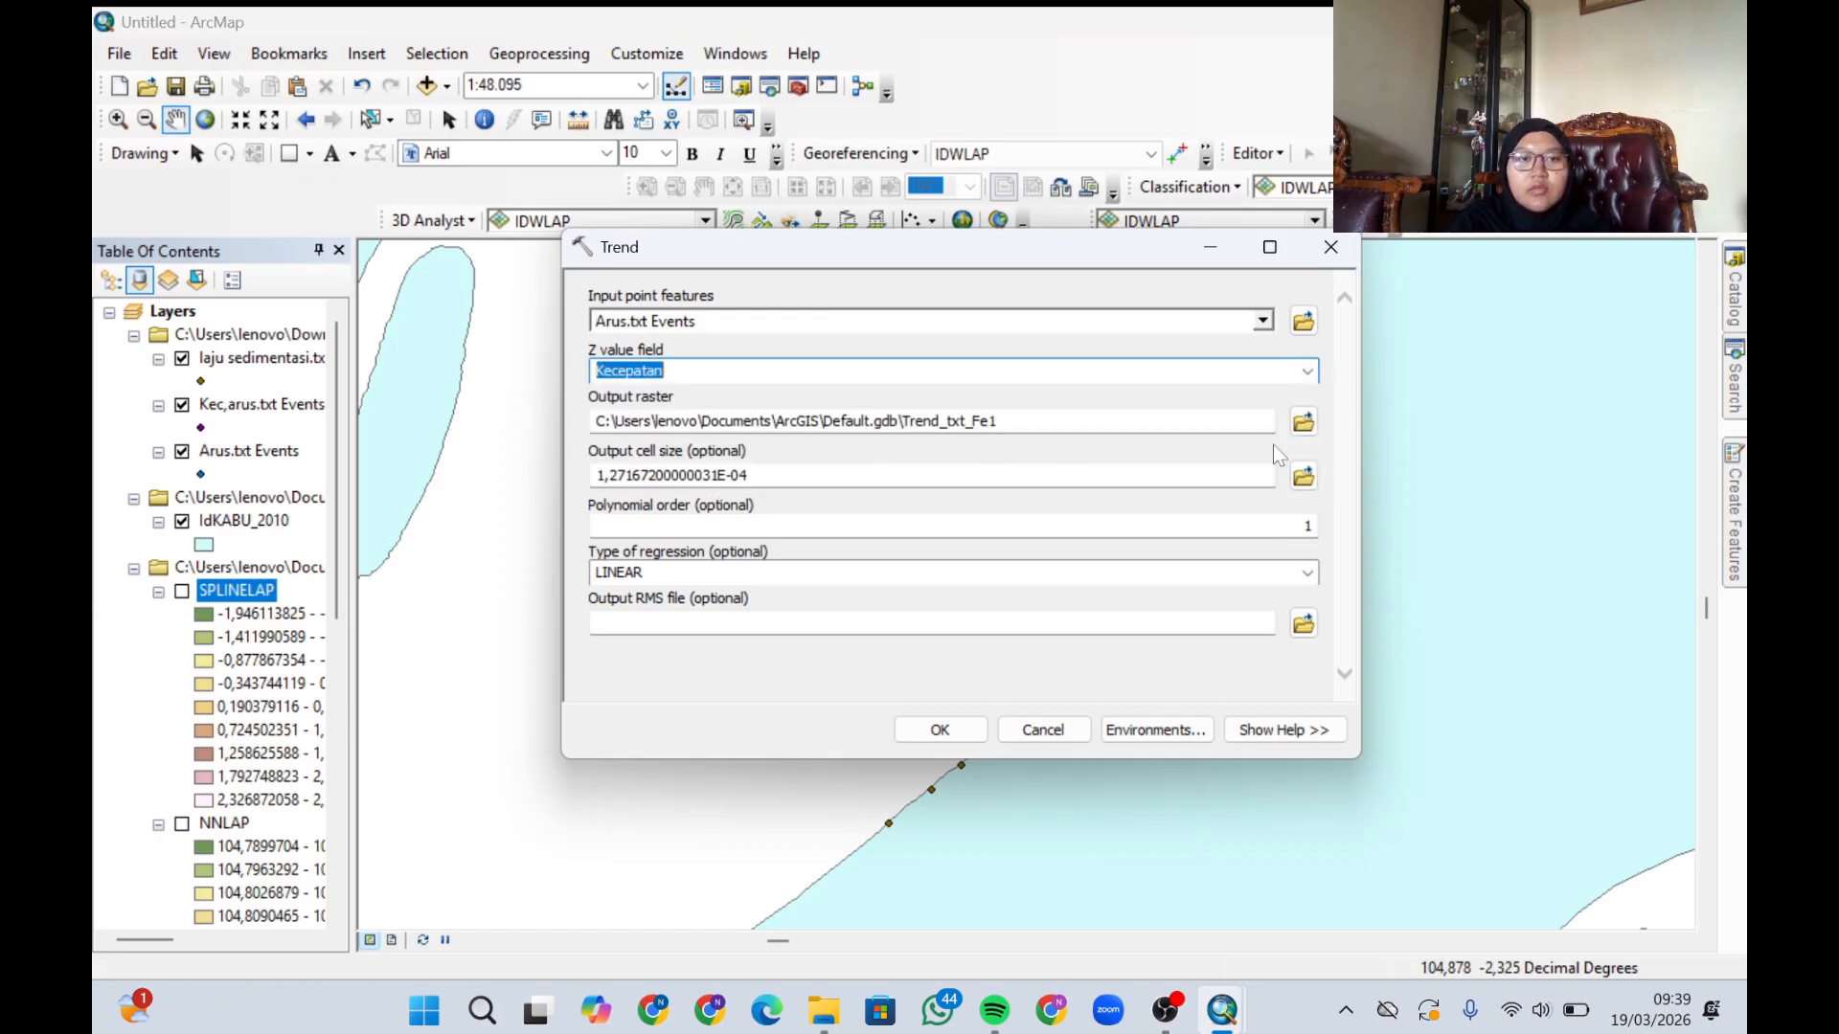
- Set the Trend output raster to TRENDLAP in the interpolasi overlay folder and run the tool
{"action": "left_click", "coordinate": [1304, 422]}
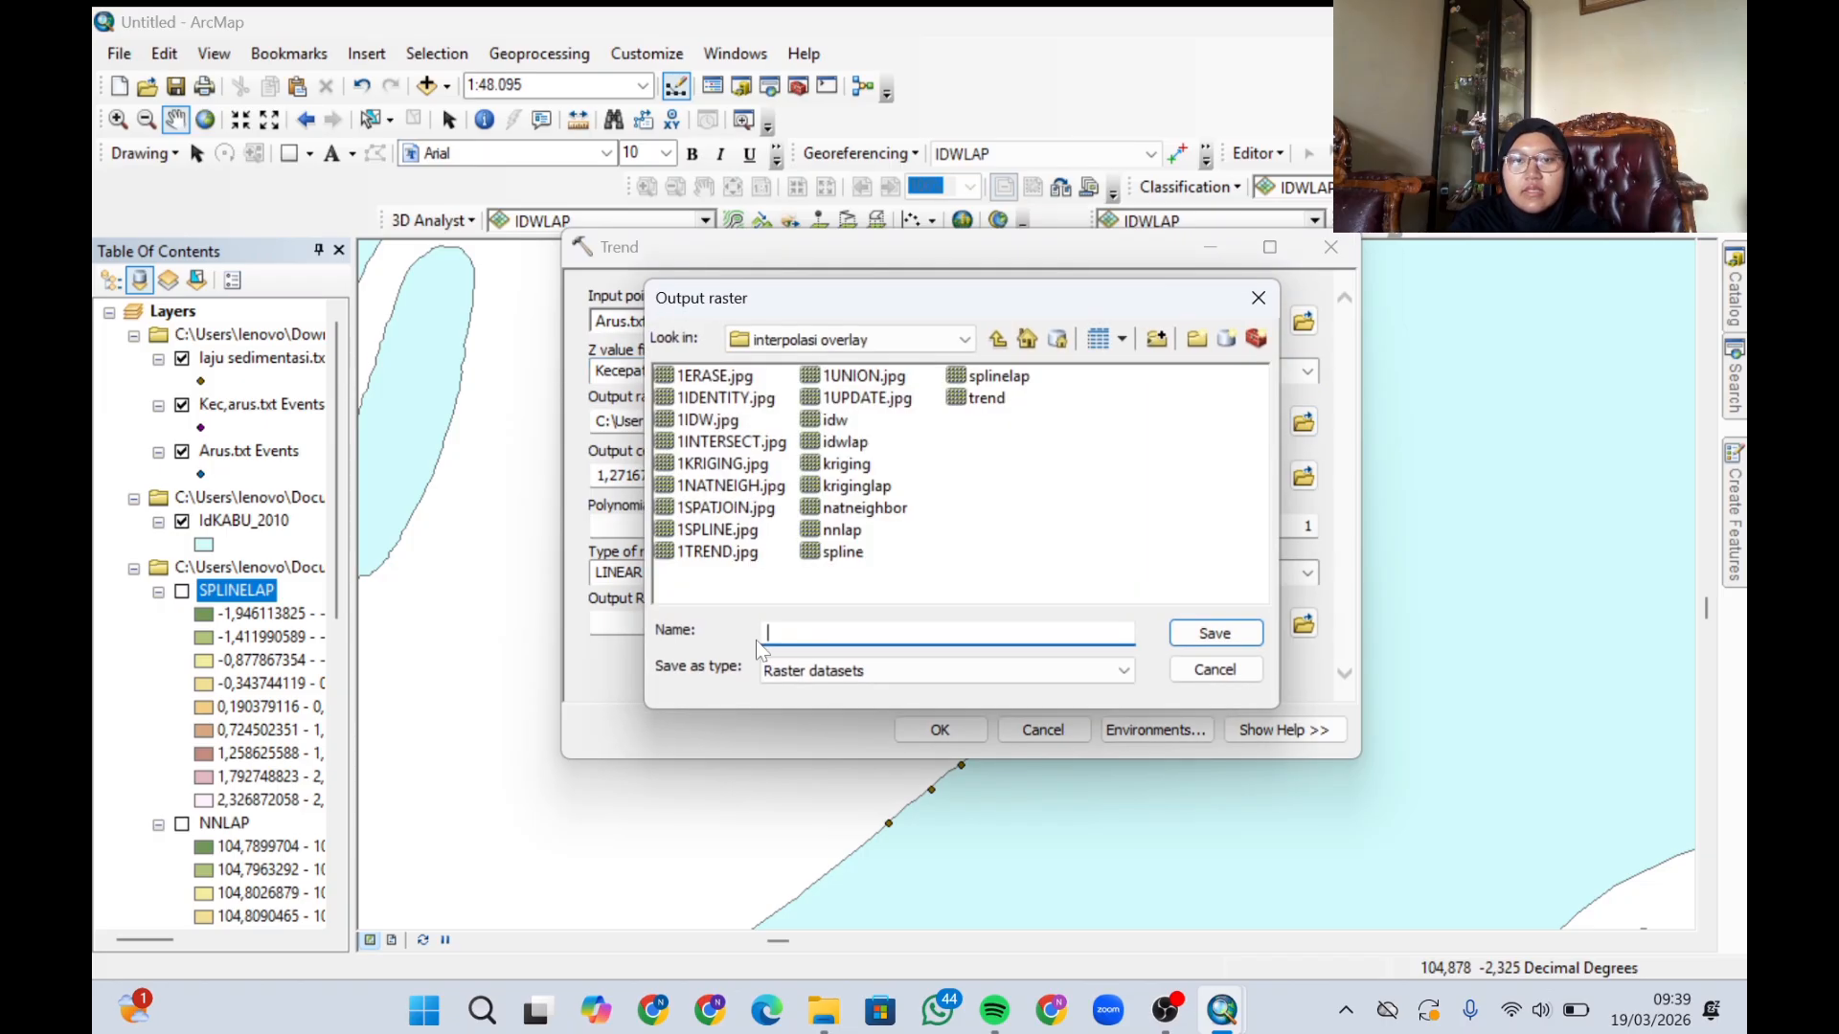
{"action": "type", "text": "TRENDLAP"}
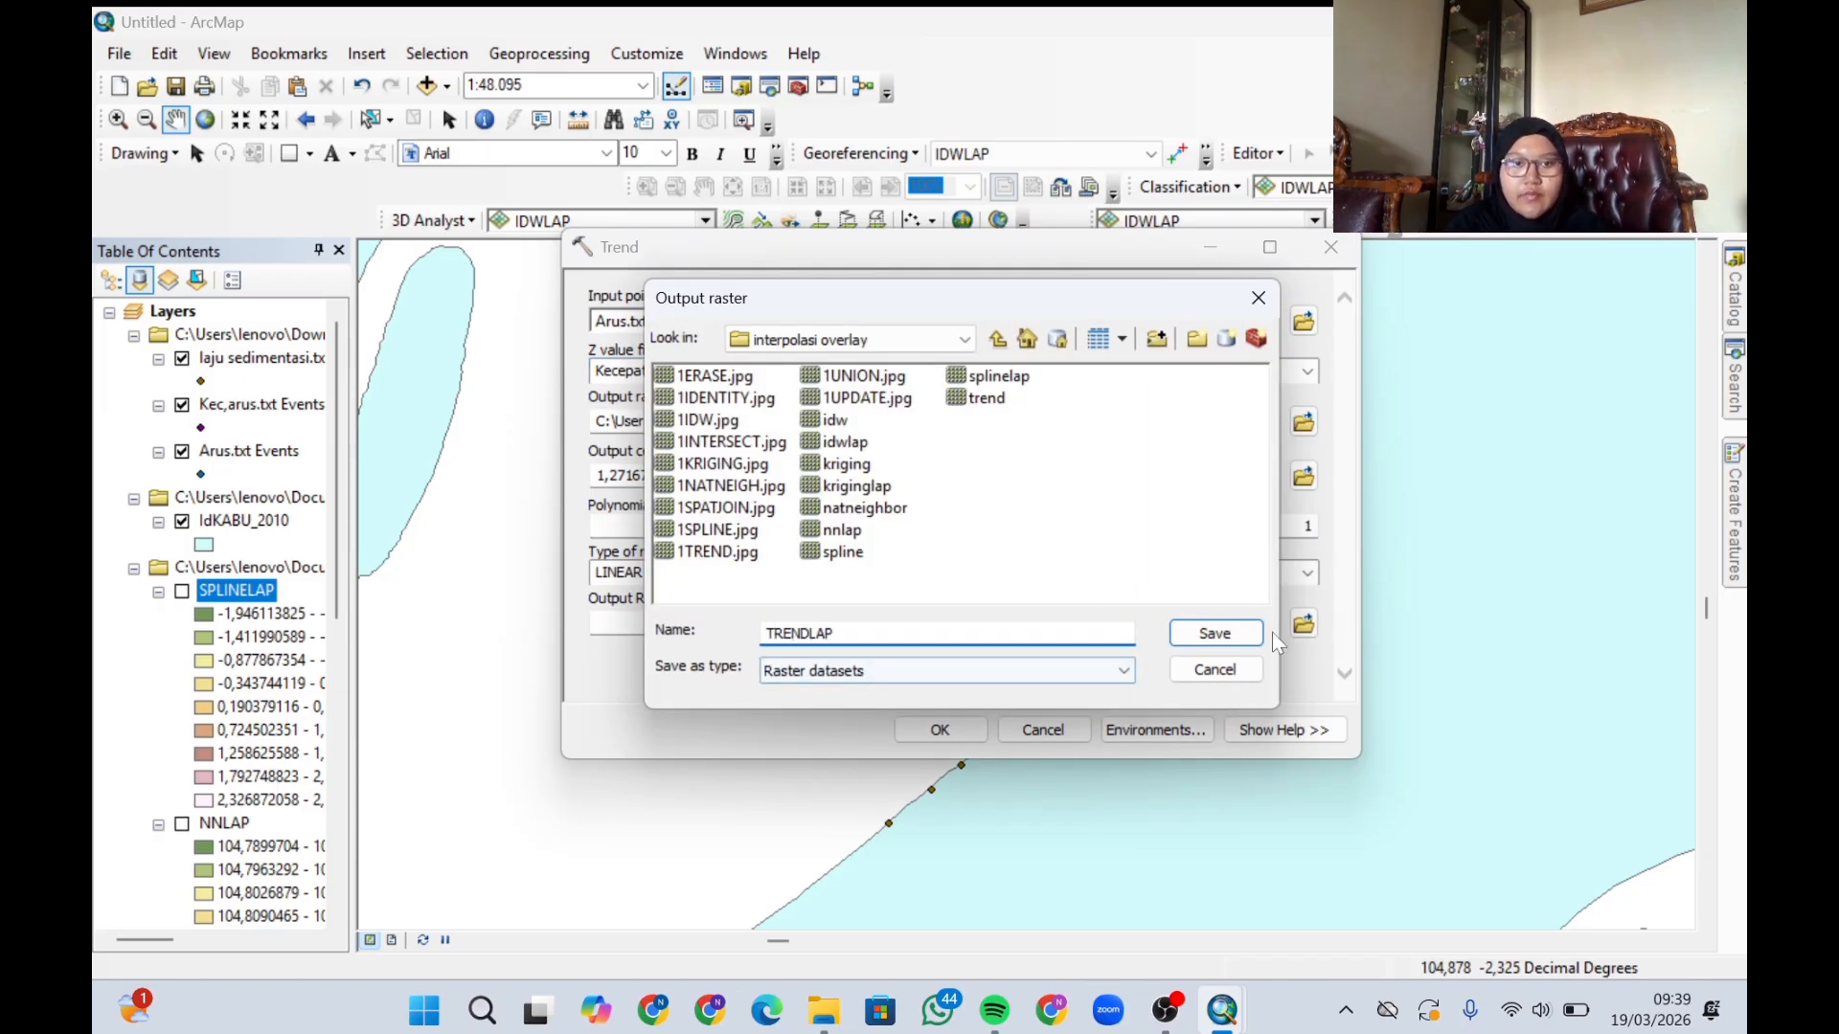
{"action": "left_click", "coordinate": [1215, 633]}
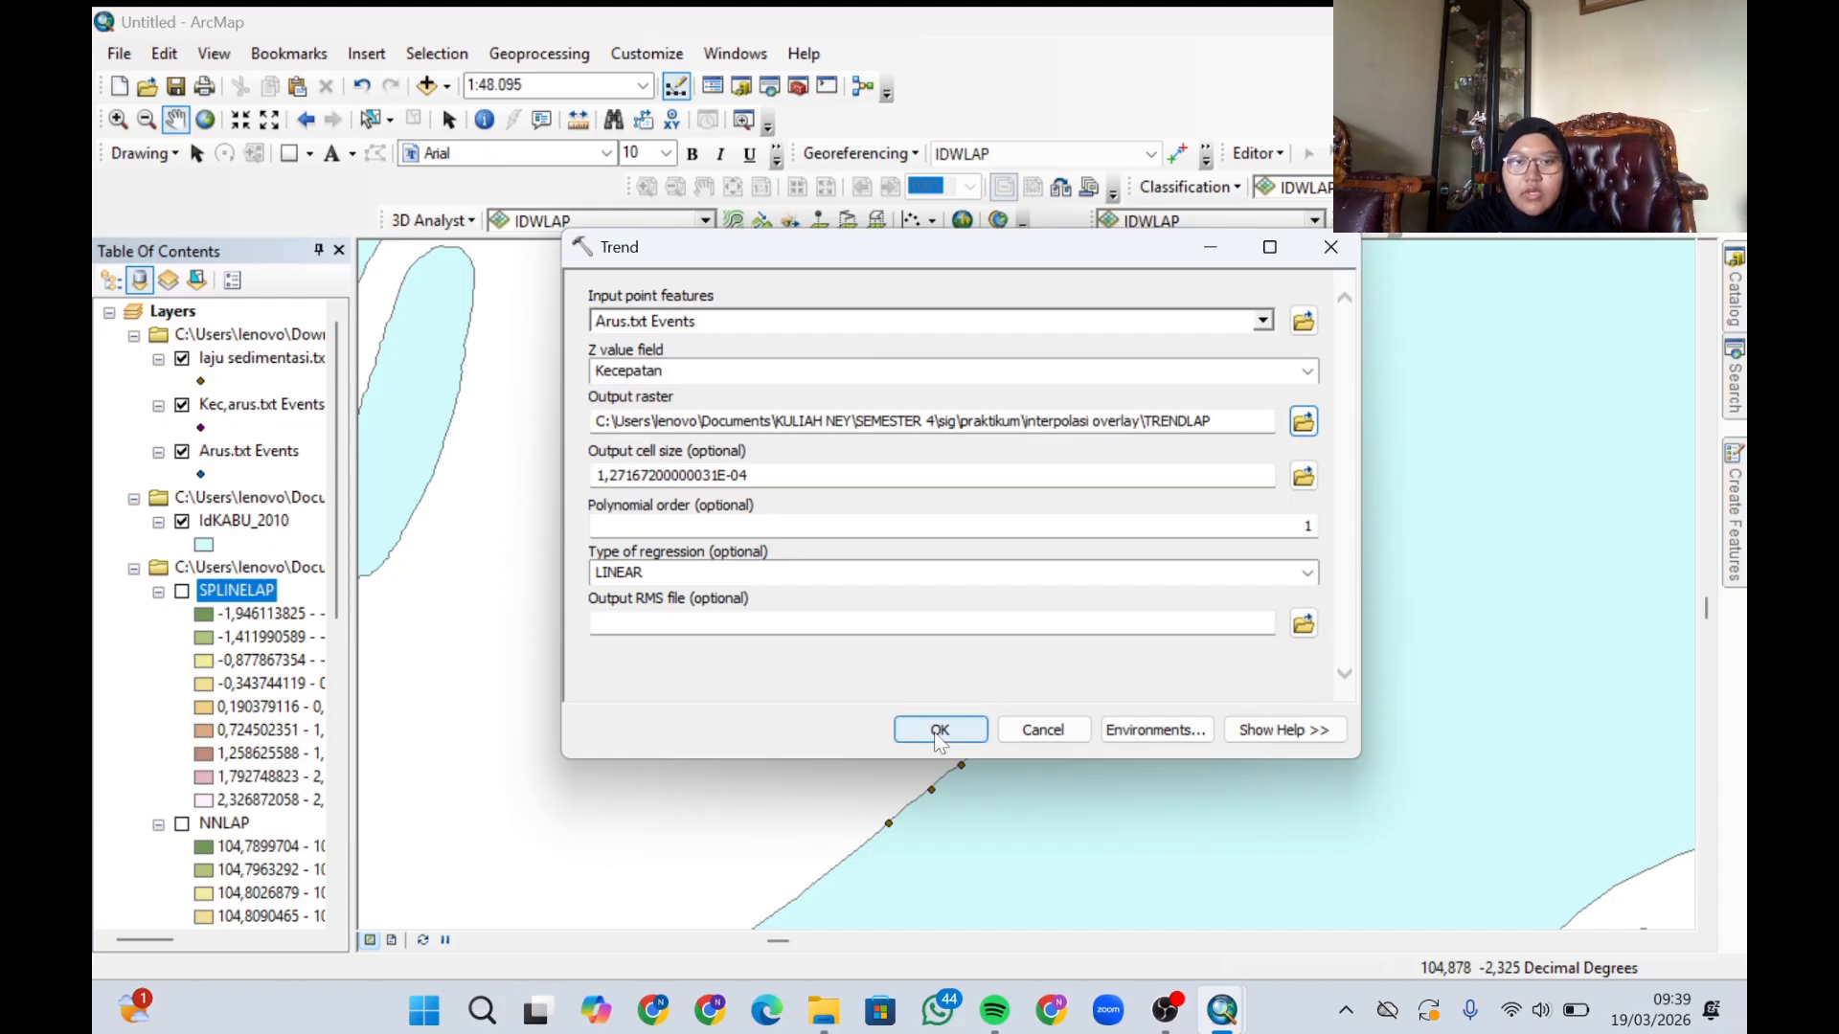
{"action": "left_click", "coordinate": [939, 732]}
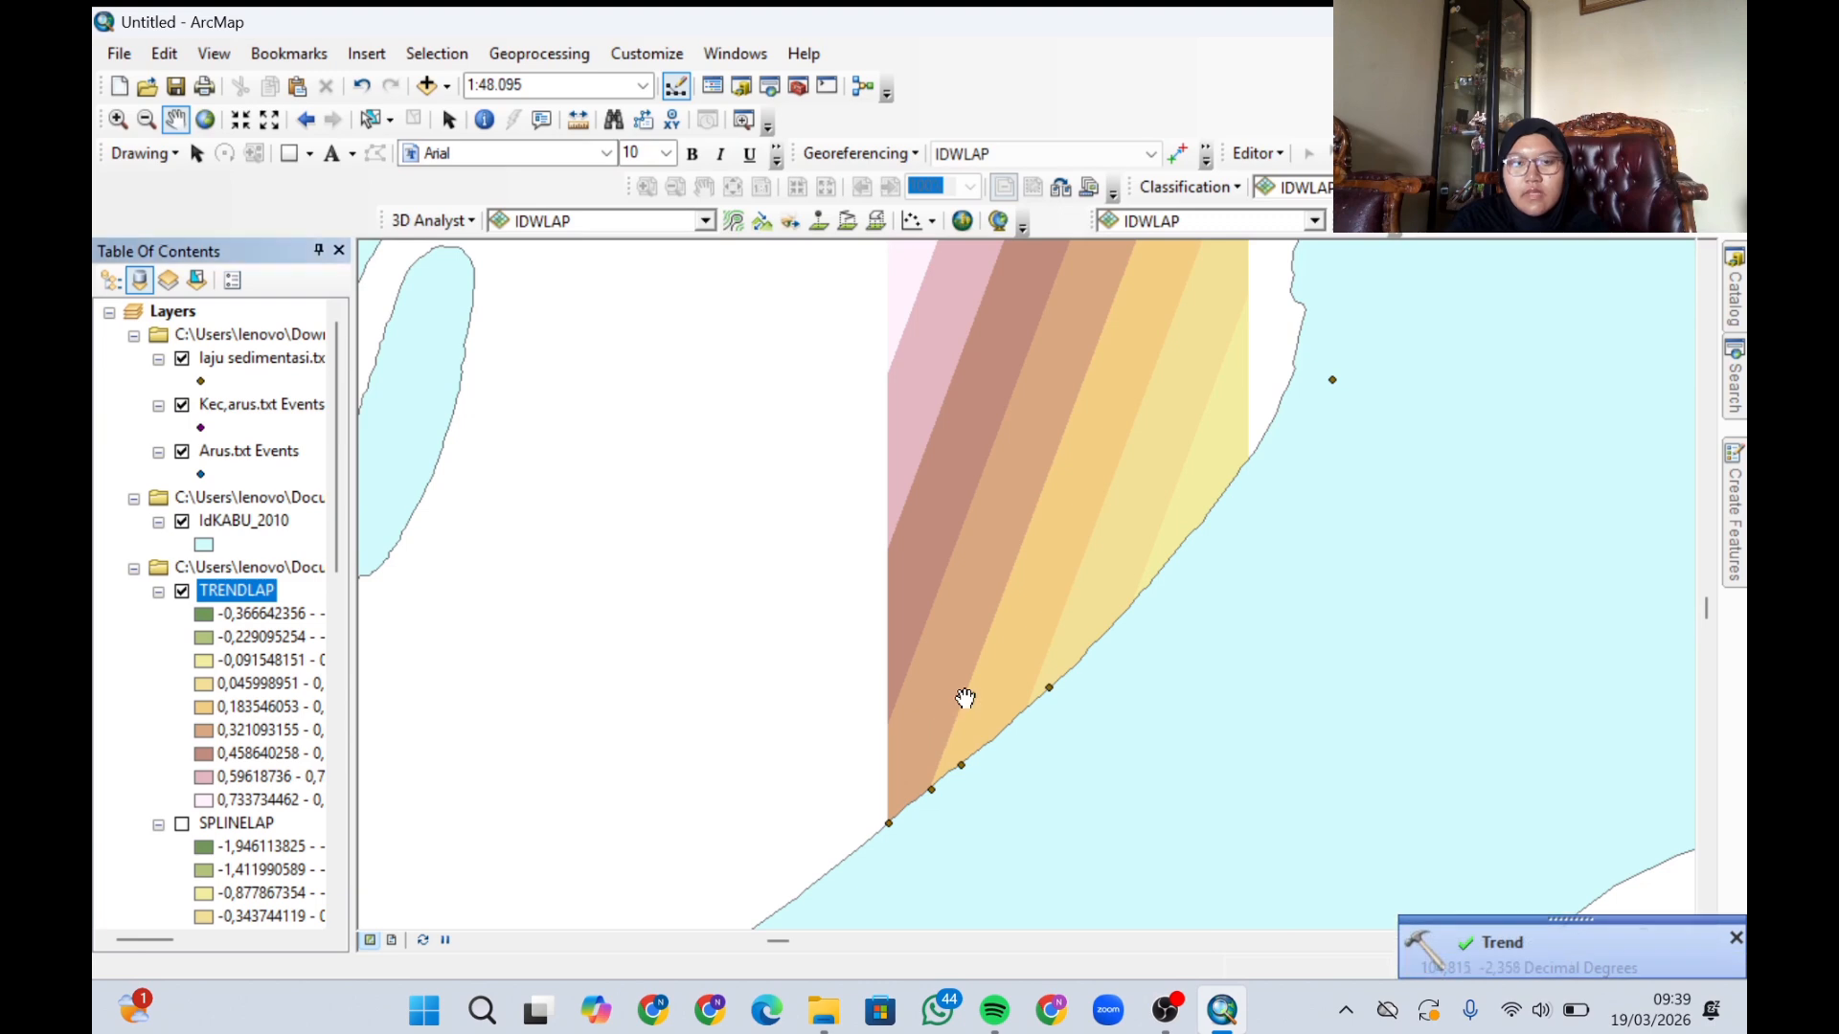
- Look over the TRENDLAP raster on the map and hide its layer
{"action": "left_click_drag", "start_coordinate": [966, 700], "coordinate": [871, 845]}
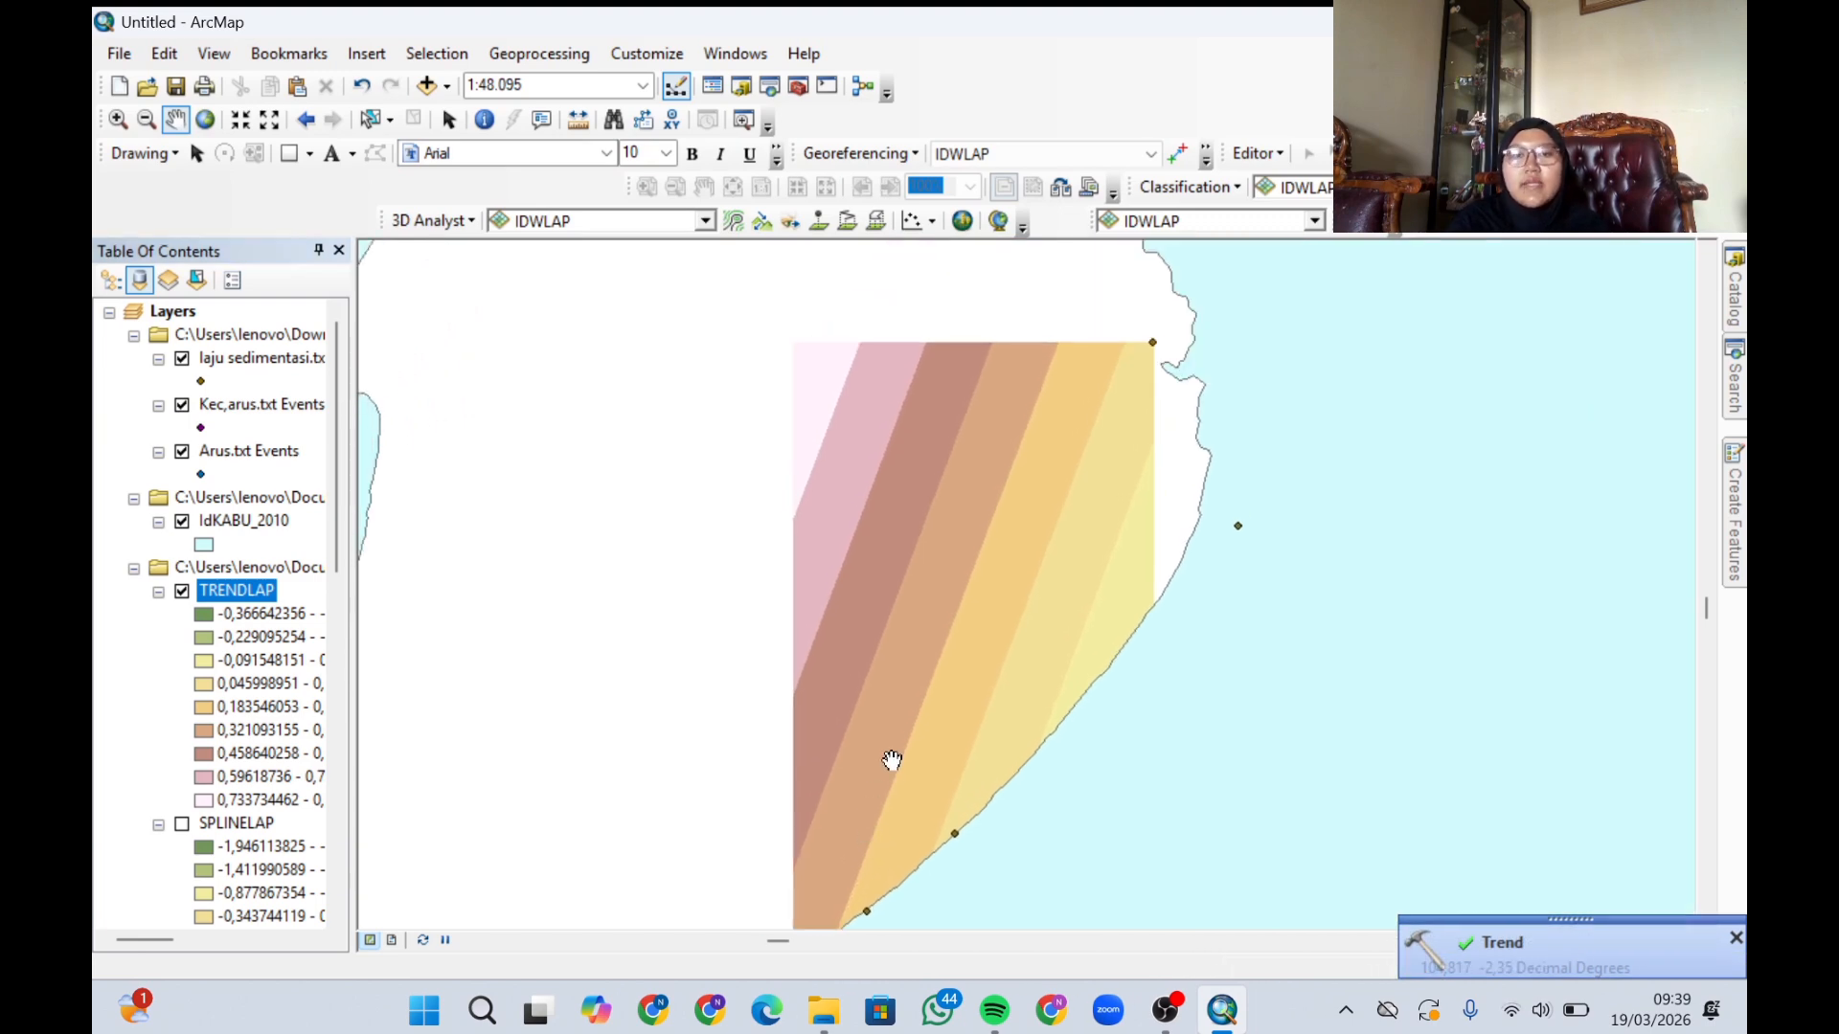
{"action": "left_click_drag", "start_coordinate": [886, 760], "coordinate": [971, 766]}
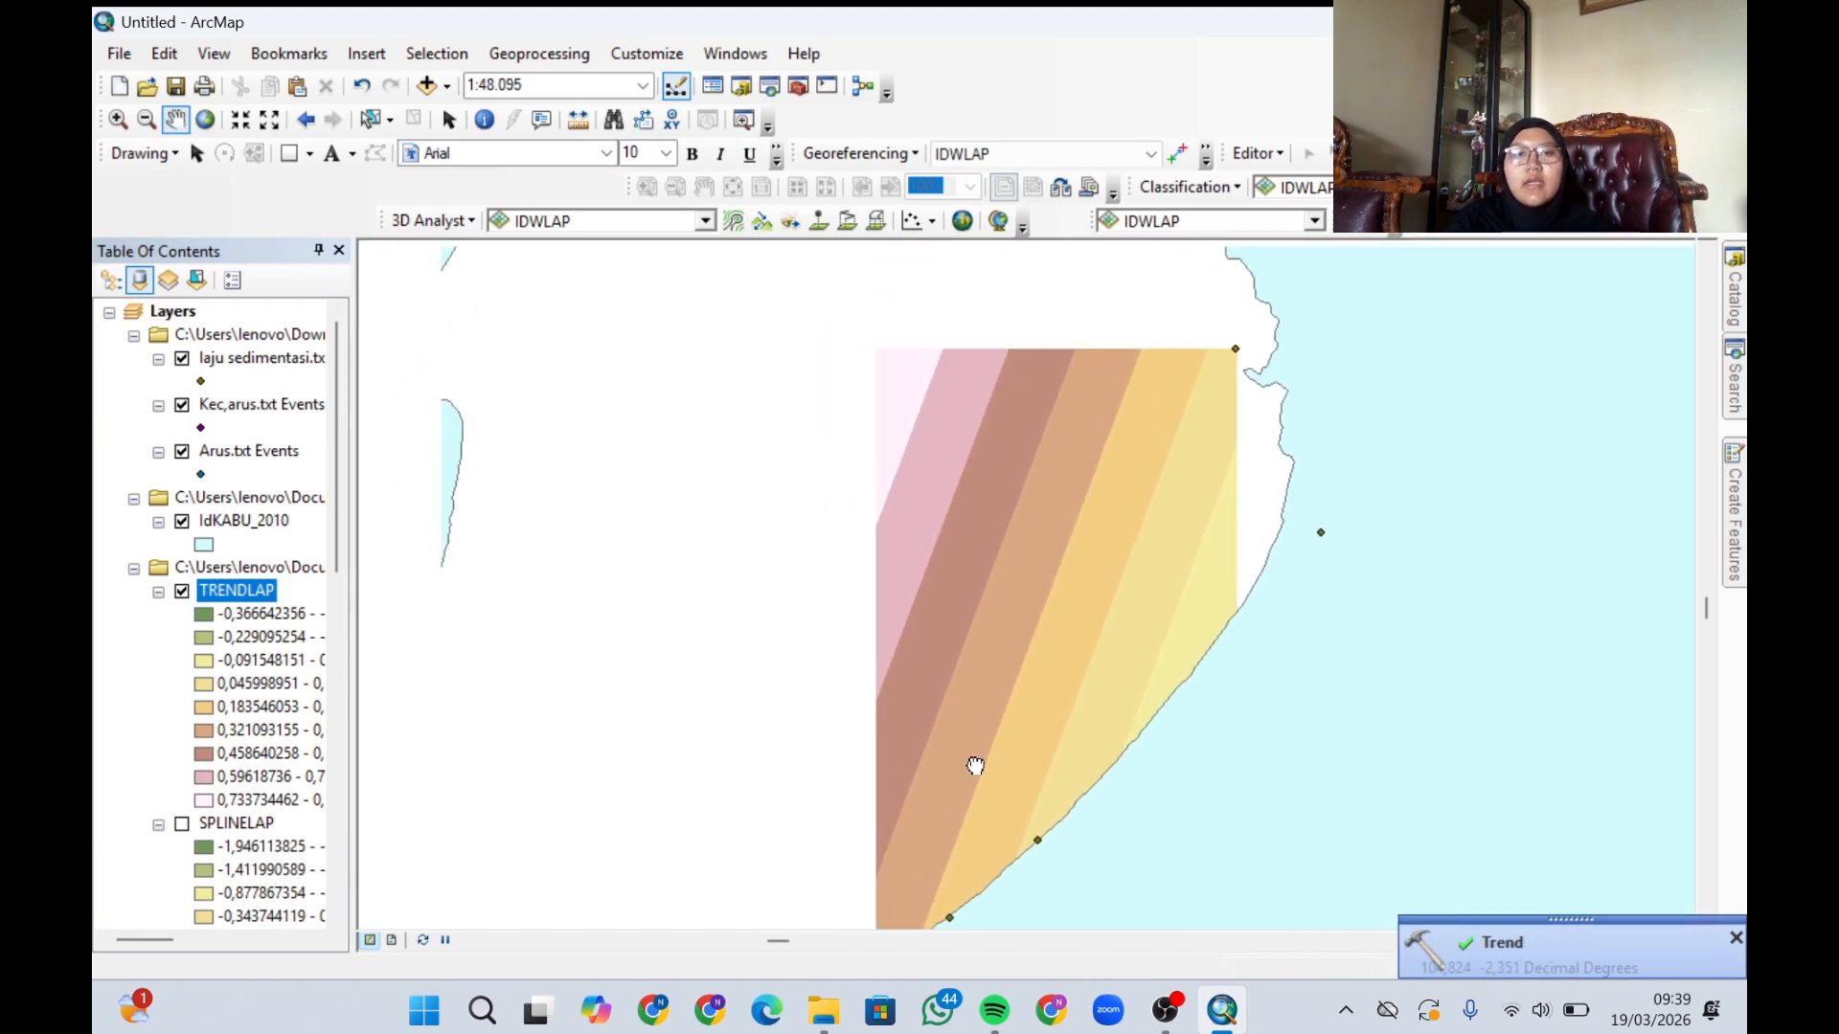
{"action": "left_click", "coordinate": [182, 592]}
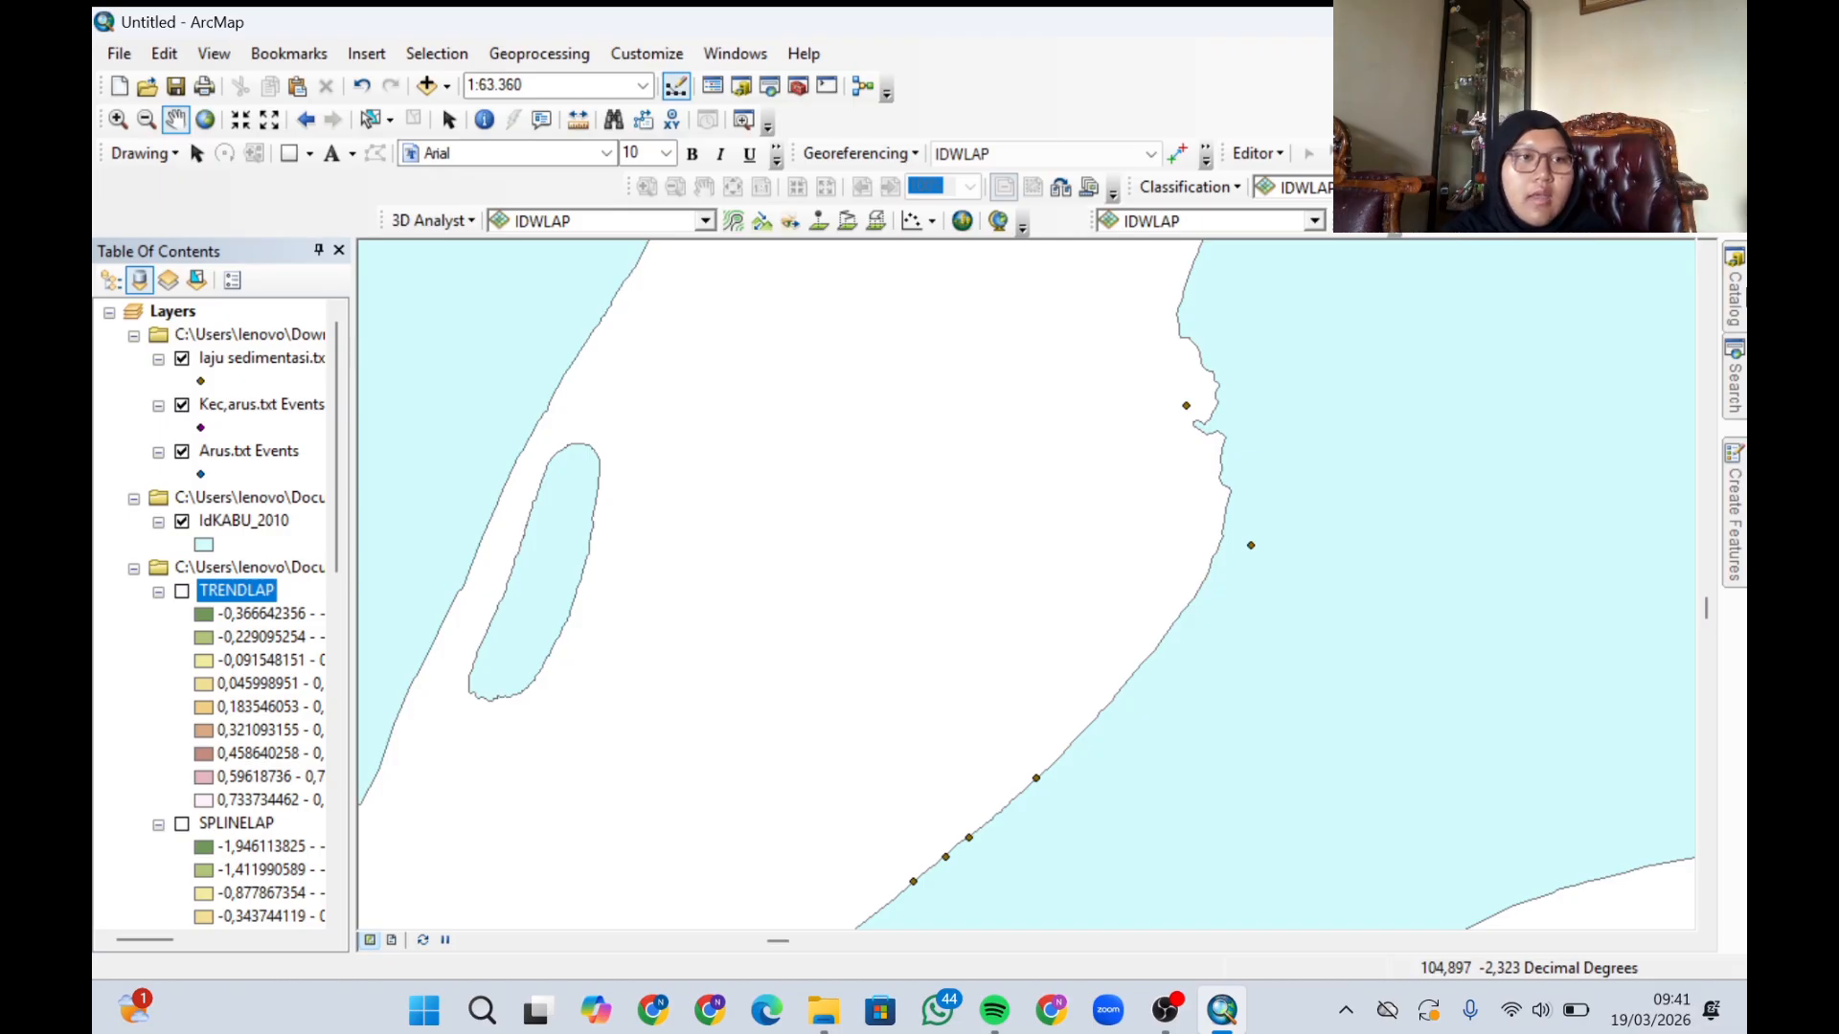
- Start a new shapefile named OVERLAY_LAP in the interpolasi overlay folder with the Polygon feature type
{"action": "mouse_move", "coordinate": [1729, 303]}
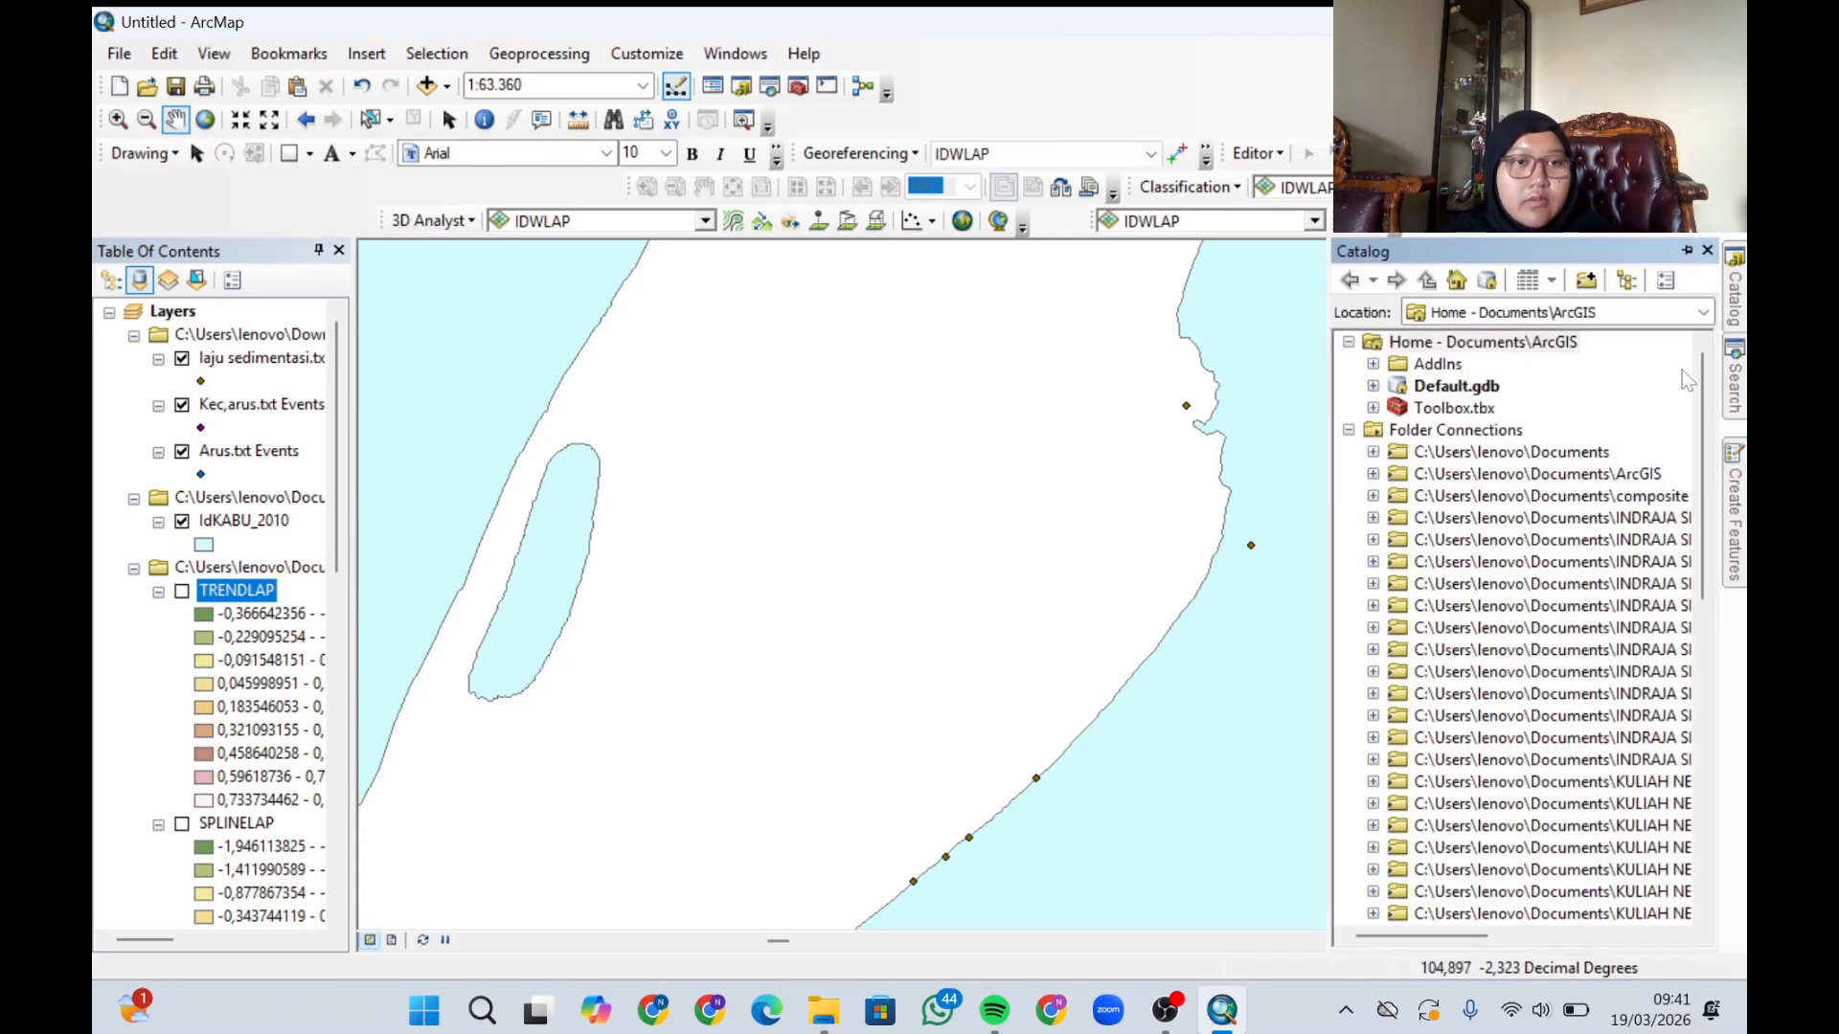
{"action": "scroll", "coordinate": [1629, 684], "scroll_direction": "down", "scroll_amount": 5}
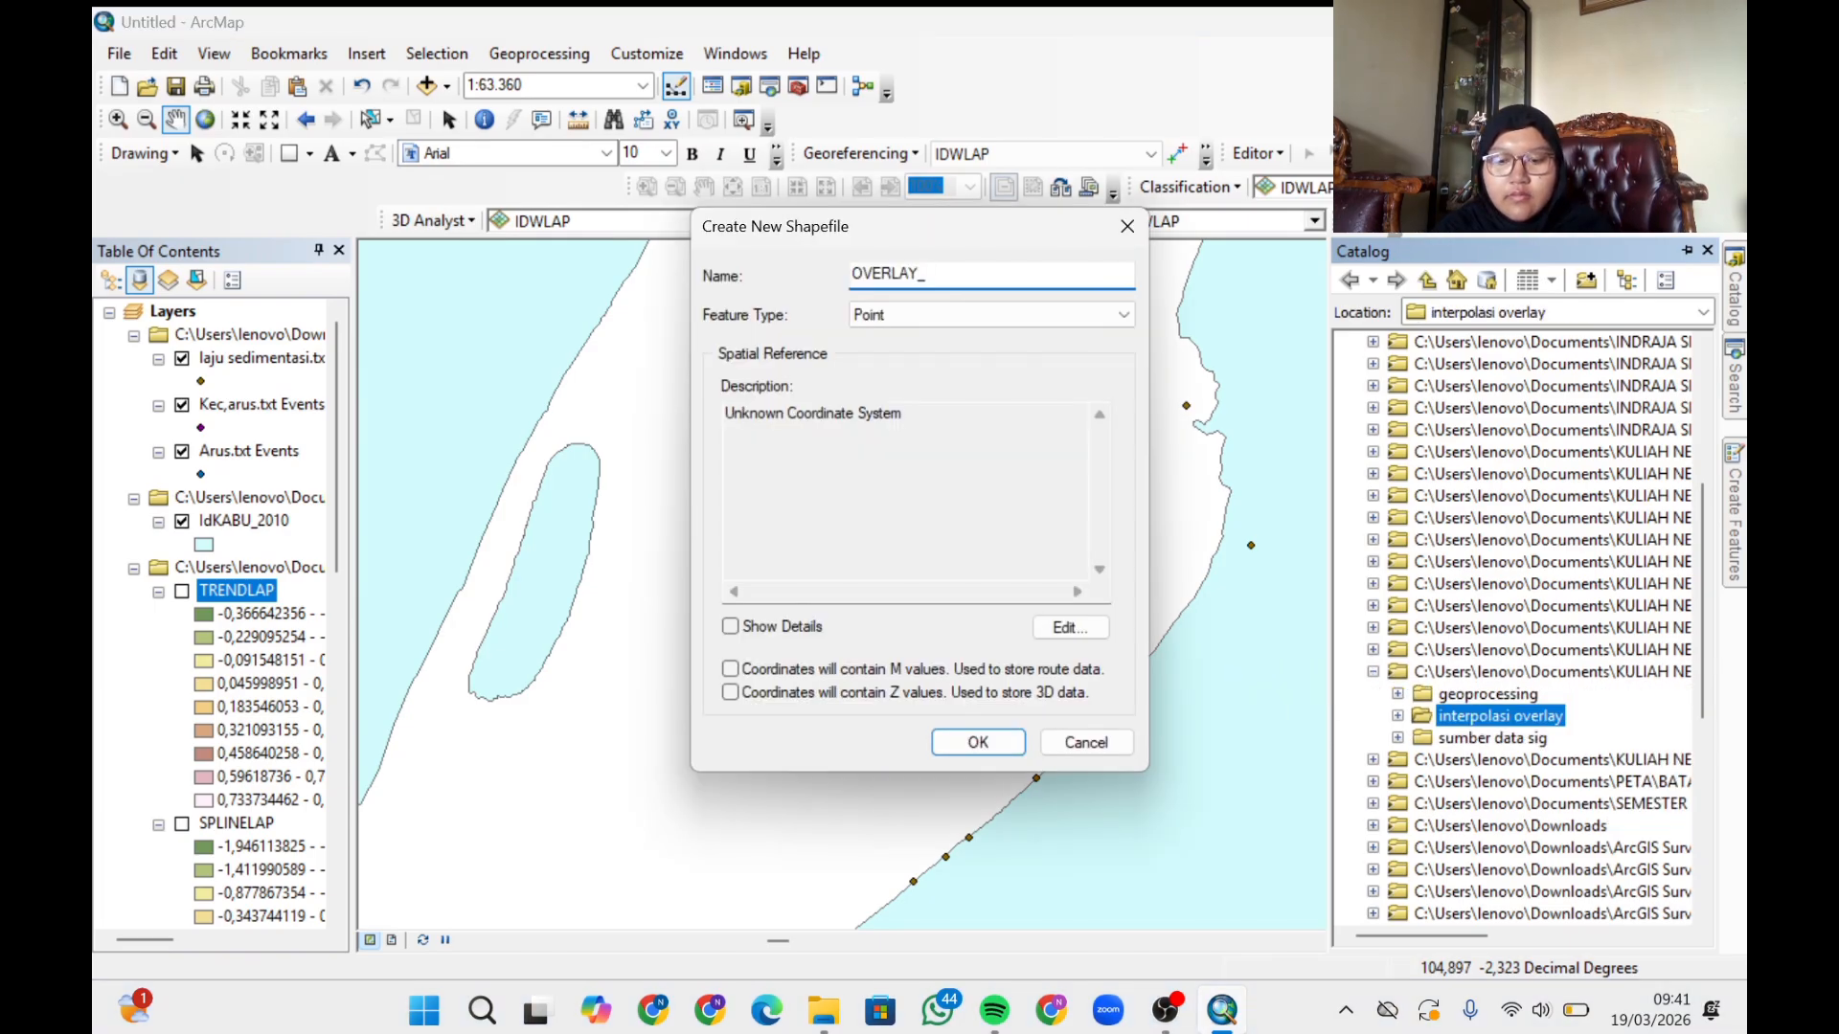
{"action": "left_click", "coordinate": [959, 316]}
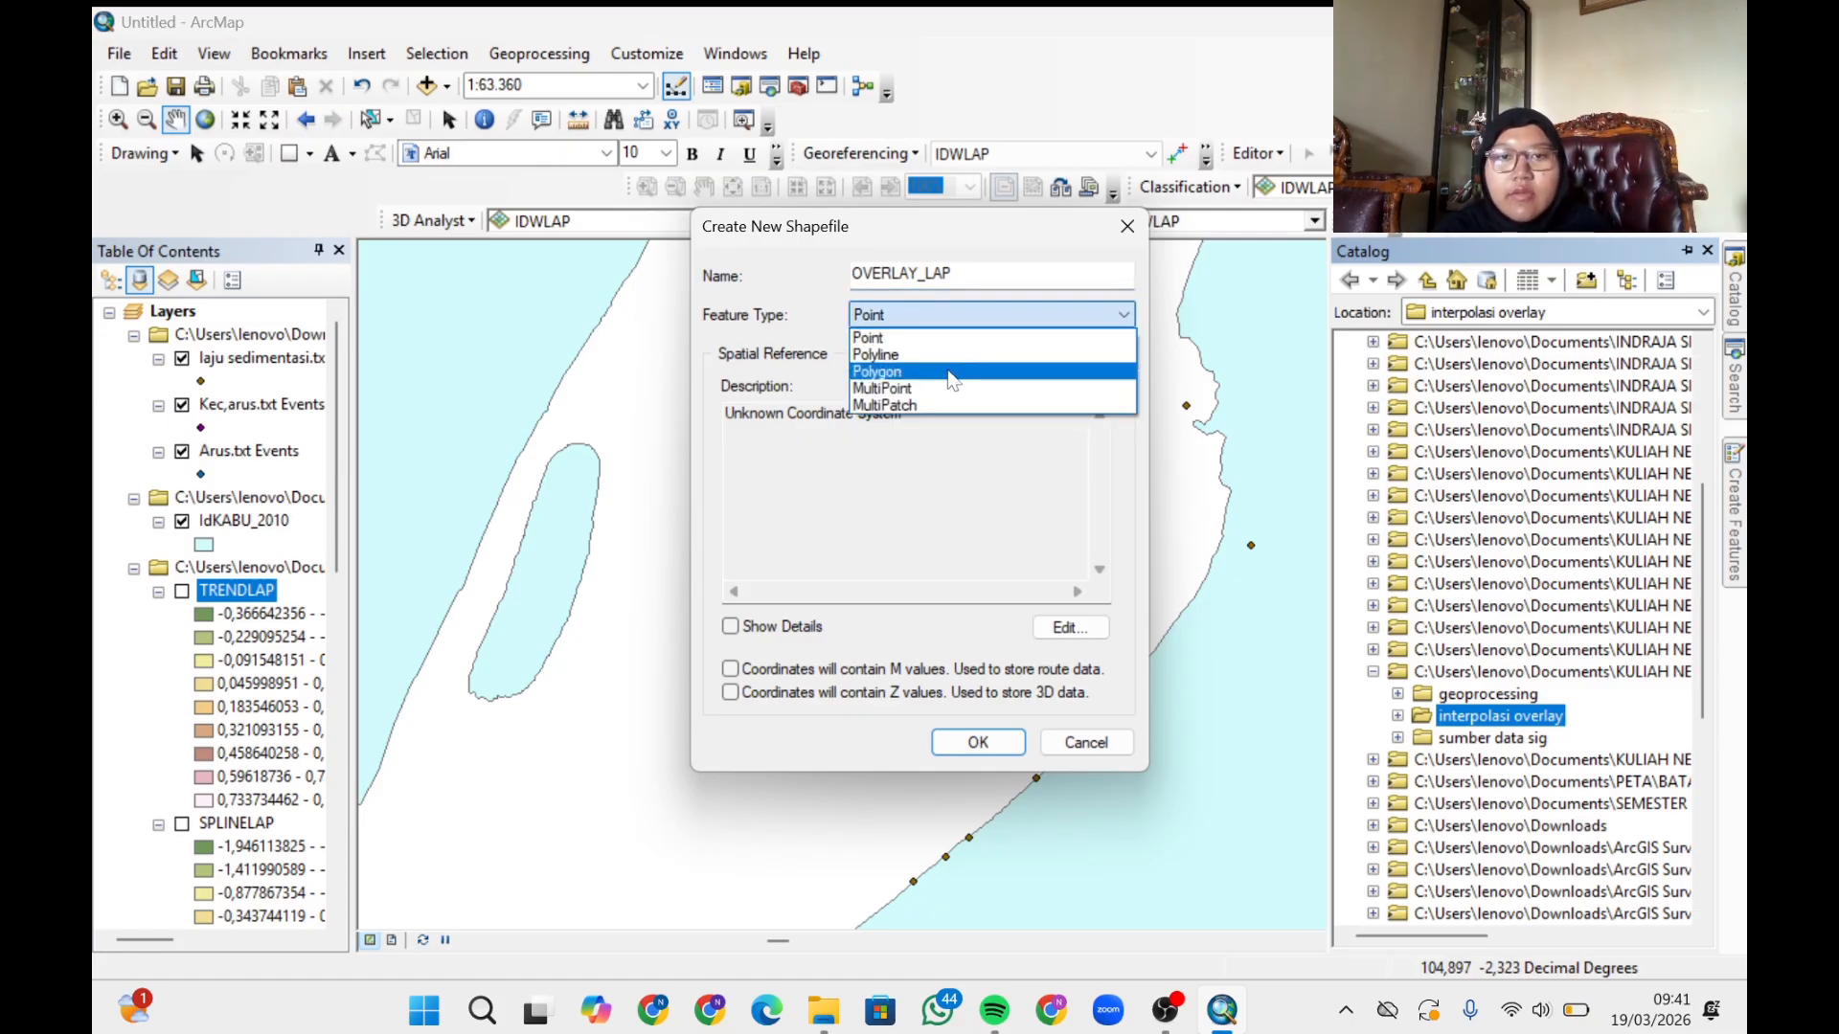
{"action": "left_click", "coordinate": [951, 374]}
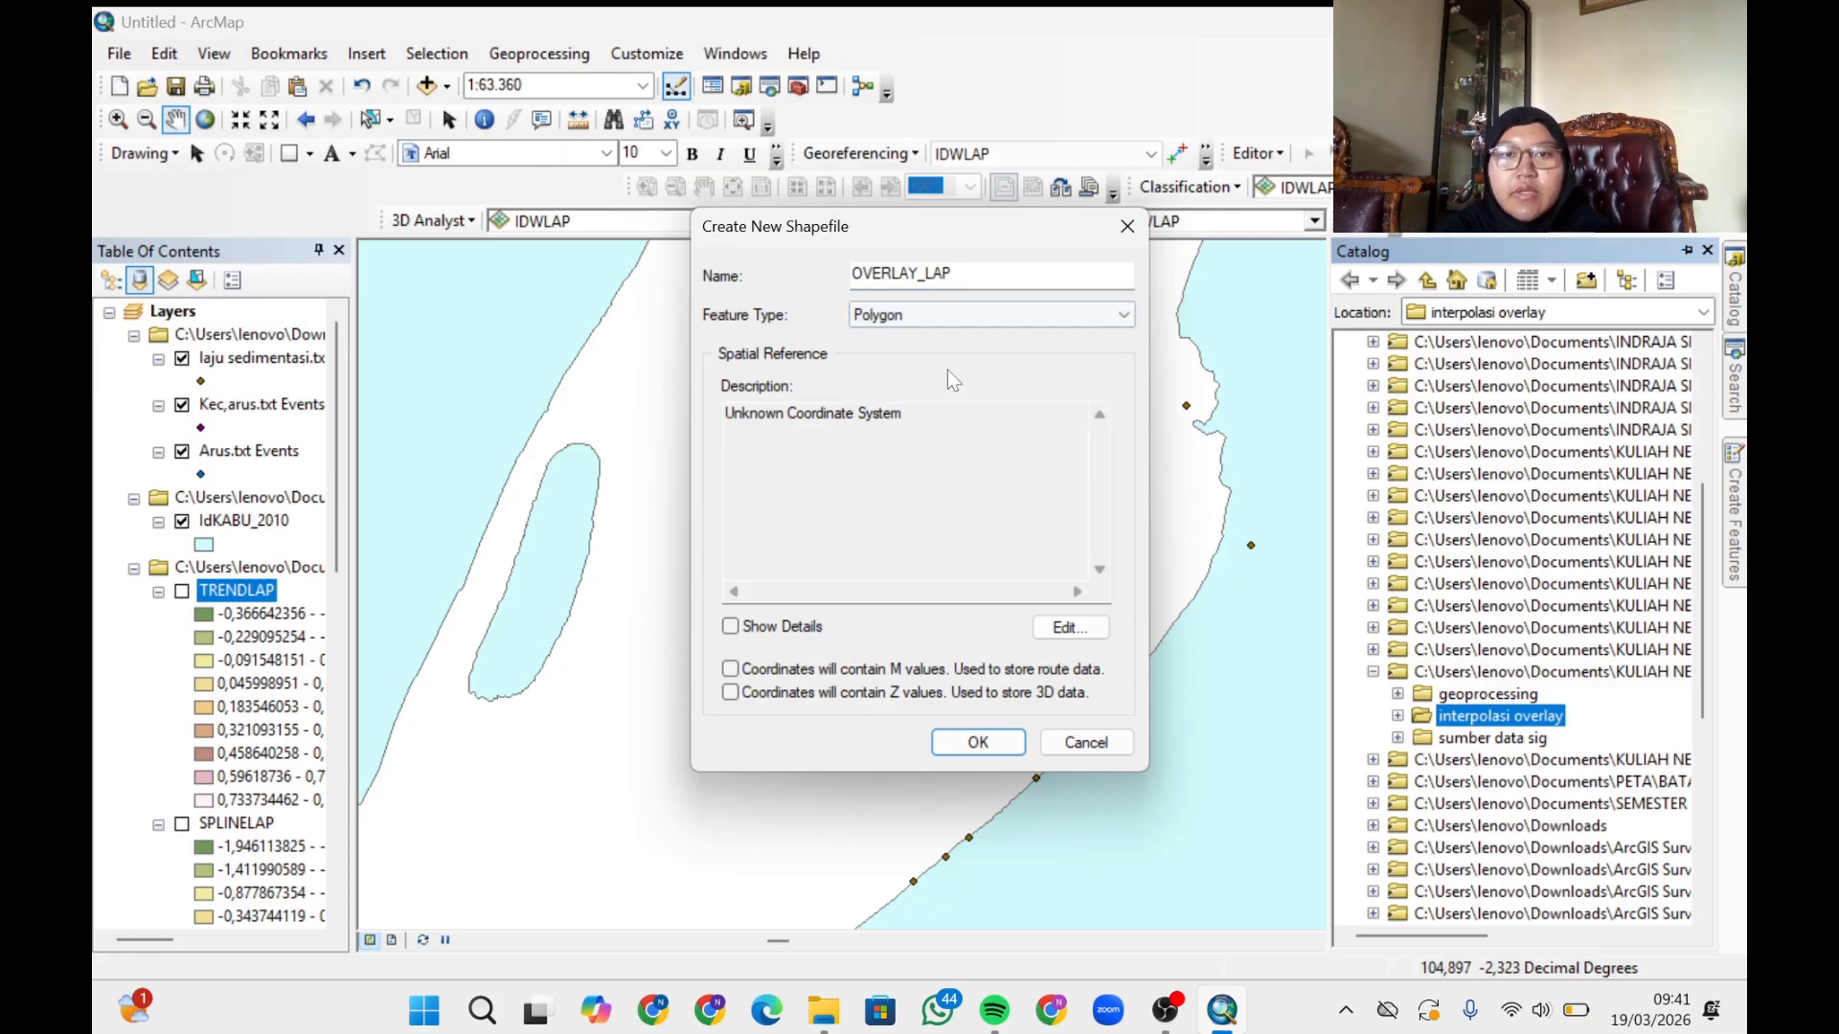
- Assign the WGS 1984 coordinate system to the OVERLAY_LAP shapefile and create it
{"action": "left_click", "coordinate": [1066, 628]}
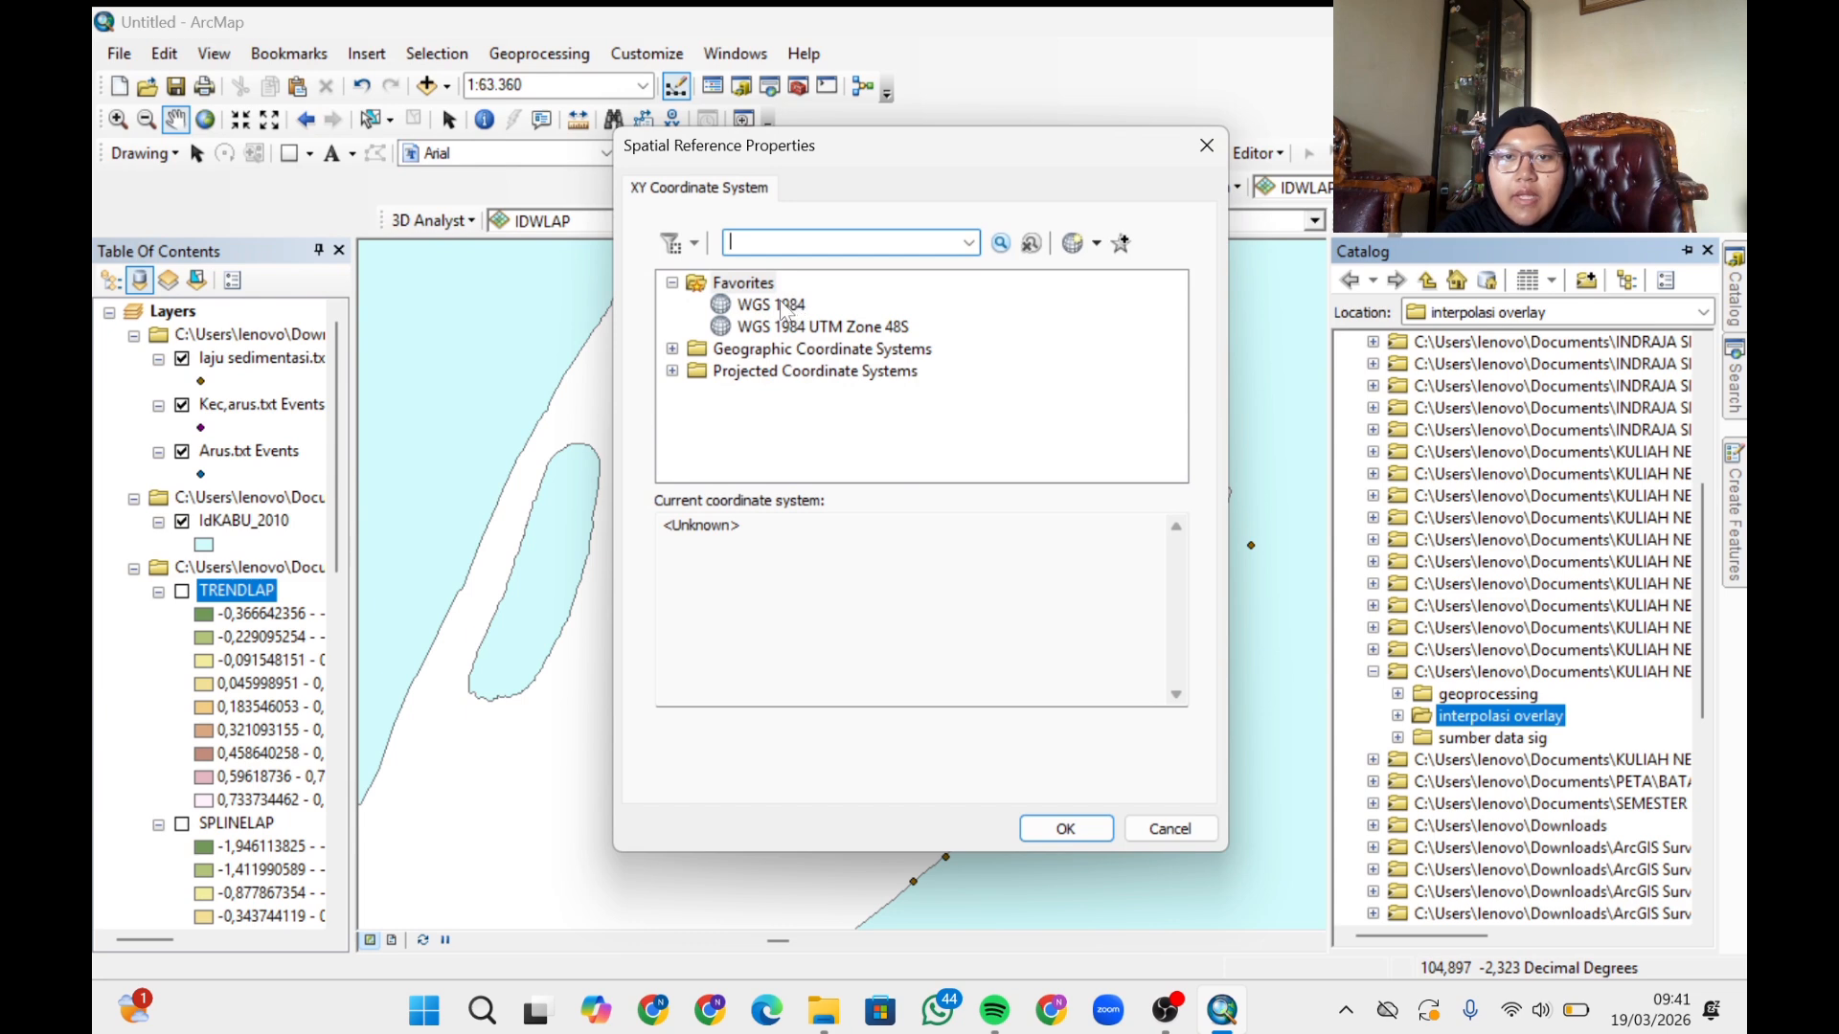
{"action": "left_click", "coordinate": [783, 307]}
{"action": "left_click", "coordinate": [1061, 827]}
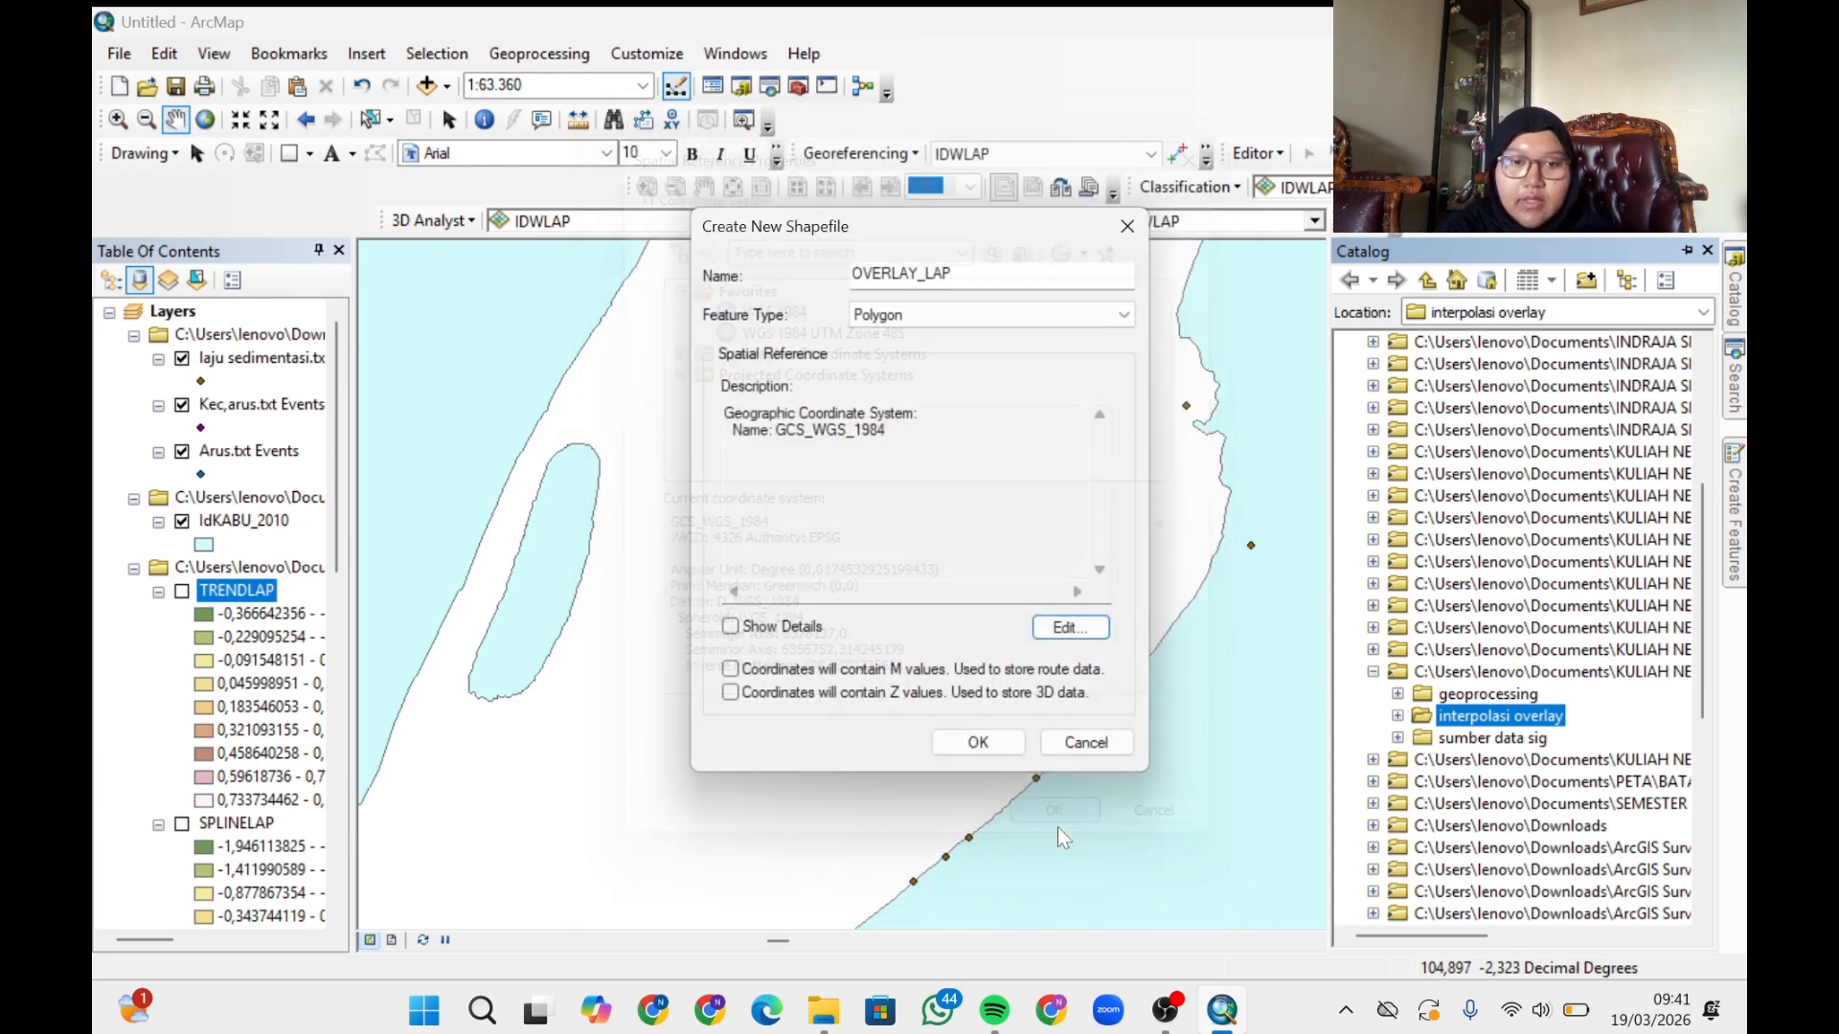
{"action": "left_click", "coordinate": [975, 744]}
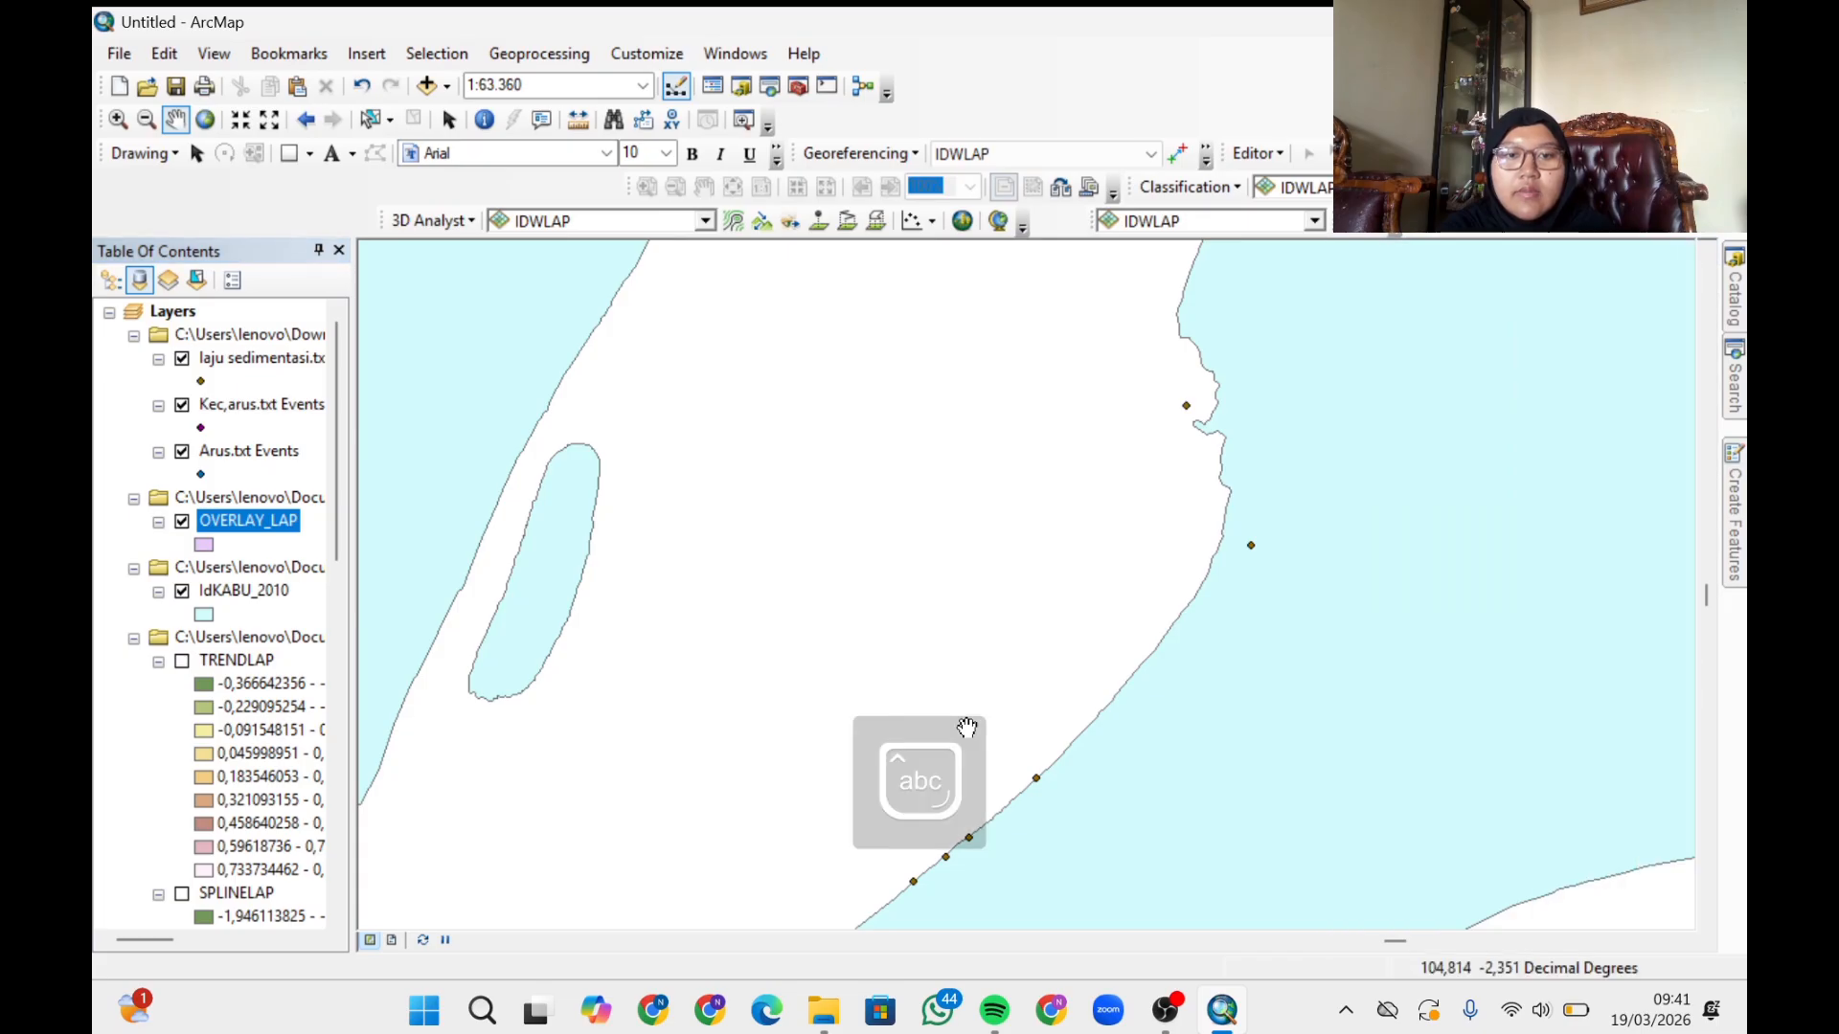
- Start an edit session on the OVERLAY_LAP layer
{"action": "left_click", "coordinate": [1279, 156]}
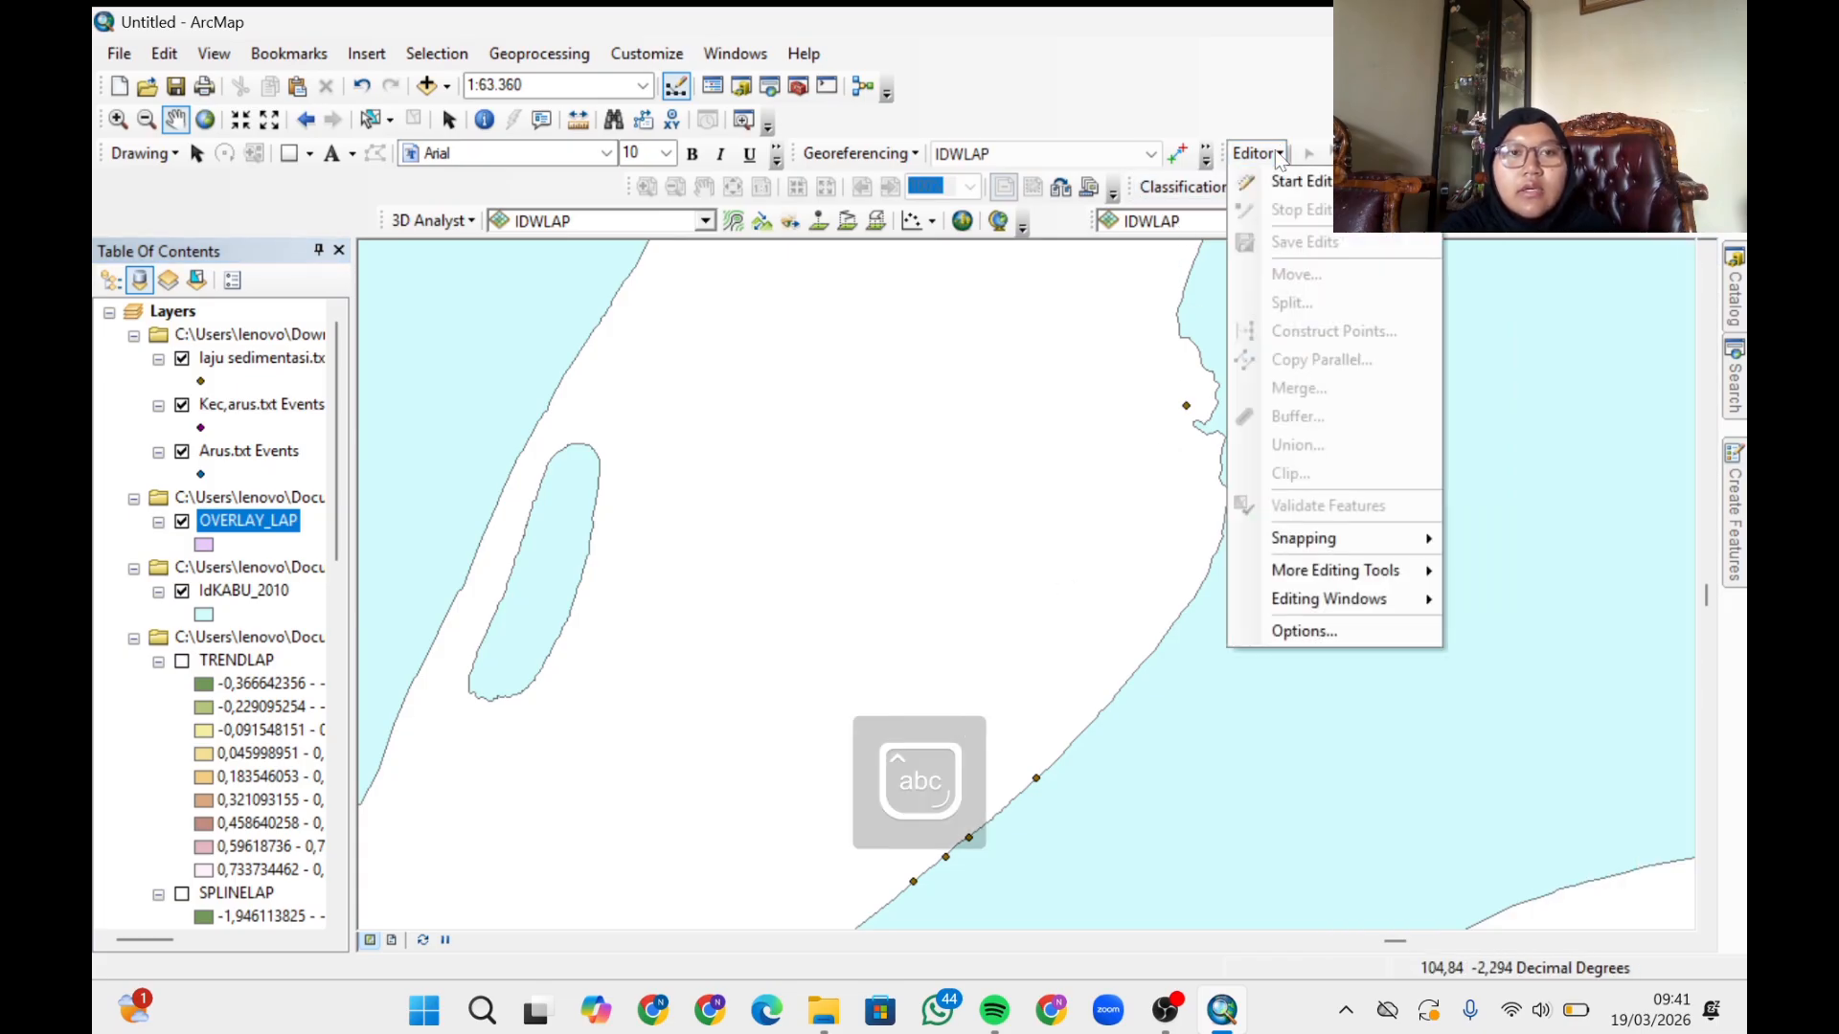
{"action": "left_click", "coordinate": [1290, 180]}
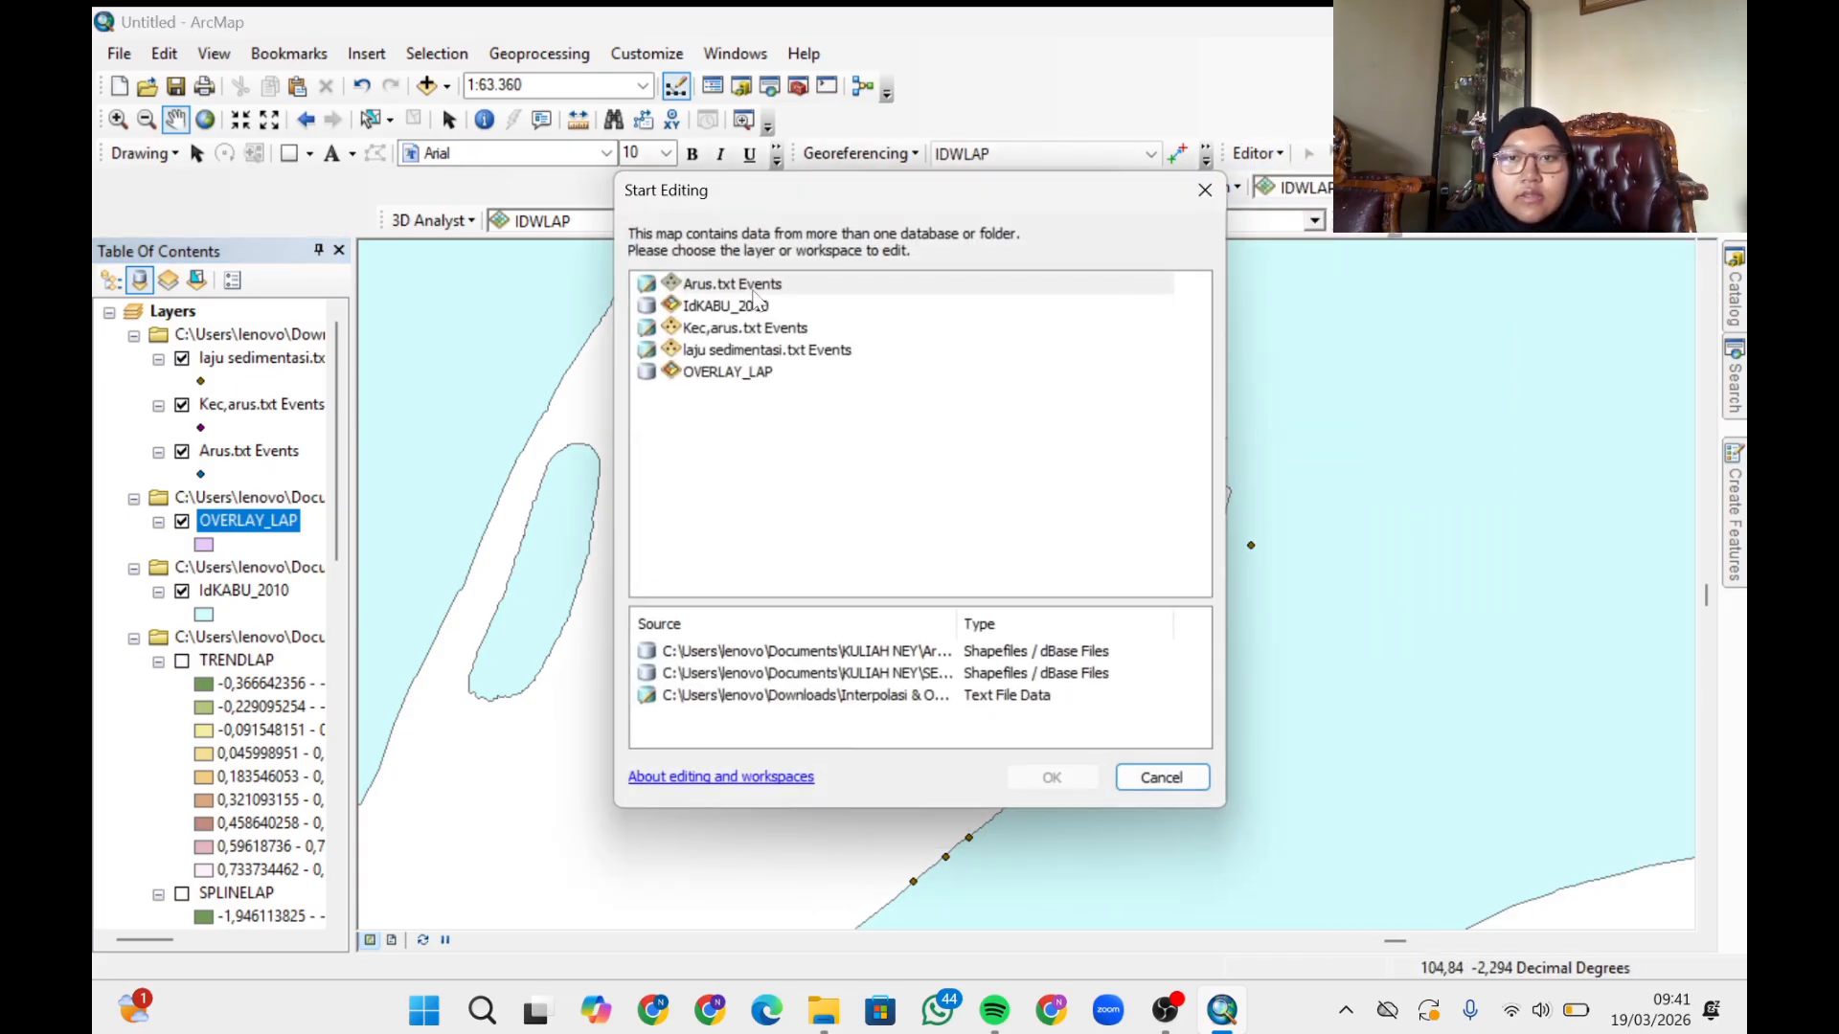
{"action": "left_click", "coordinate": [759, 375]}
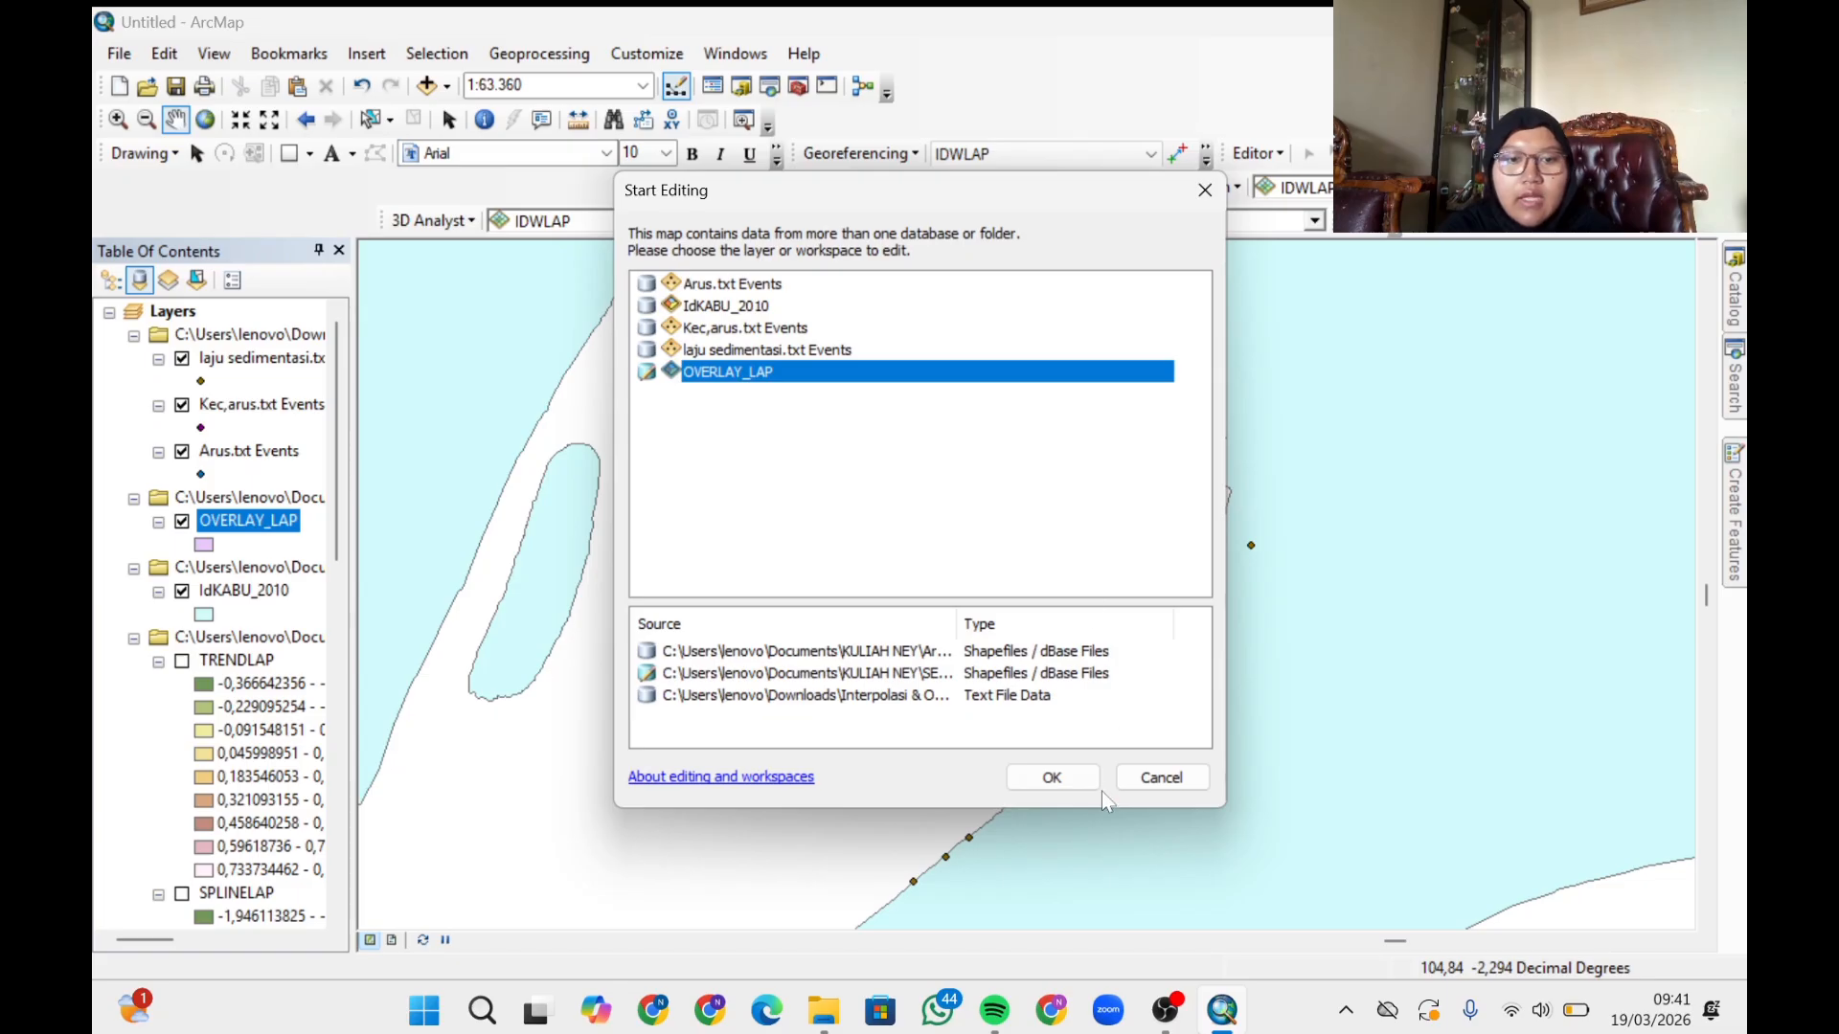
{"action": "left_click", "coordinate": [1051, 778]}
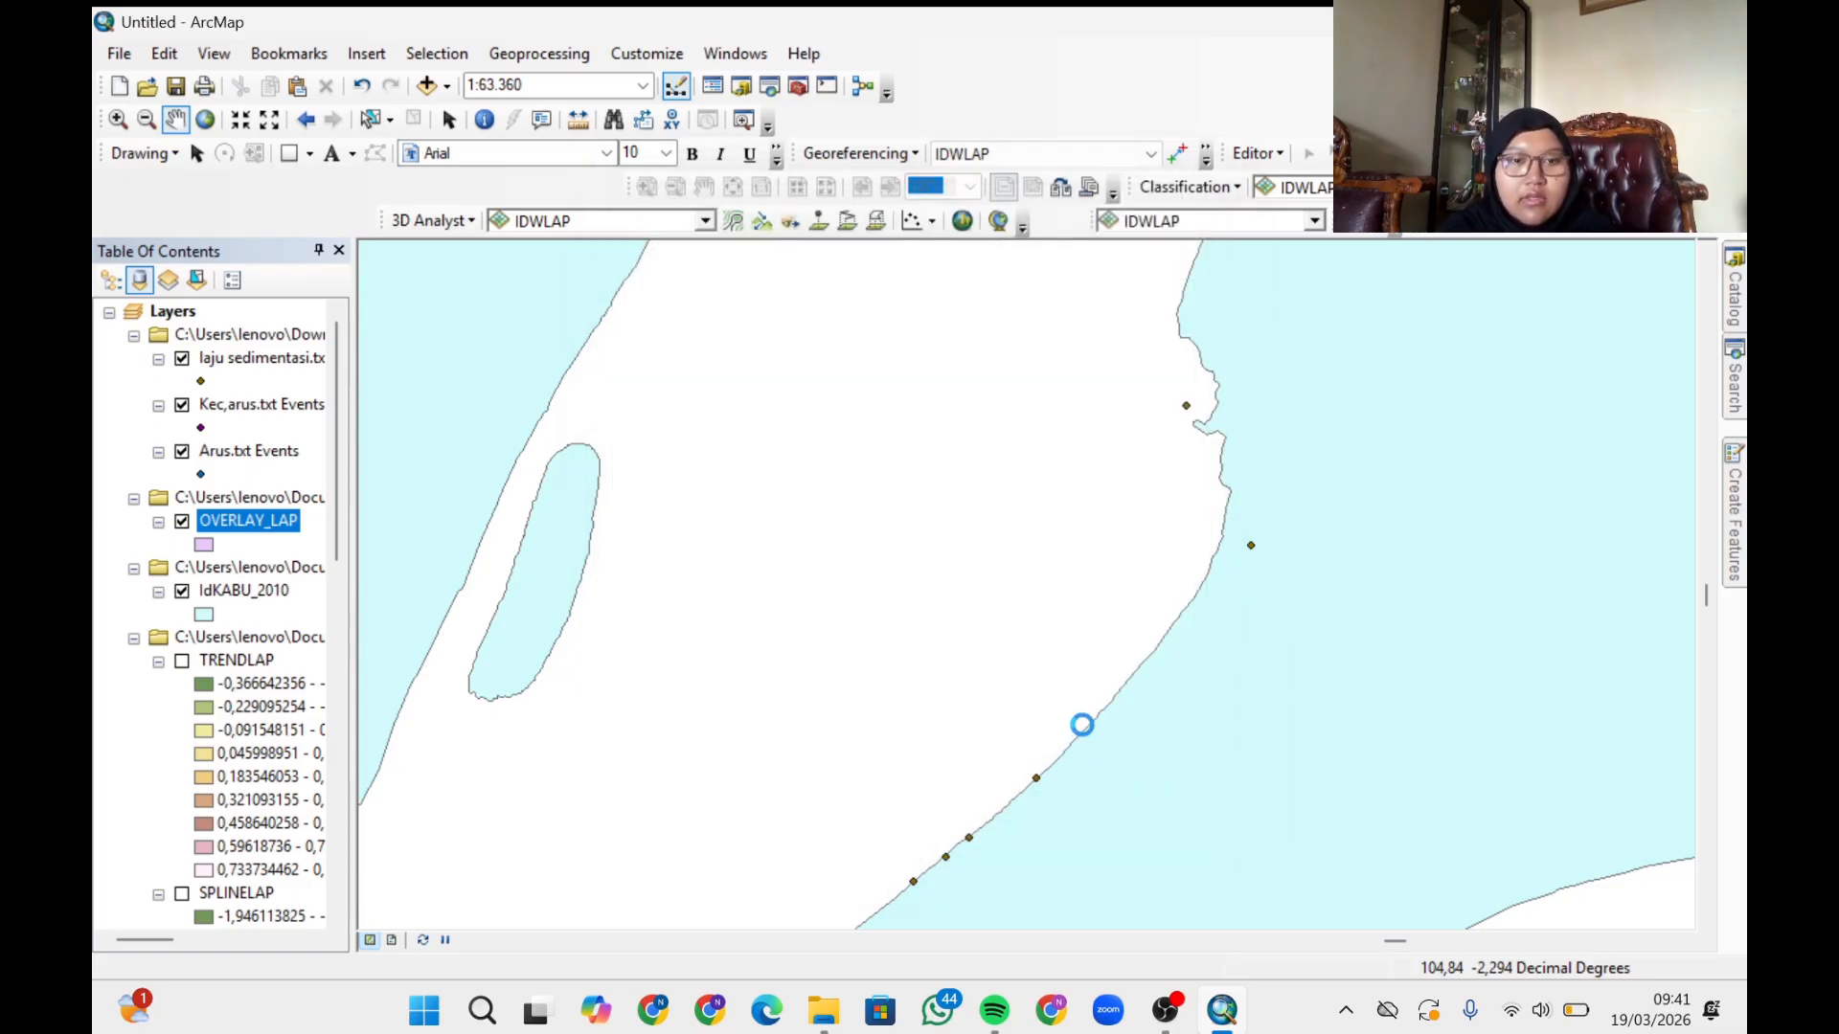
- Draw a circle in OVERLAY_LAP with a radius of about 0.065 decimal degrees, enclosing all the station points along the coast
{"action": "left_click", "coordinate": [1734, 555]}
{"action": "left_click", "coordinate": [1437, 337]}
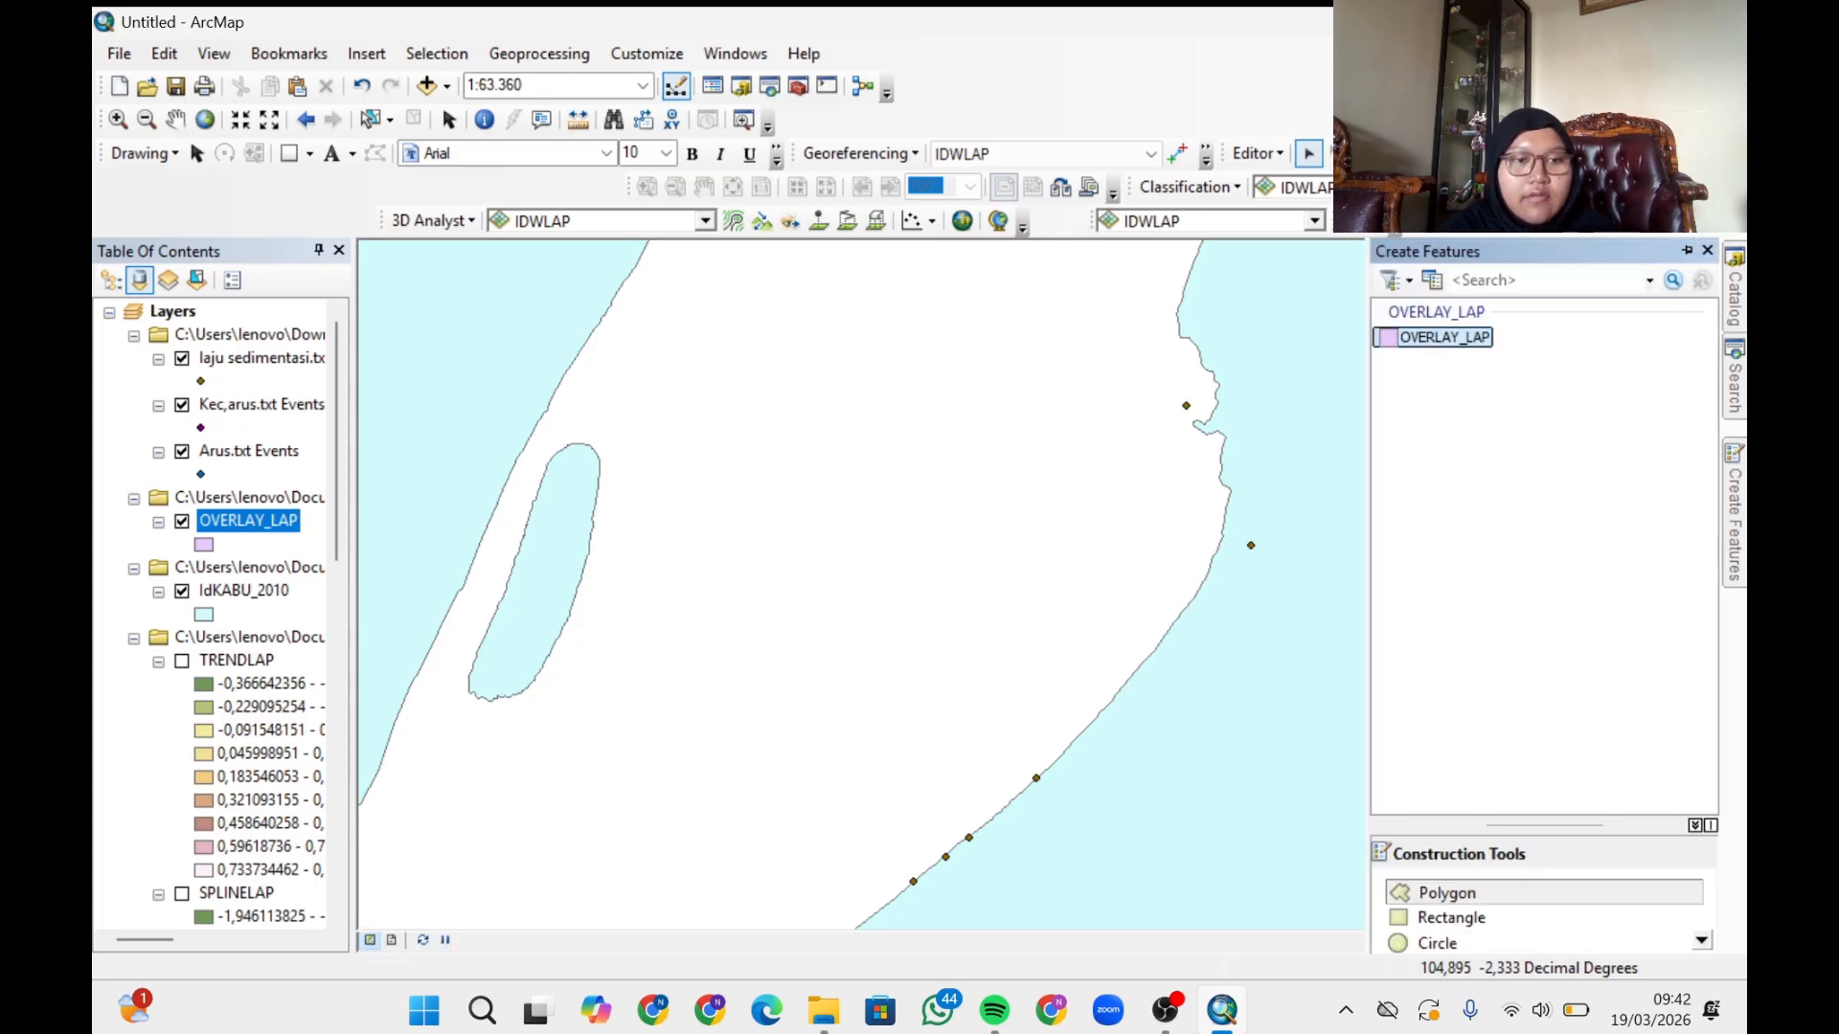
{"action": "left_click", "coordinate": [1430, 947]}
{"action": "scroll", "coordinate": [1032, 472], "scroll_direction": "down", "scroll_amount": 1}
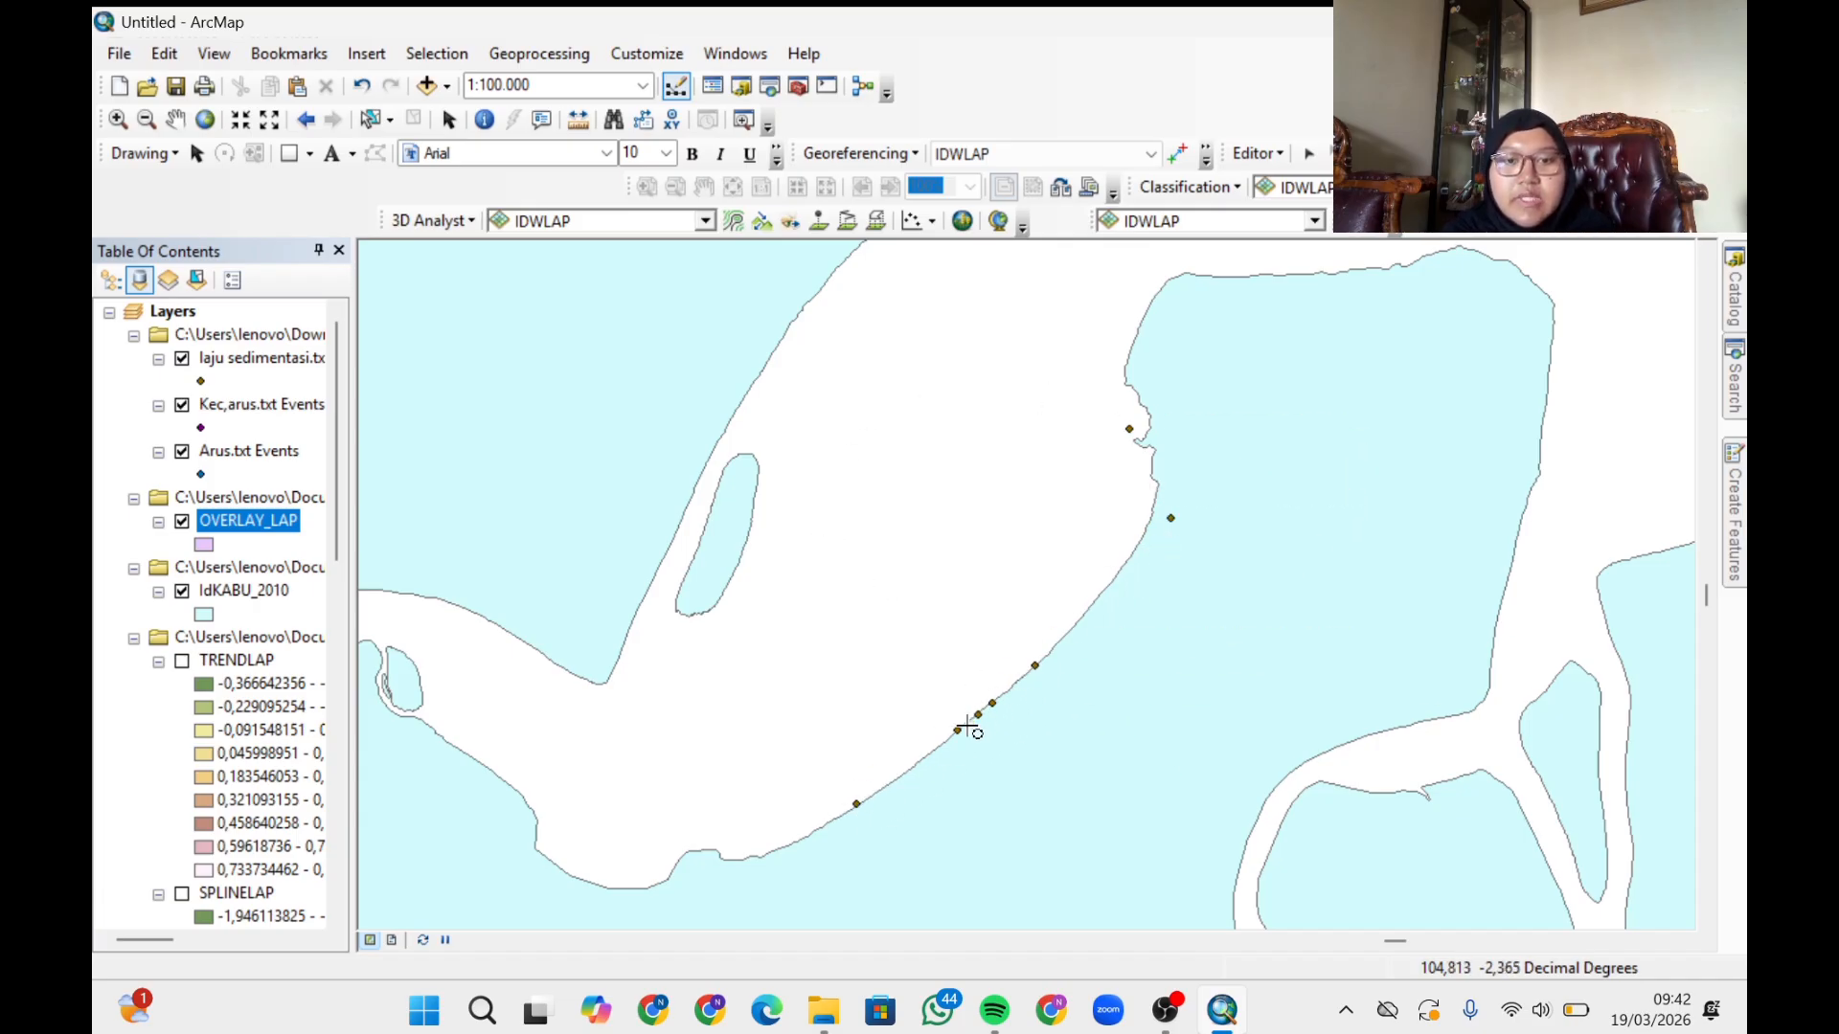
{"action": "left_click", "coordinate": [947, 565]}
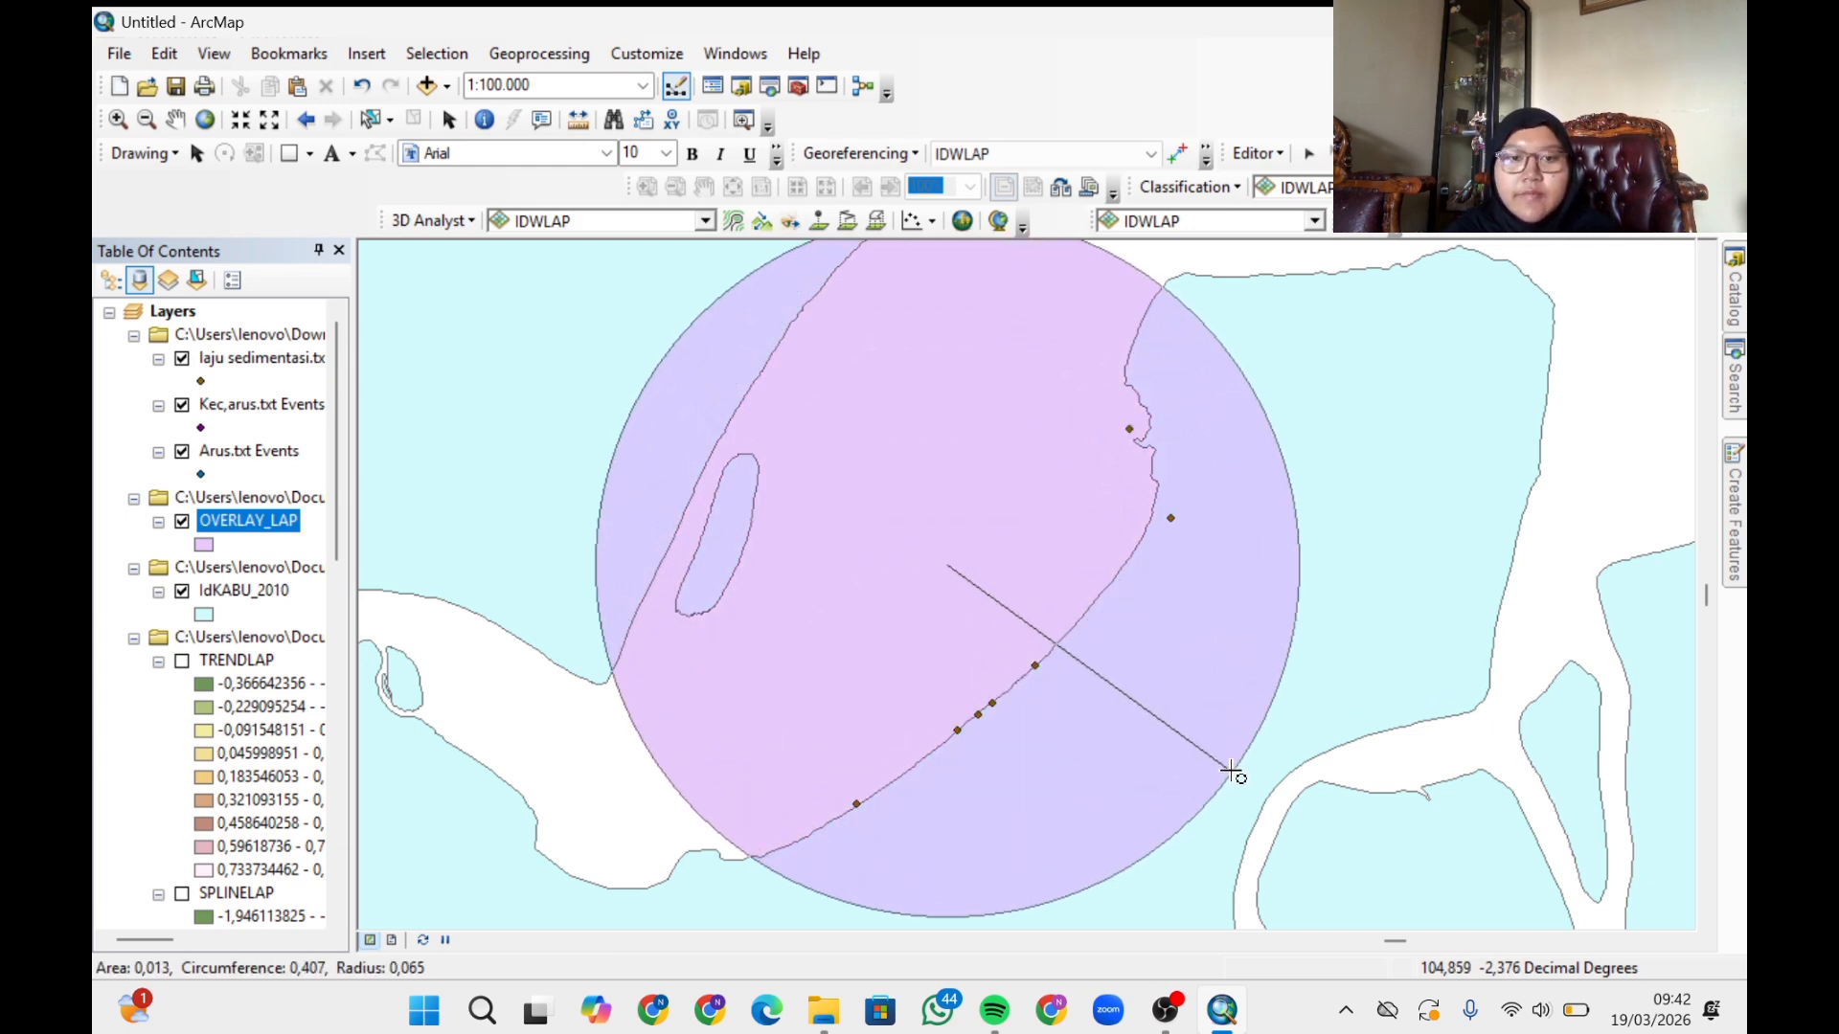
{"action": "left_click", "coordinate": [1231, 771]}
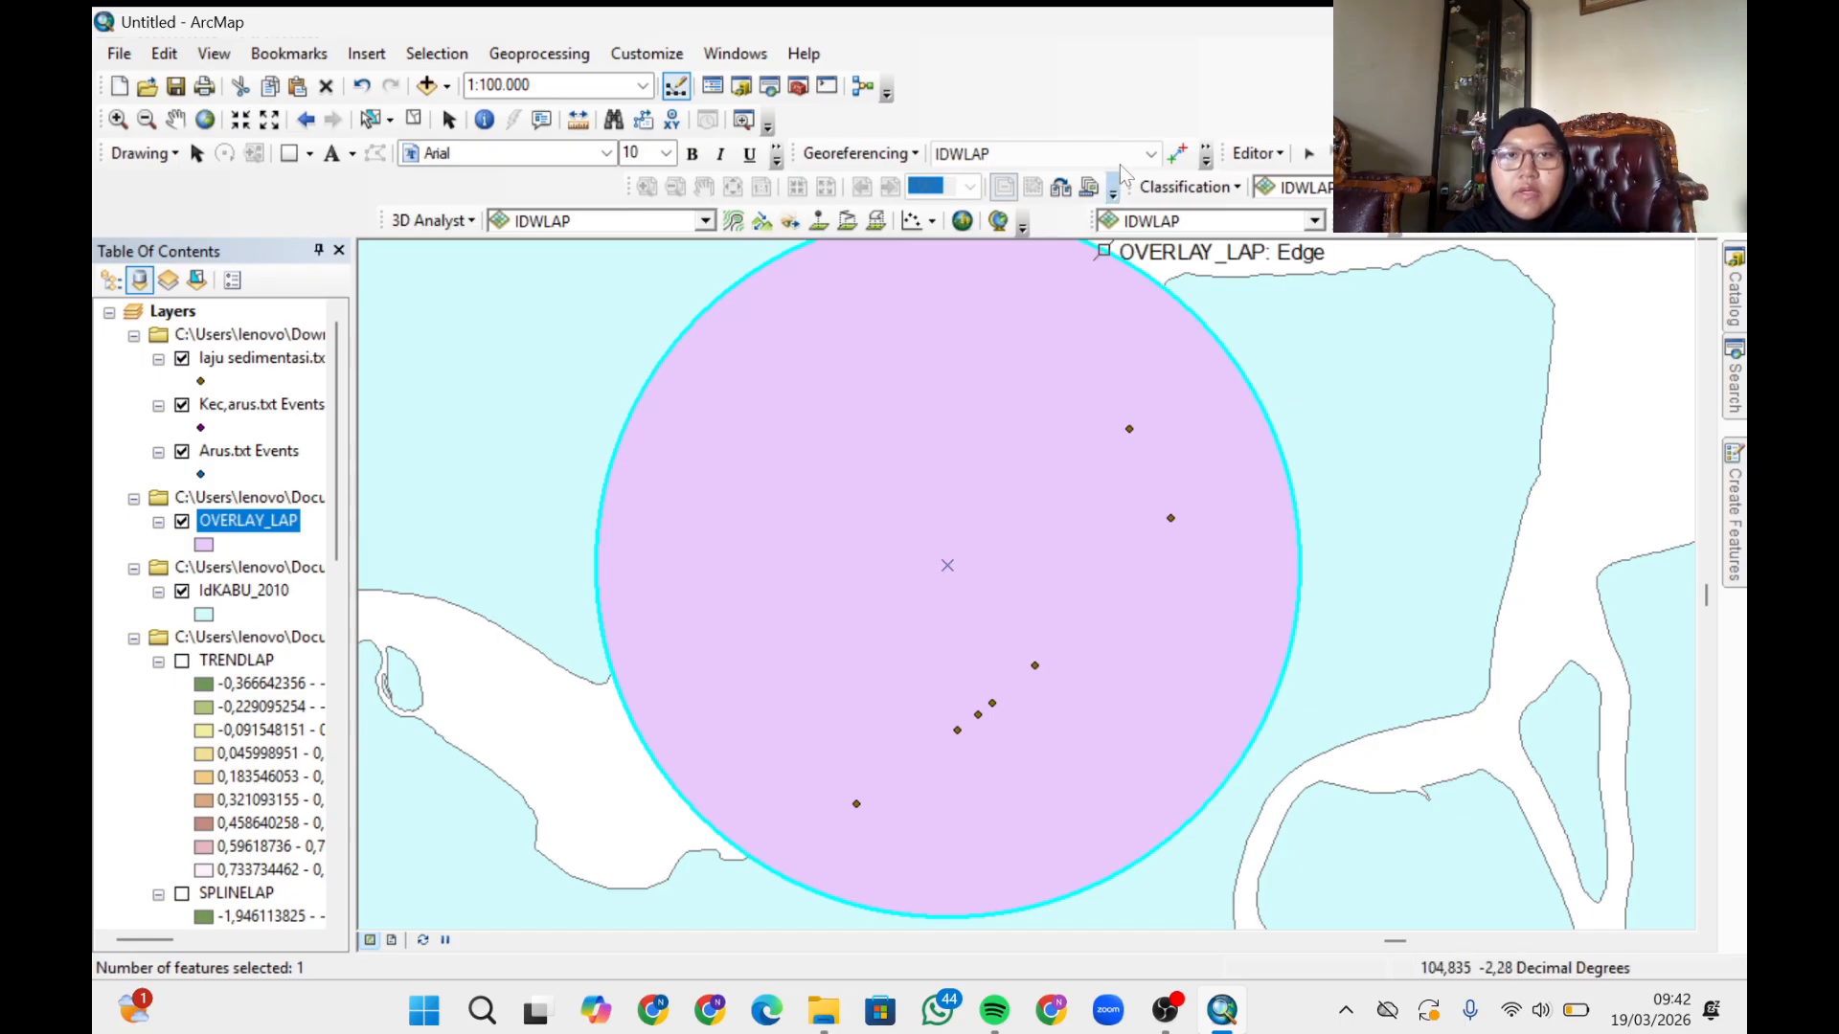
- Stop editing OVERLAY_LAP and save the edits
{"action": "left_click", "coordinate": [1255, 153]}
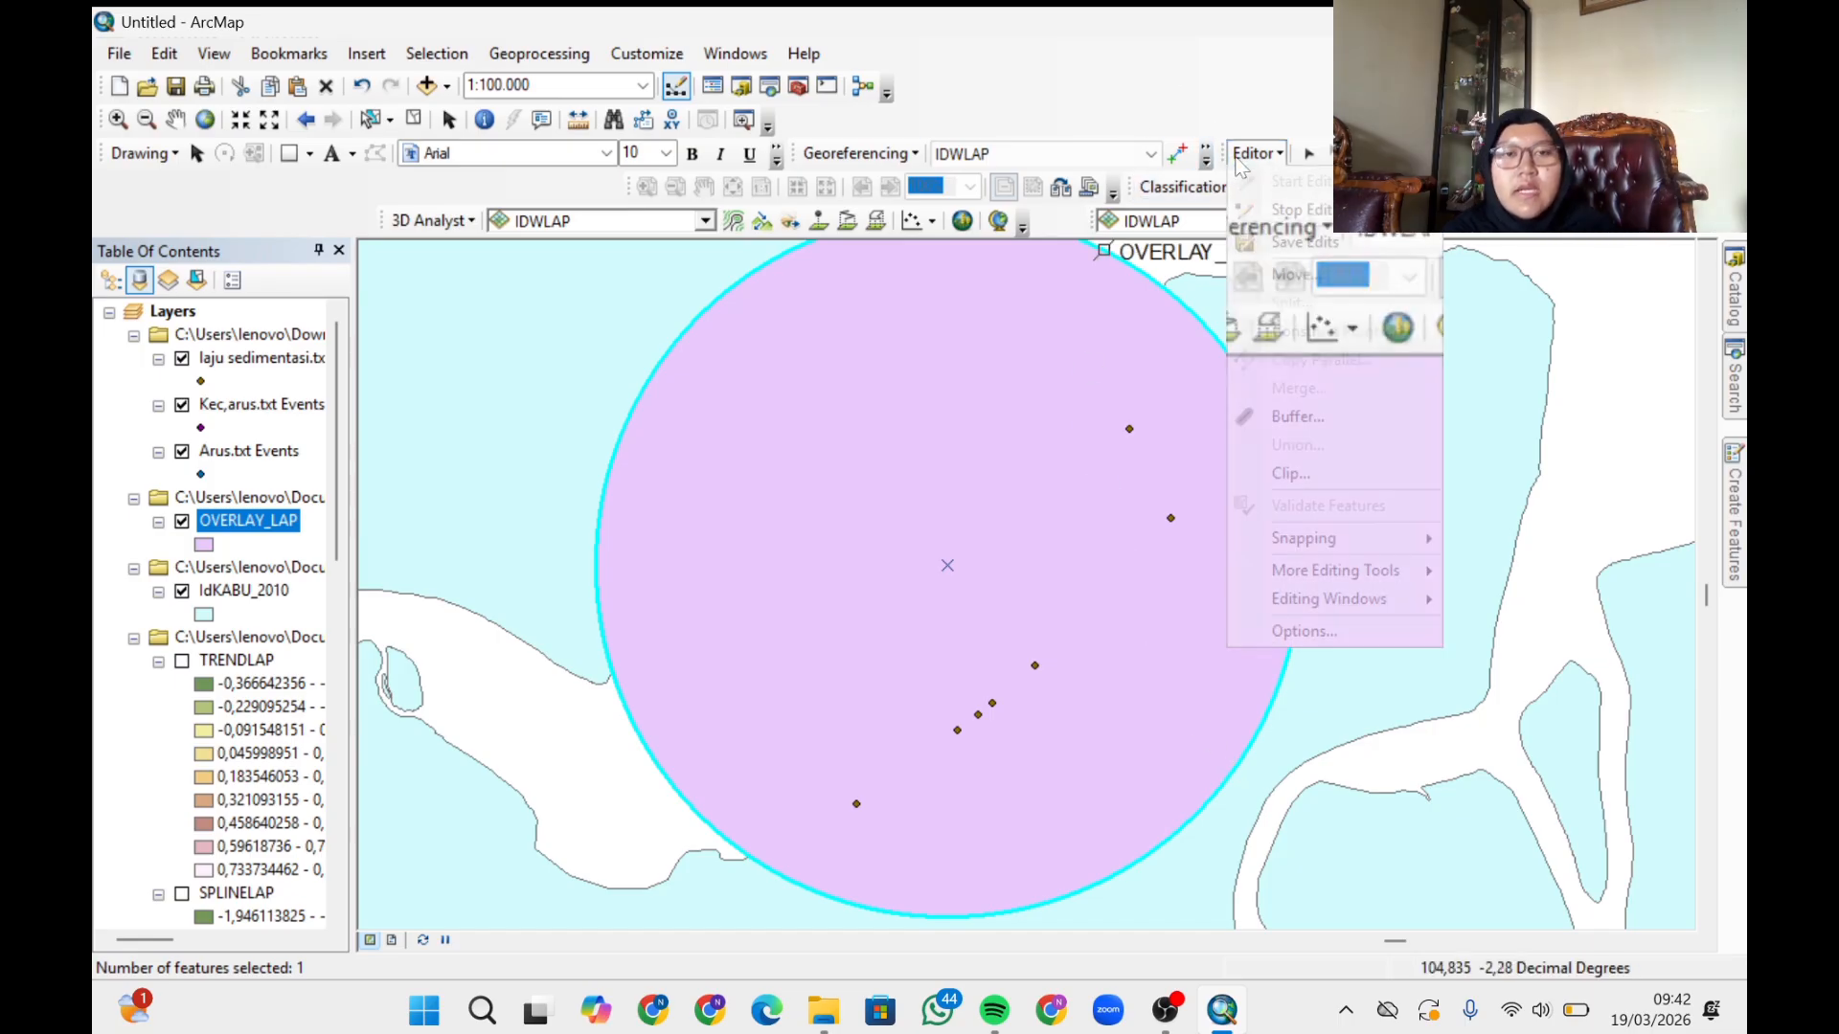
{"action": "left_click", "coordinate": [1300, 213]}
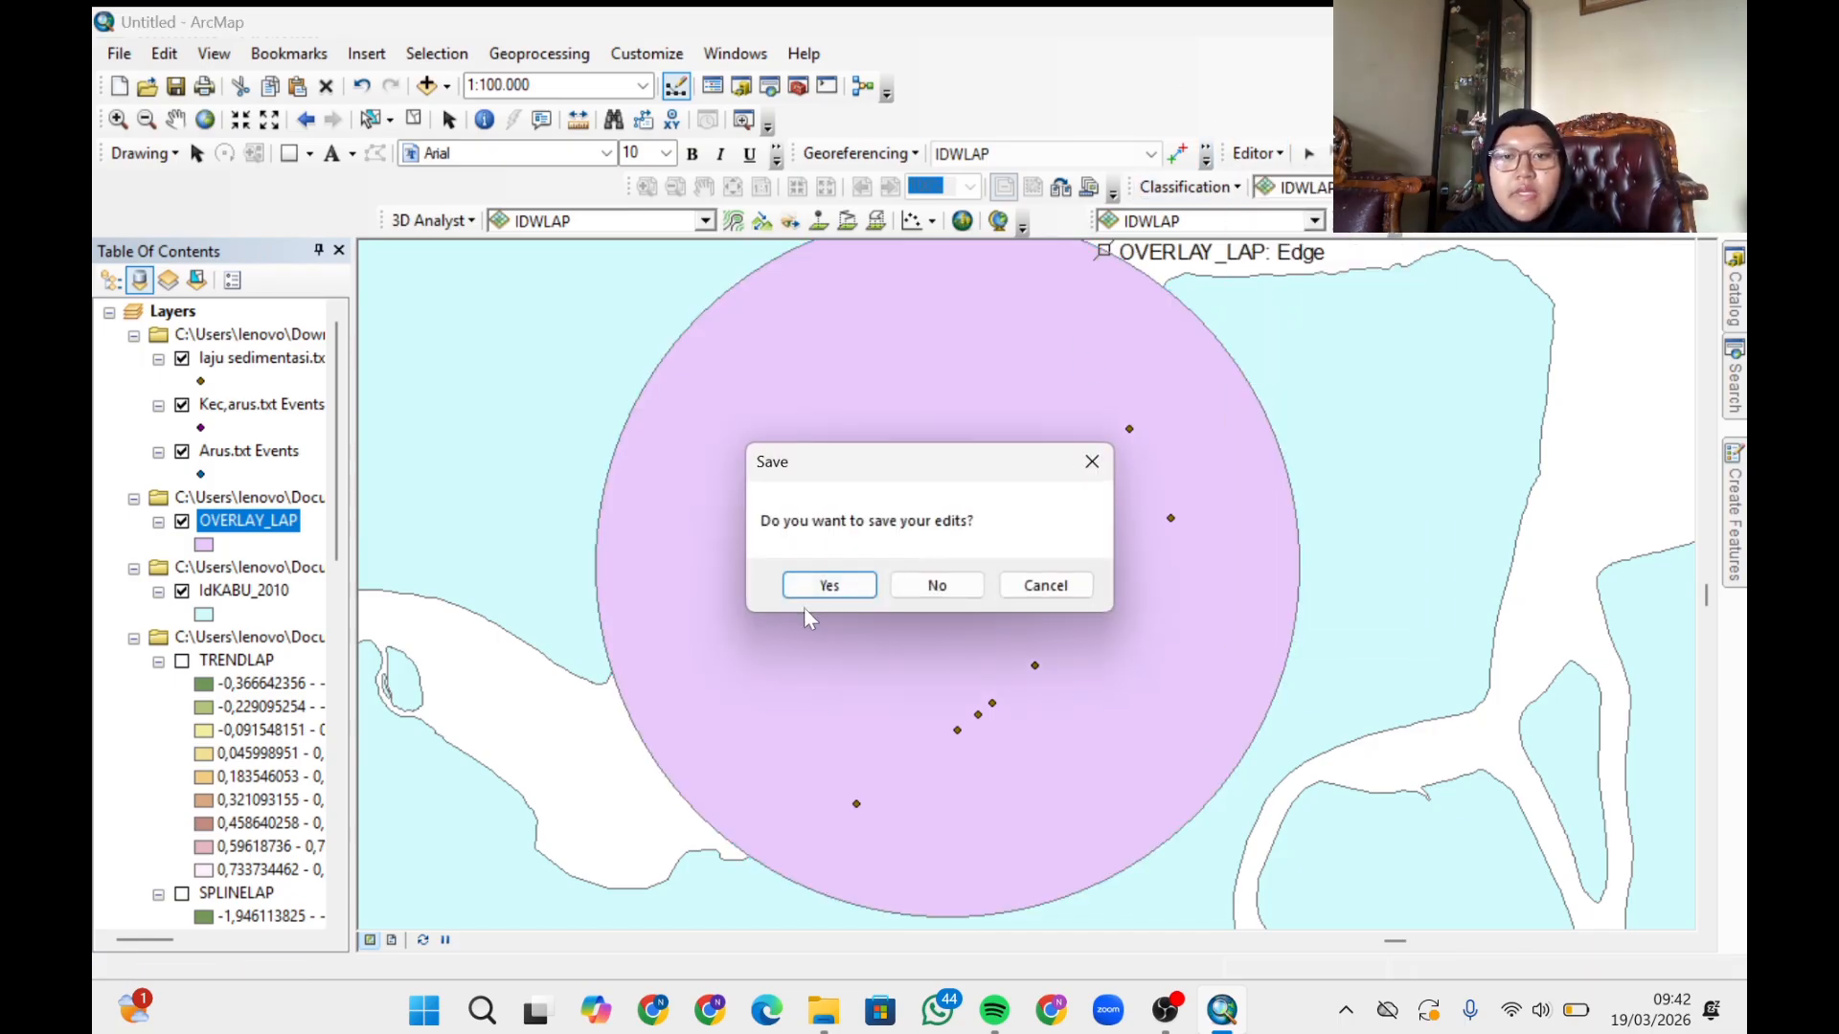
{"action": "left_click", "coordinate": [824, 582]}
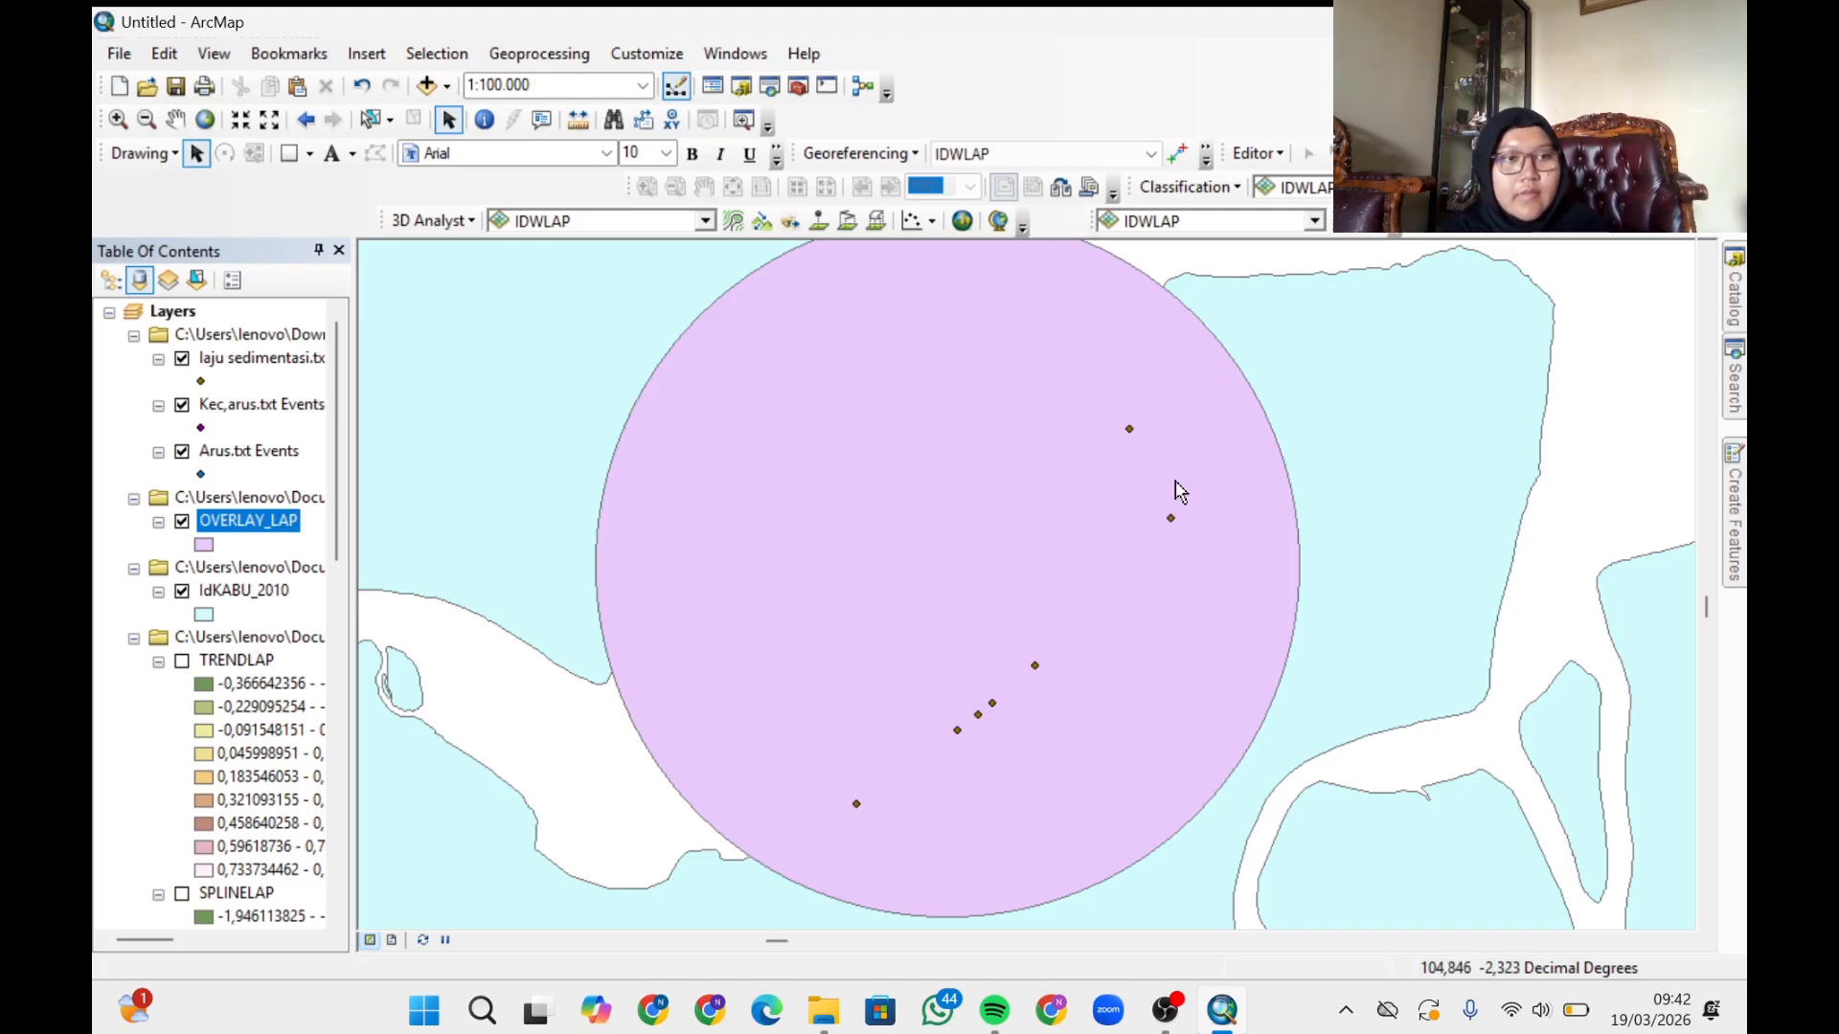
- Search the geoprocessing tools for "erase" and open the Erase (Analysis) tool
{"action": "left_click", "coordinate": [1737, 393]}
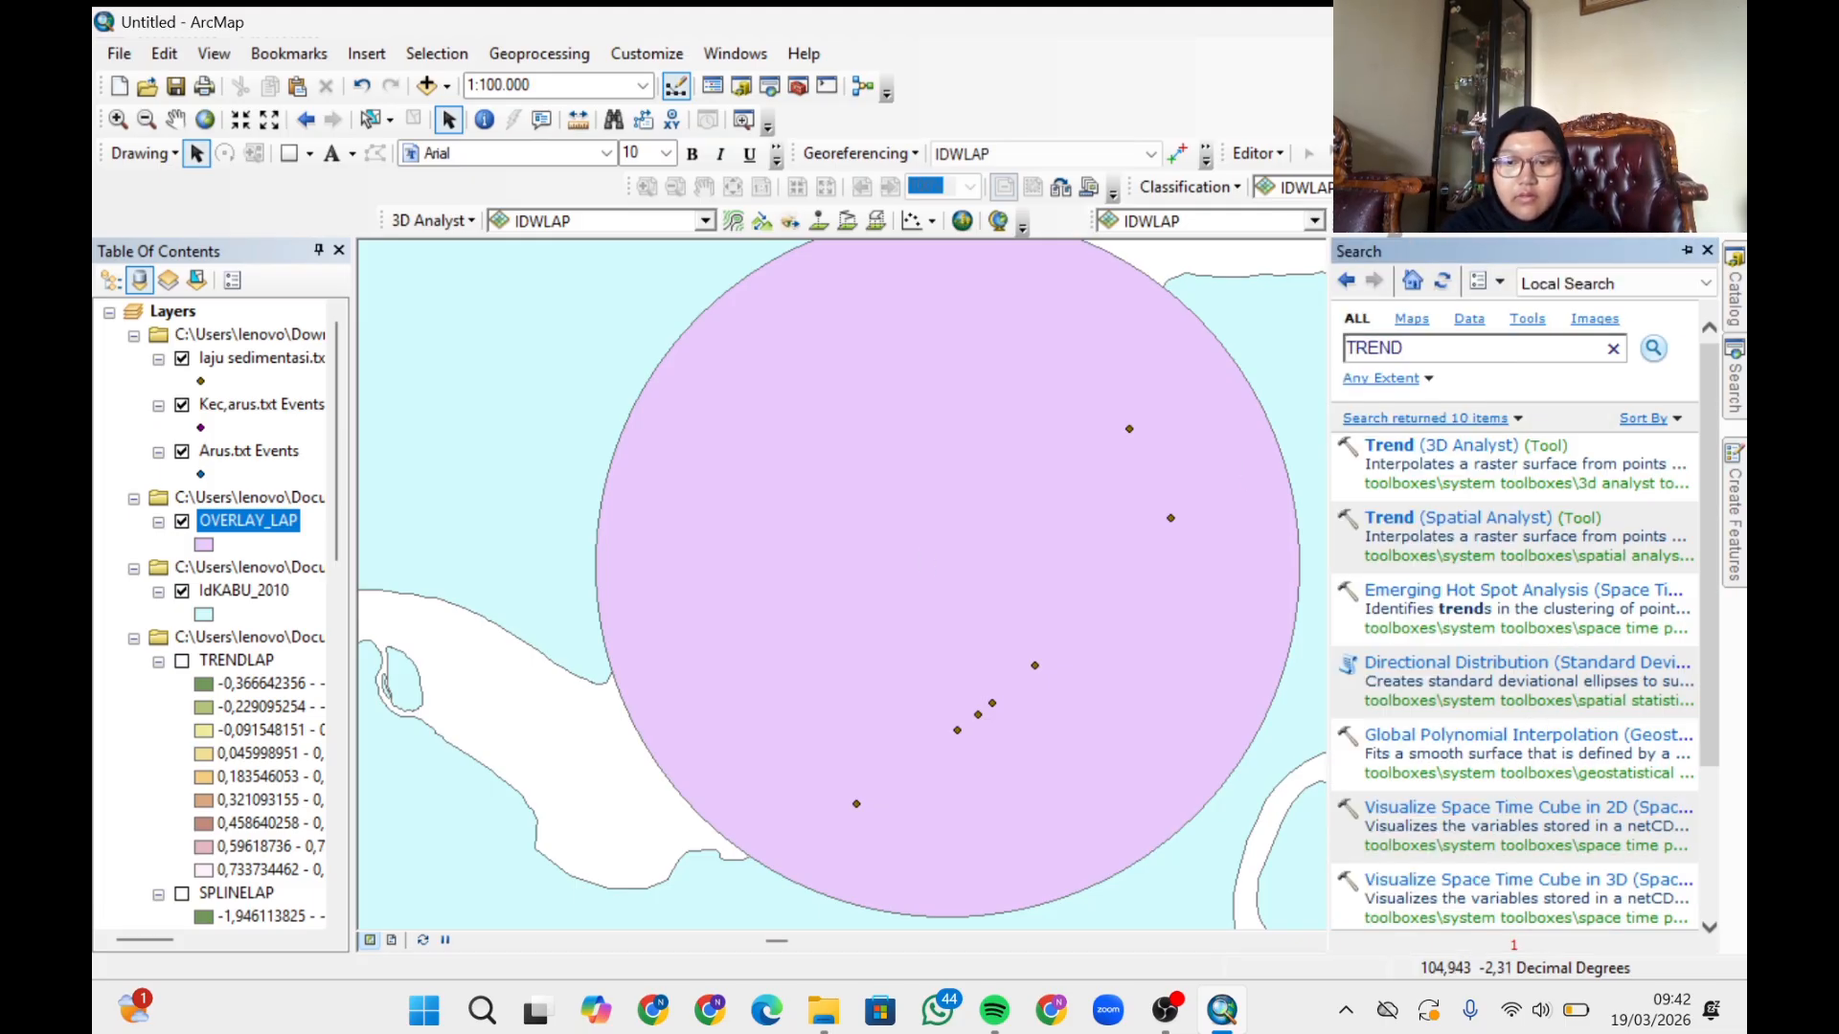
{"action": "left_click", "coordinate": [1379, 347]}
{"action": "key", "text": "BackSpace"}
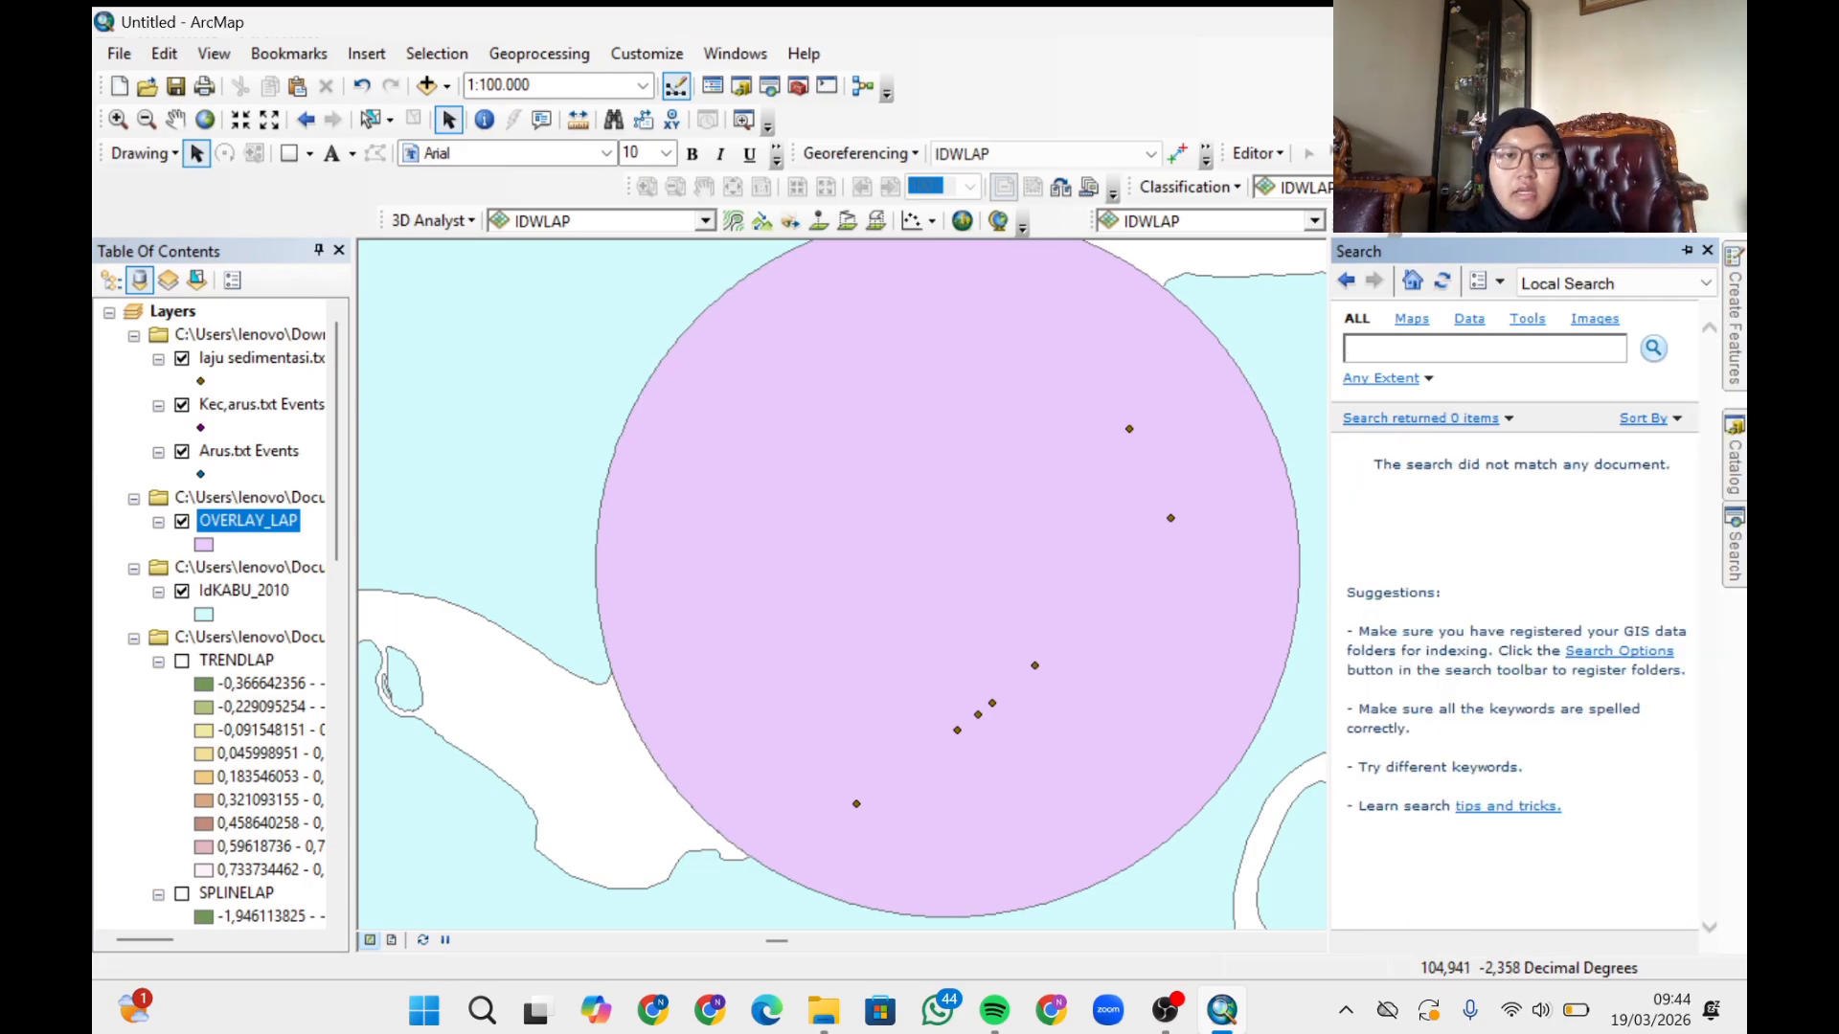
{"action": "type", "text": "erase"}
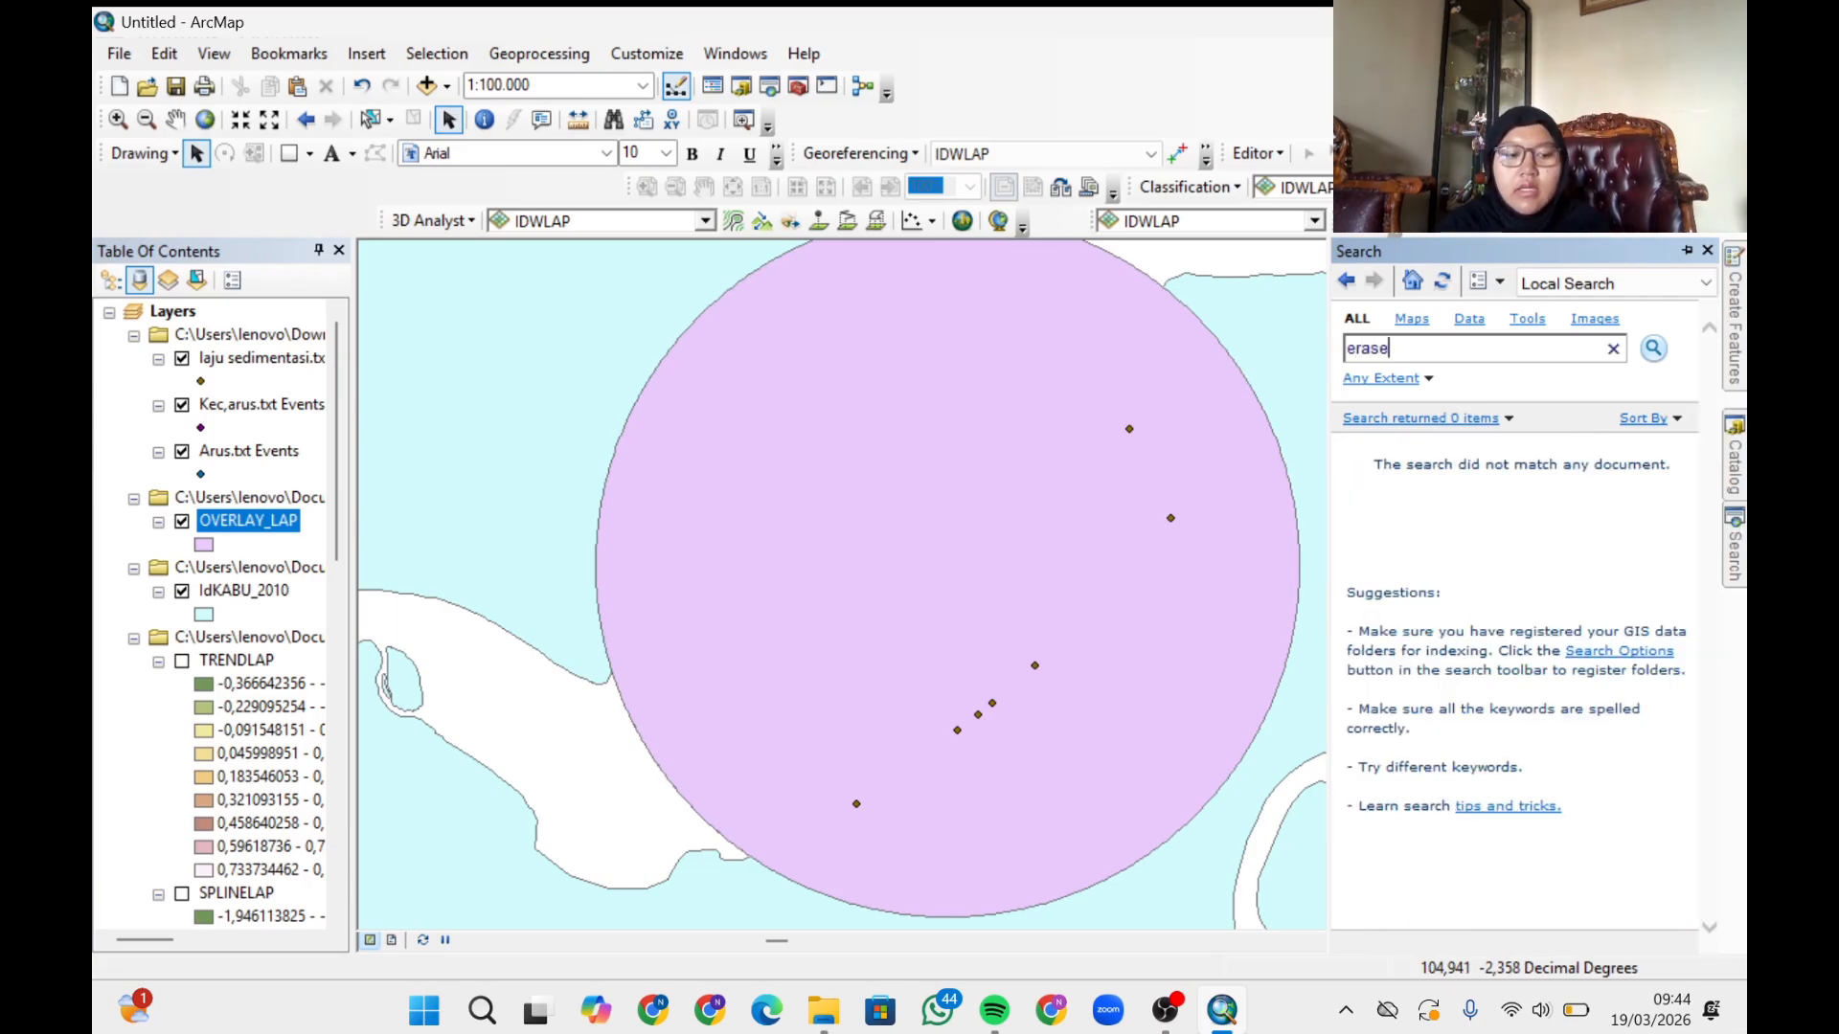
{"action": "key", "text": "Return"}
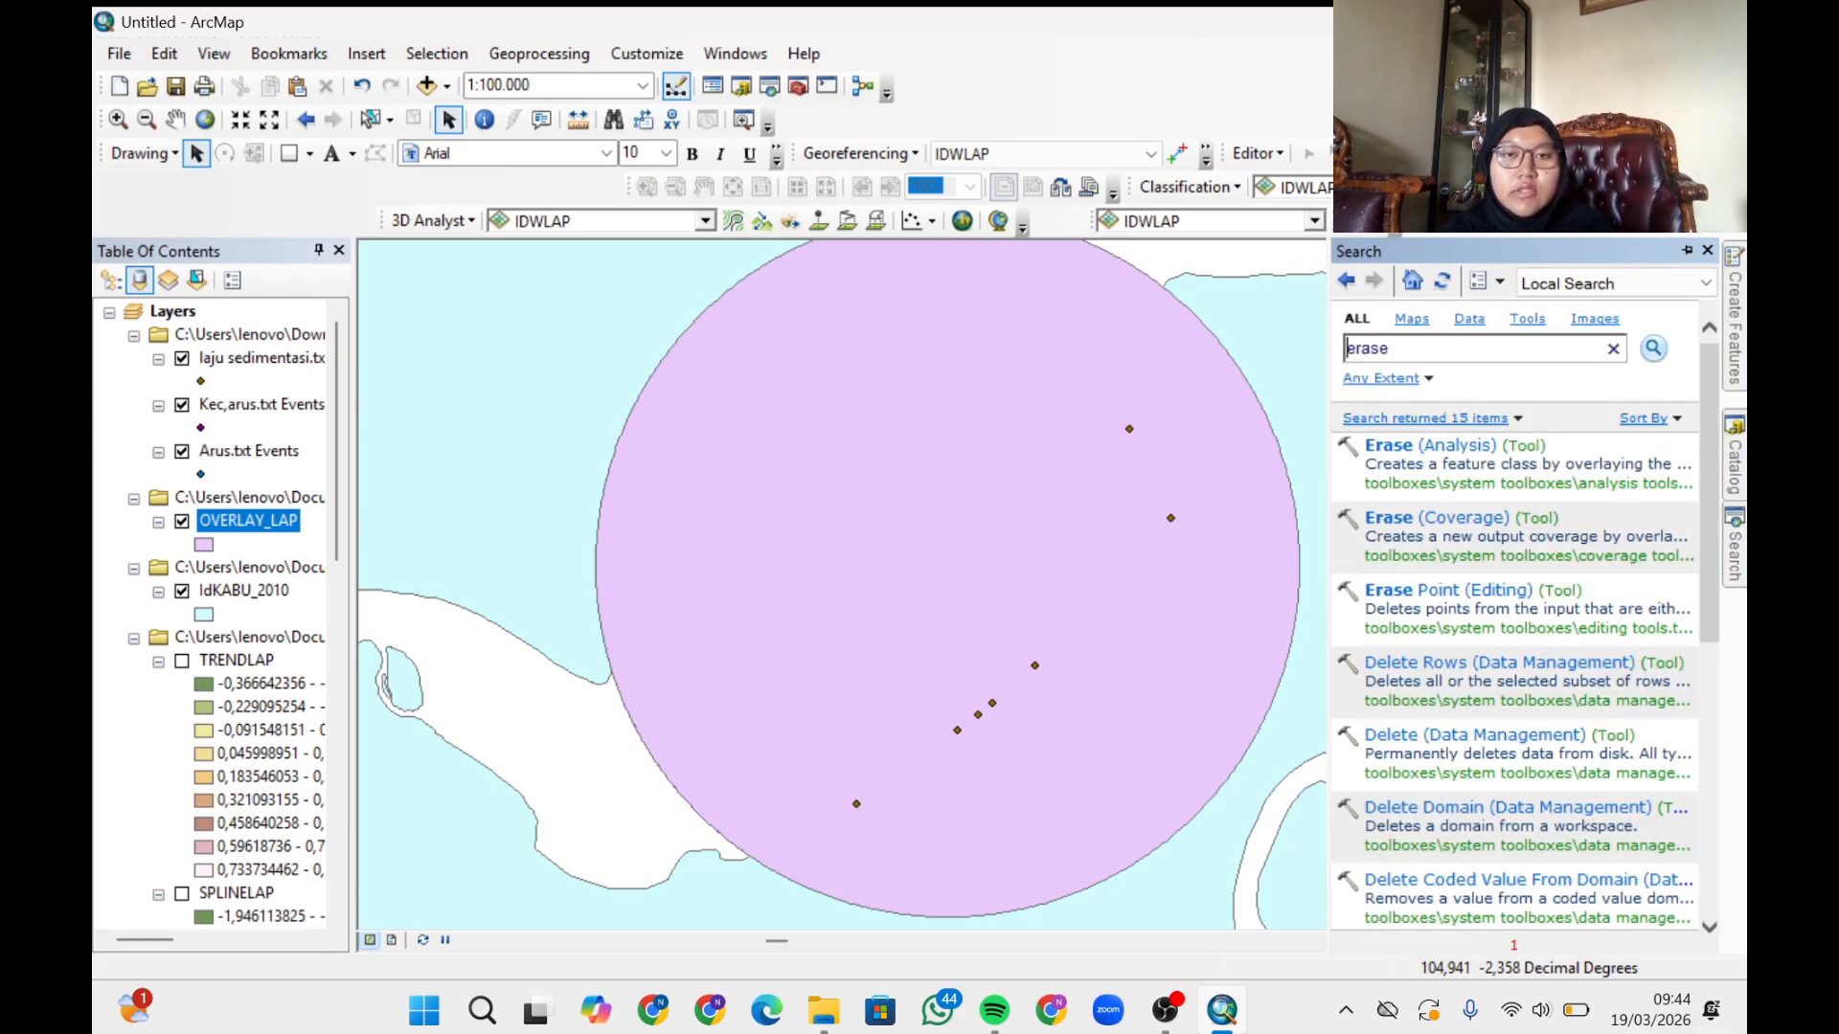
{"action": "left_click", "coordinate": [1385, 444]}
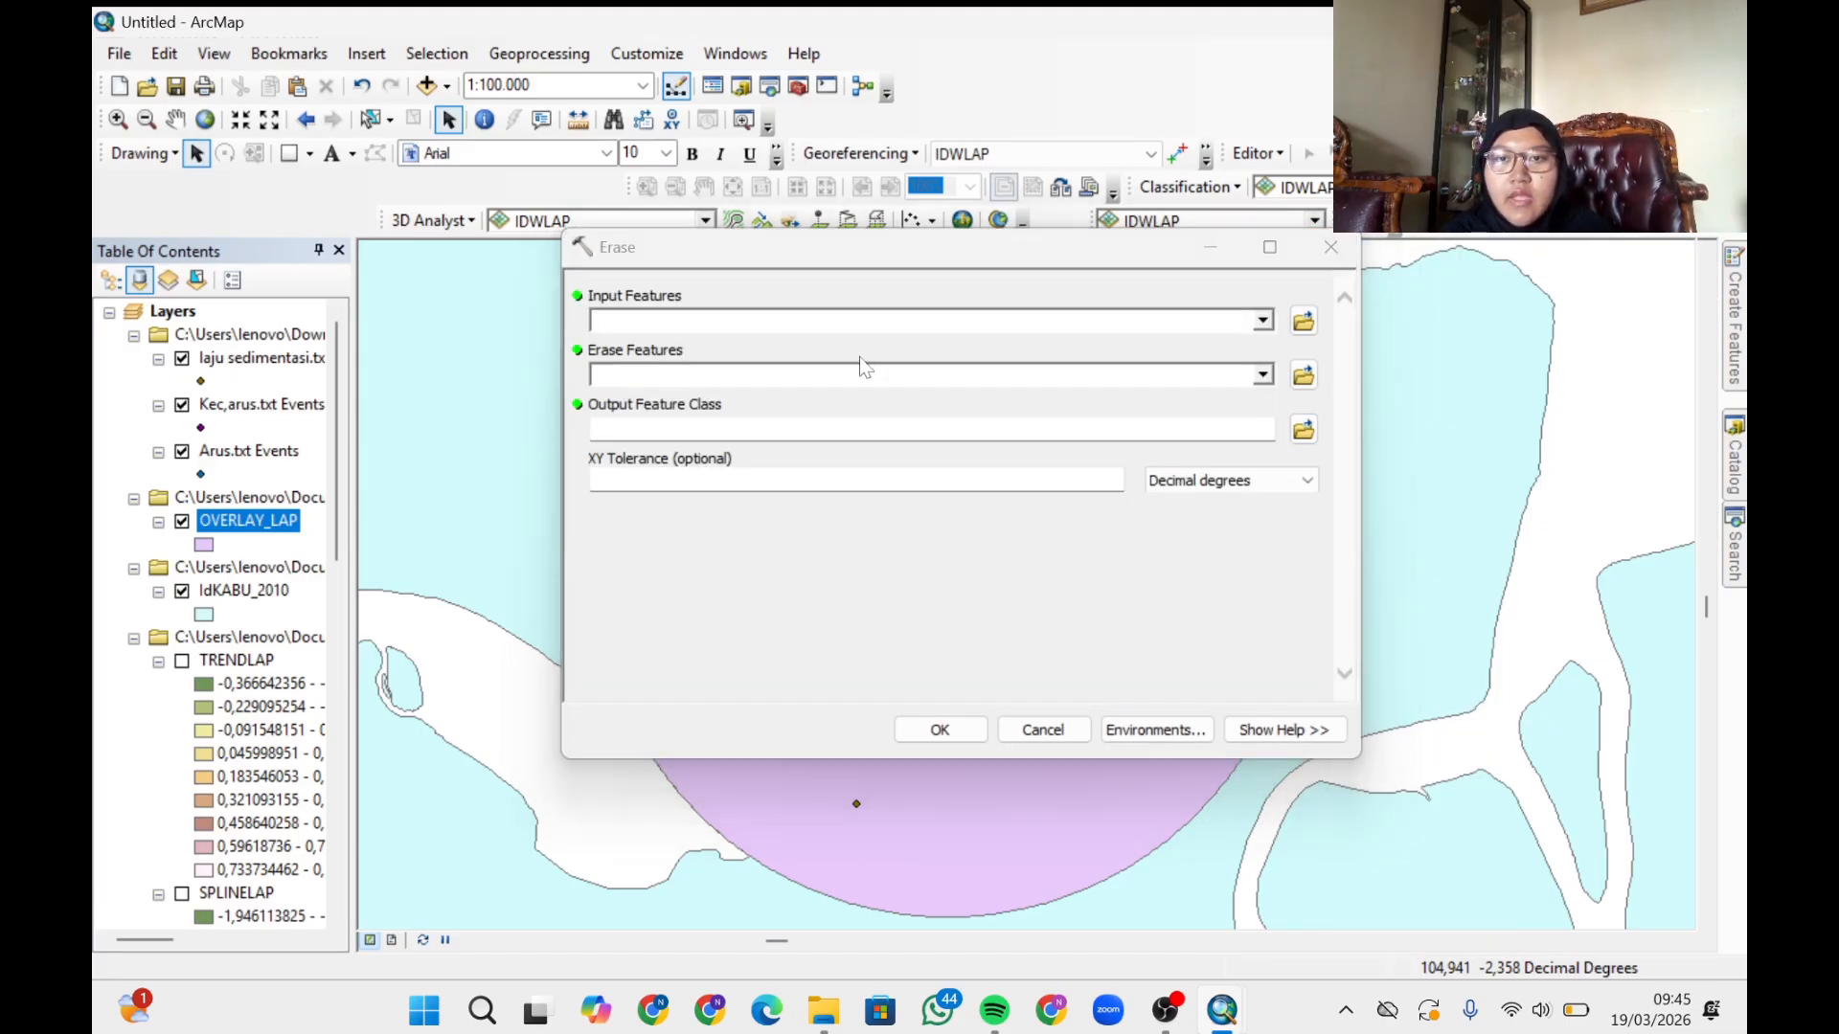
- Erase the IdKABU_2010 area from OVERLAY_LAP into ERASELAP.shp in the interpolasi overlay folder, and hide the OVERLAY_LAP and ERASELAP layers
{"action": "left_click", "coordinate": [1264, 322]}
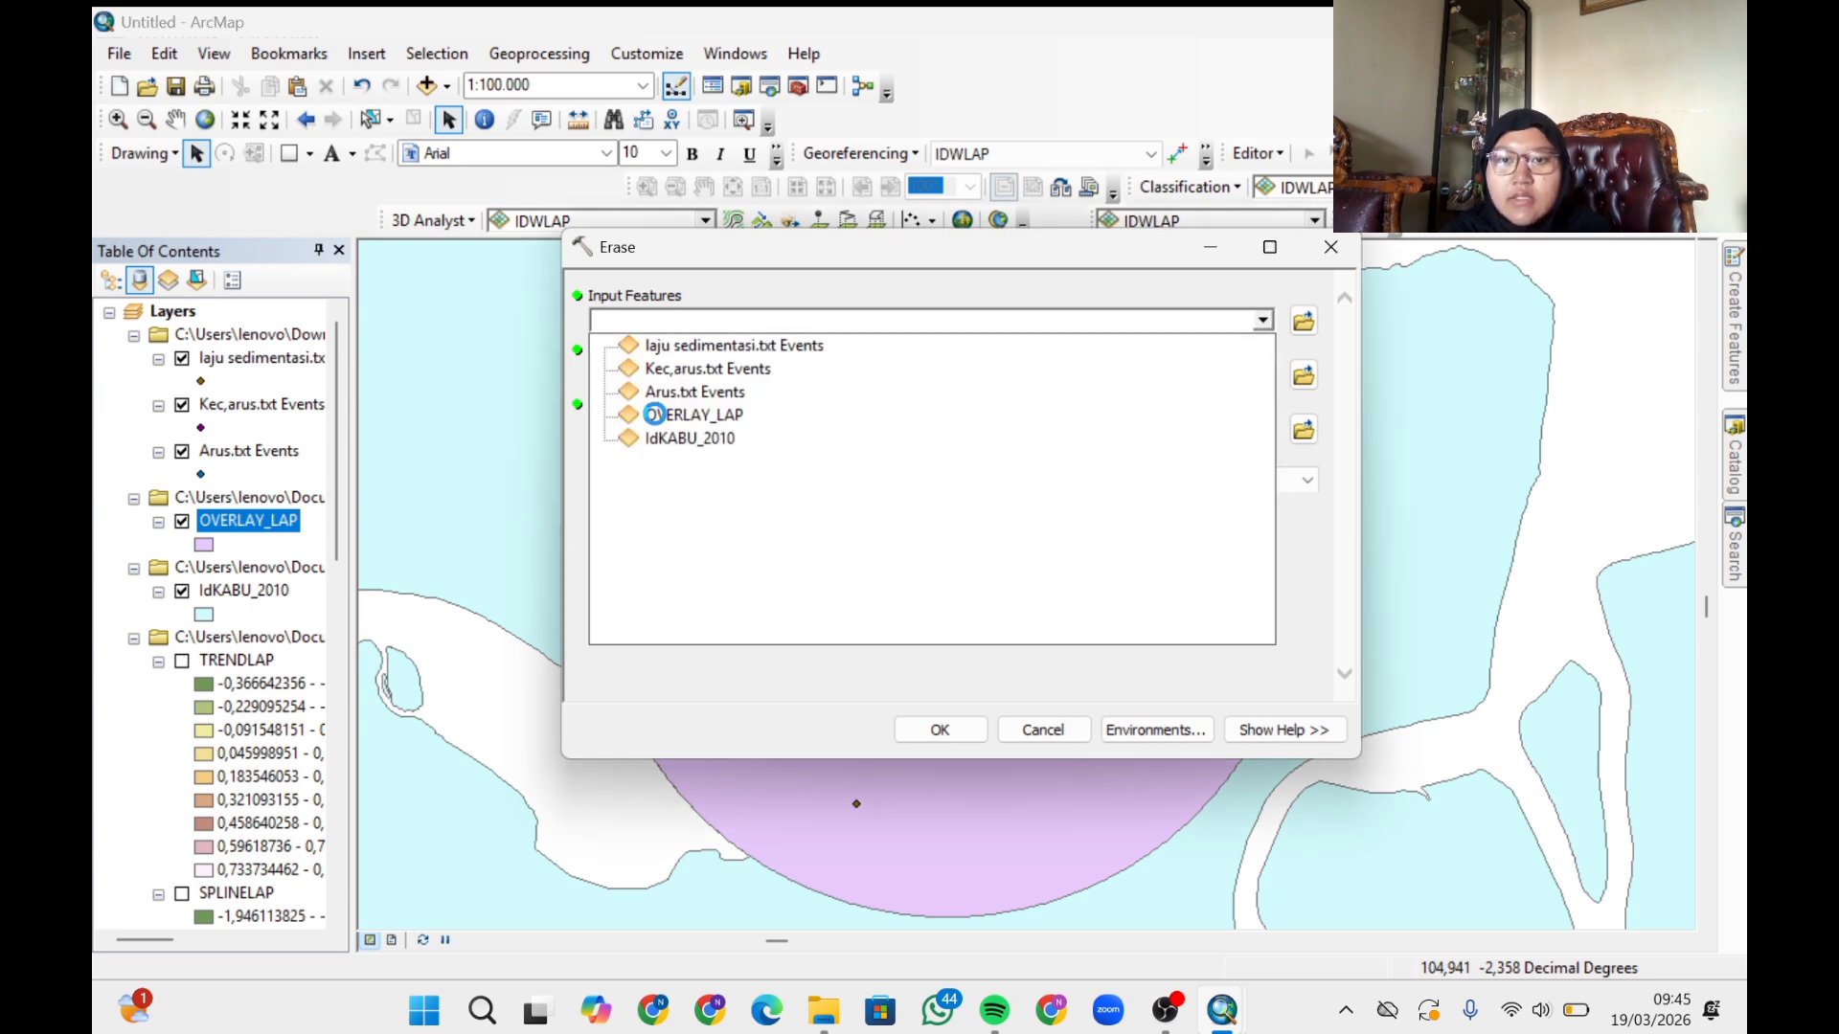
{"action": "left_click", "coordinate": [657, 419]}
{"action": "left_click", "coordinate": [1265, 376]}
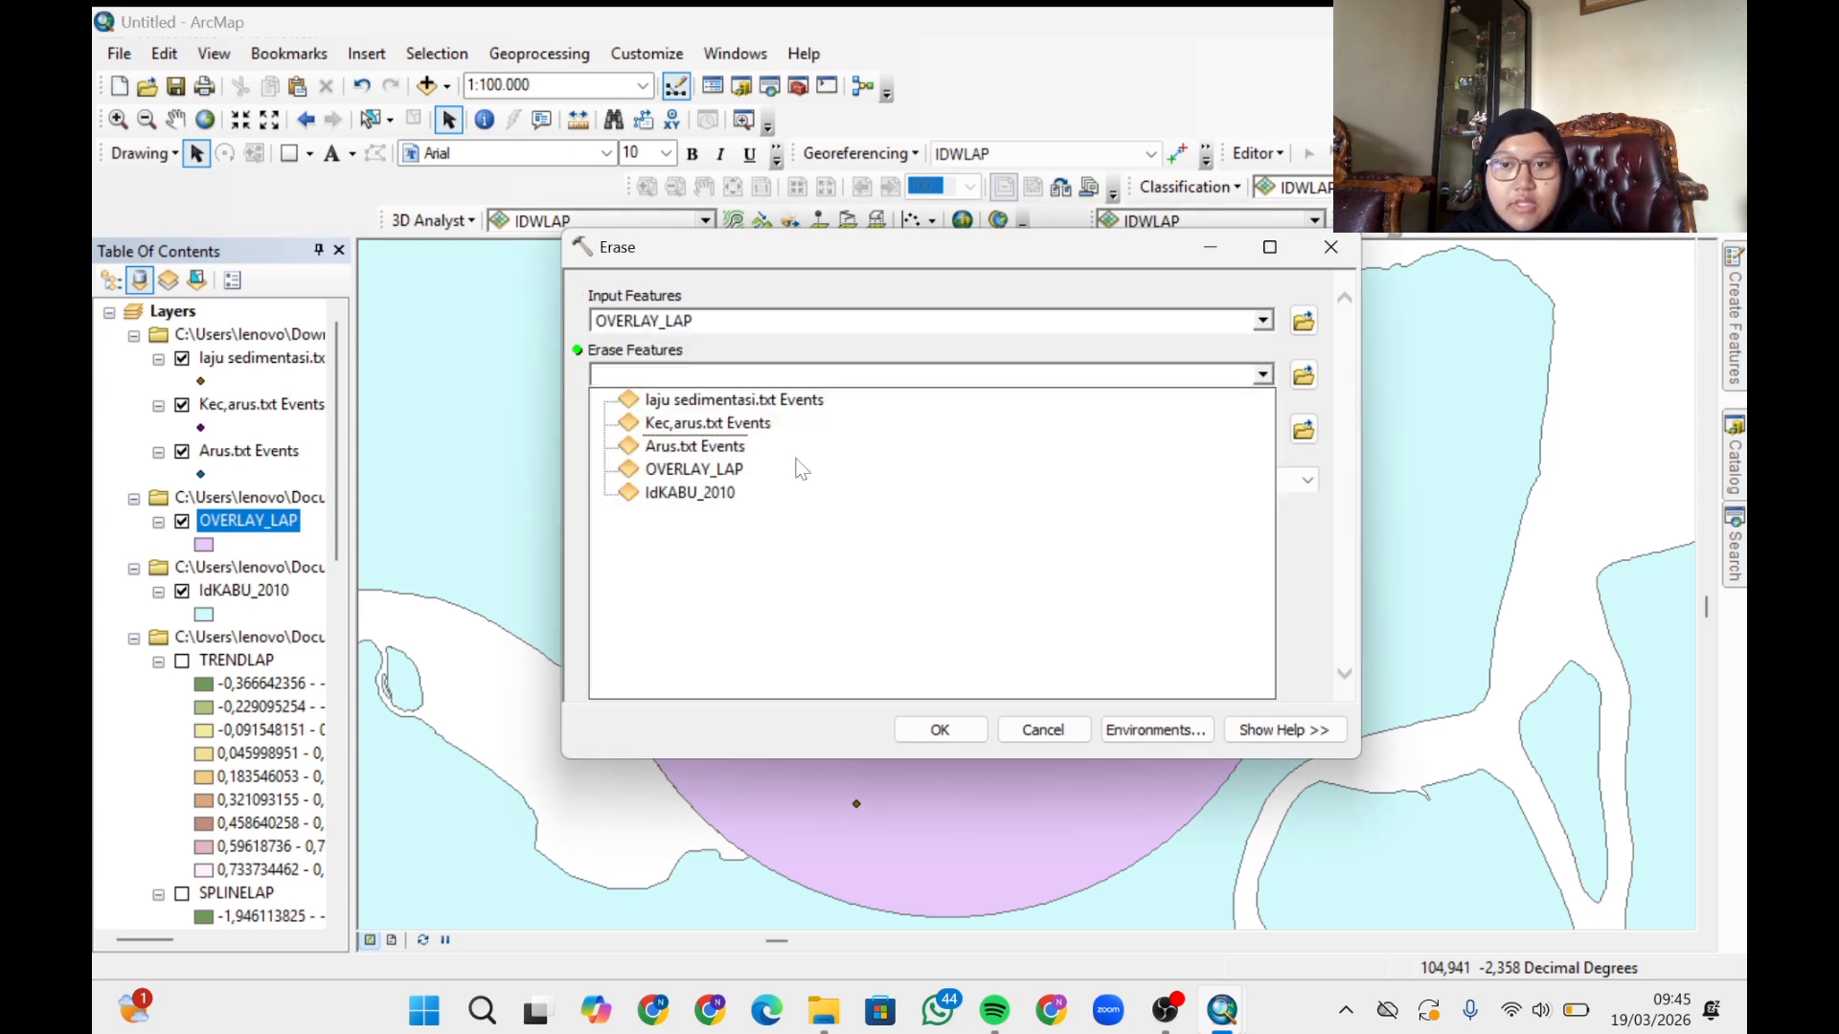
{"action": "left_click", "coordinate": [677, 498]}
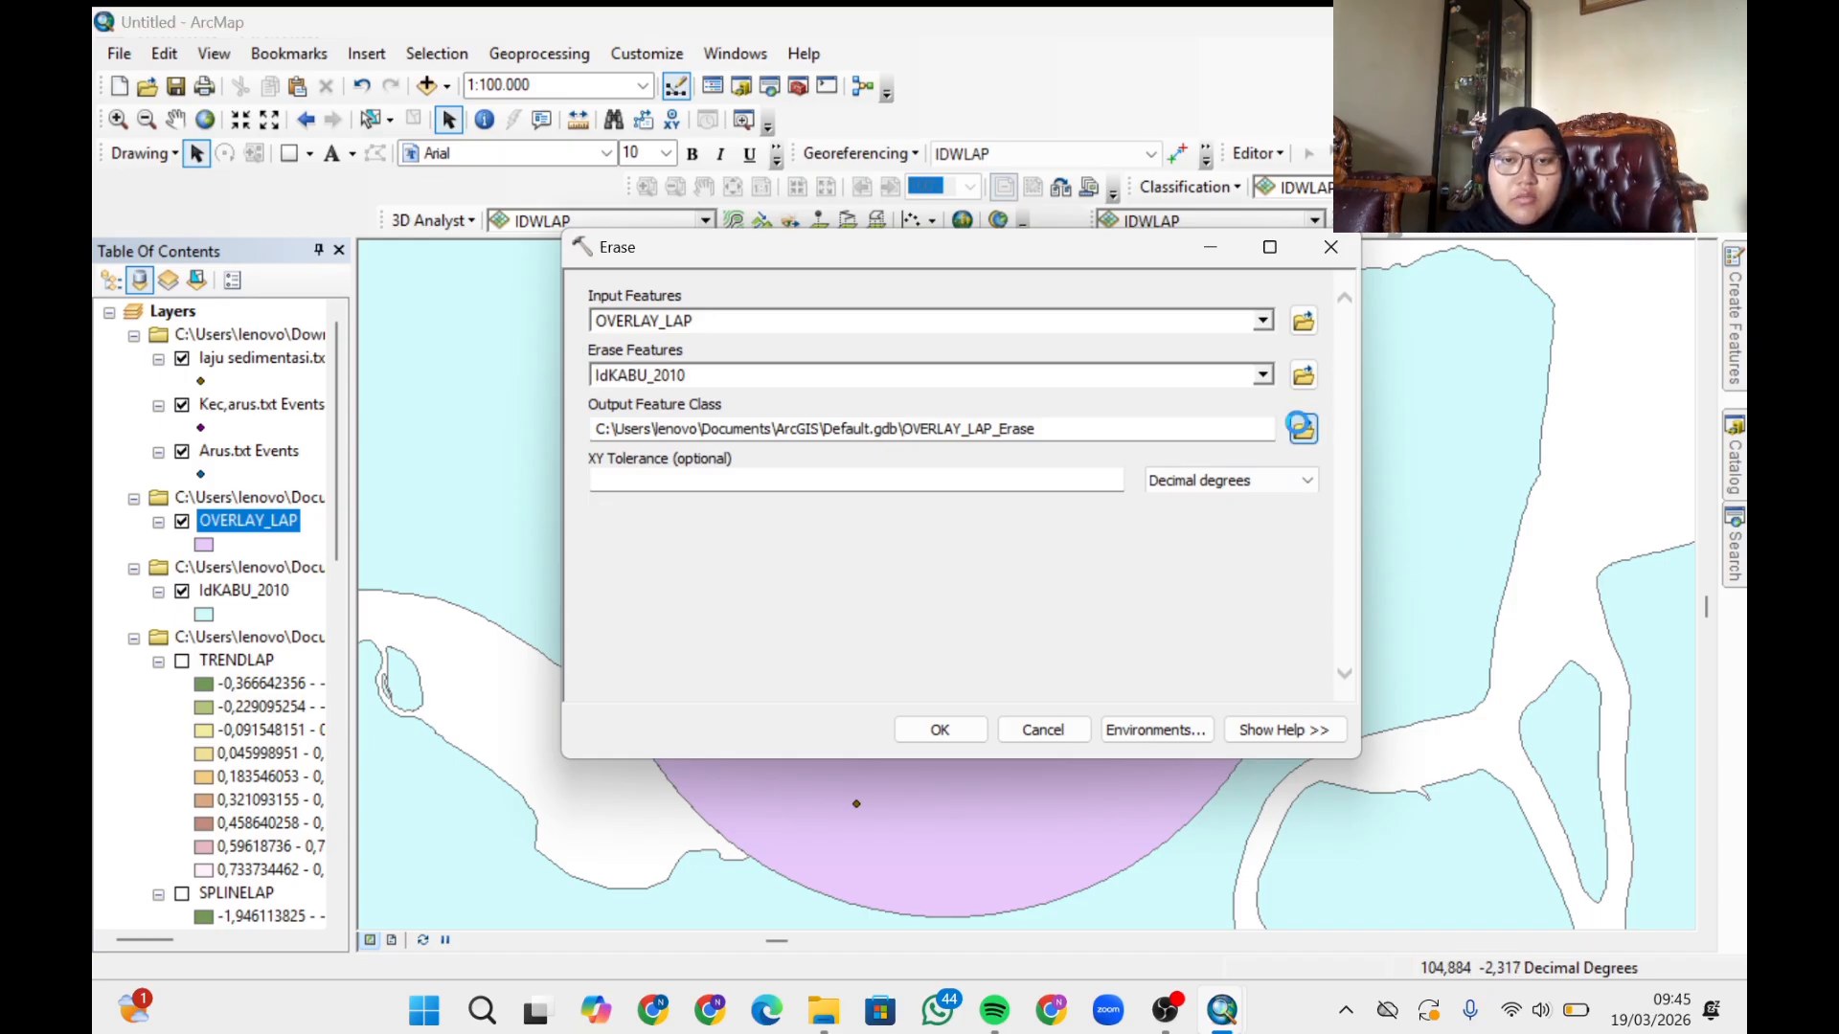
{"action": "left_click", "coordinate": [1302, 429]}
{"action": "type", "text": "ERASELAP"}
{"action": "left_click", "coordinate": [1214, 632]}
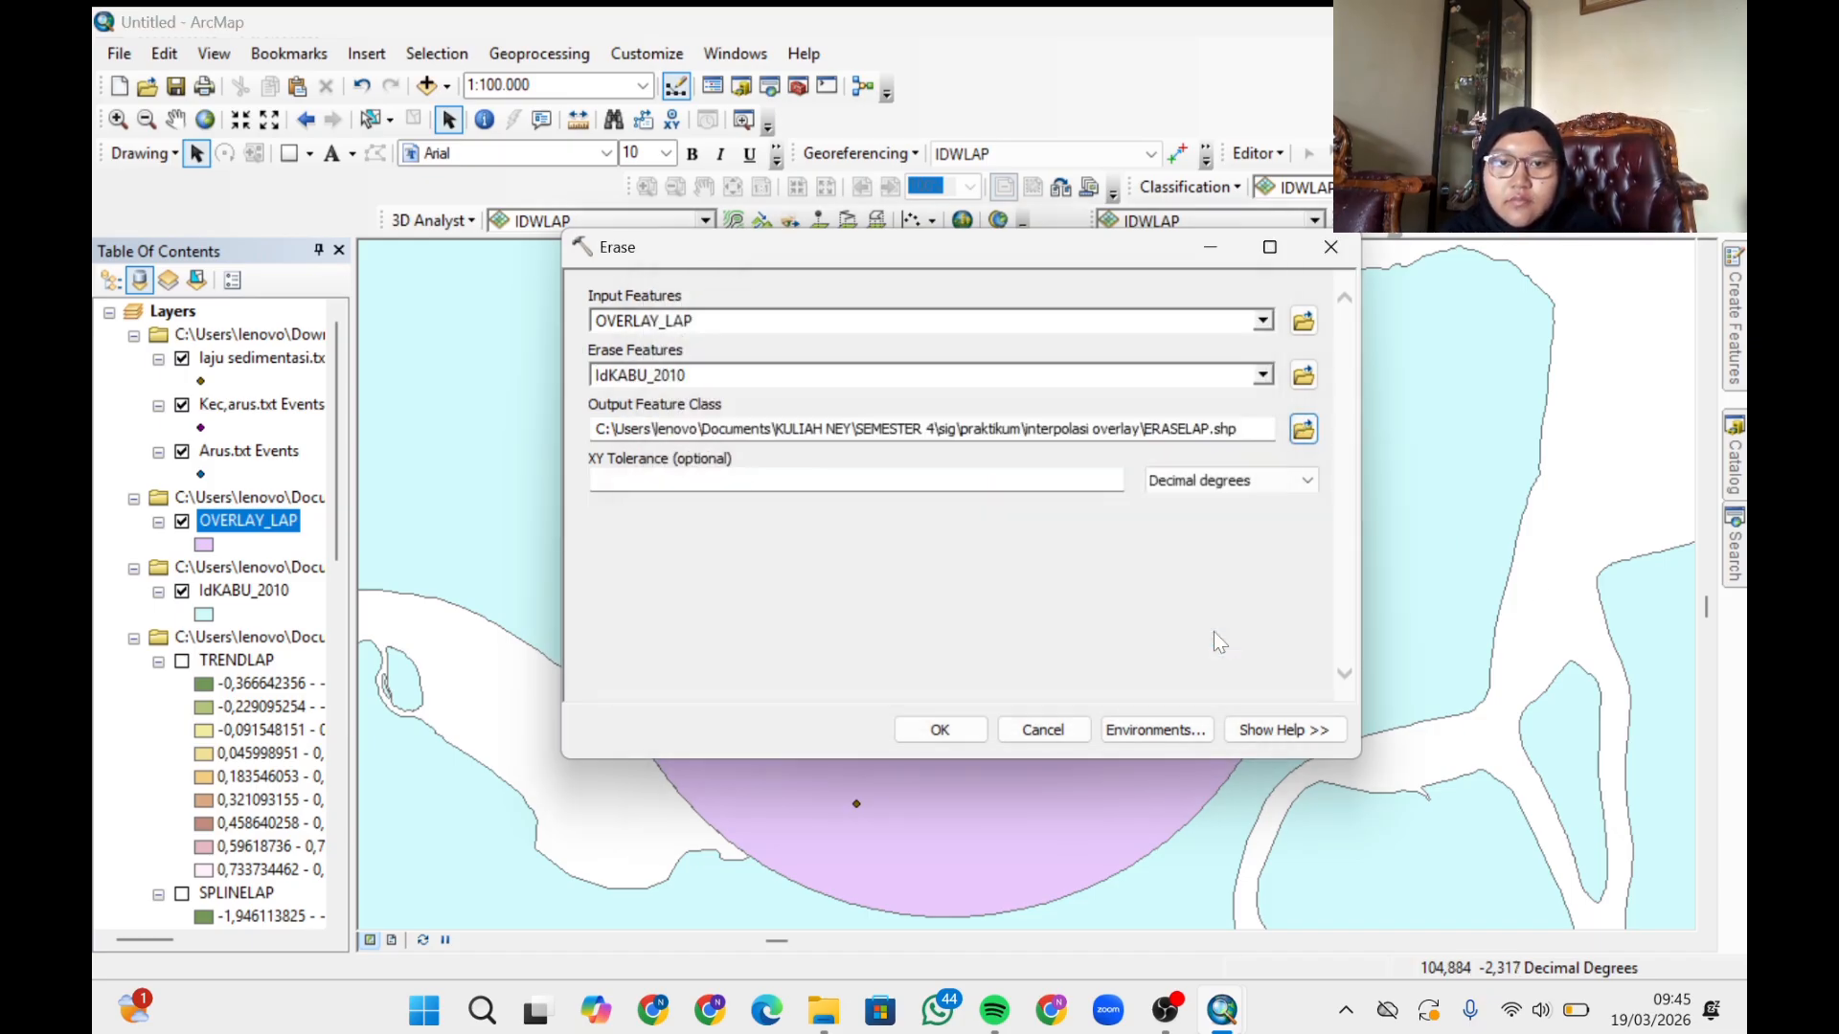
{"action": "left_click", "coordinate": [940, 731]}
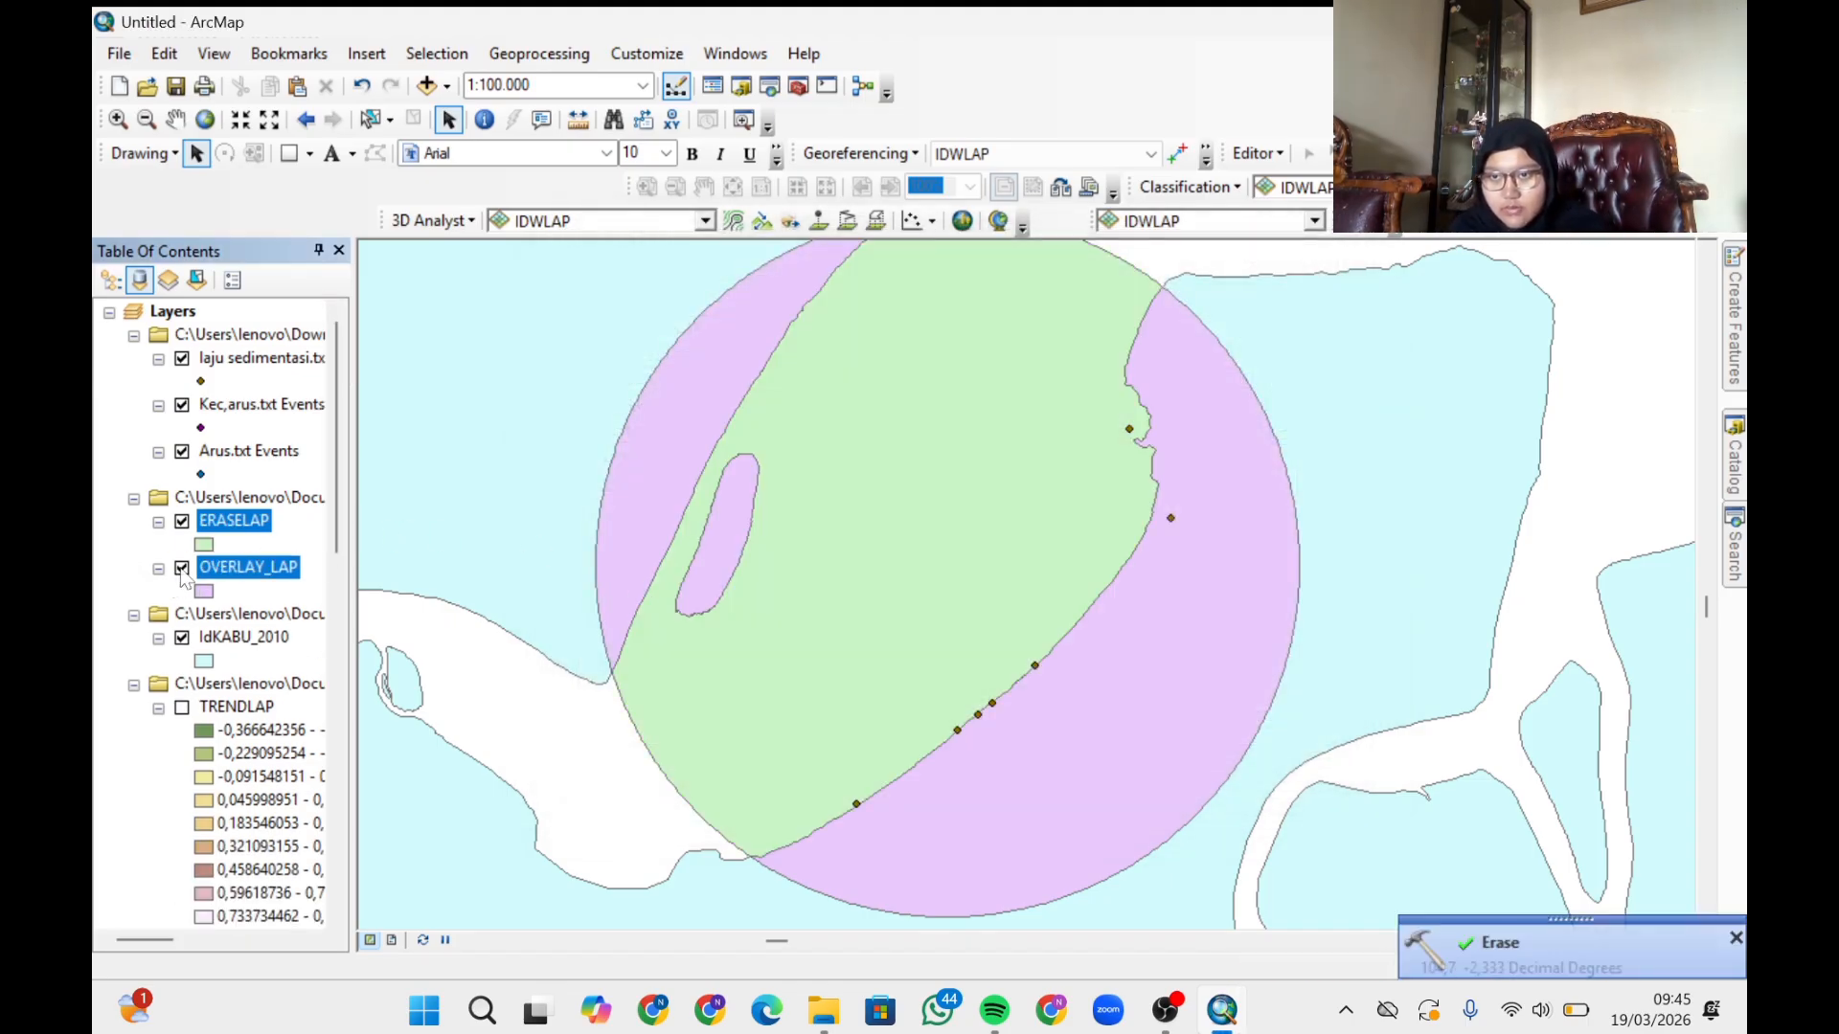
{"action": "left_click", "coordinate": [182, 569]}
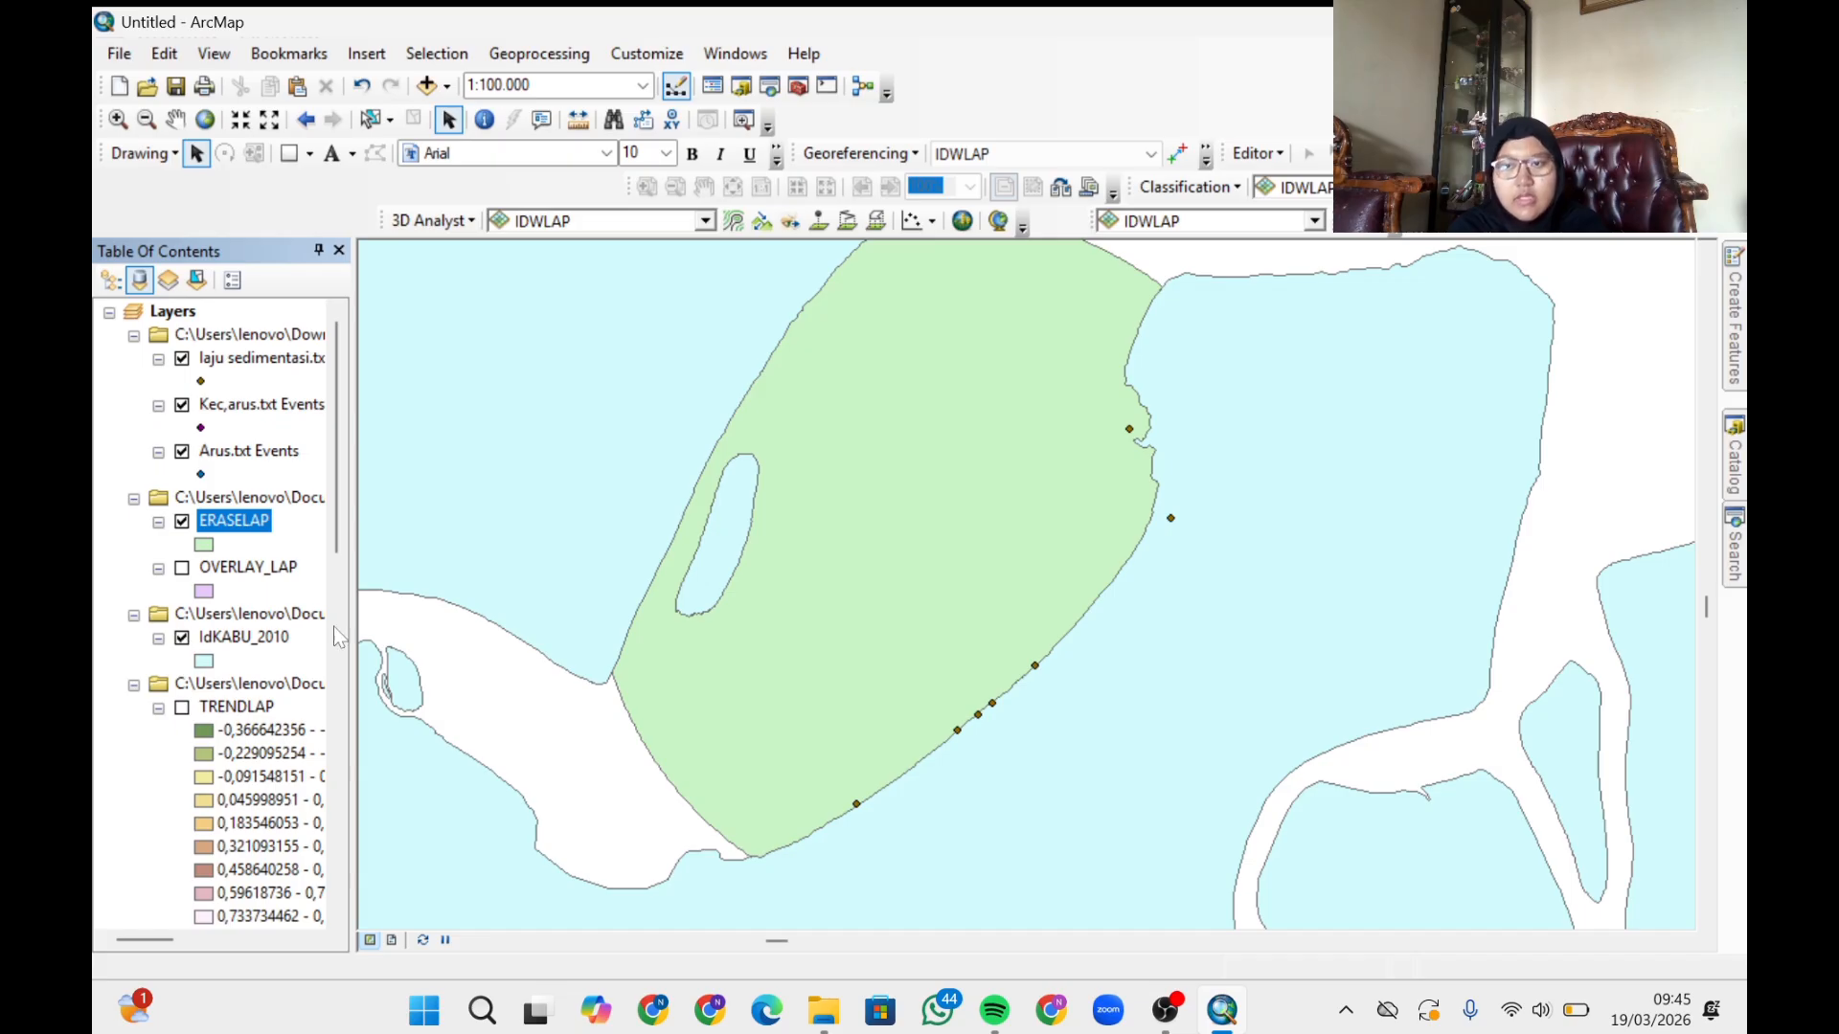
{"action": "left_click", "coordinate": [182, 522]}
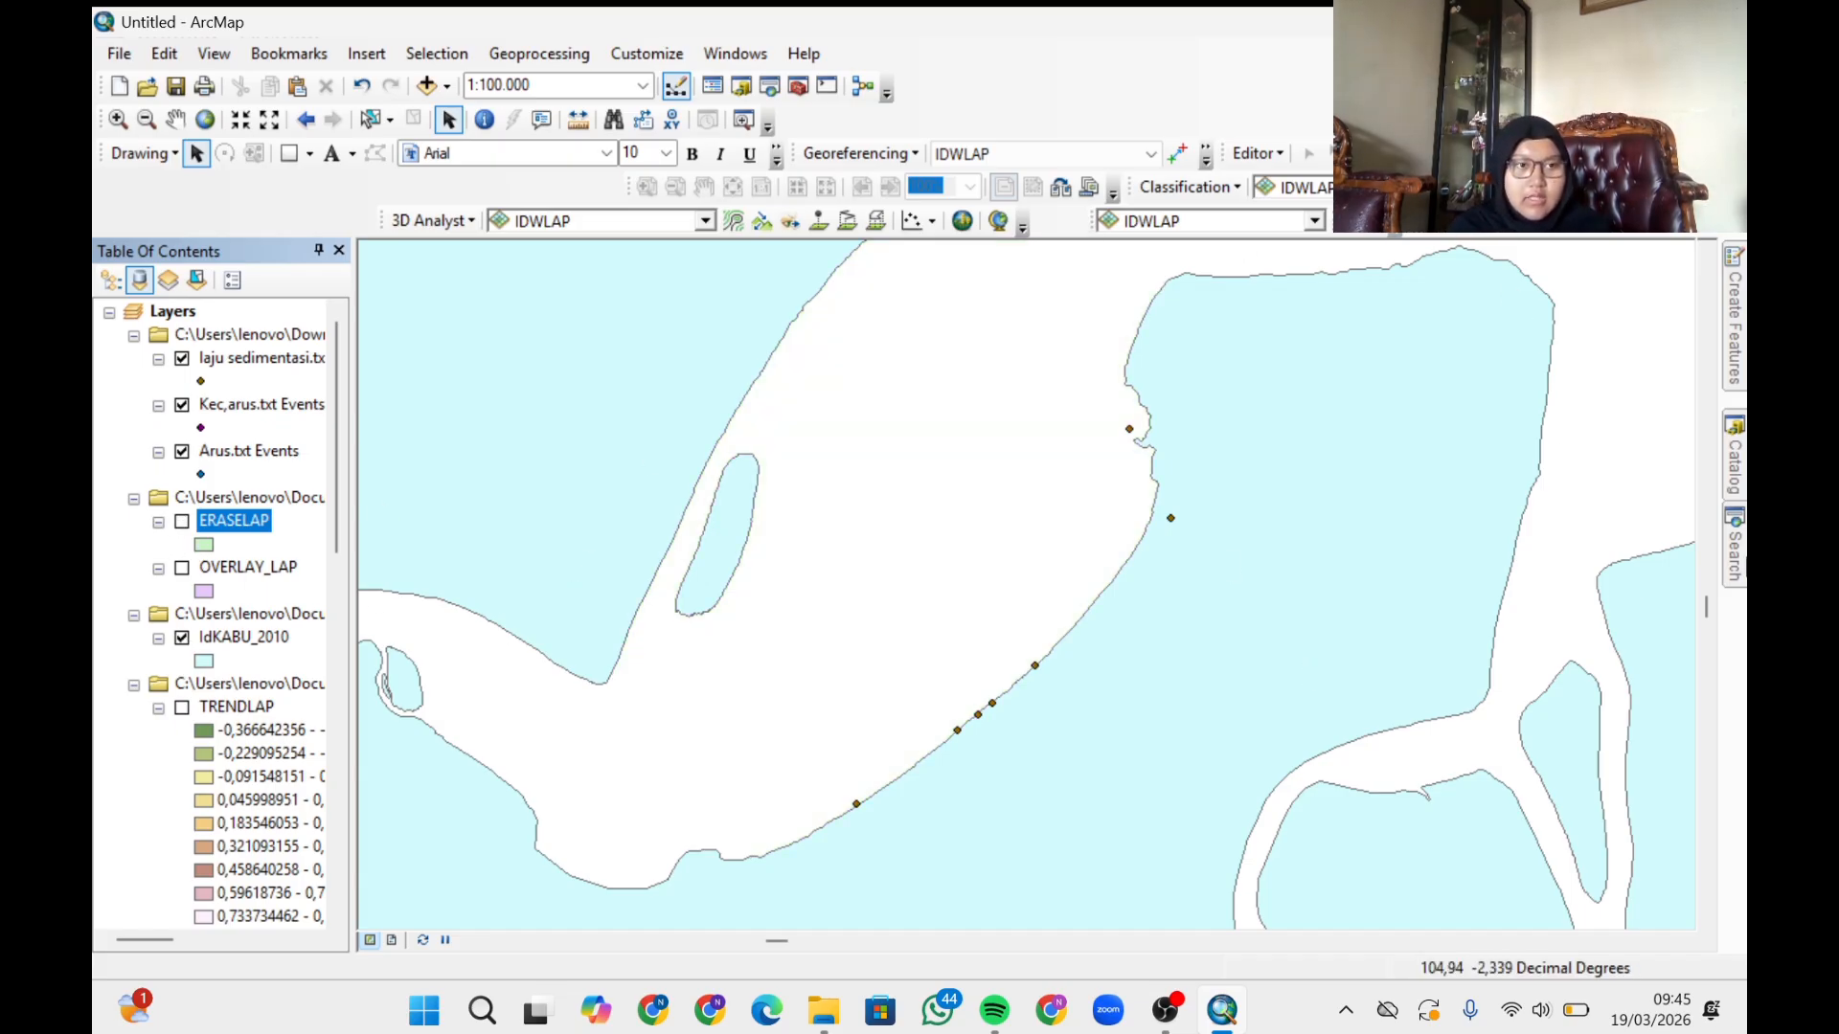
- Search the geoprocessing tools for "identity" and open the Identity (Analysis) tool
{"action": "left_click", "coordinate": [1736, 560]}
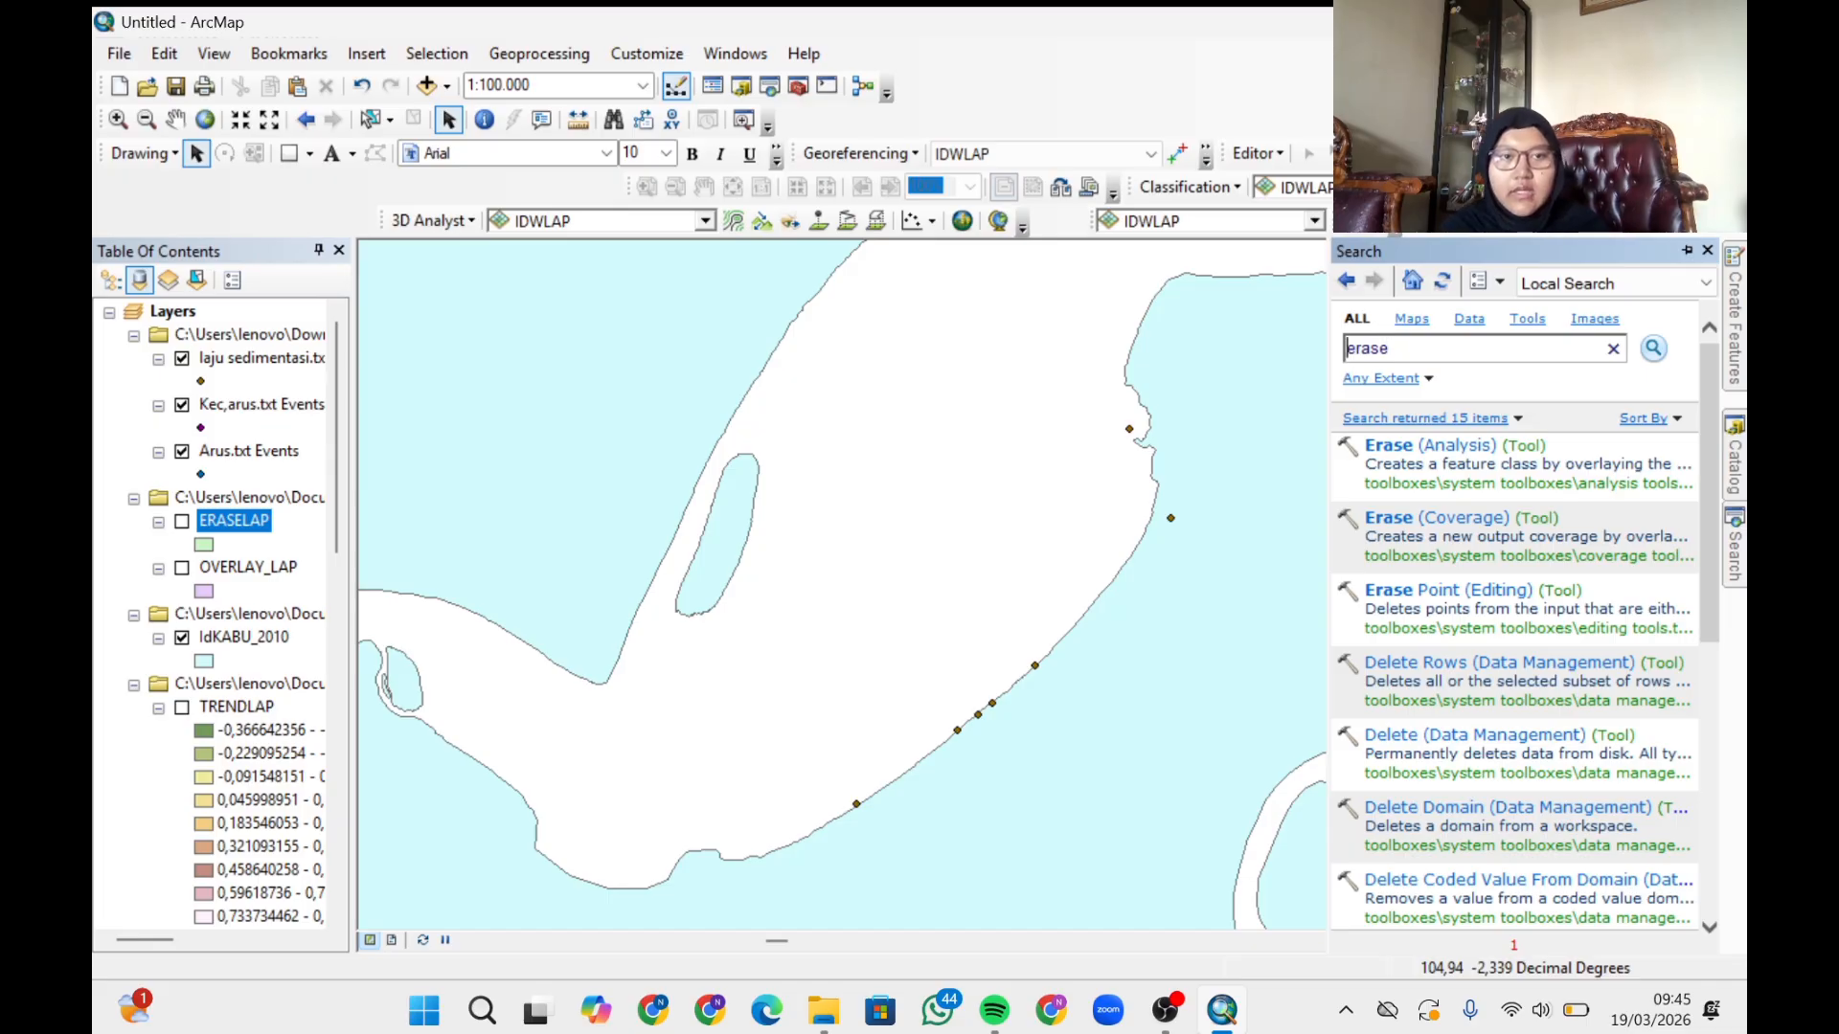
{"action": "double_click", "coordinate": [1369, 349]}
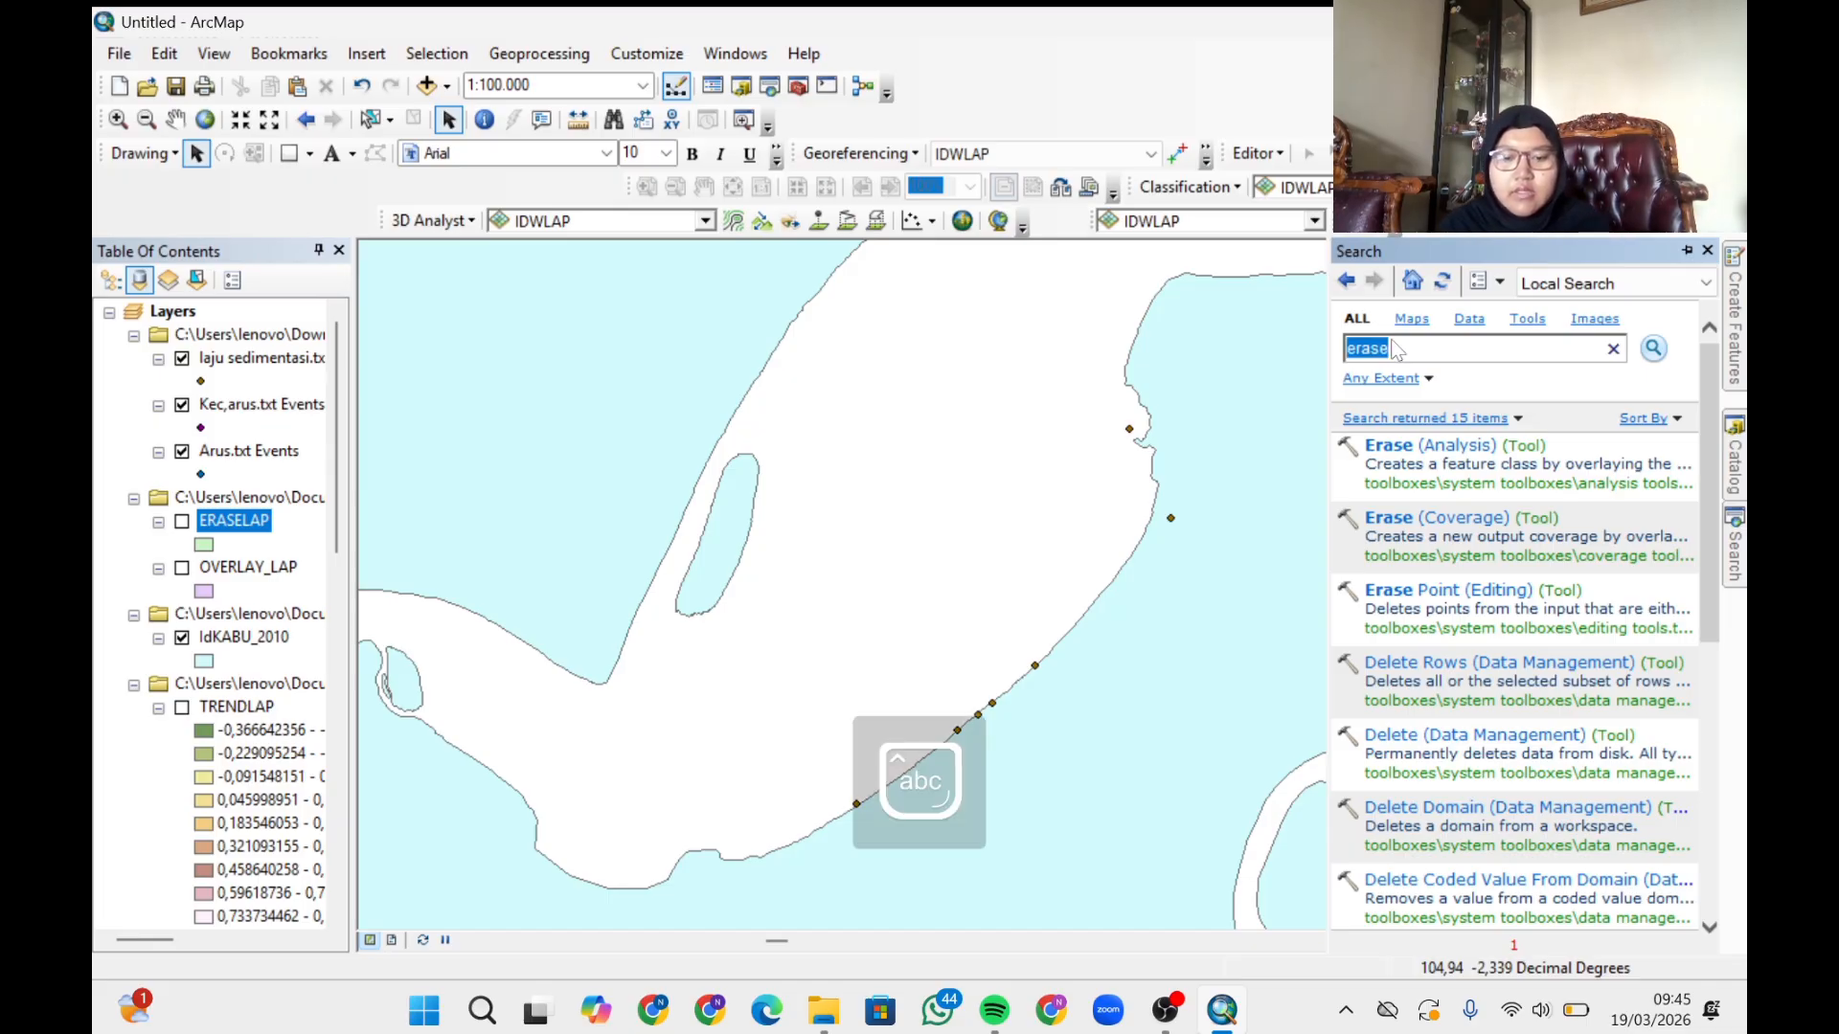
{"action": "type", "text": "ident"}
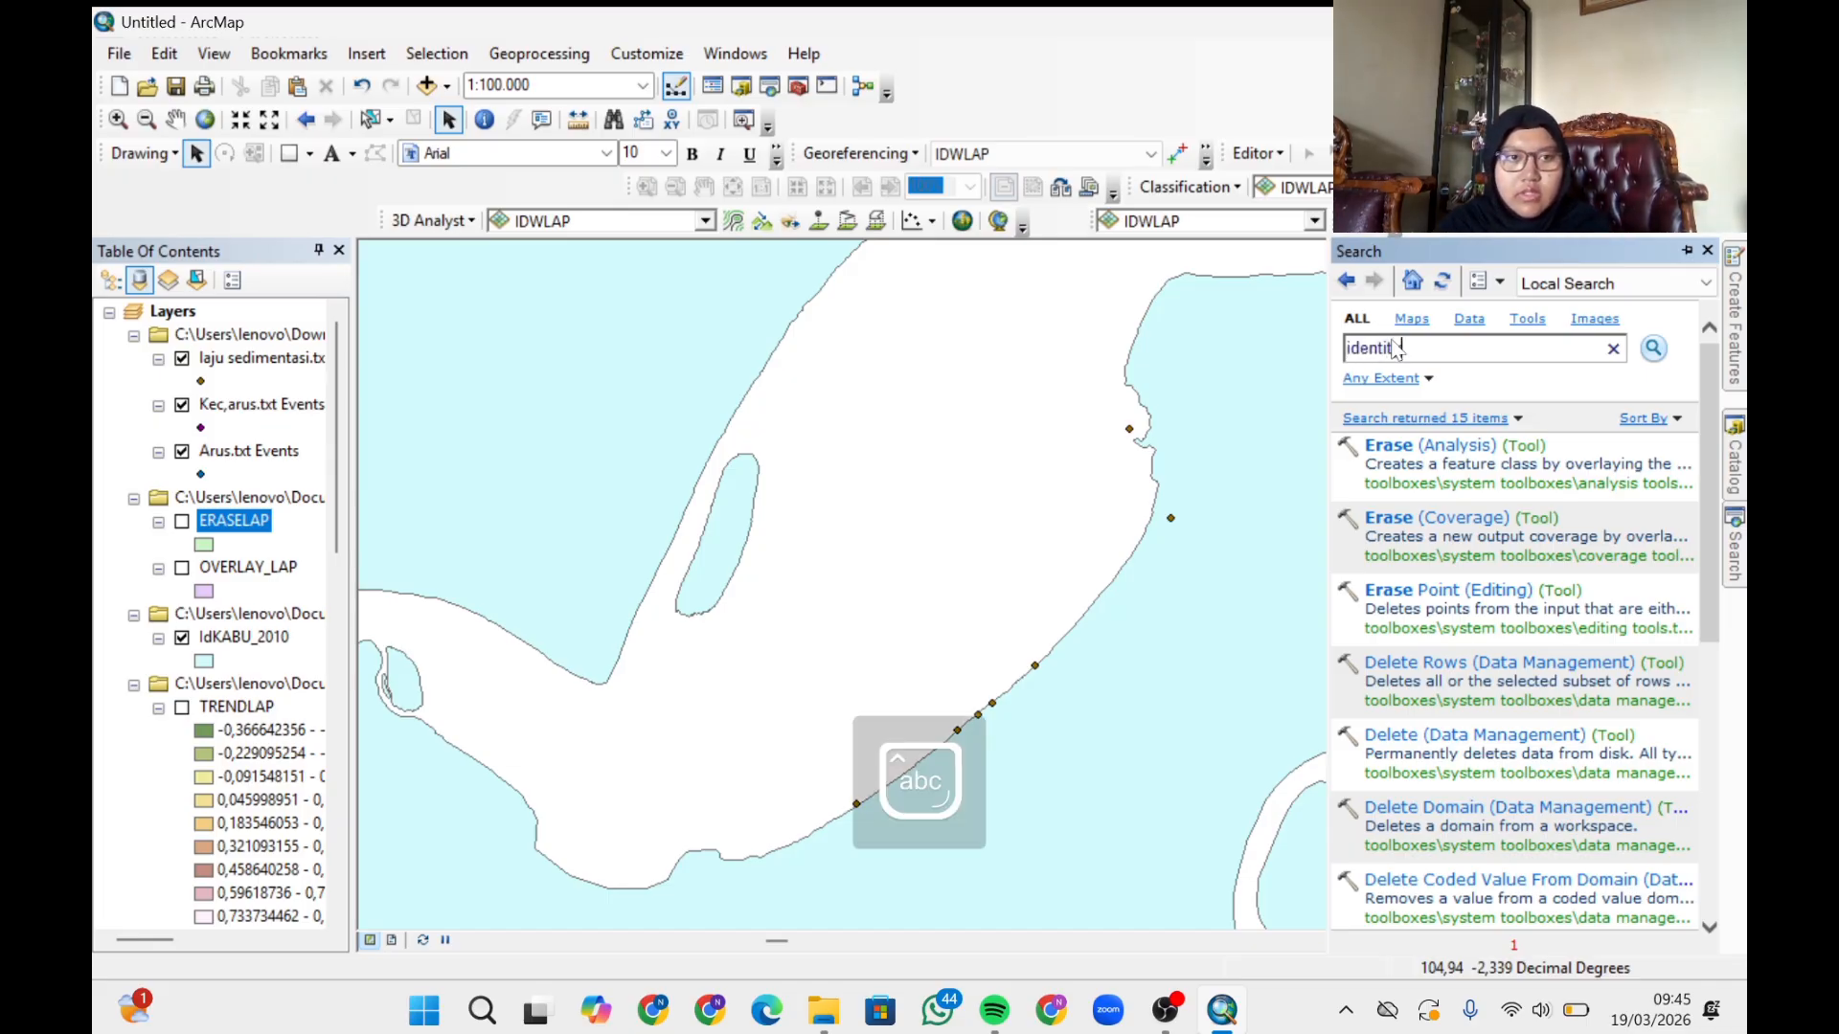
{"action": "type", "text": "it"}
{"action": "key", "text": "Return"}
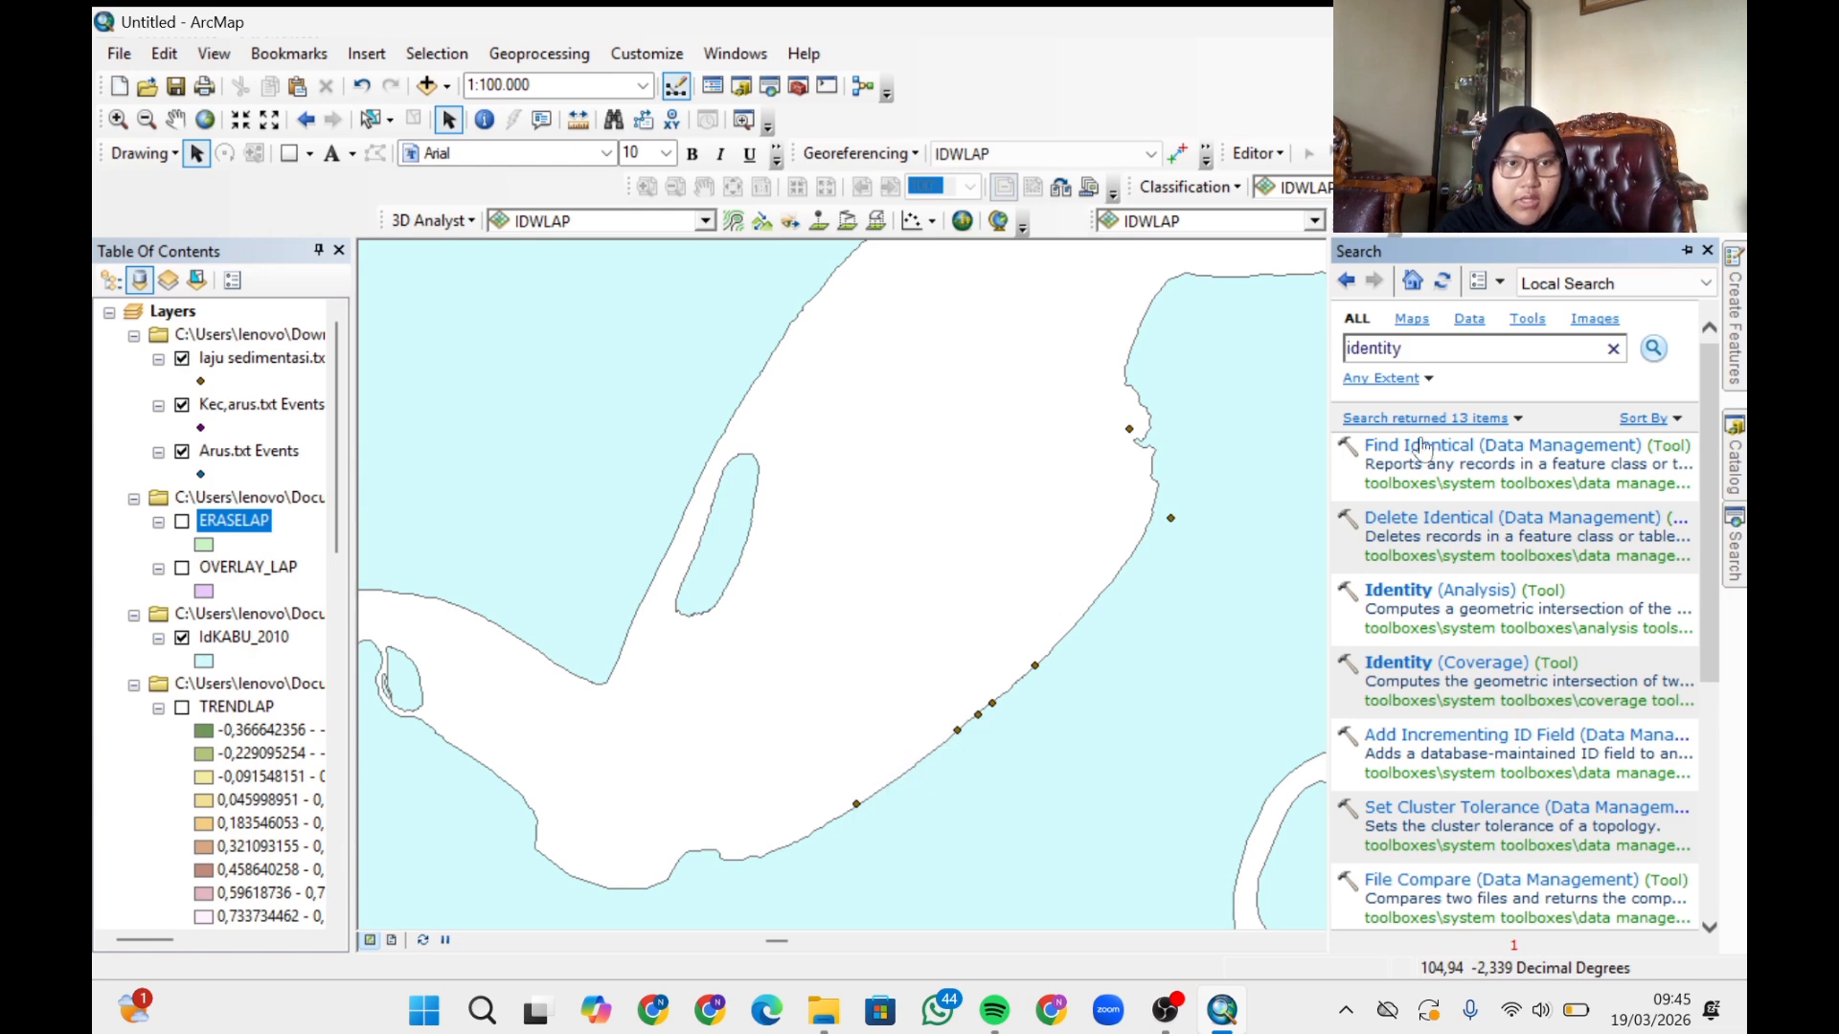
{"action": "left_click", "coordinate": [1428, 587]}
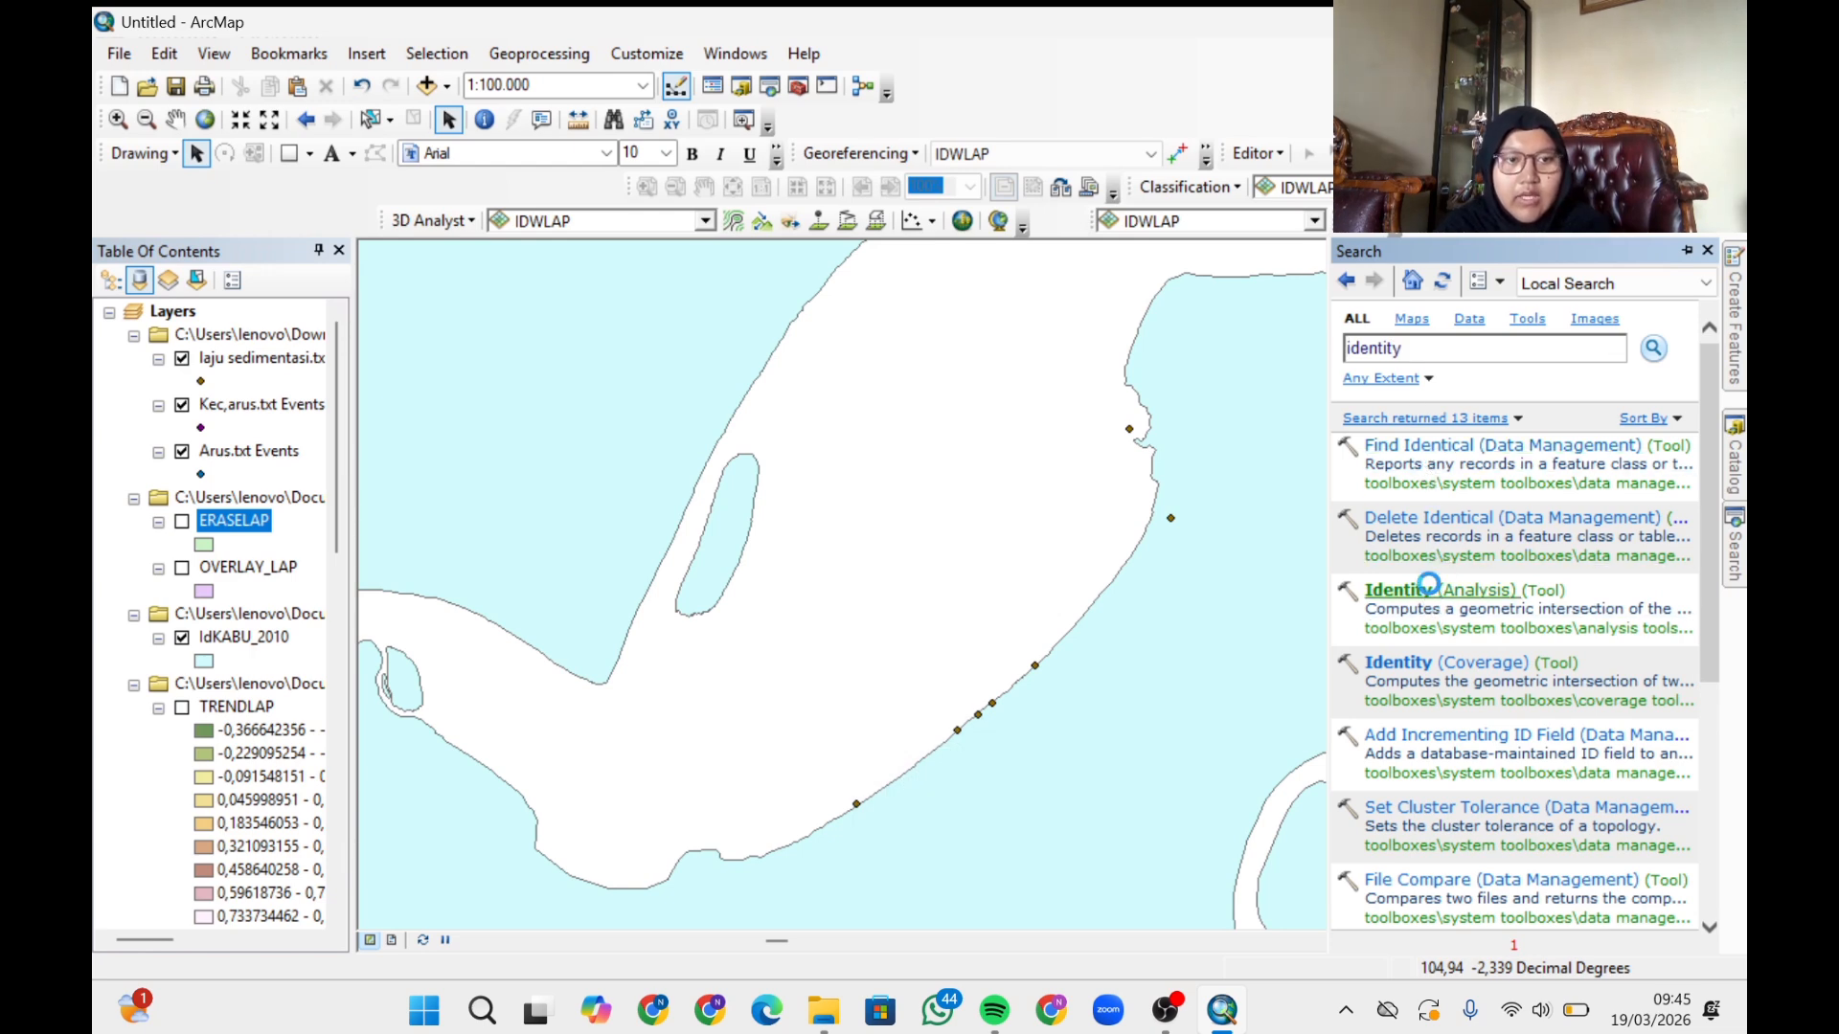
- Run Identity on OVERLAY_LAP with IdKABU_2010 as identity features, output to IDENTITYLAP.shp in the interpolasi overlay folder, and hide the IDENTITYLAP layer
{"action": "left_click", "coordinate": [1263, 323]}
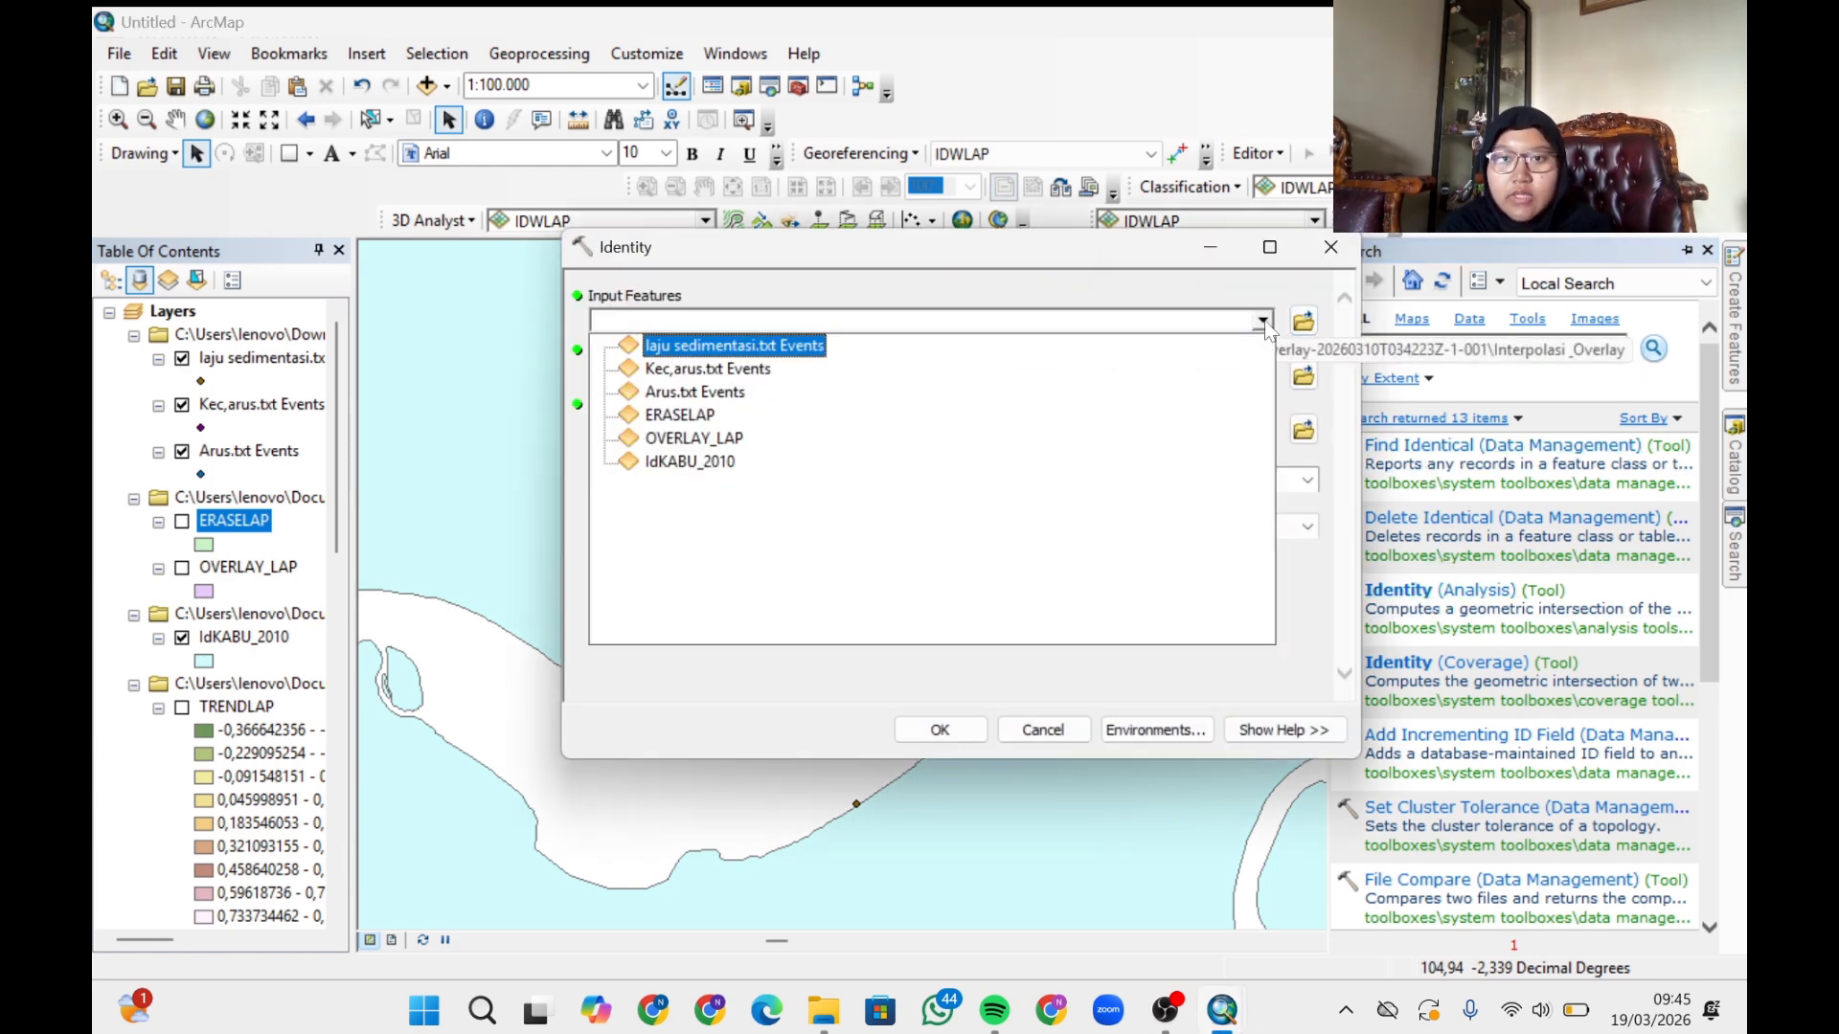
{"action": "left_click", "coordinate": [728, 438]}
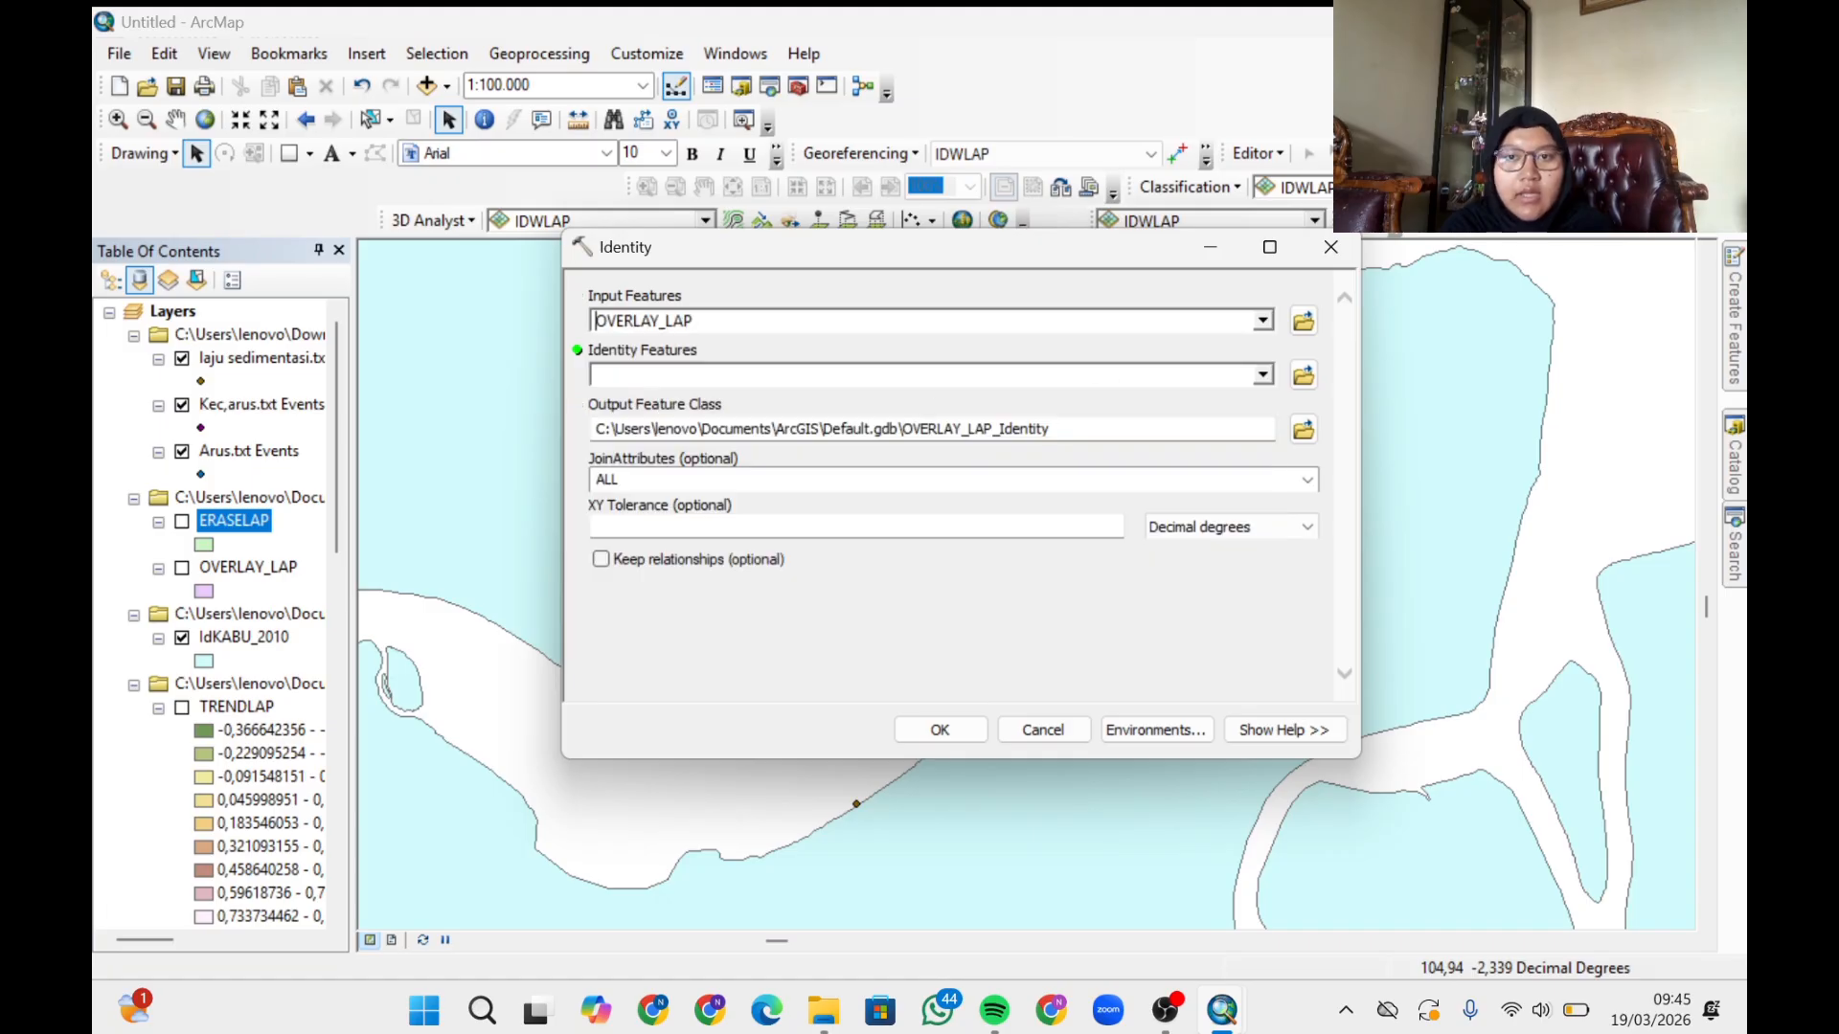
{"action": "left_click", "coordinate": [1264, 376]}
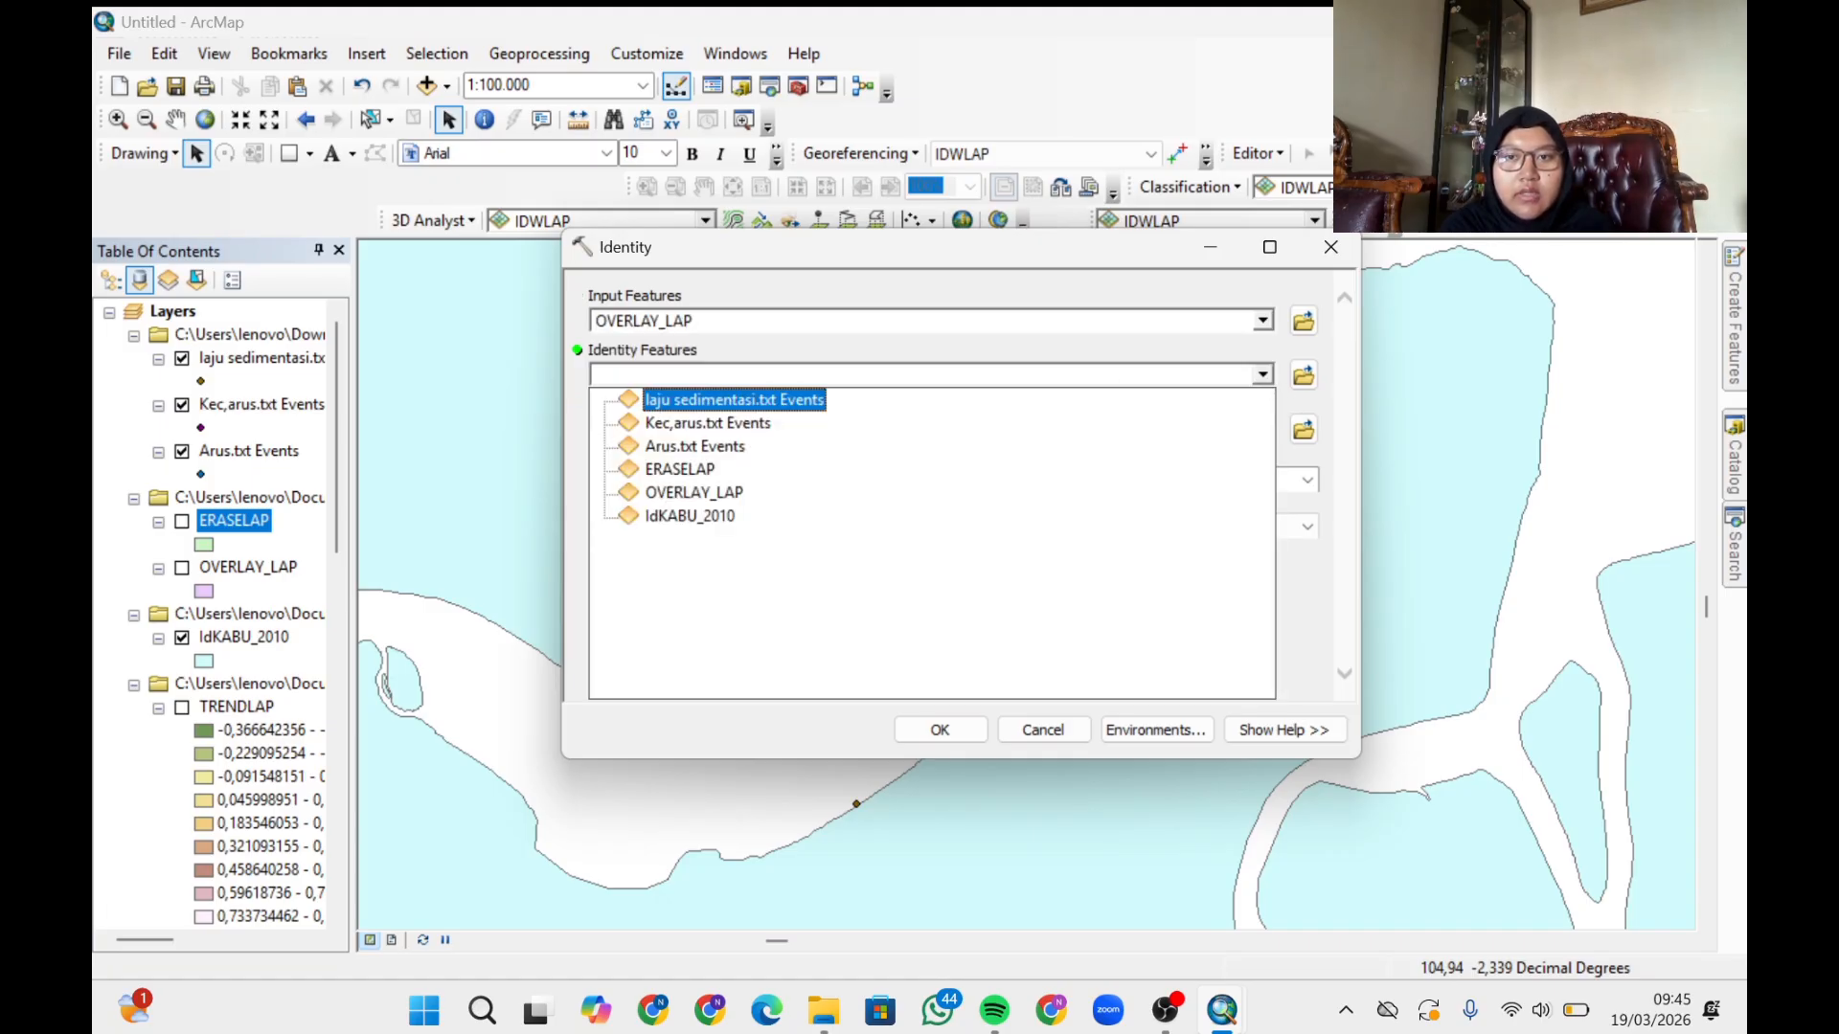
{"action": "left_click", "coordinate": [720, 517]}
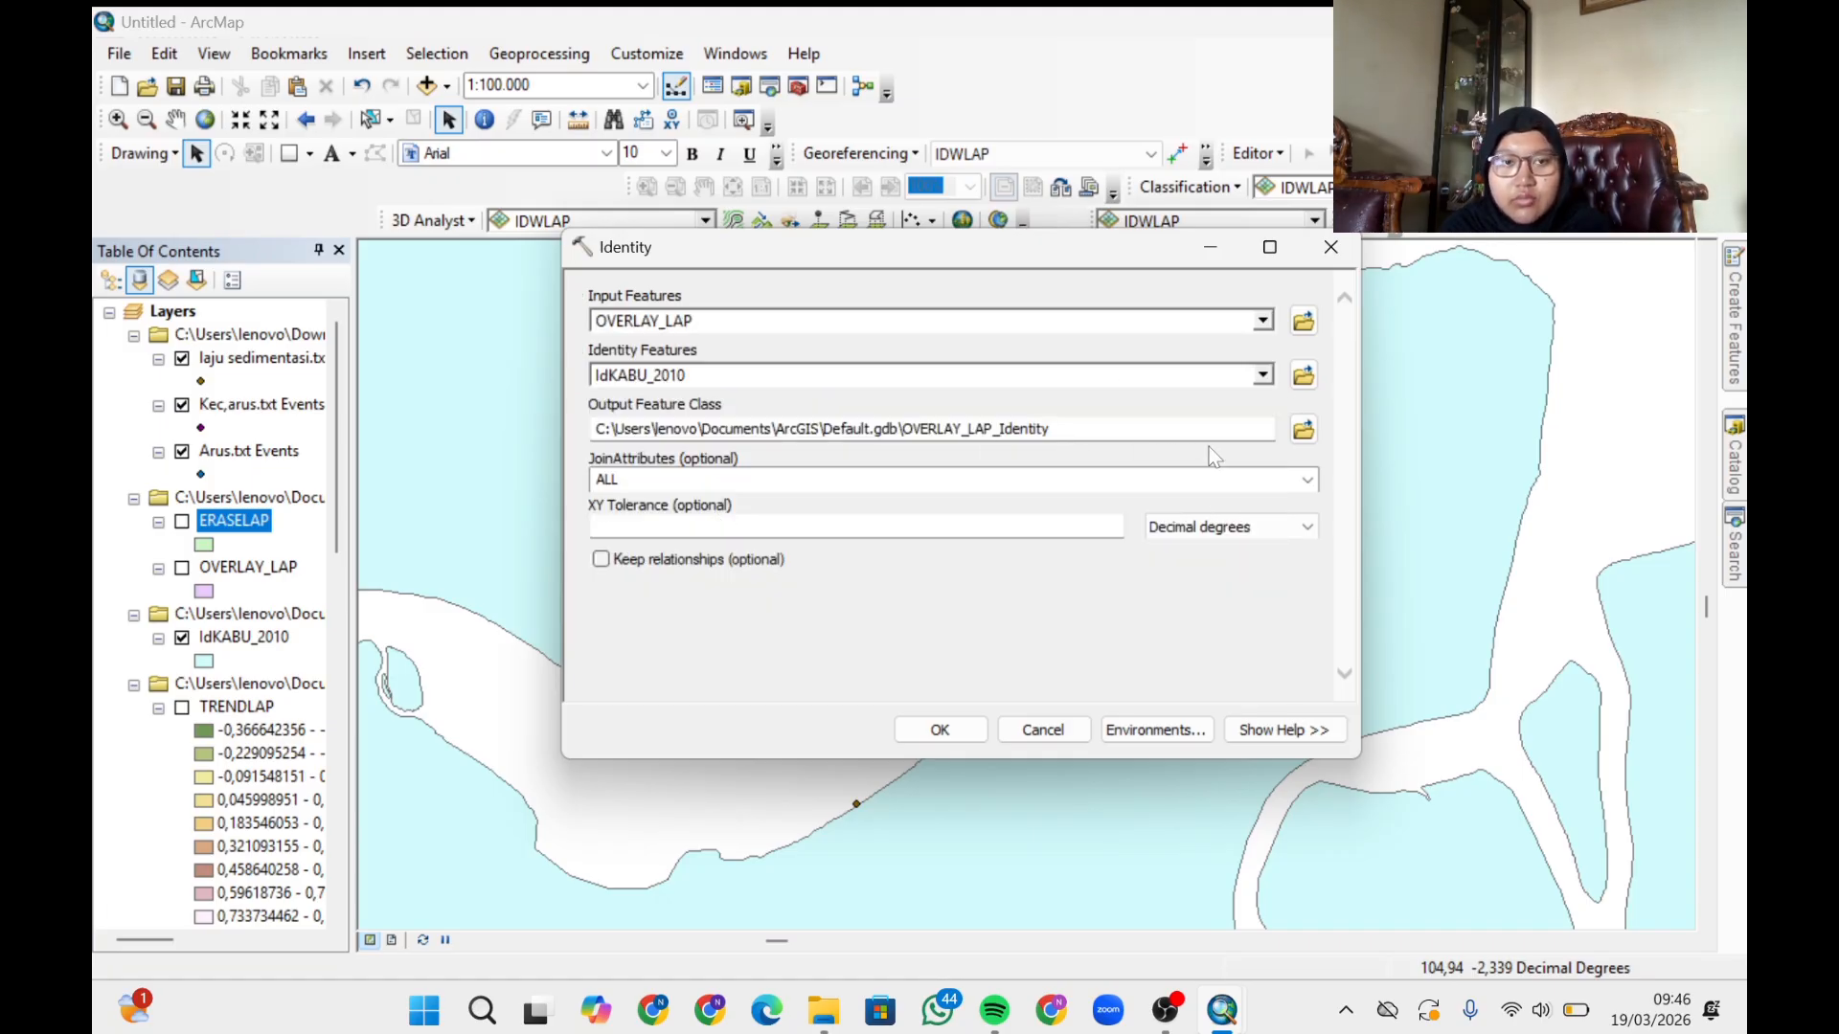
{"action": "left_click", "coordinate": [1303, 428]}
{"action": "left_click", "coordinate": [1208, 628]}
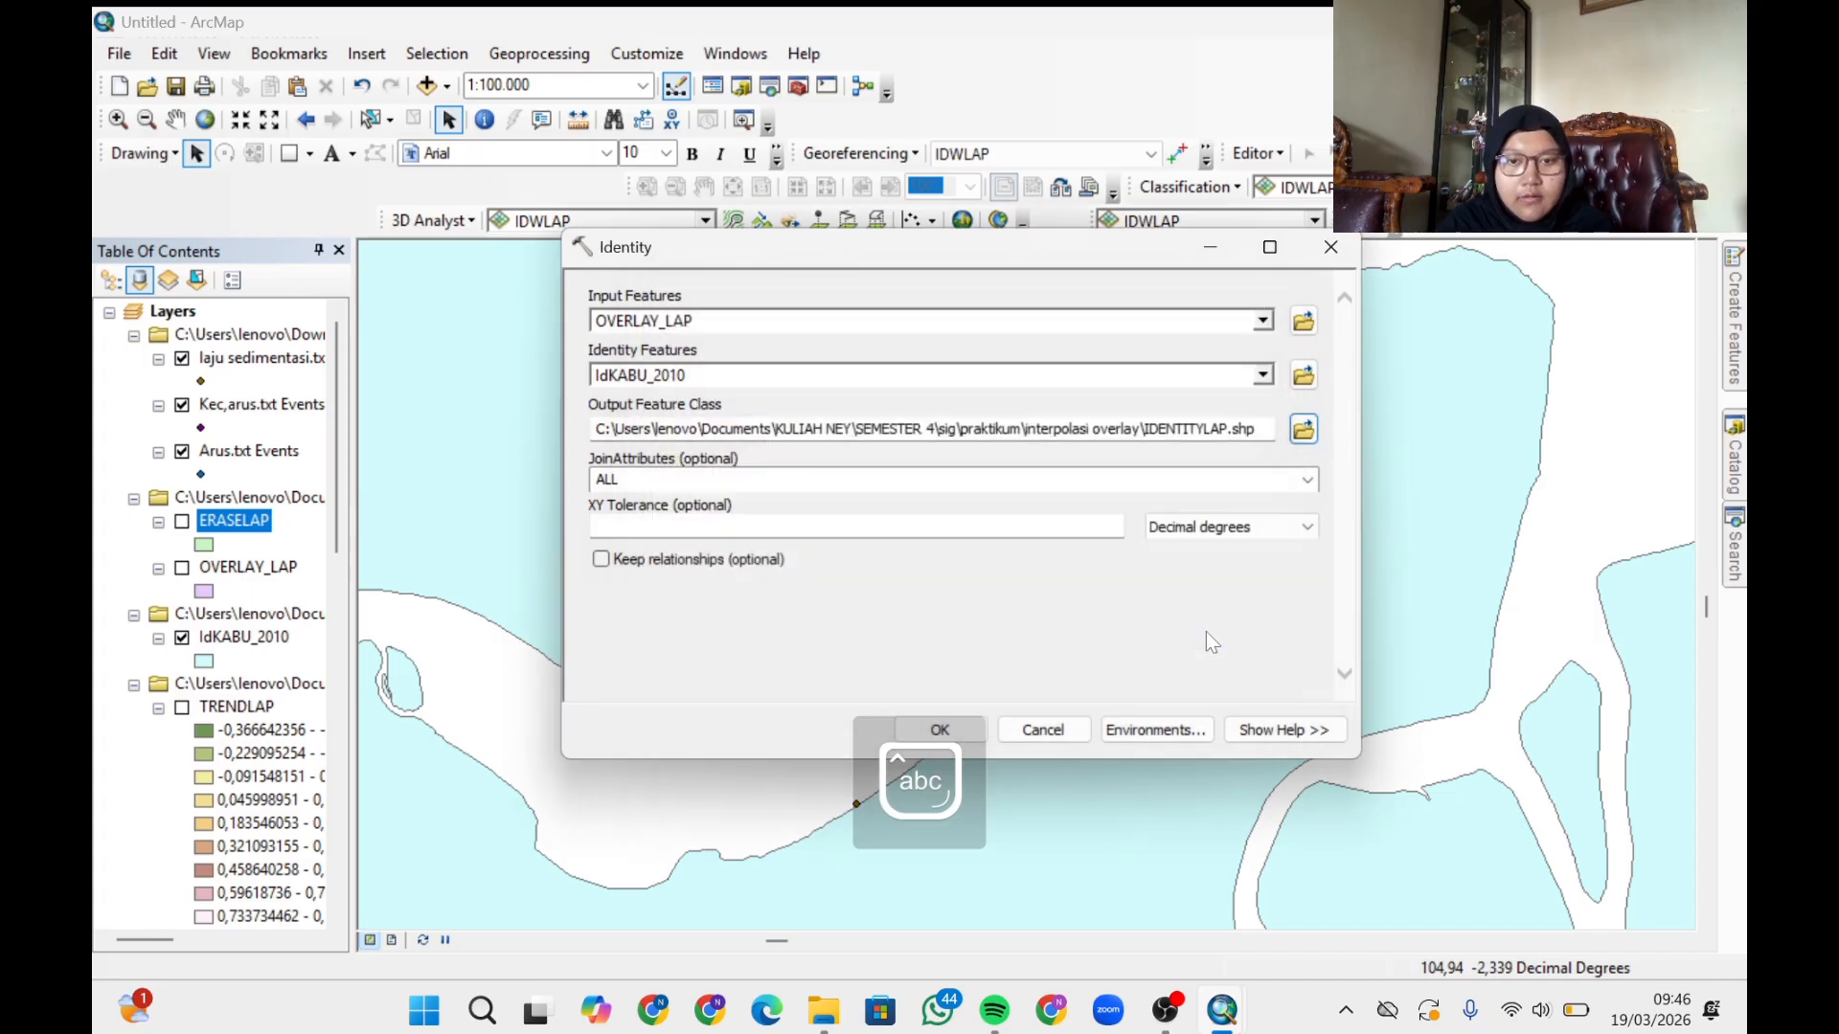
{"action": "left_click", "coordinate": [931, 730]}
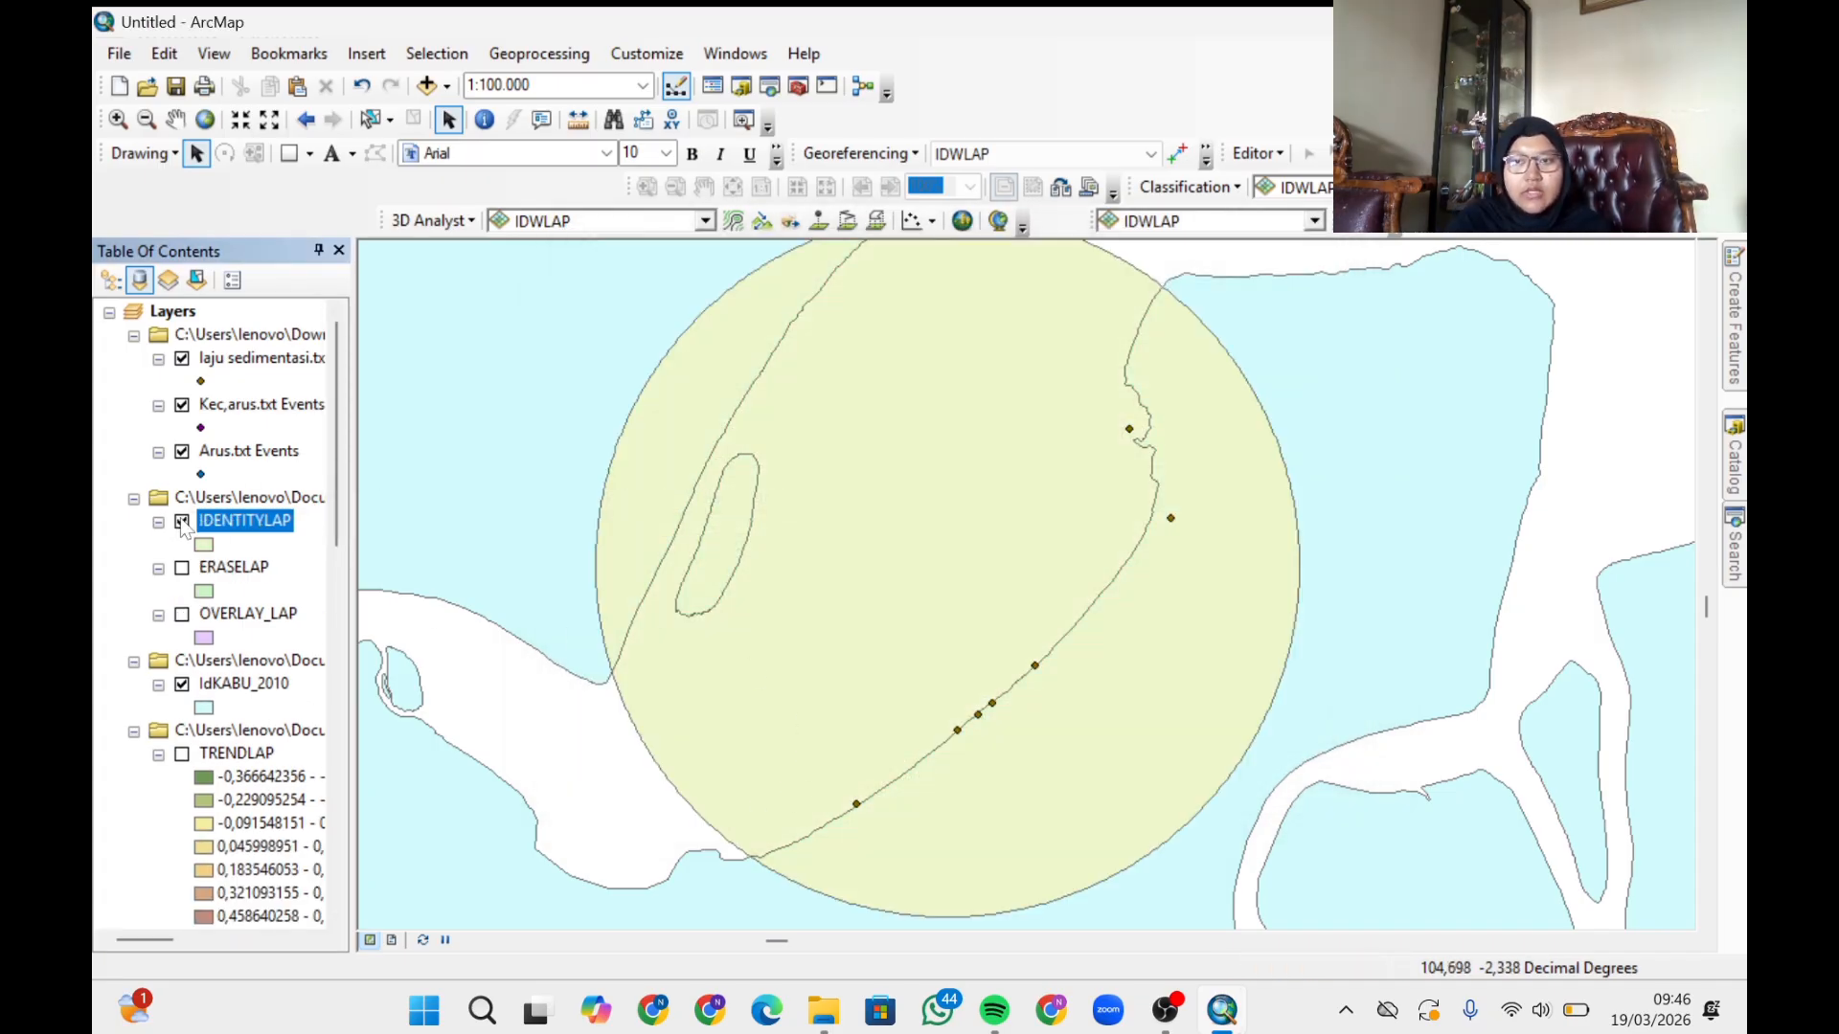
{"action": "left_click", "coordinate": [182, 523]}
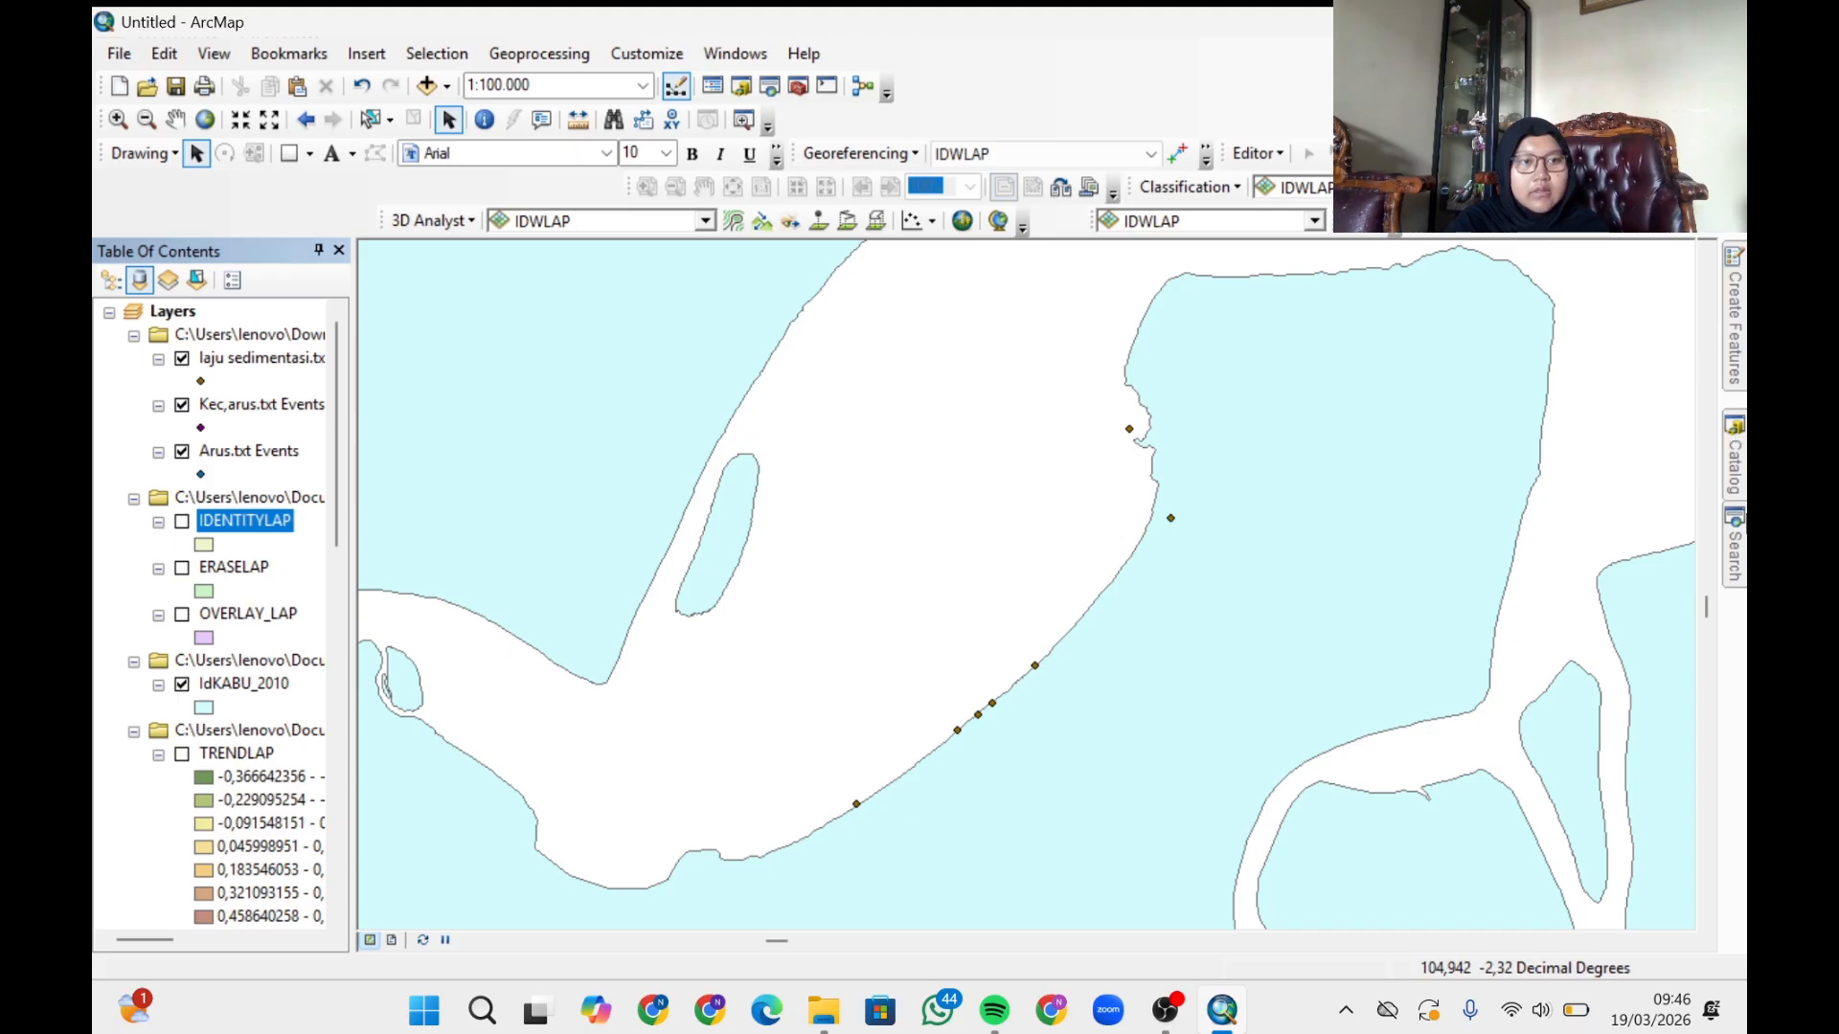
- Search the geoprocessing tools for "intersect" and open the Intersect (Analysis) tool
{"action": "left_click", "coordinate": [1736, 551]}
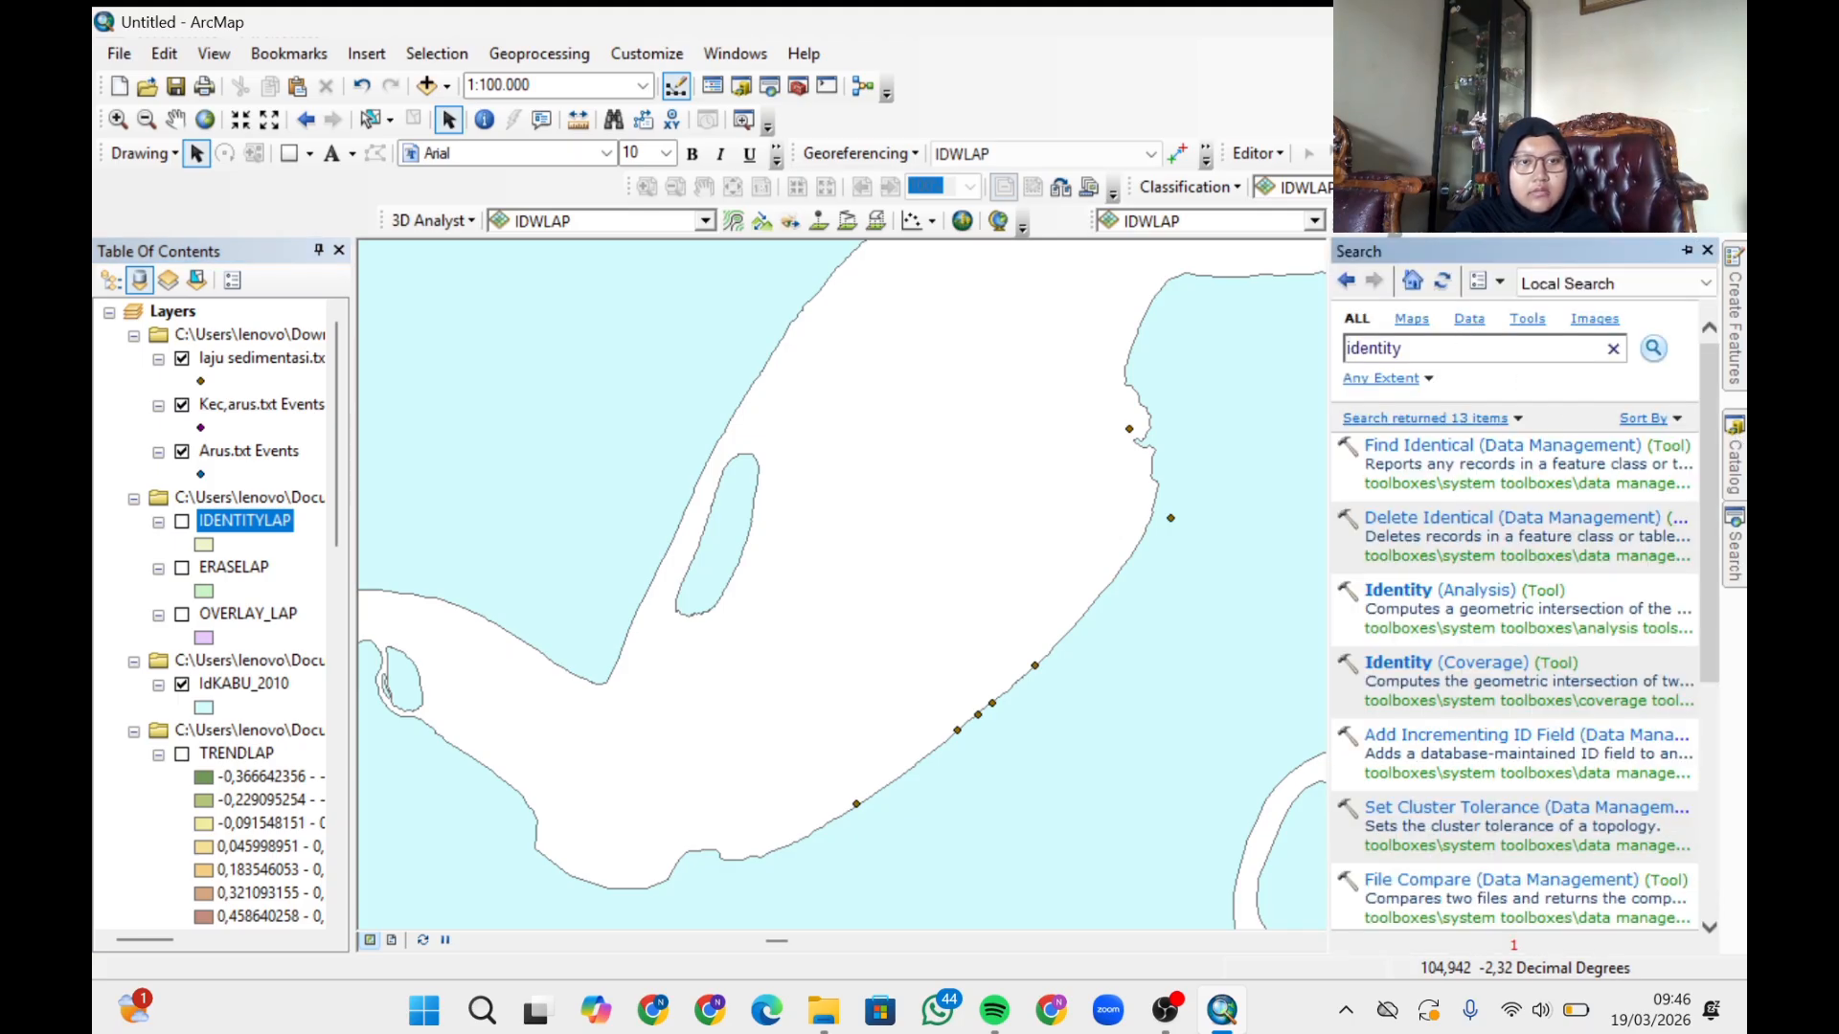
{"action": "double_click", "coordinate": [1373, 349]}
{"action": "type", "text": "in"}
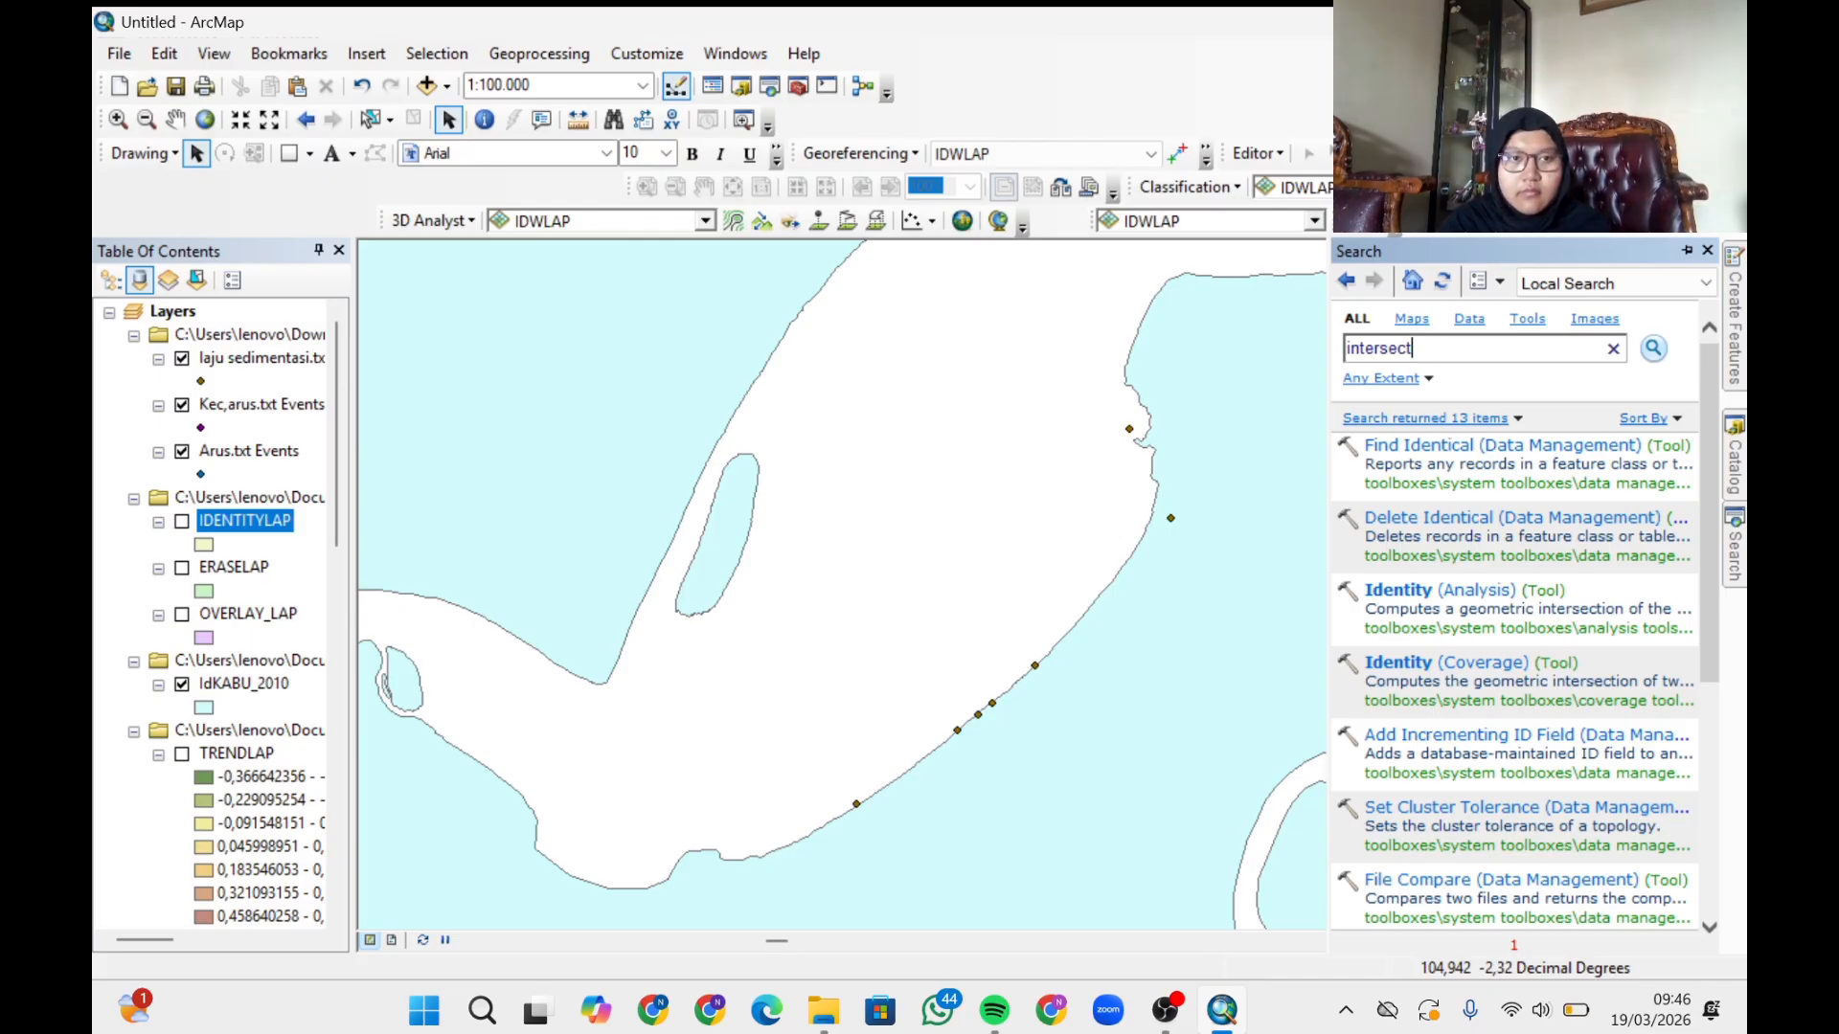
{"action": "key", "text": "Return"}
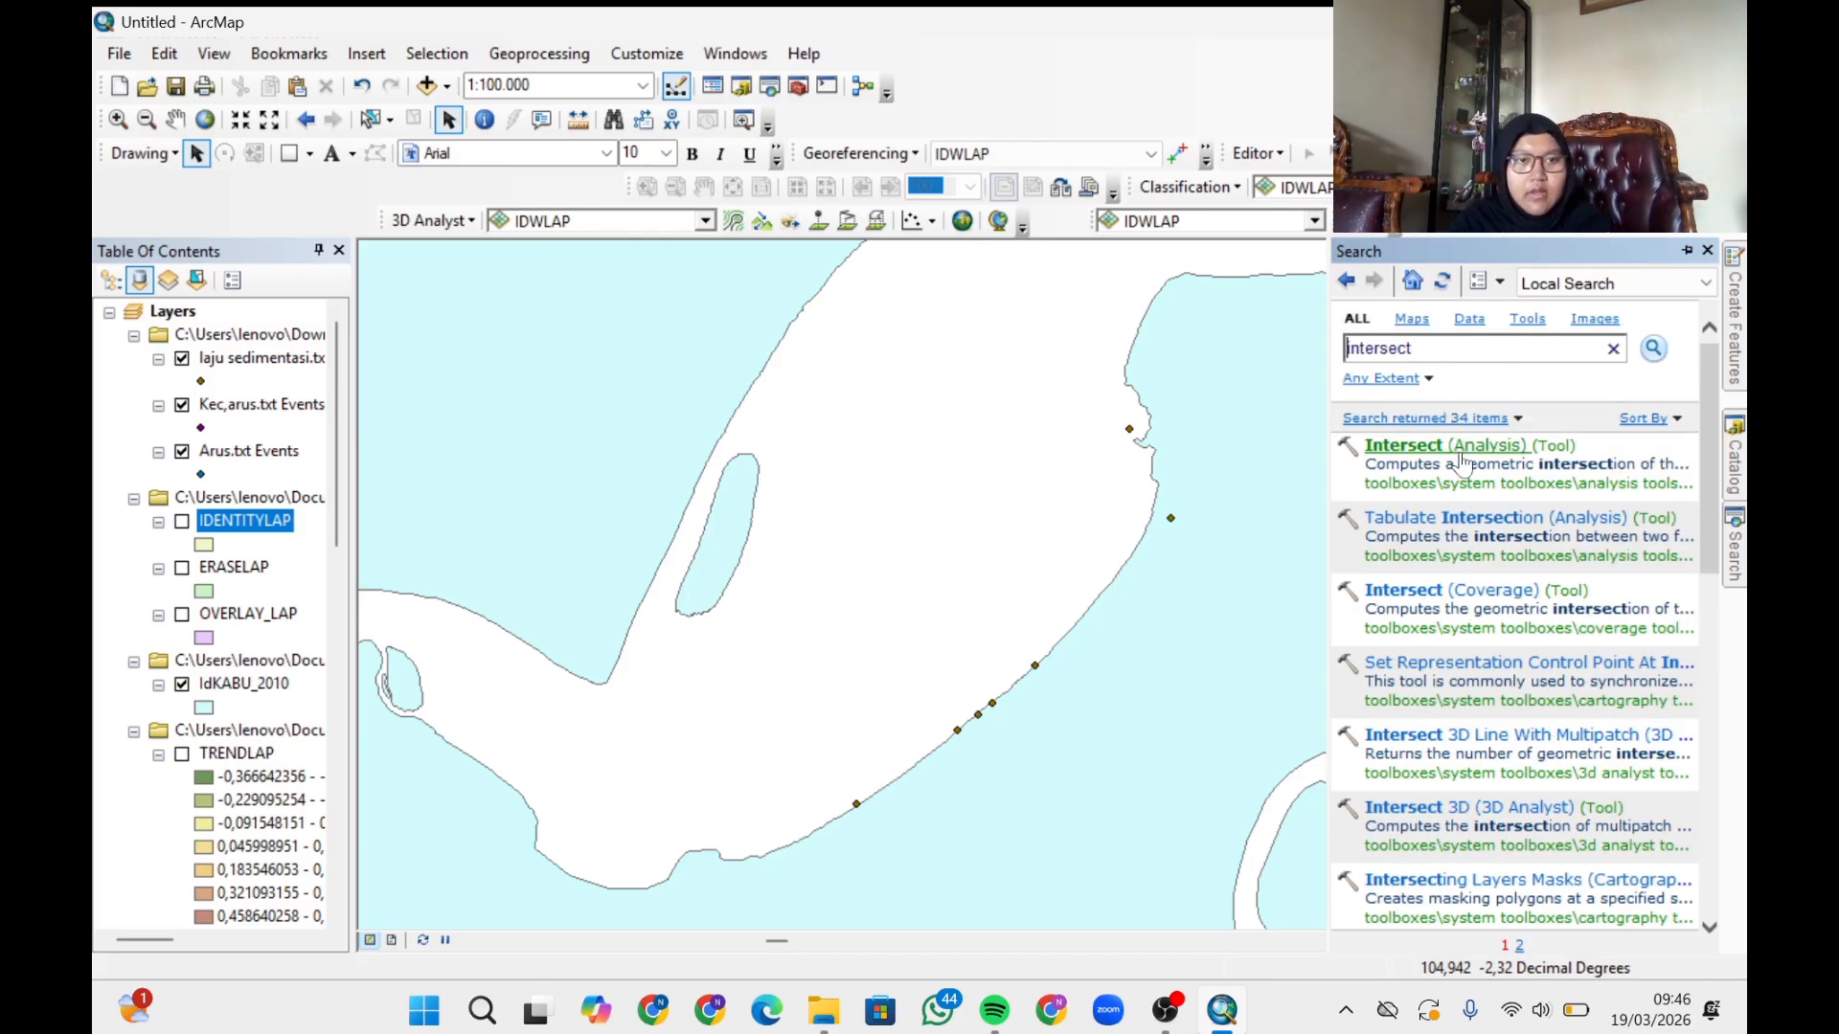
{"action": "left_click", "coordinate": [1460, 458]}
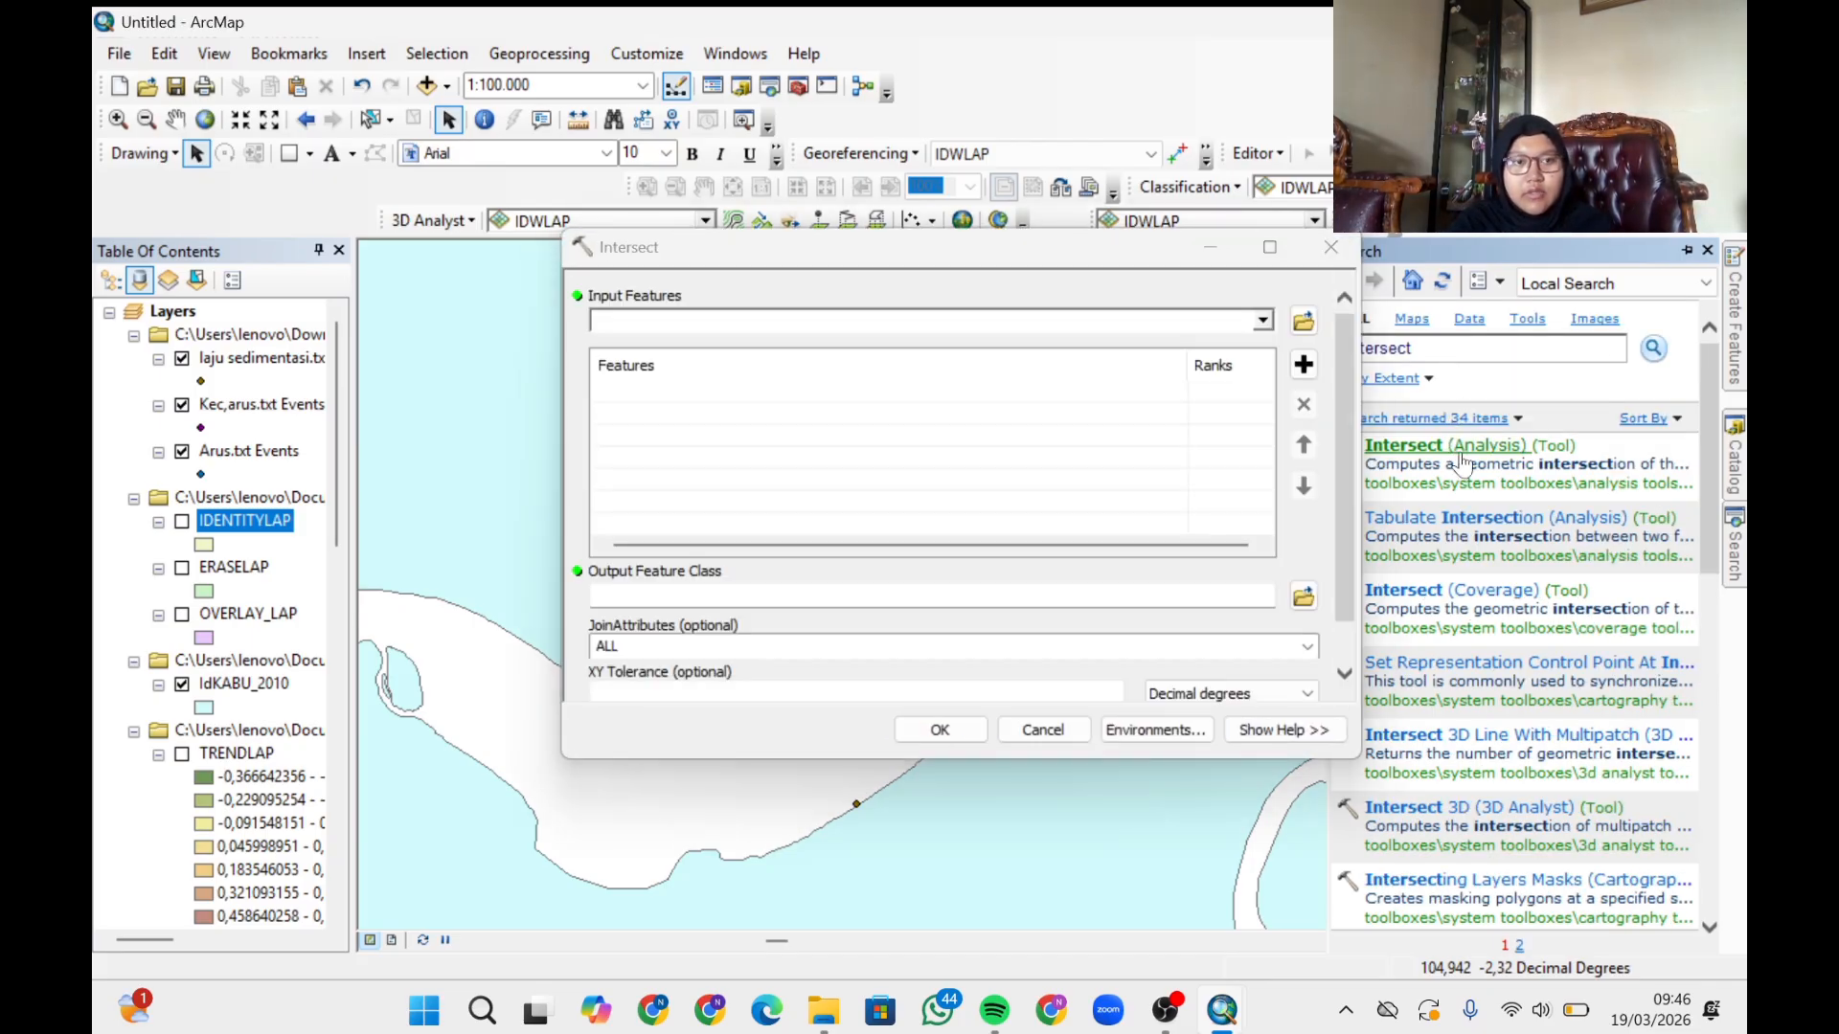
- Intersect OVERLAY_LAP with IdKABU_2010 into INTERSECTLAP.shp in the interpolasi overlay folder, and hide the INTERSECTLAP layer
{"action": "left_click", "coordinate": [1264, 320]}
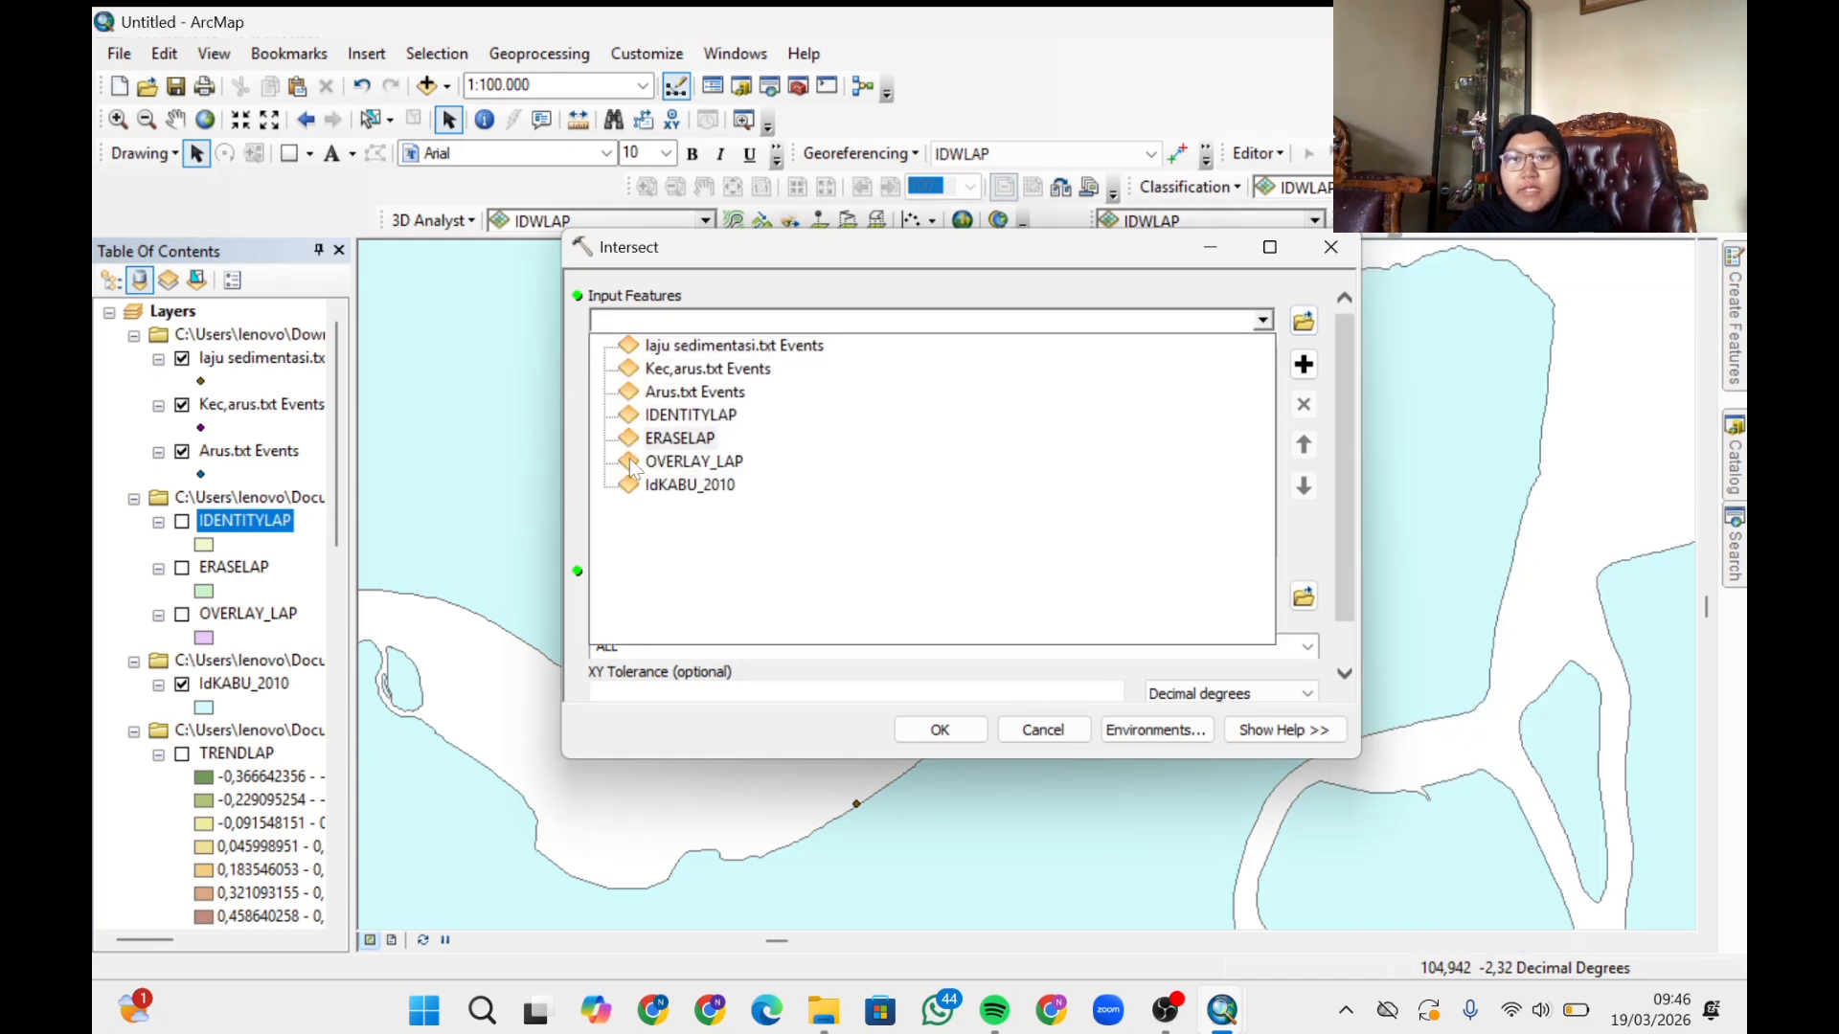
{"action": "left_click", "coordinate": [688, 461]}
{"action": "left_click", "coordinate": [1260, 322]}
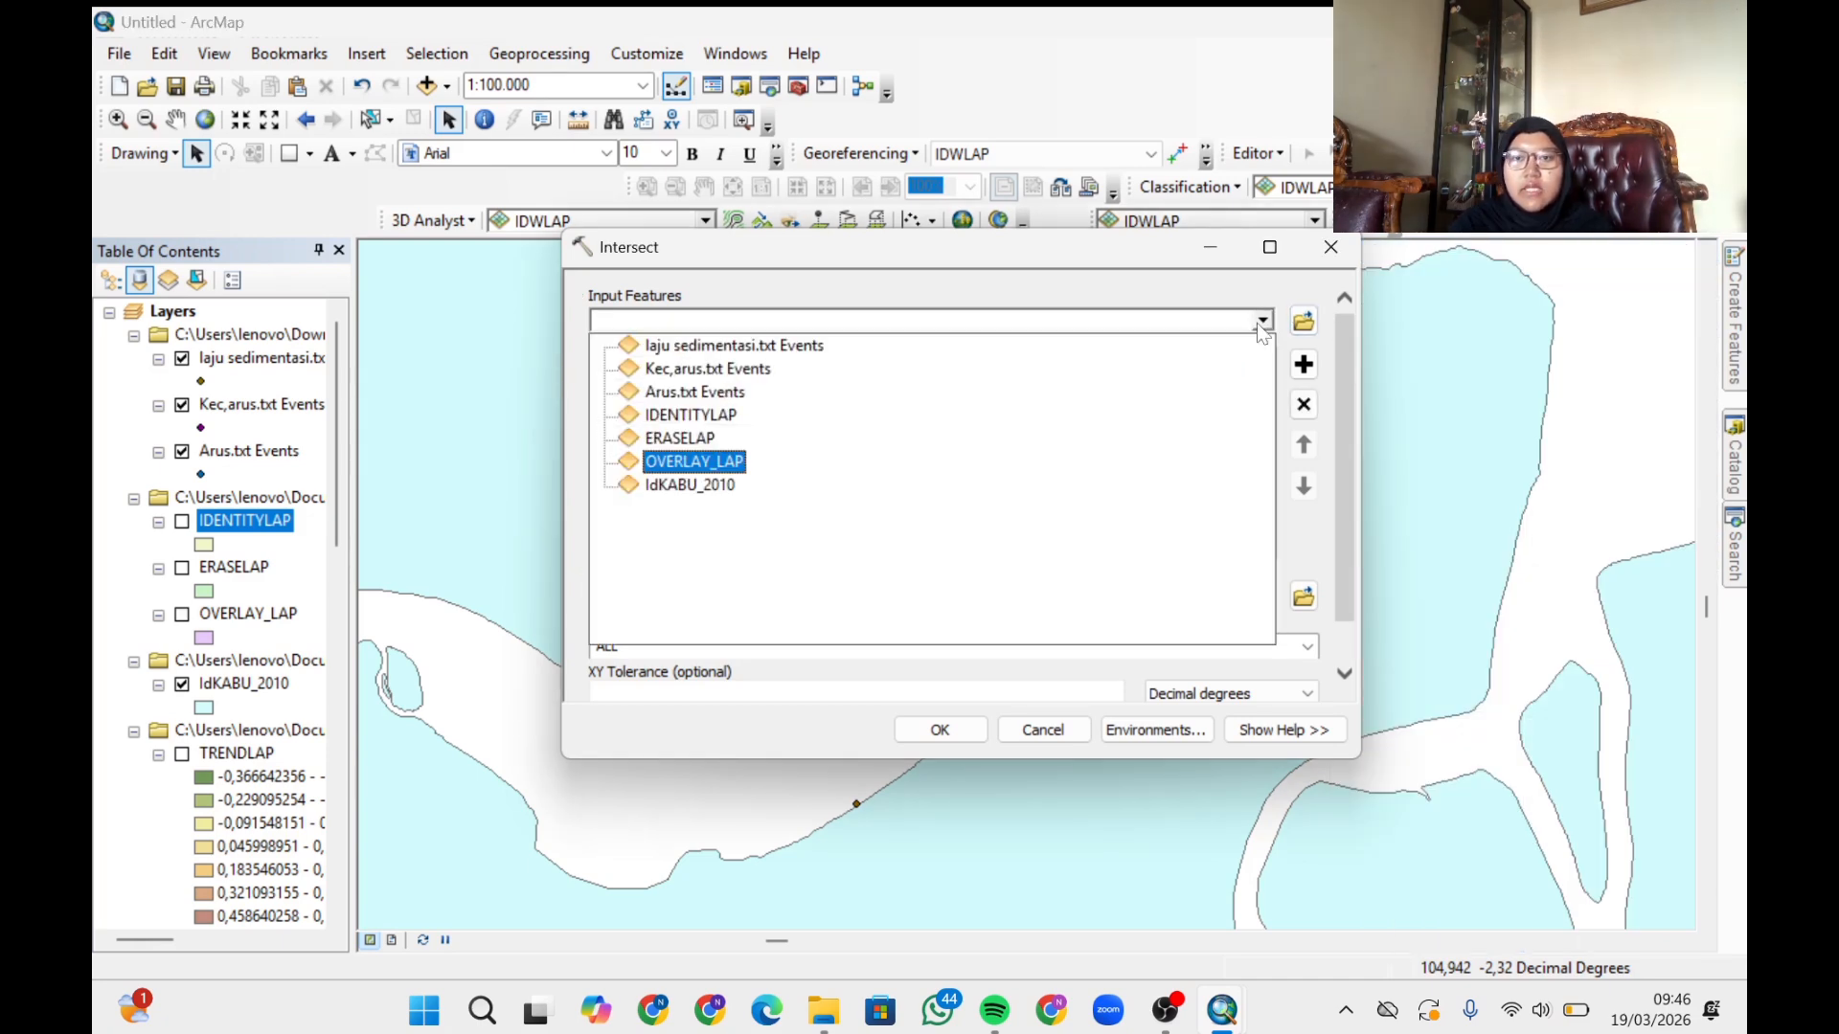
{"action": "left_click", "coordinate": [669, 486]}
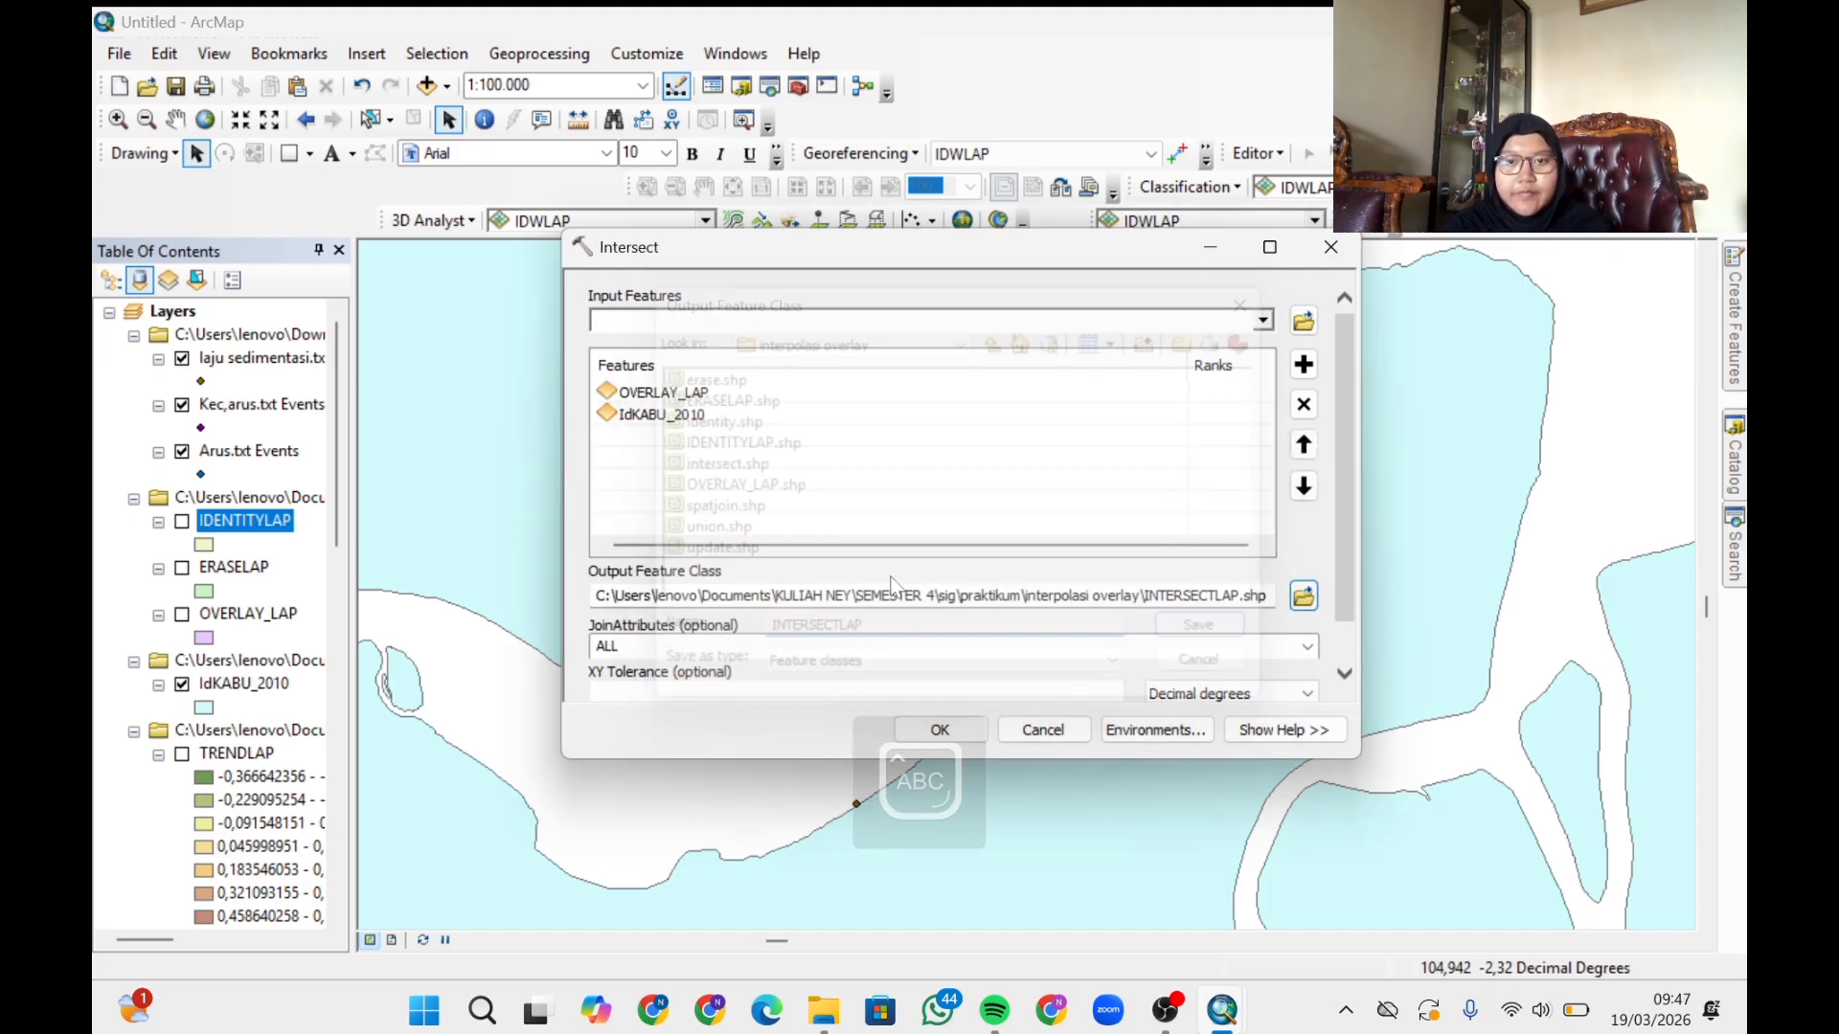
{"action": "key", "text": "Caps_Lock"}
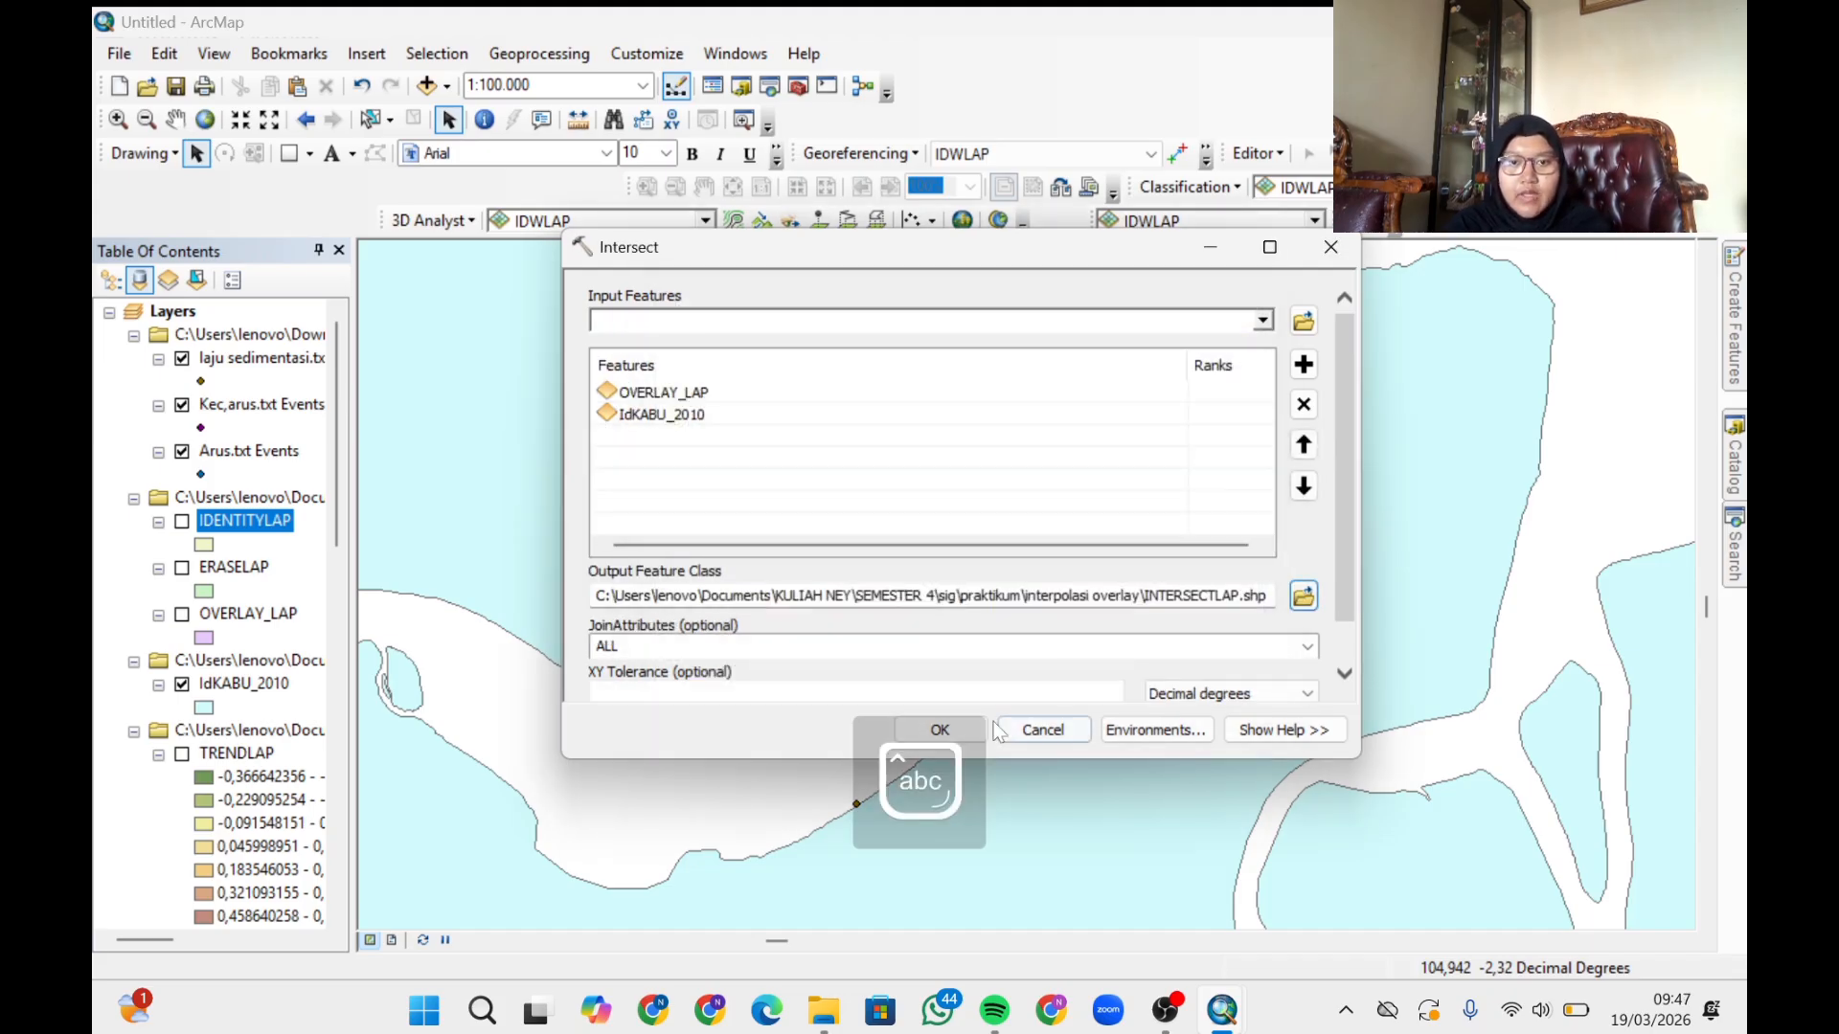
{"action": "left_click", "coordinate": [949, 724]}
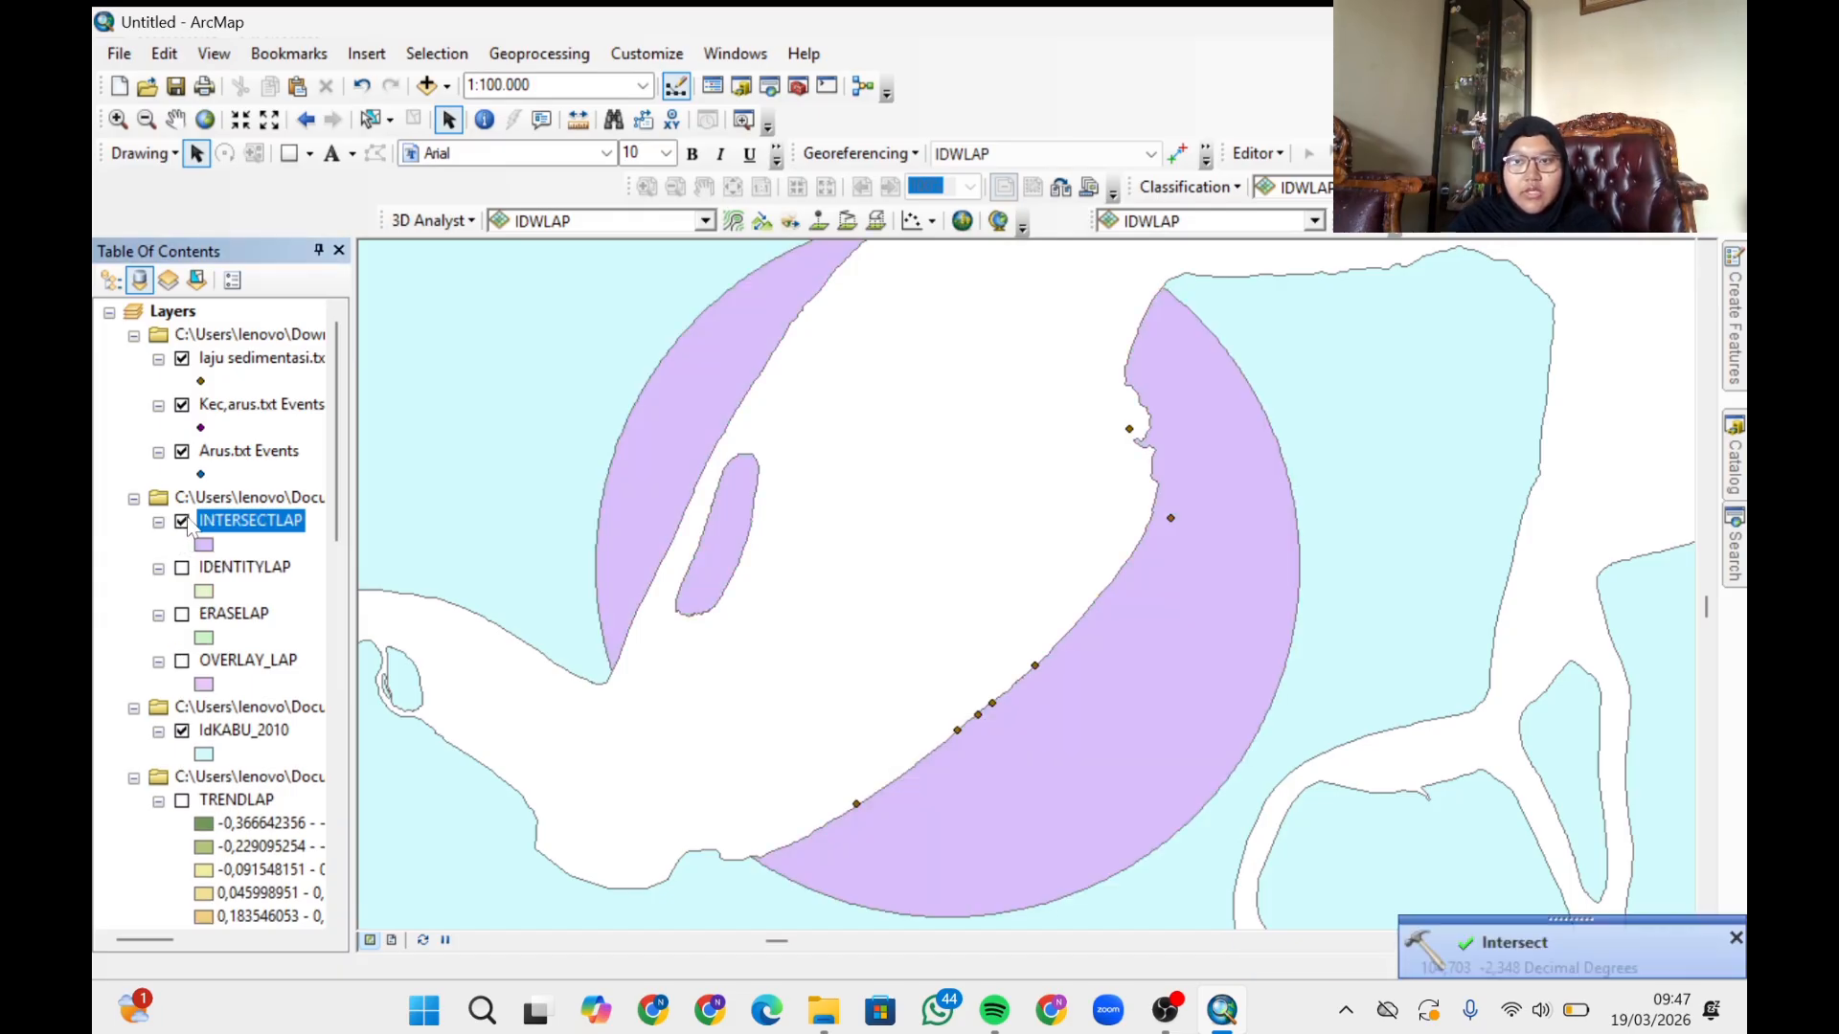
{"action": "left_click", "coordinate": [182, 522]}
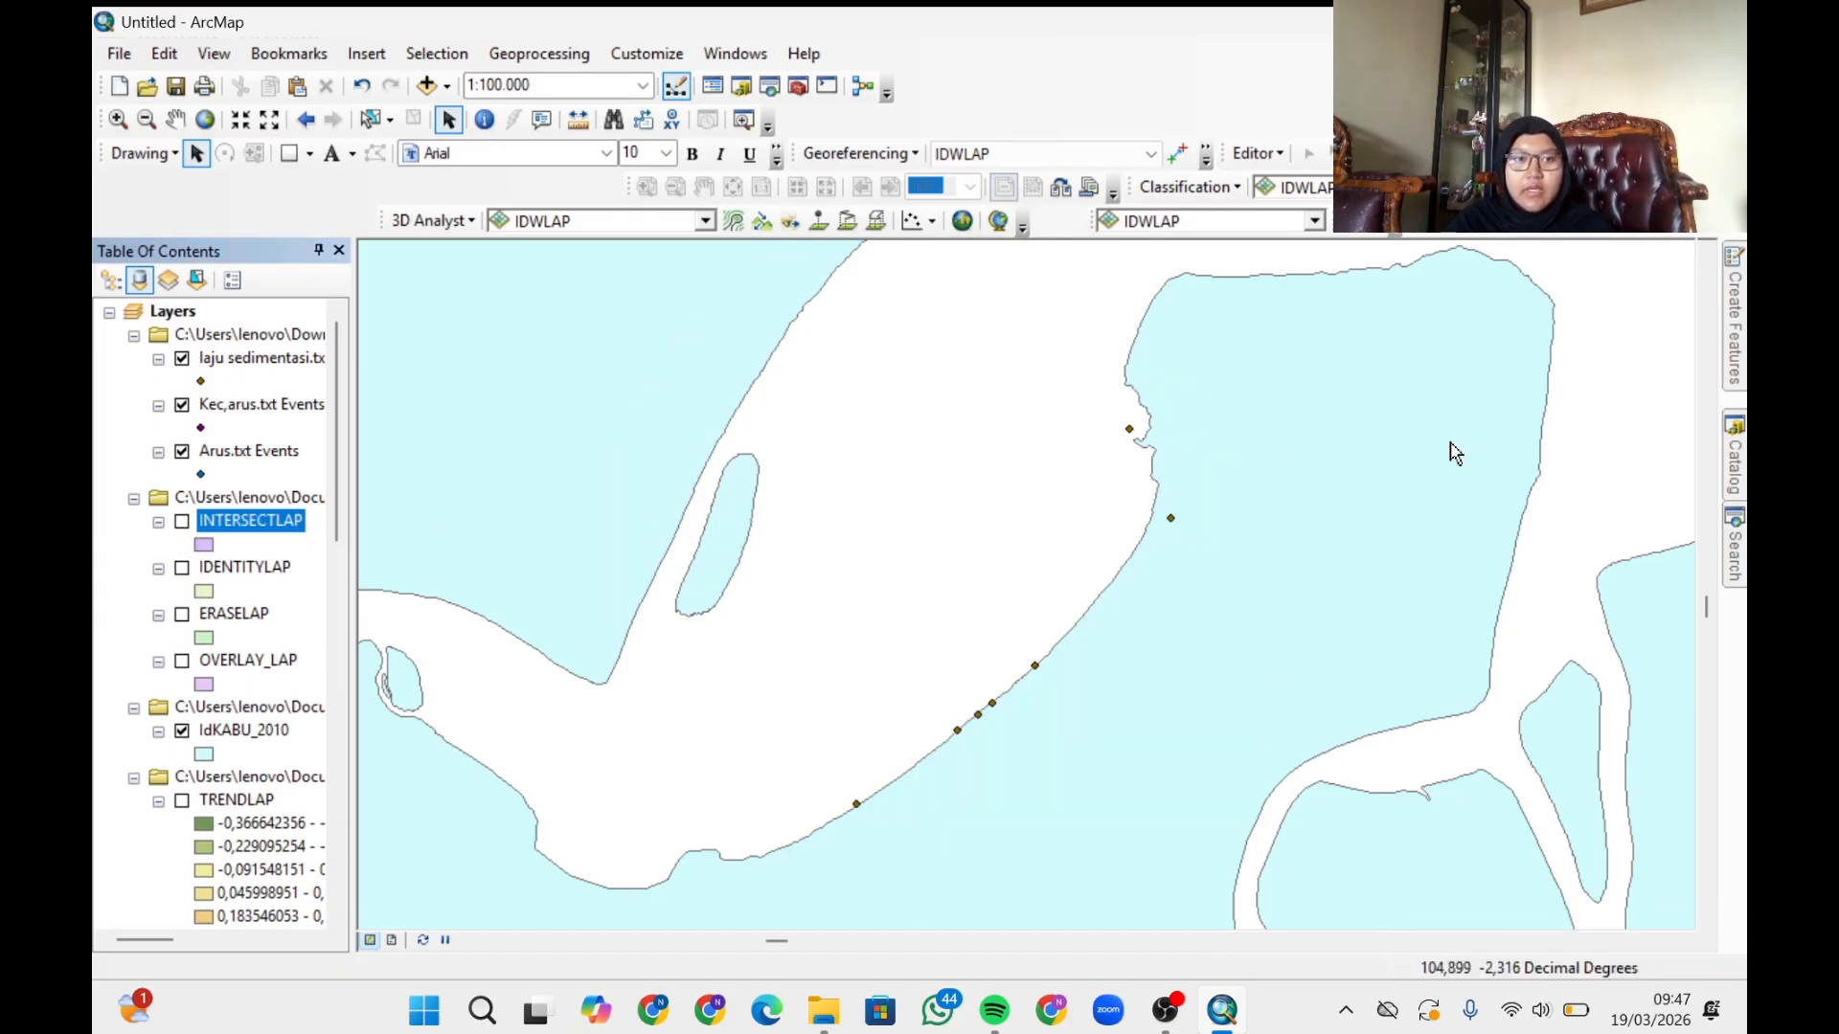
- Search the geoprocessing tools for "spatial join" and open the Spatial Join (Analysis) tool
{"action": "left_click", "coordinate": [1735, 550]}
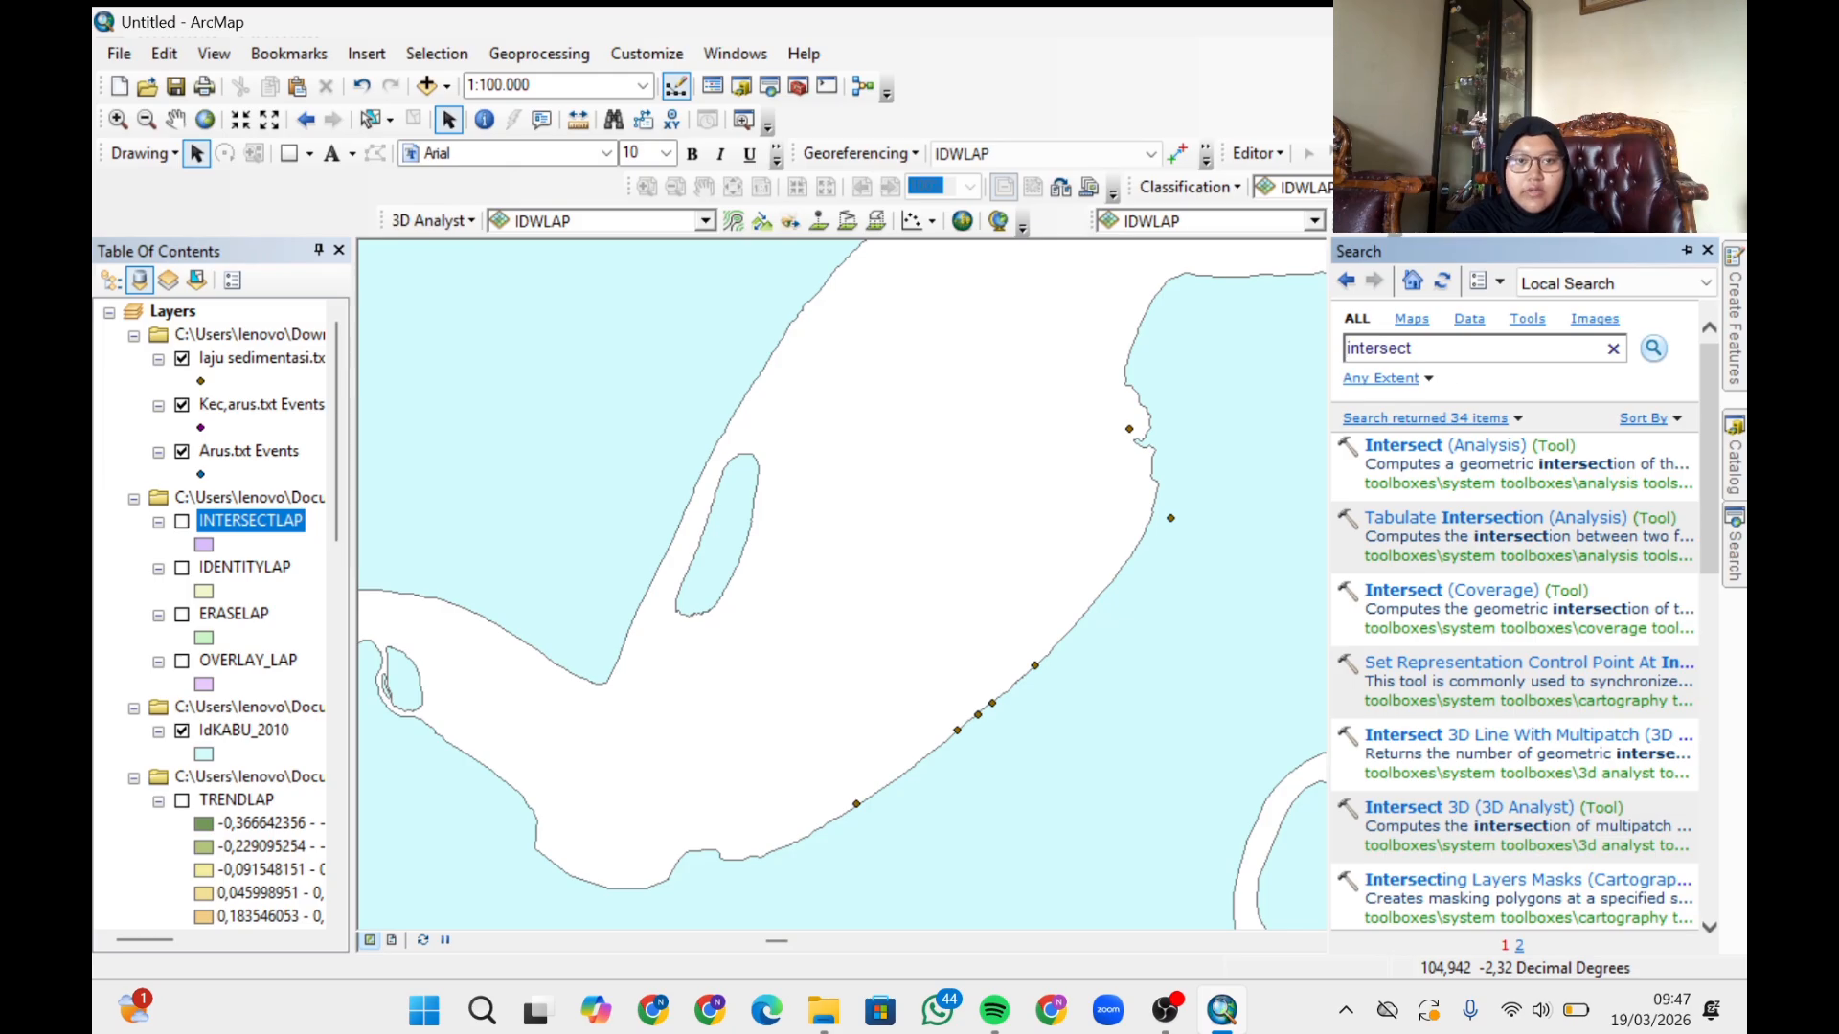
{"action": "key", "text": "ctrl+a"}
{"action": "type", "text": "sp"}
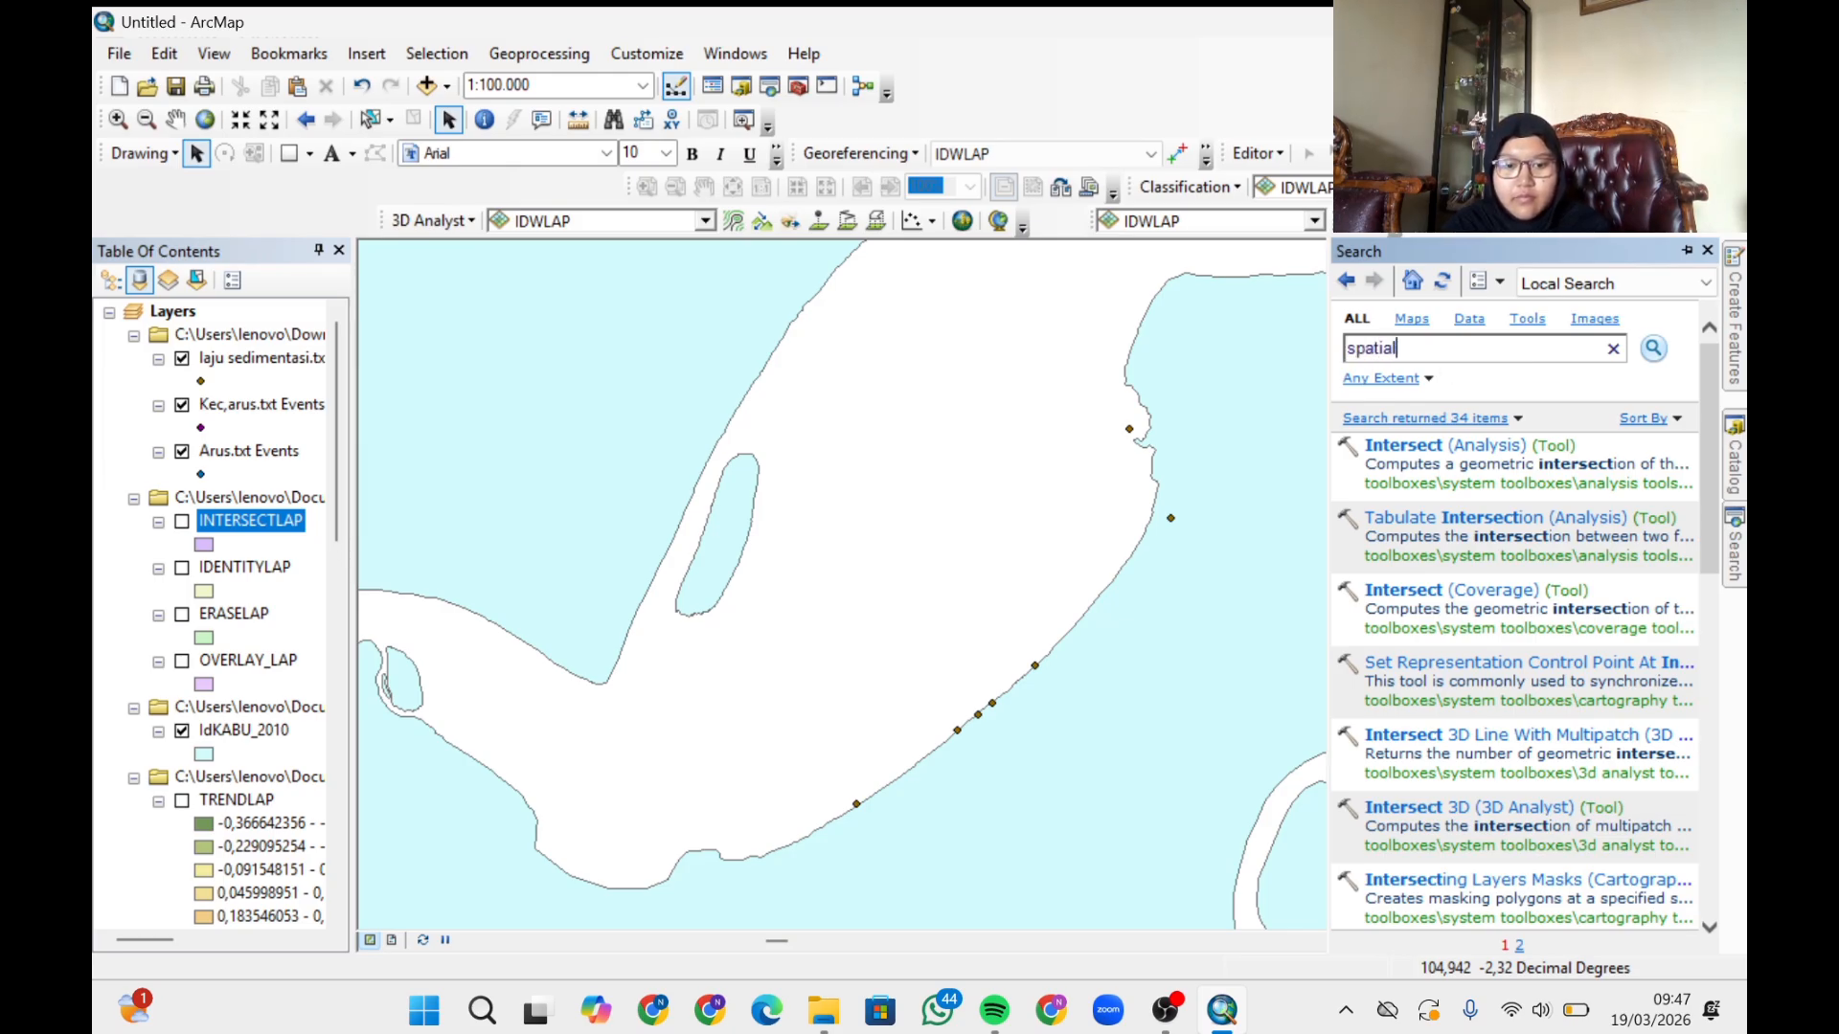
{"action": "type", "text": "in"}
{"action": "key", "text": "Return"}
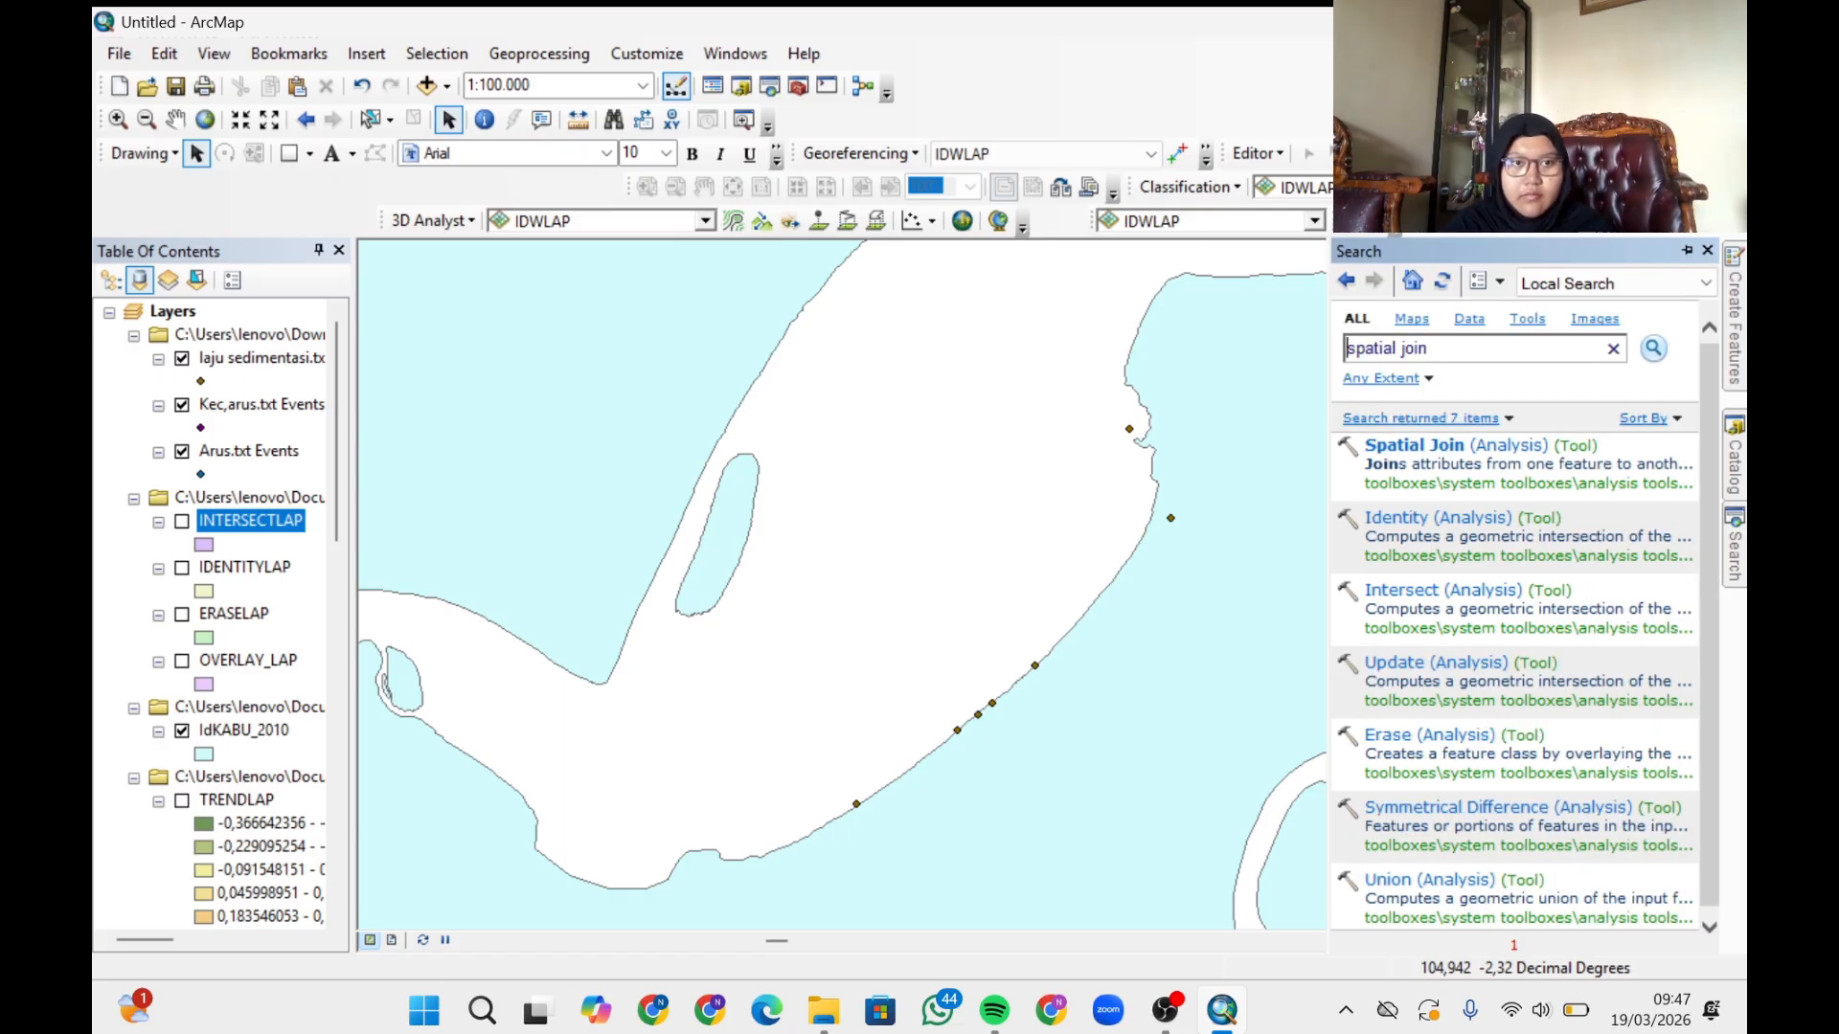
{"action": "left_click", "coordinate": [1434, 446]}
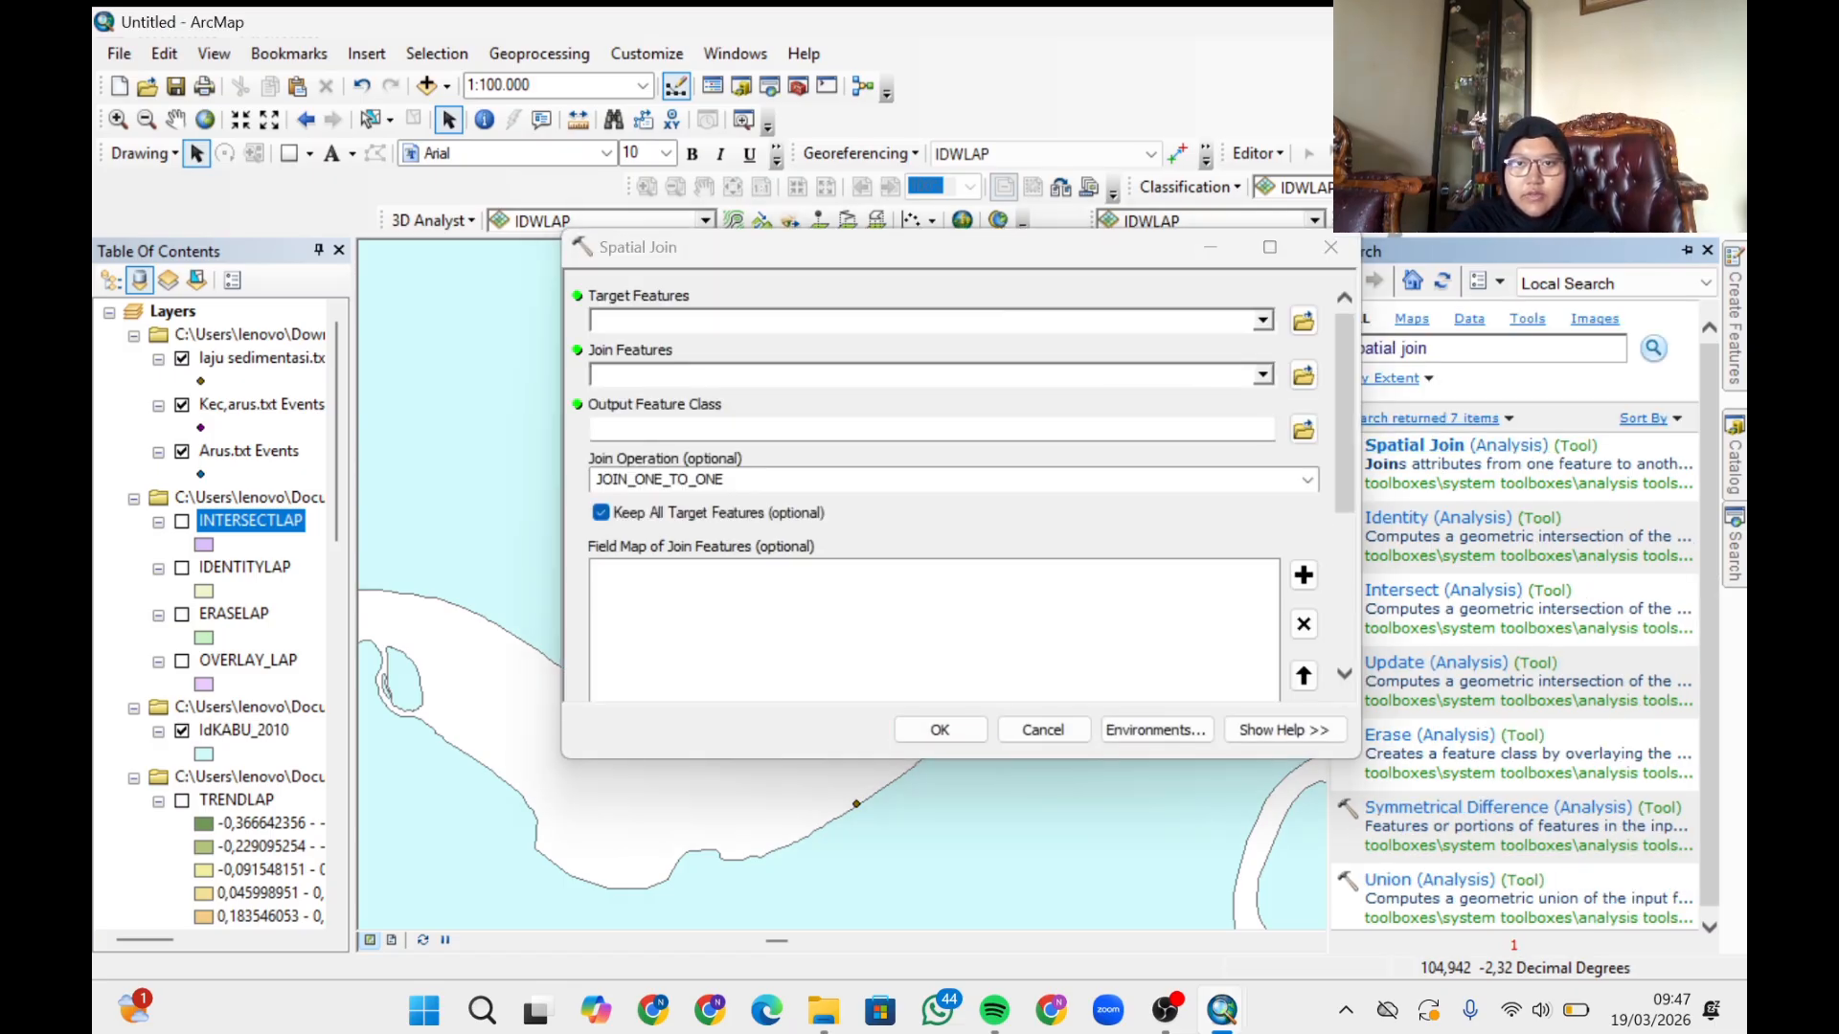
- Spatially join IdKABU_2010 to the target OVERLAY_LAP, output to SJLAP.shp in the interpolasi overlay folder, and hide the SJLAP layer
{"action": "left_click", "coordinate": [1264, 321]}
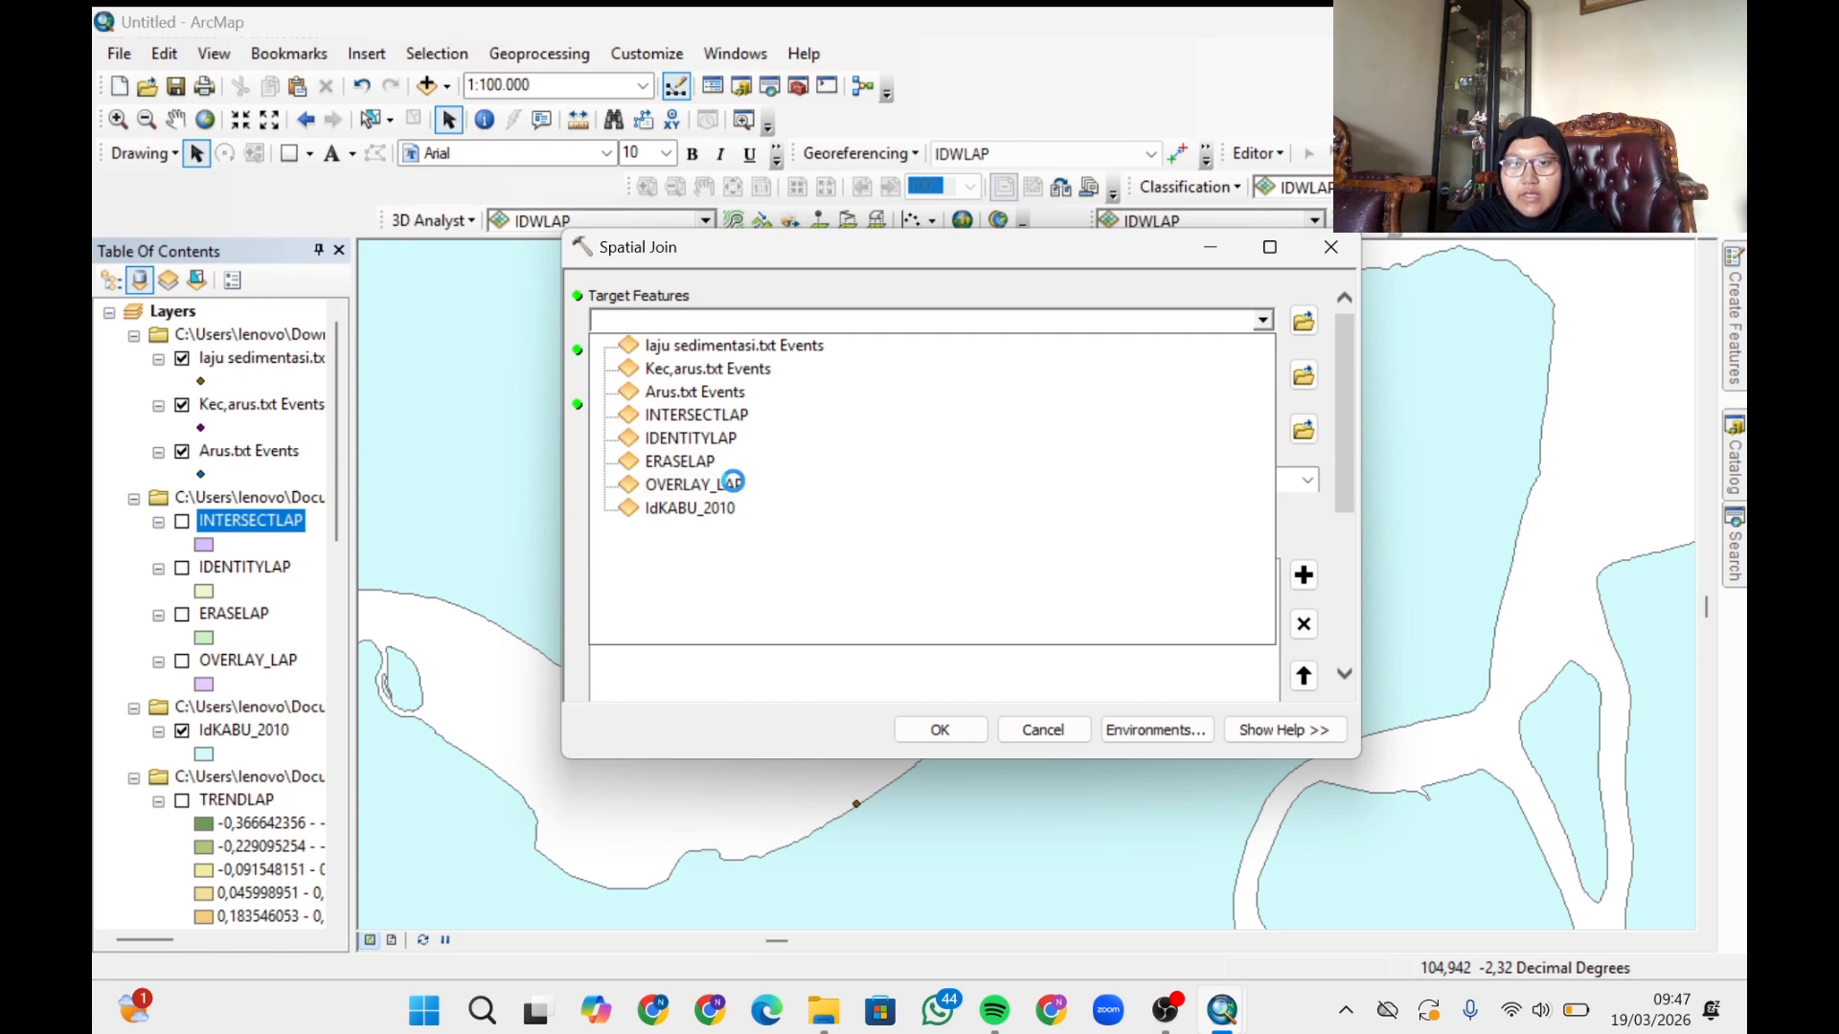
{"action": "left_click", "coordinate": [736, 485]}
{"action": "left_click", "coordinate": [1263, 376]}
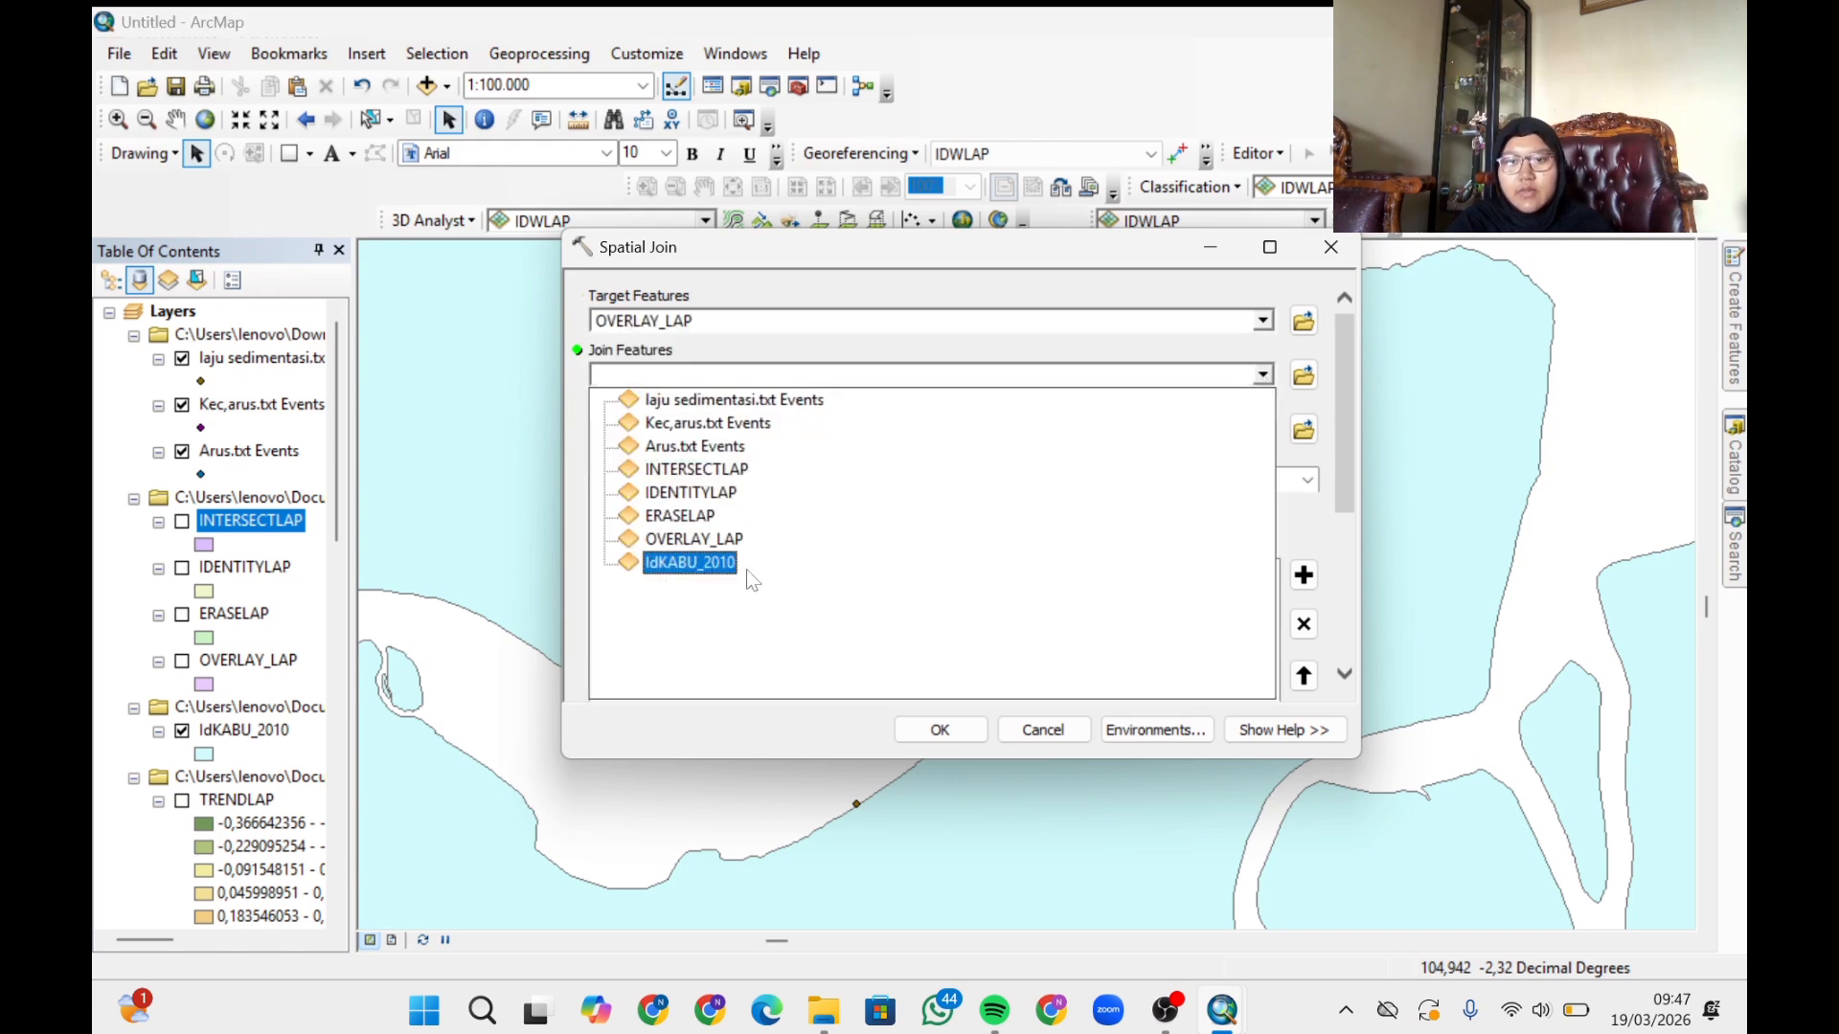
{"action": "left_click", "coordinate": [691, 565]}
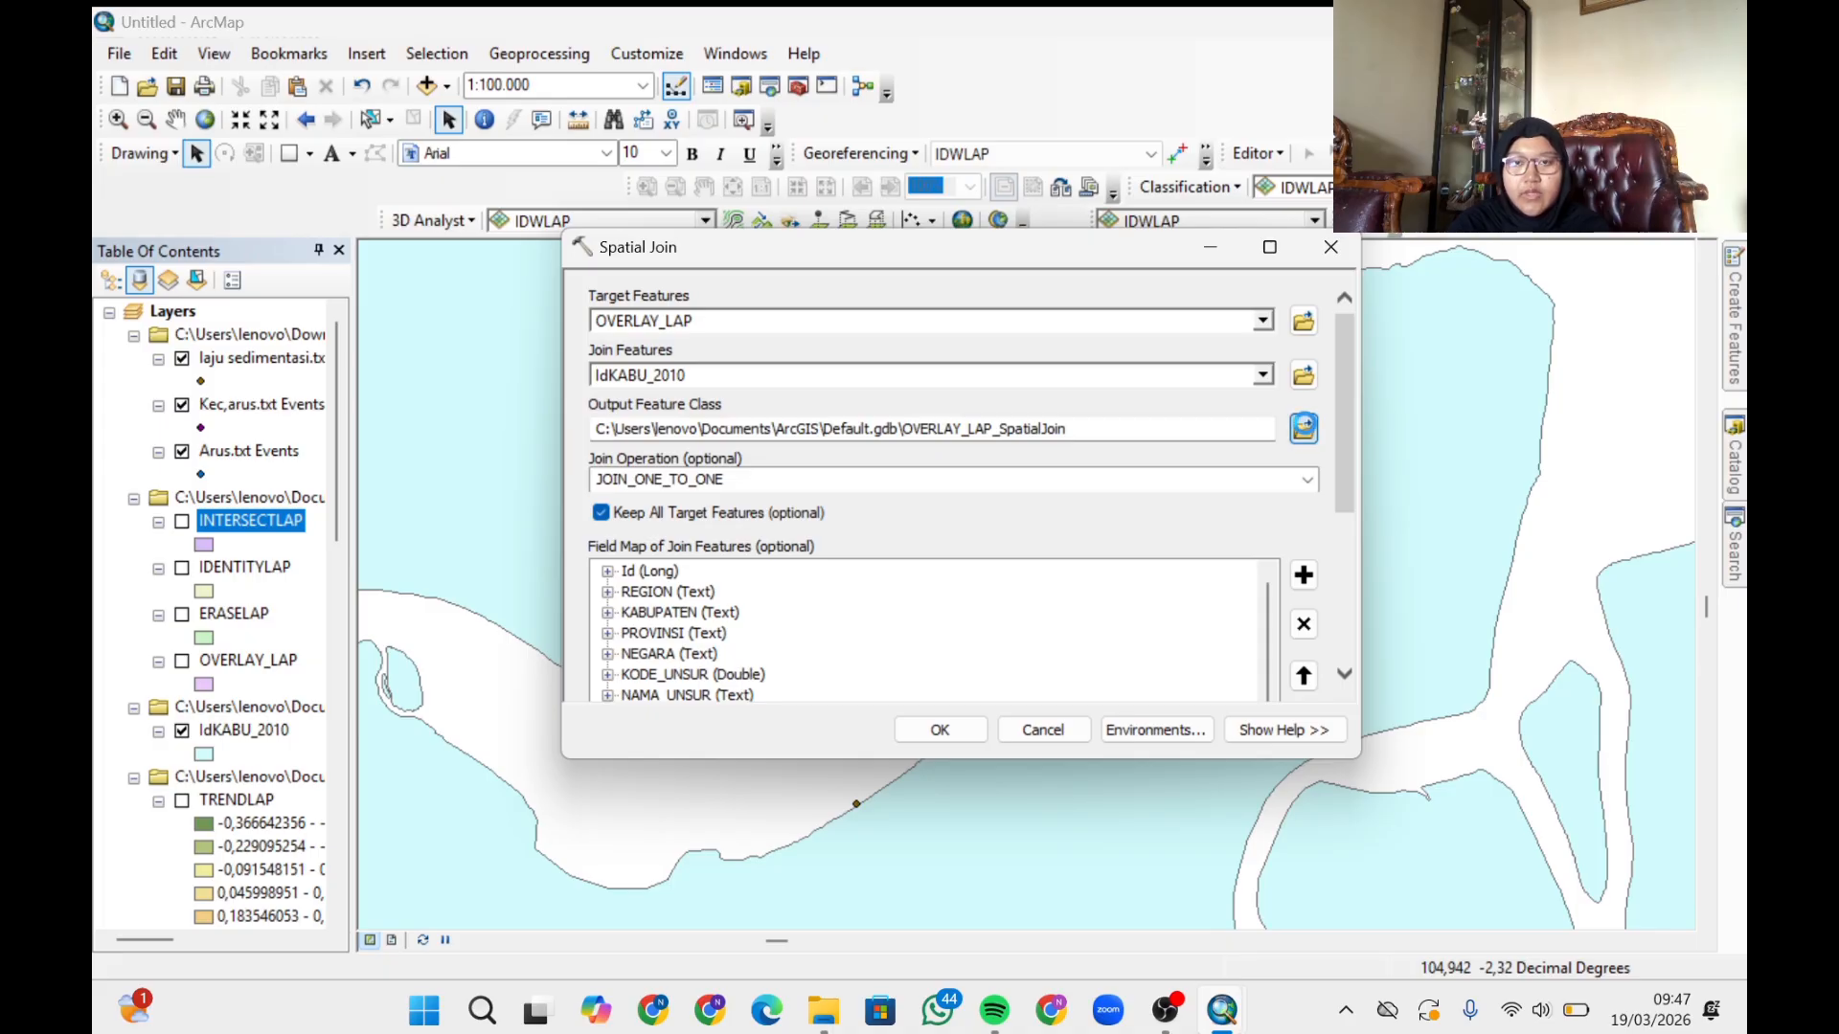
{"action": "left_click", "coordinate": [1304, 429]}
{"action": "type", "text": "SJLAP"}
{"action": "left_click", "coordinate": [1214, 633]}
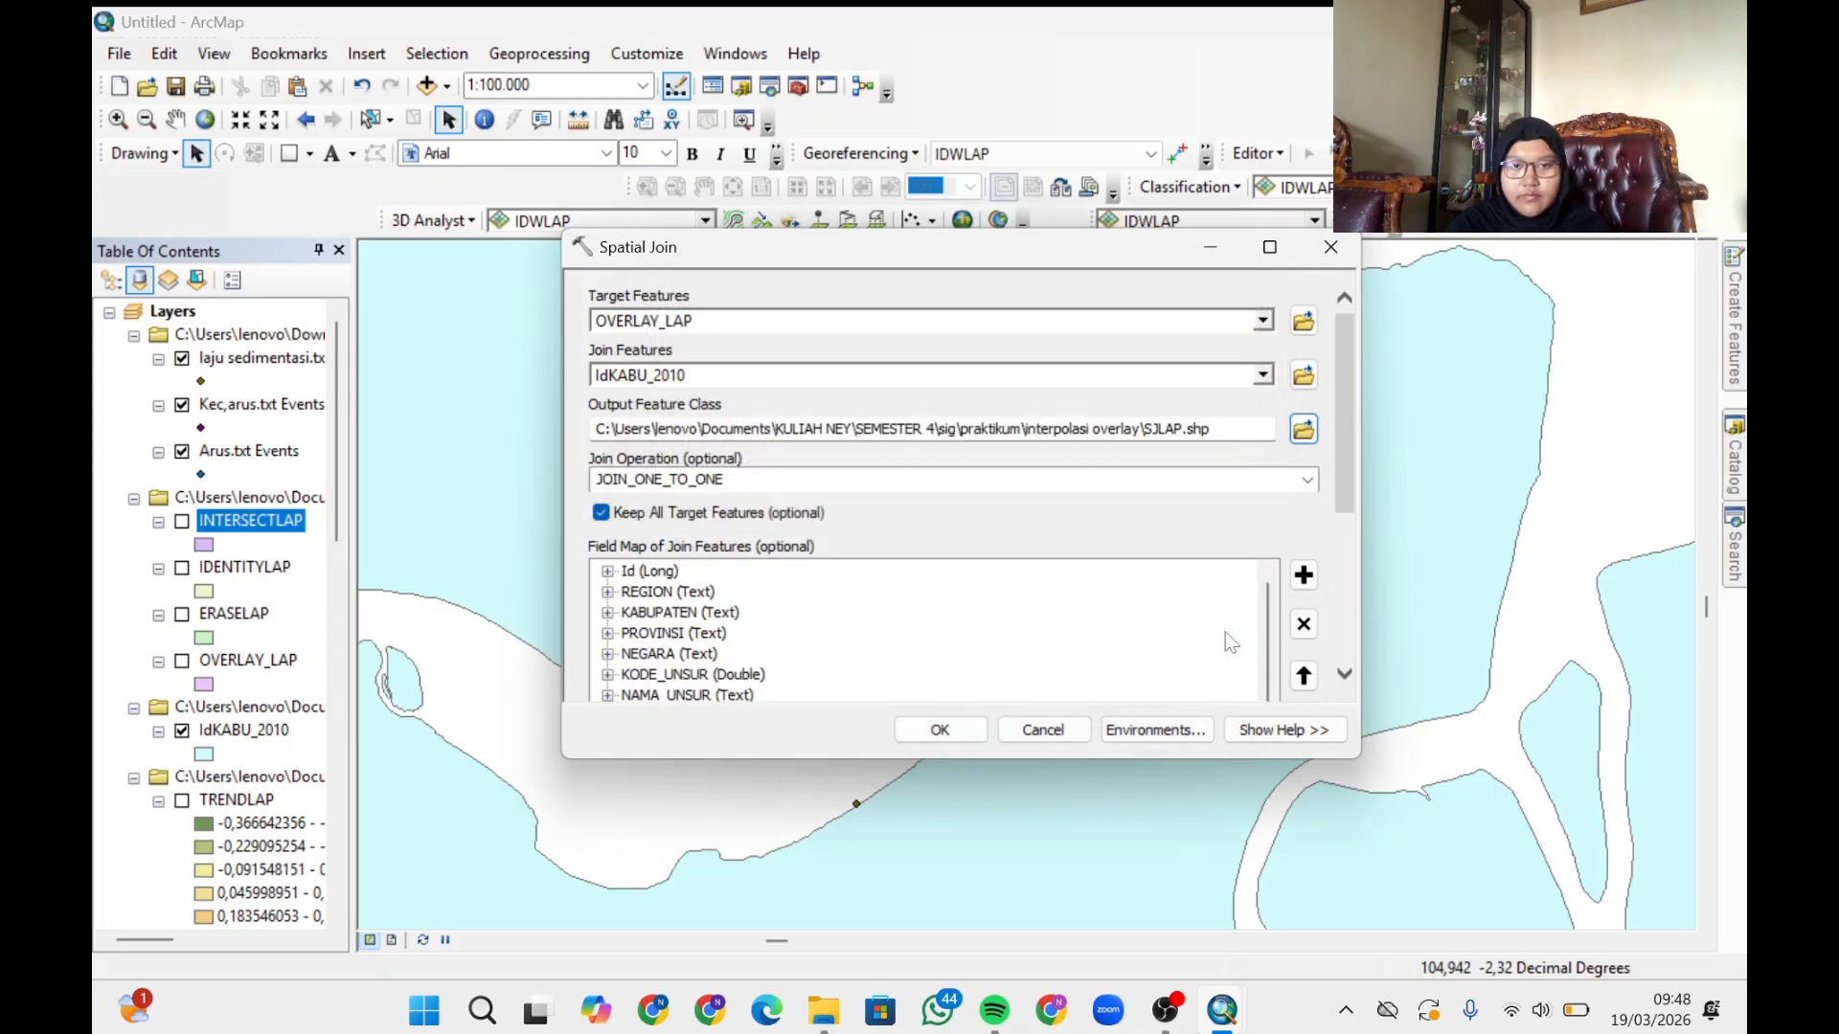
{"action": "left_click", "coordinate": [935, 735]}
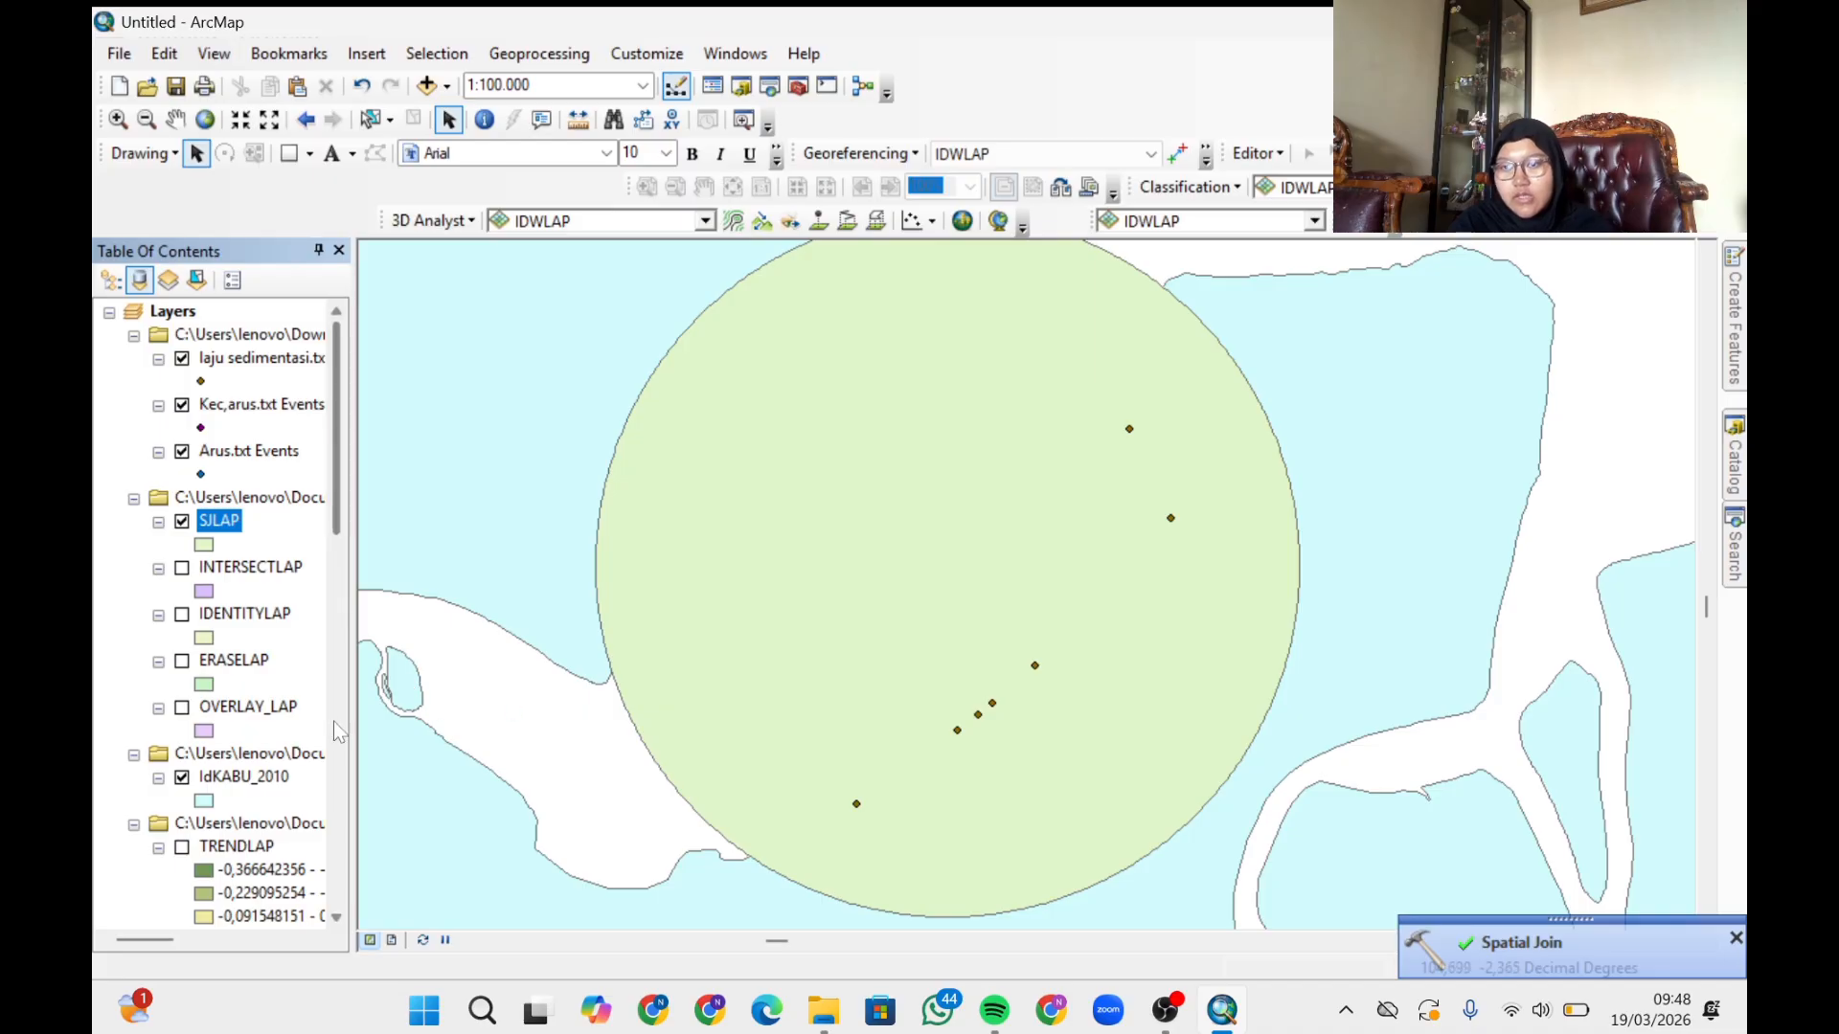
{"action": "left_click", "coordinate": [182, 522]}
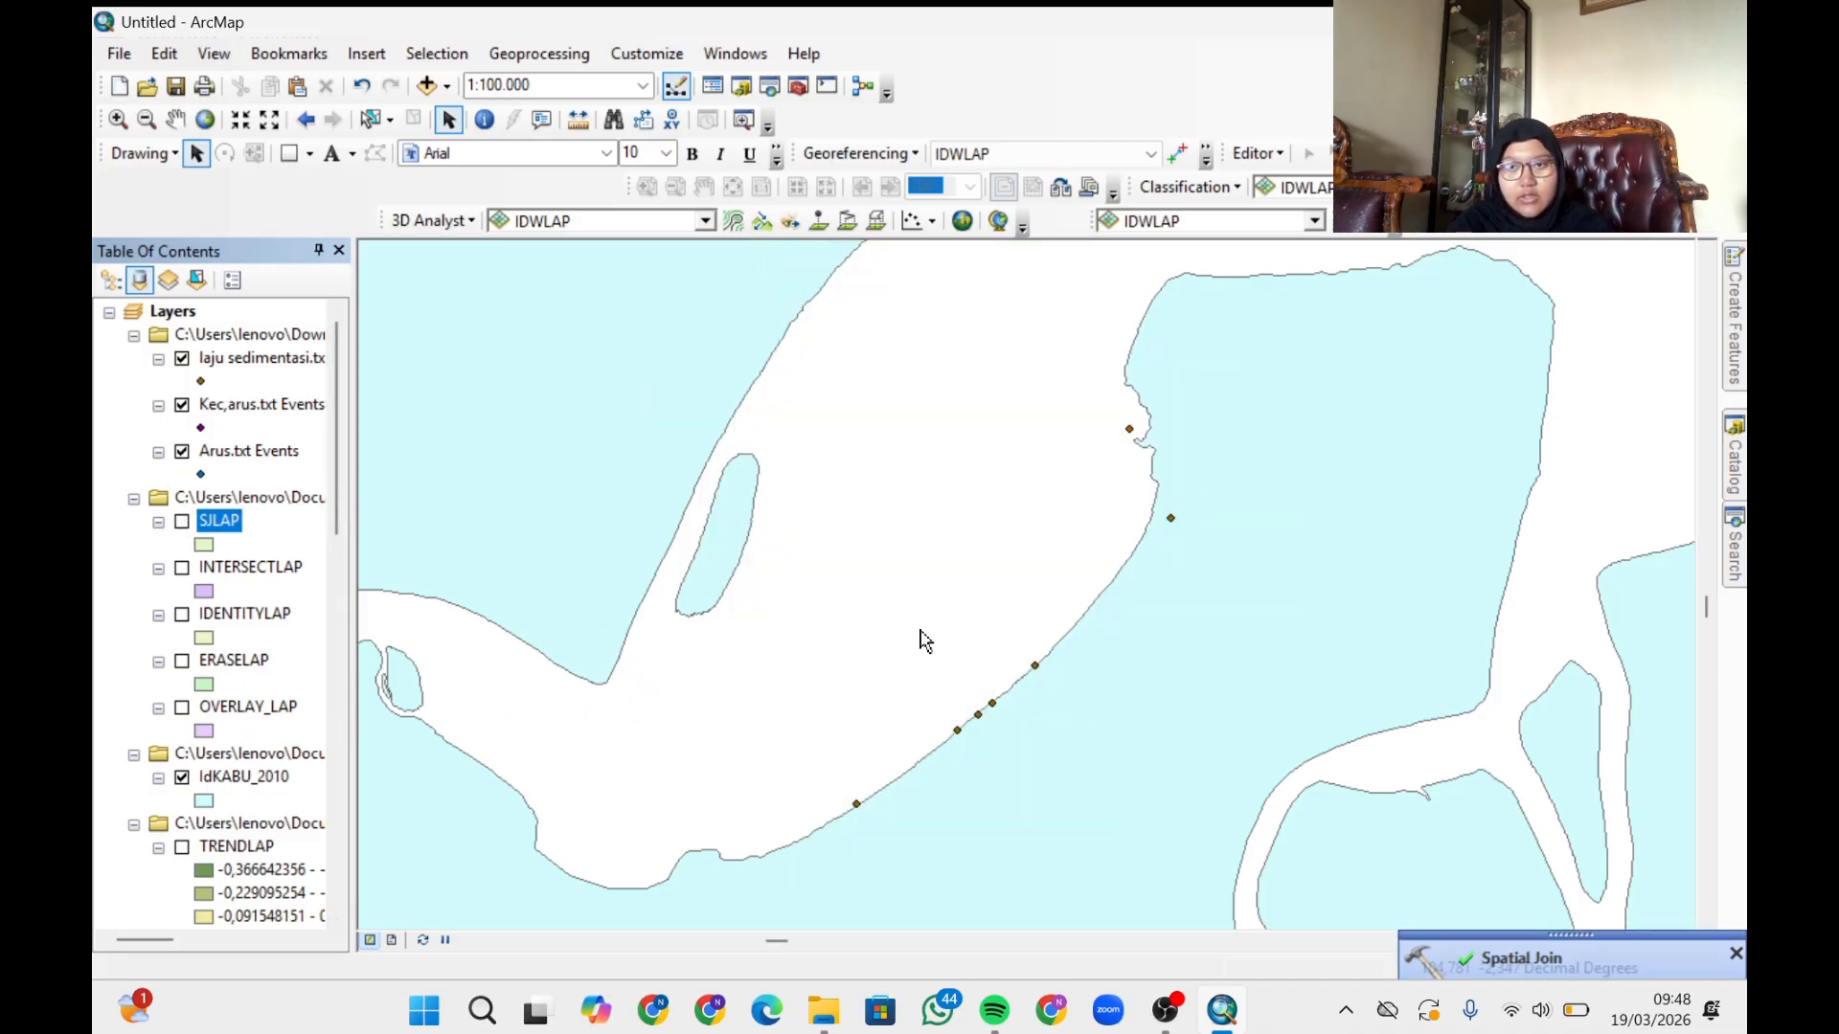
- Search the geoprocessing tools for "UNION" and open the Union (Analysis) tool
{"action": "left_click", "coordinate": [1743, 544]}
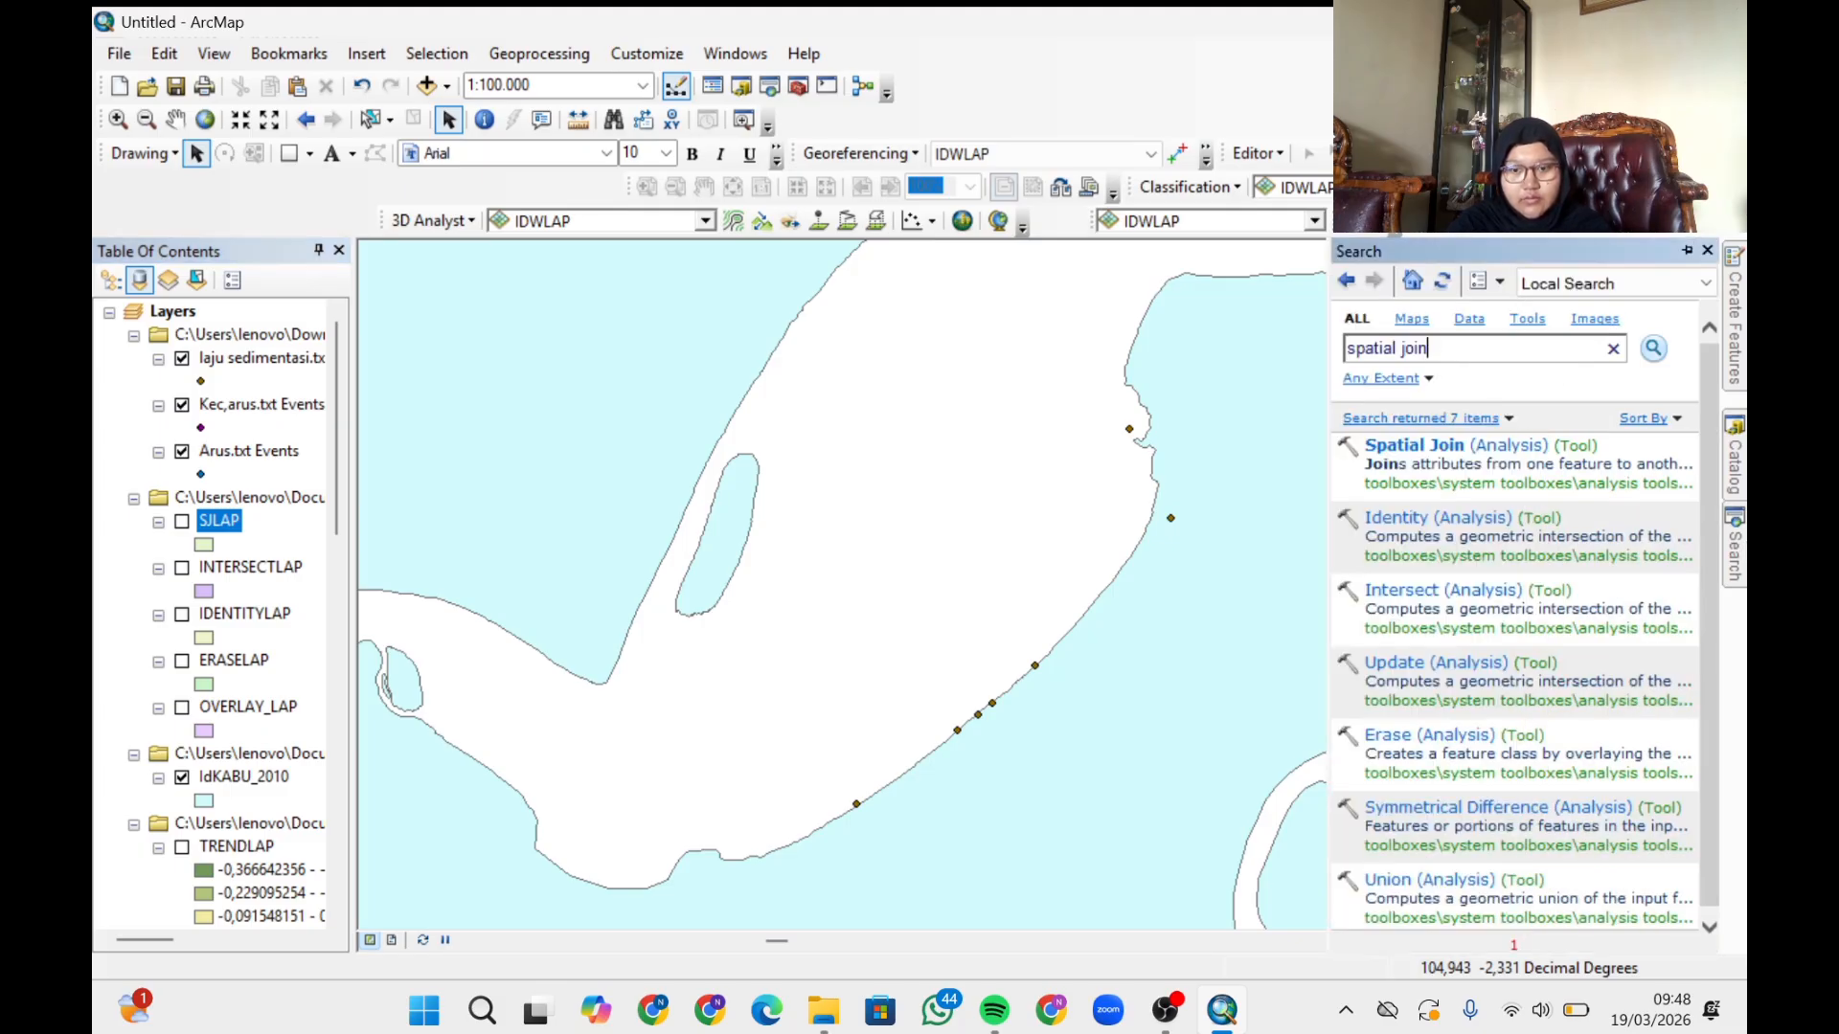
{"action": "key", "text": "ctrl+a"}
{"action": "type", "text": "UNIO"}
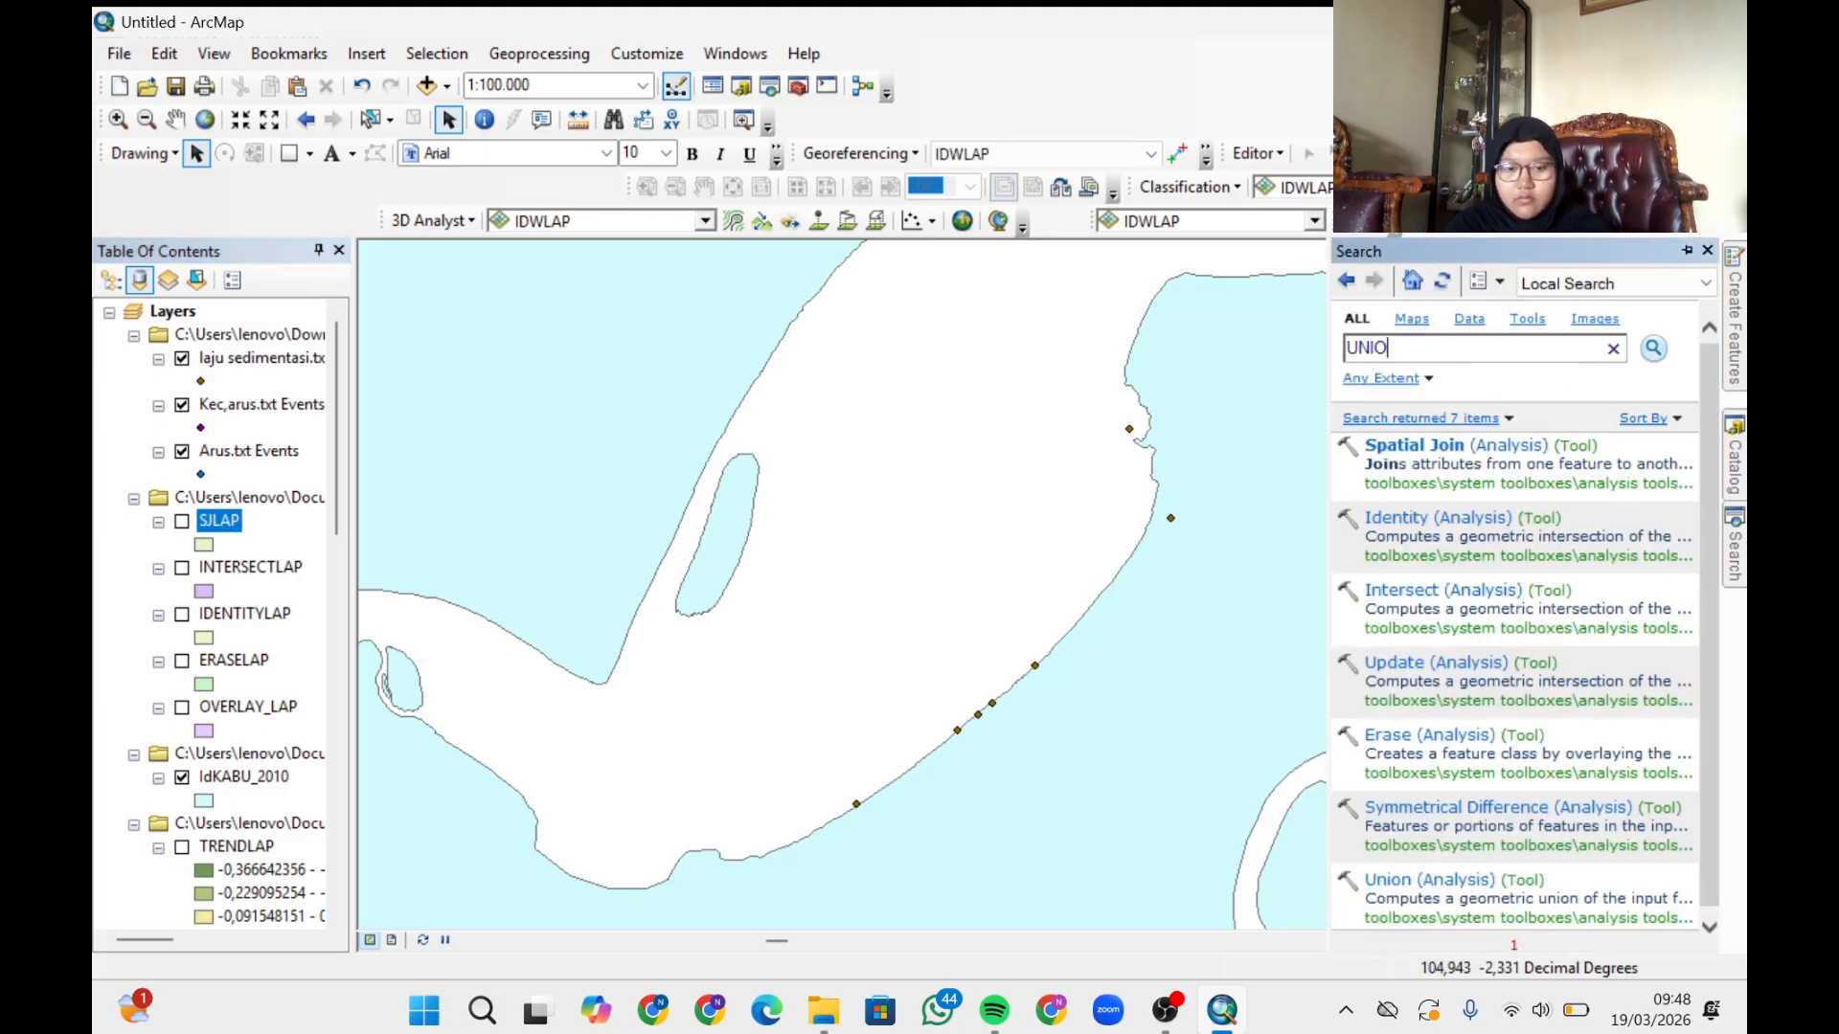
{"action": "type", "text": "N"}
{"action": "key", "text": "Return"}
{"action": "left_click", "coordinate": [1427, 445]}
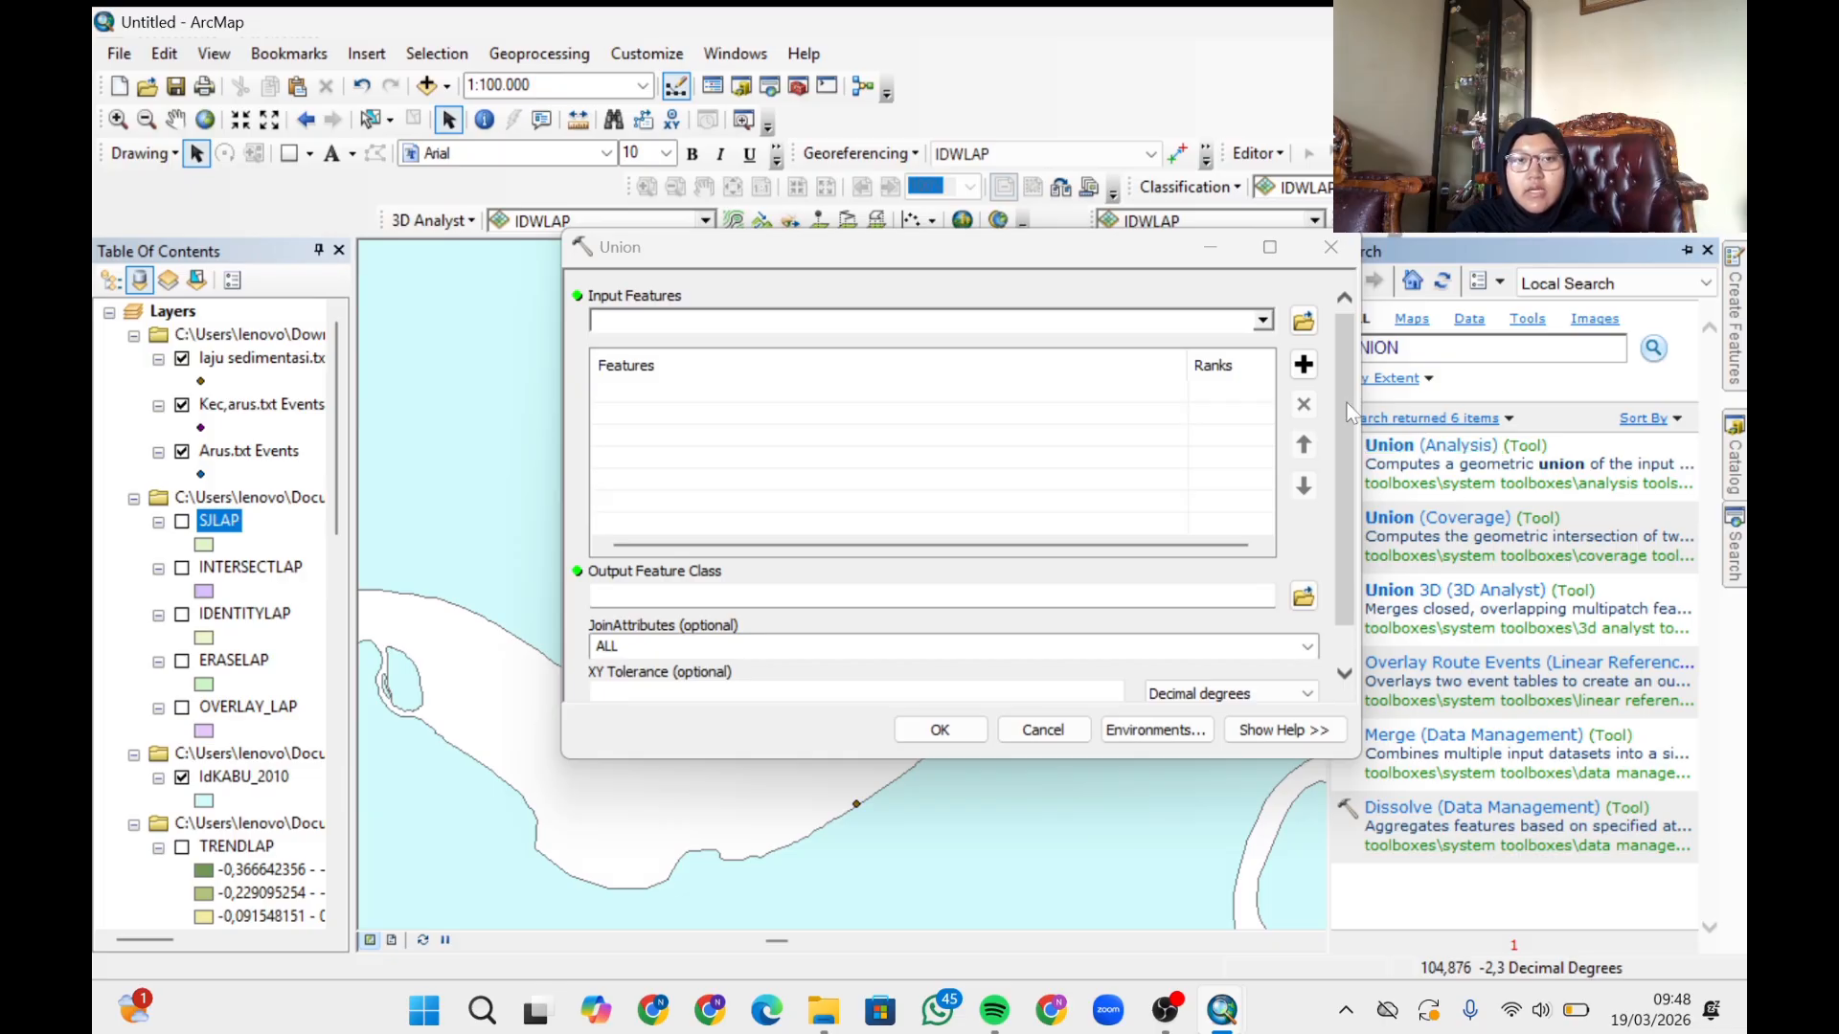
- Union OVERLAY_LAP and IdKABU_2010 into UNIONLAP.shp in the interpolasi overlay folder, and hide the UNIONLAP layer
{"action": "left_click", "coordinate": [1264, 321]}
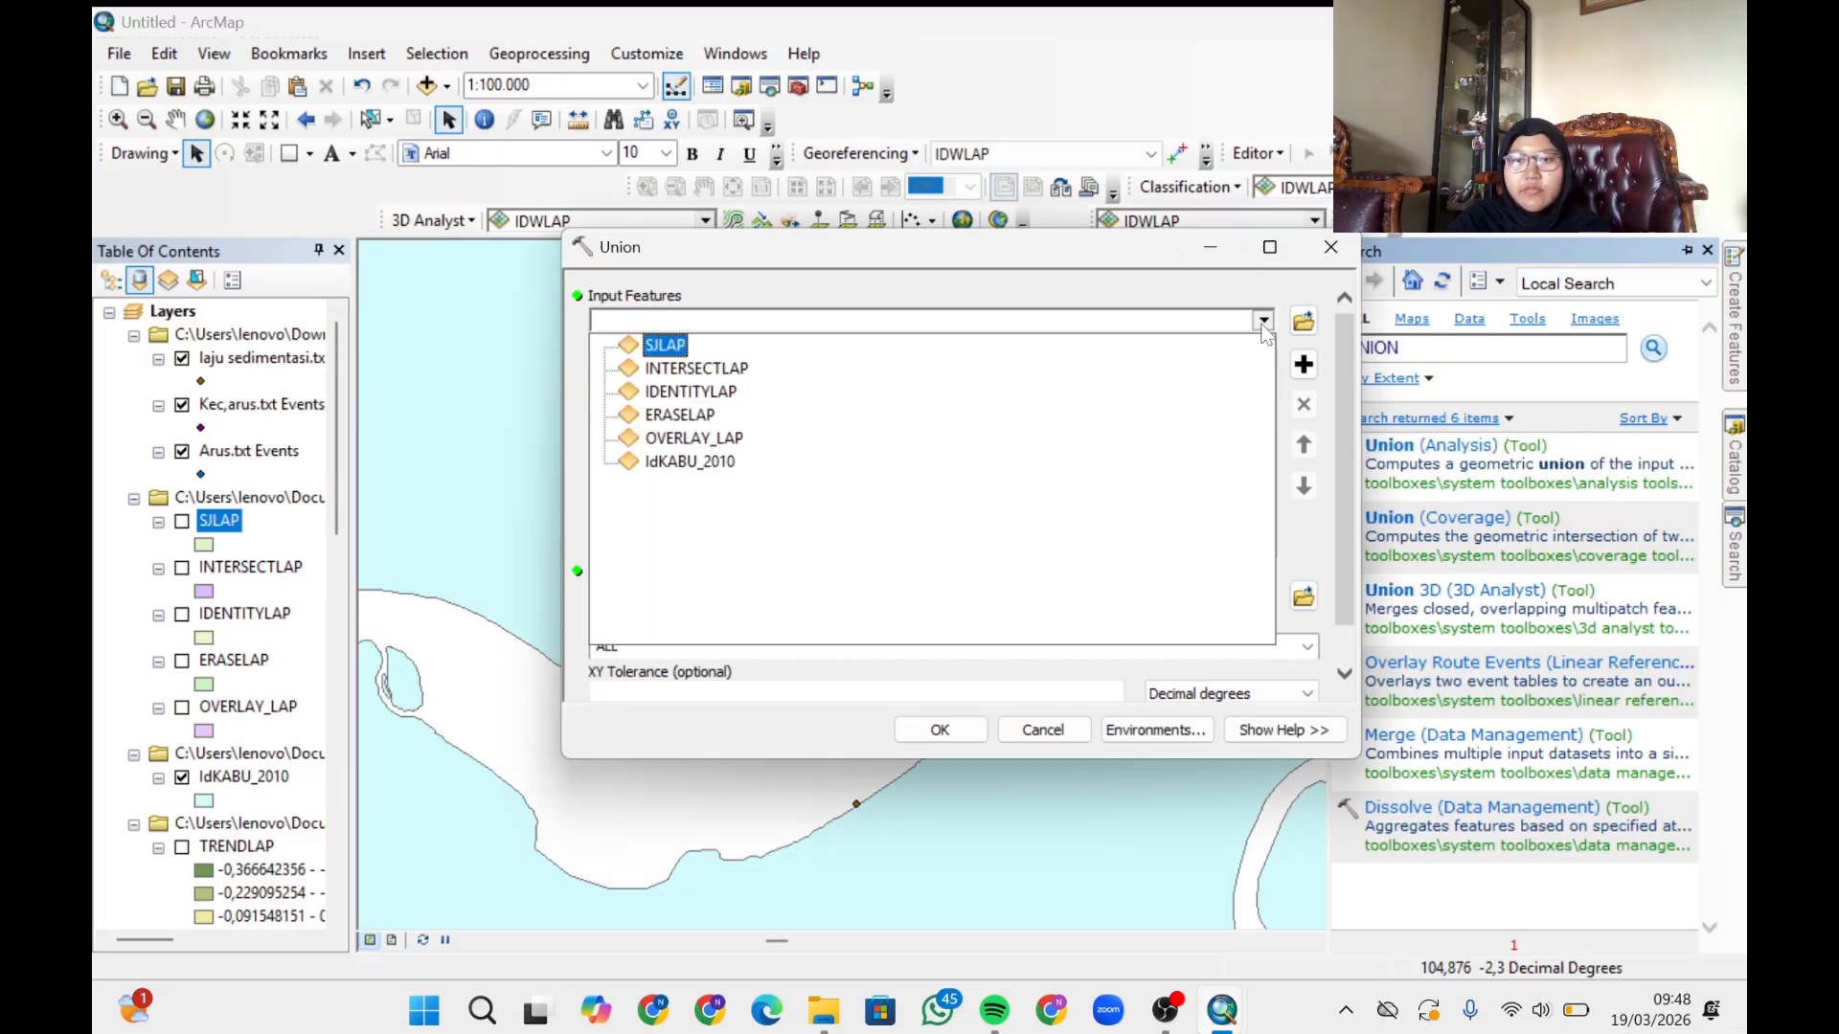
{"action": "left_click", "coordinate": [738, 438]}
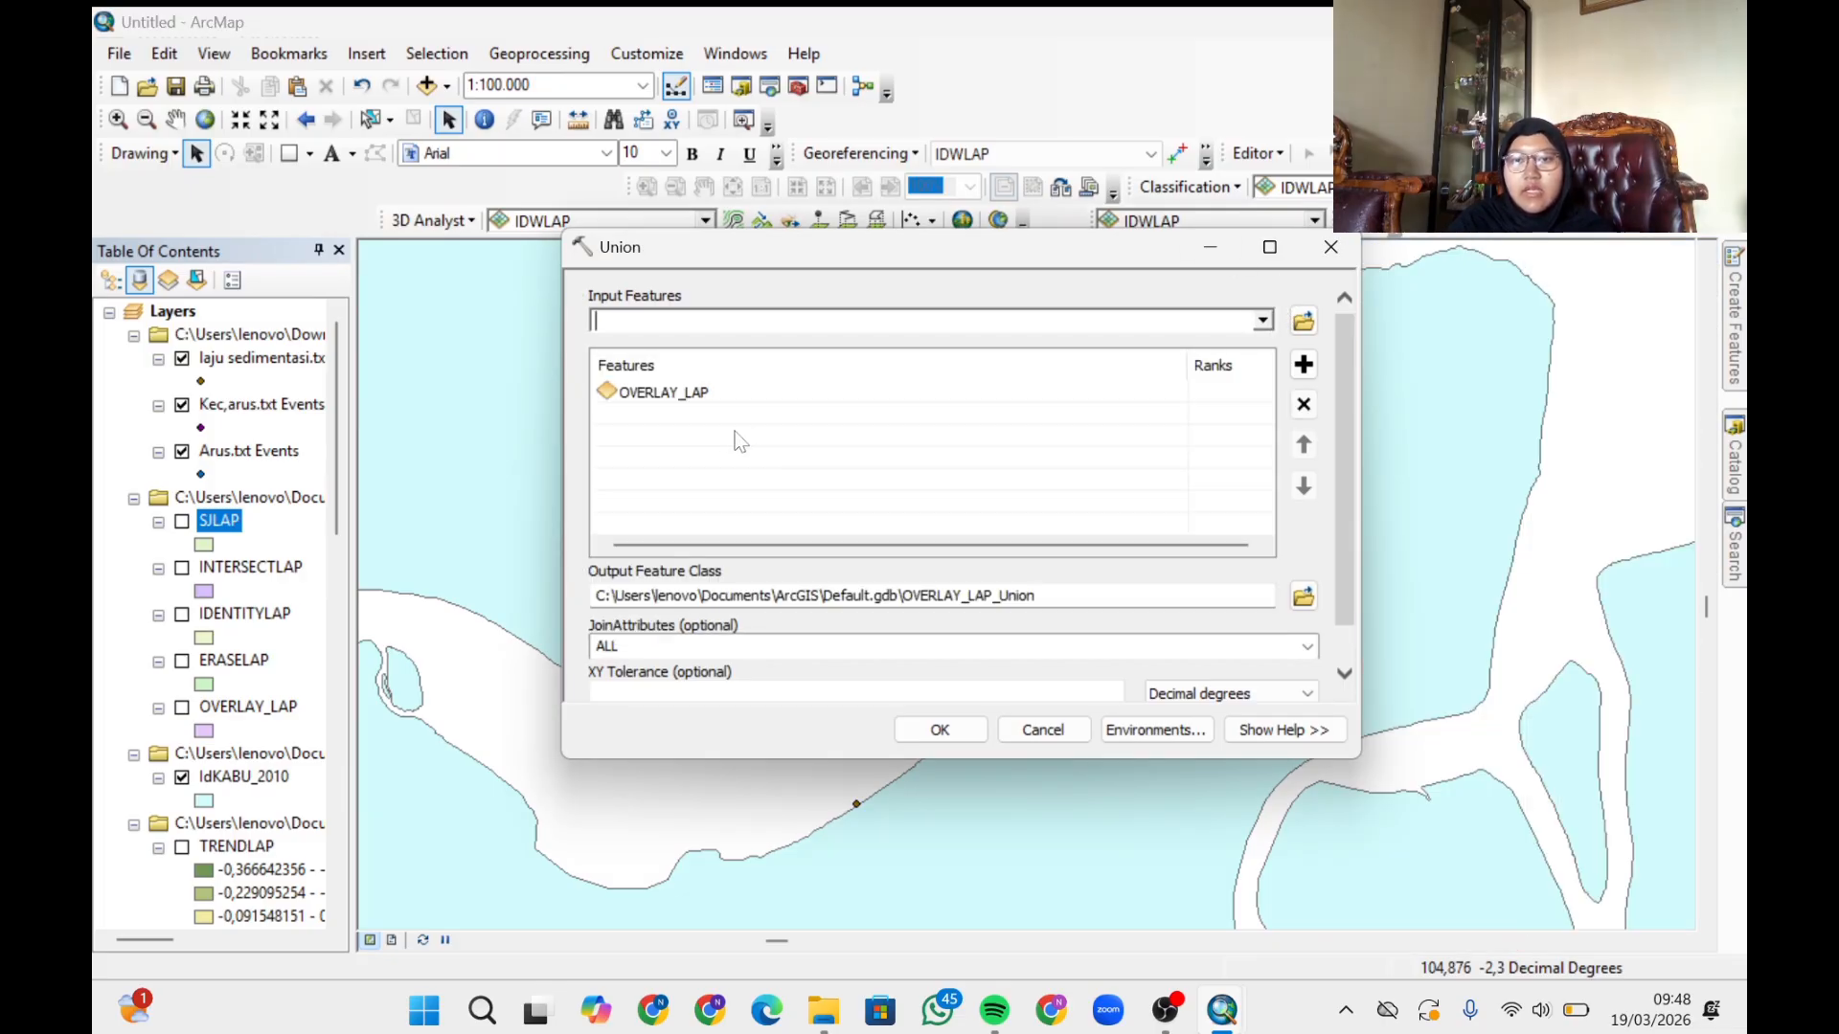
{"action": "left_click", "coordinate": [1264, 321]}
{"action": "left_click", "coordinate": [738, 460]}
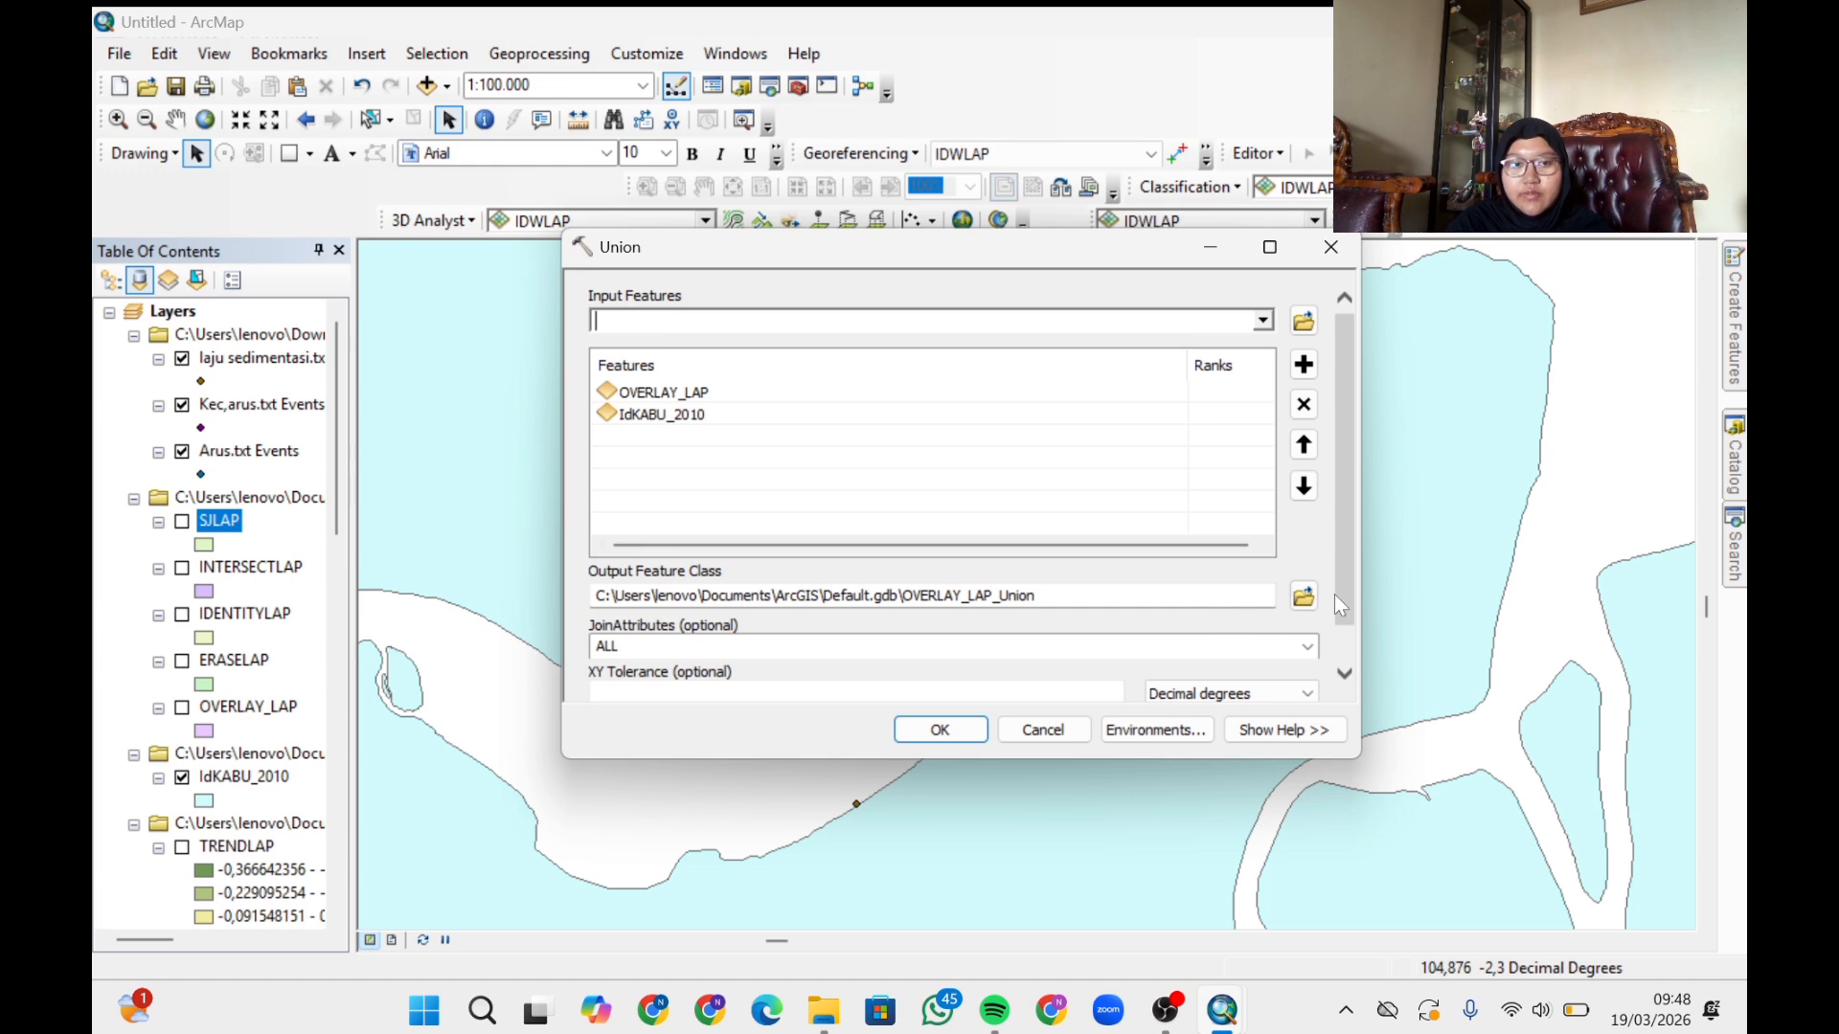
{"action": "left_click", "coordinate": [1303, 597]}
{"action": "type", "text": "UNIONLAP"}
{"action": "left_click", "coordinate": [1222, 634]}
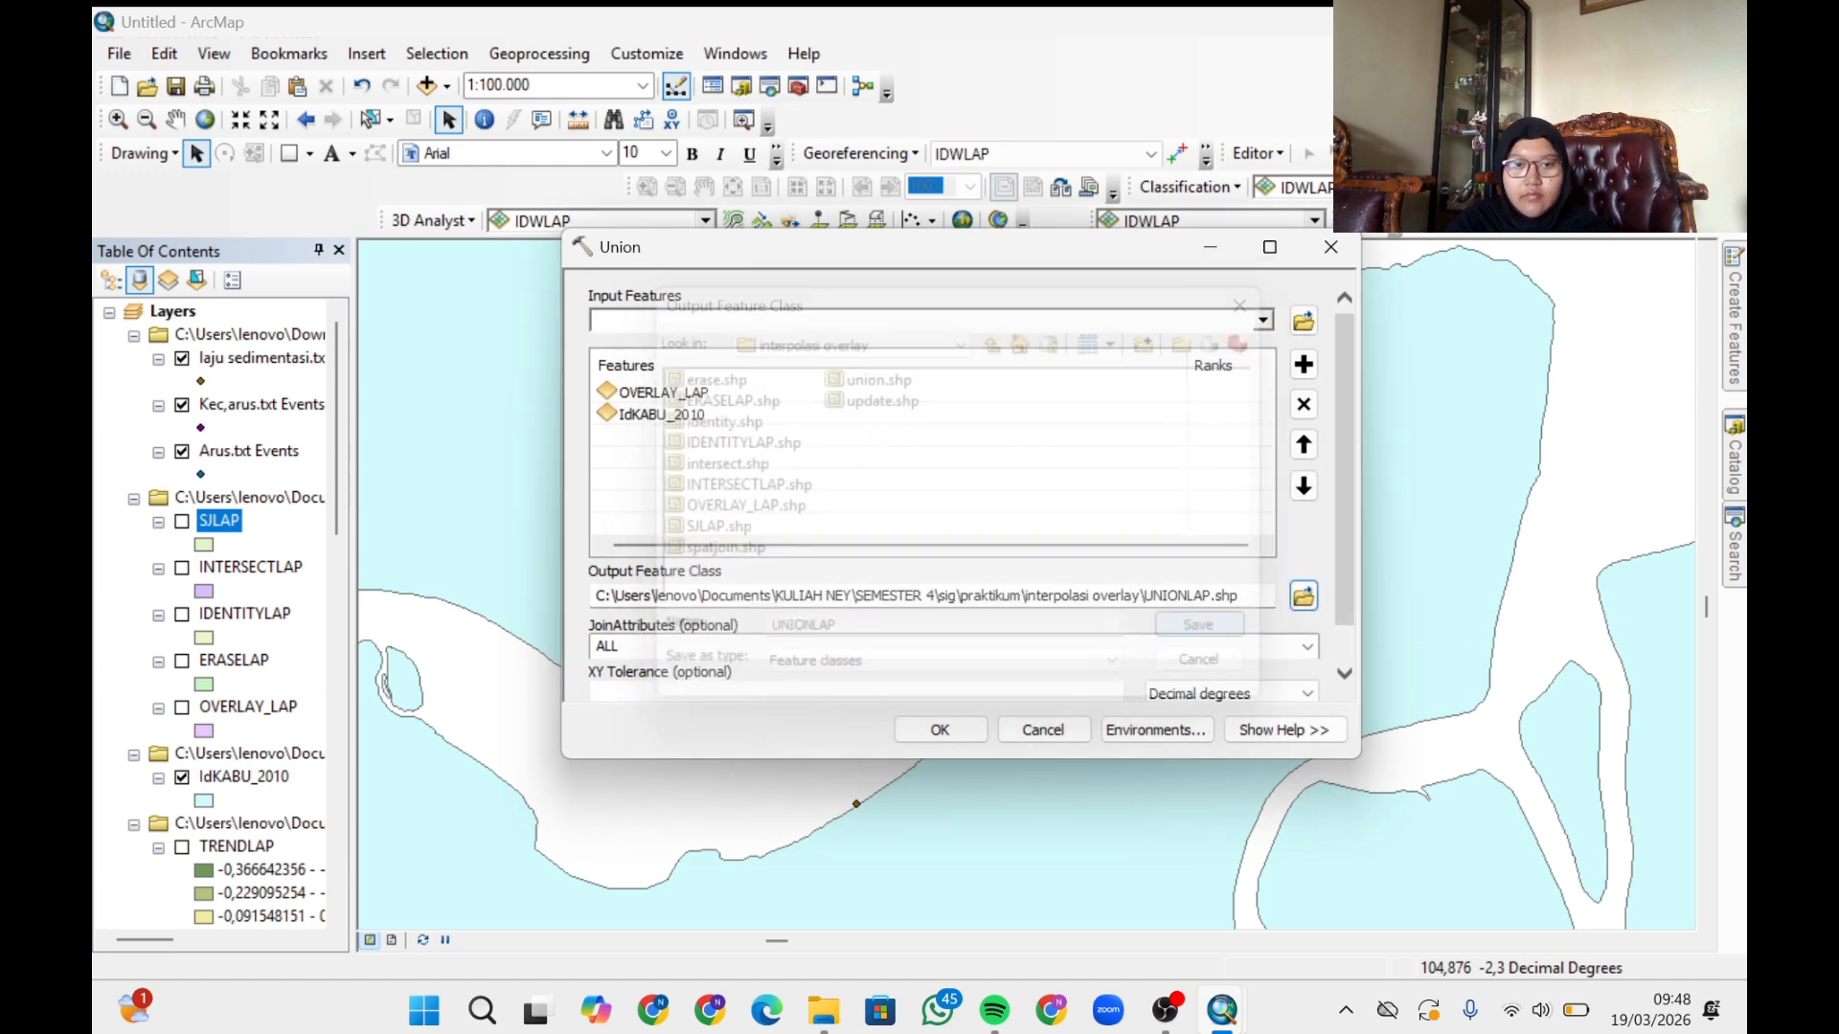
{"action": "left_click", "coordinate": [939, 729]}
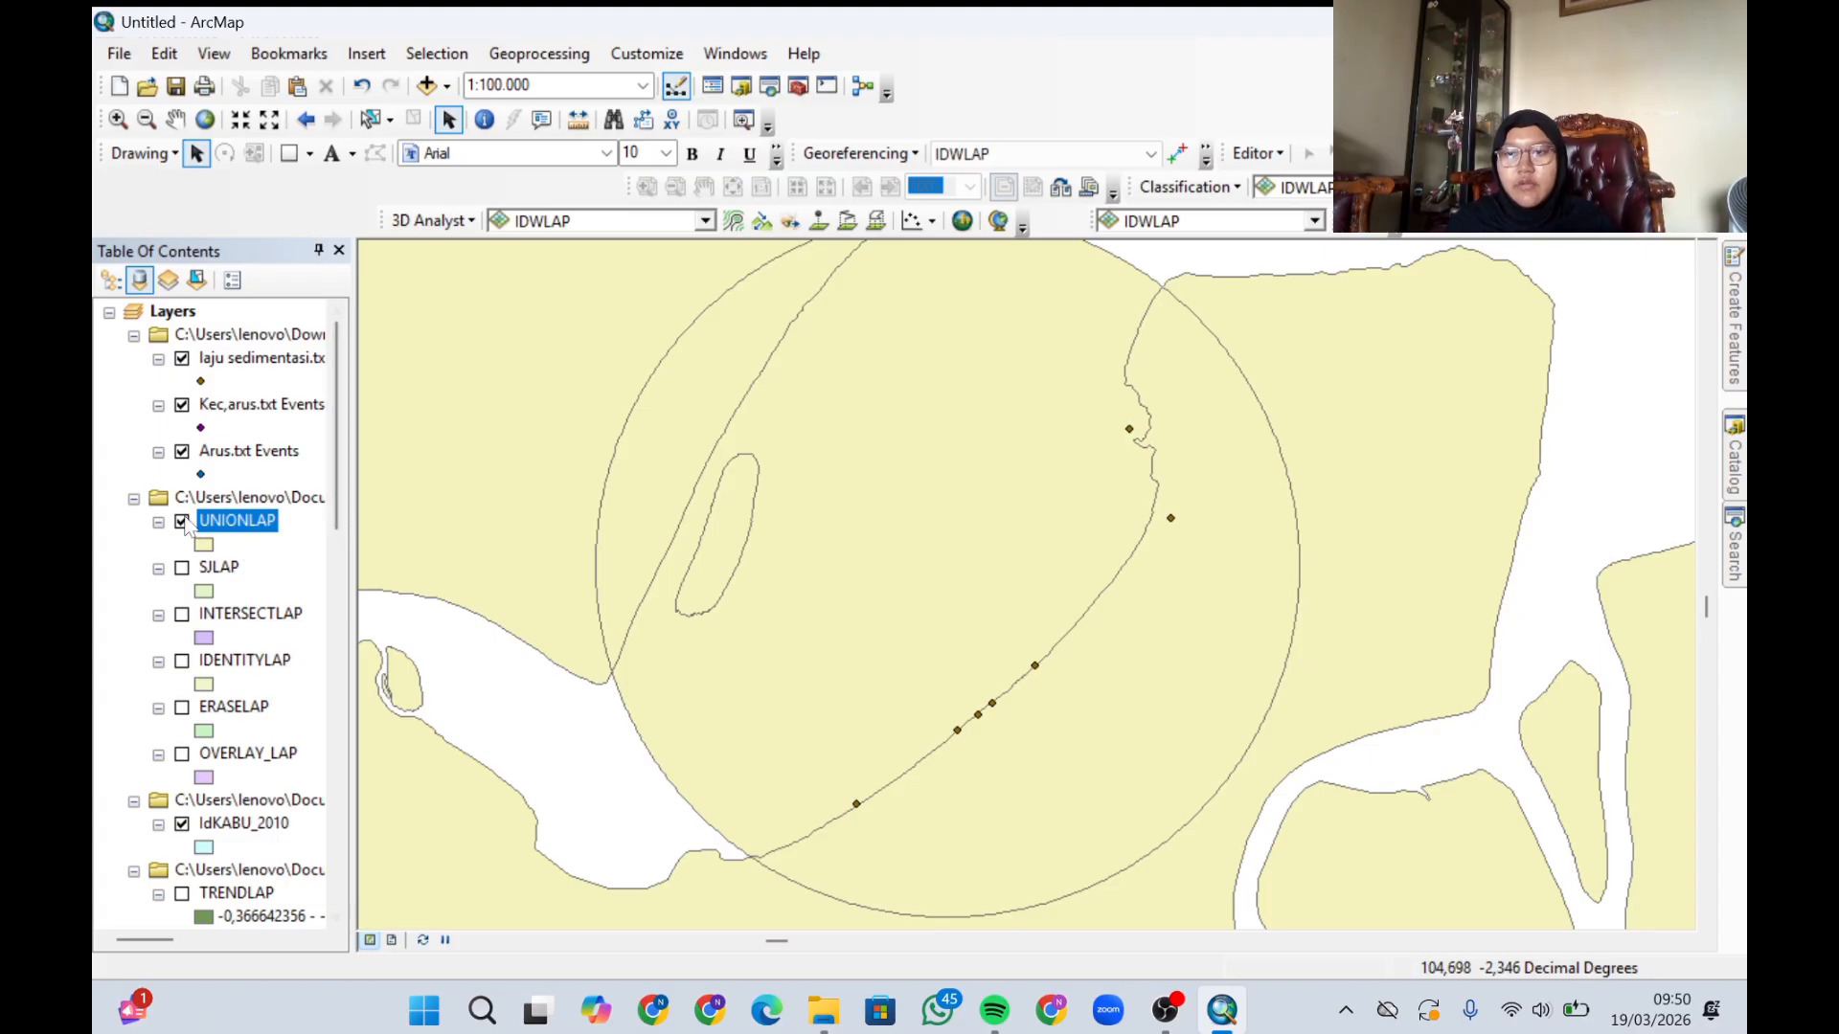
{"action": "left_click", "coordinate": [182, 523]}
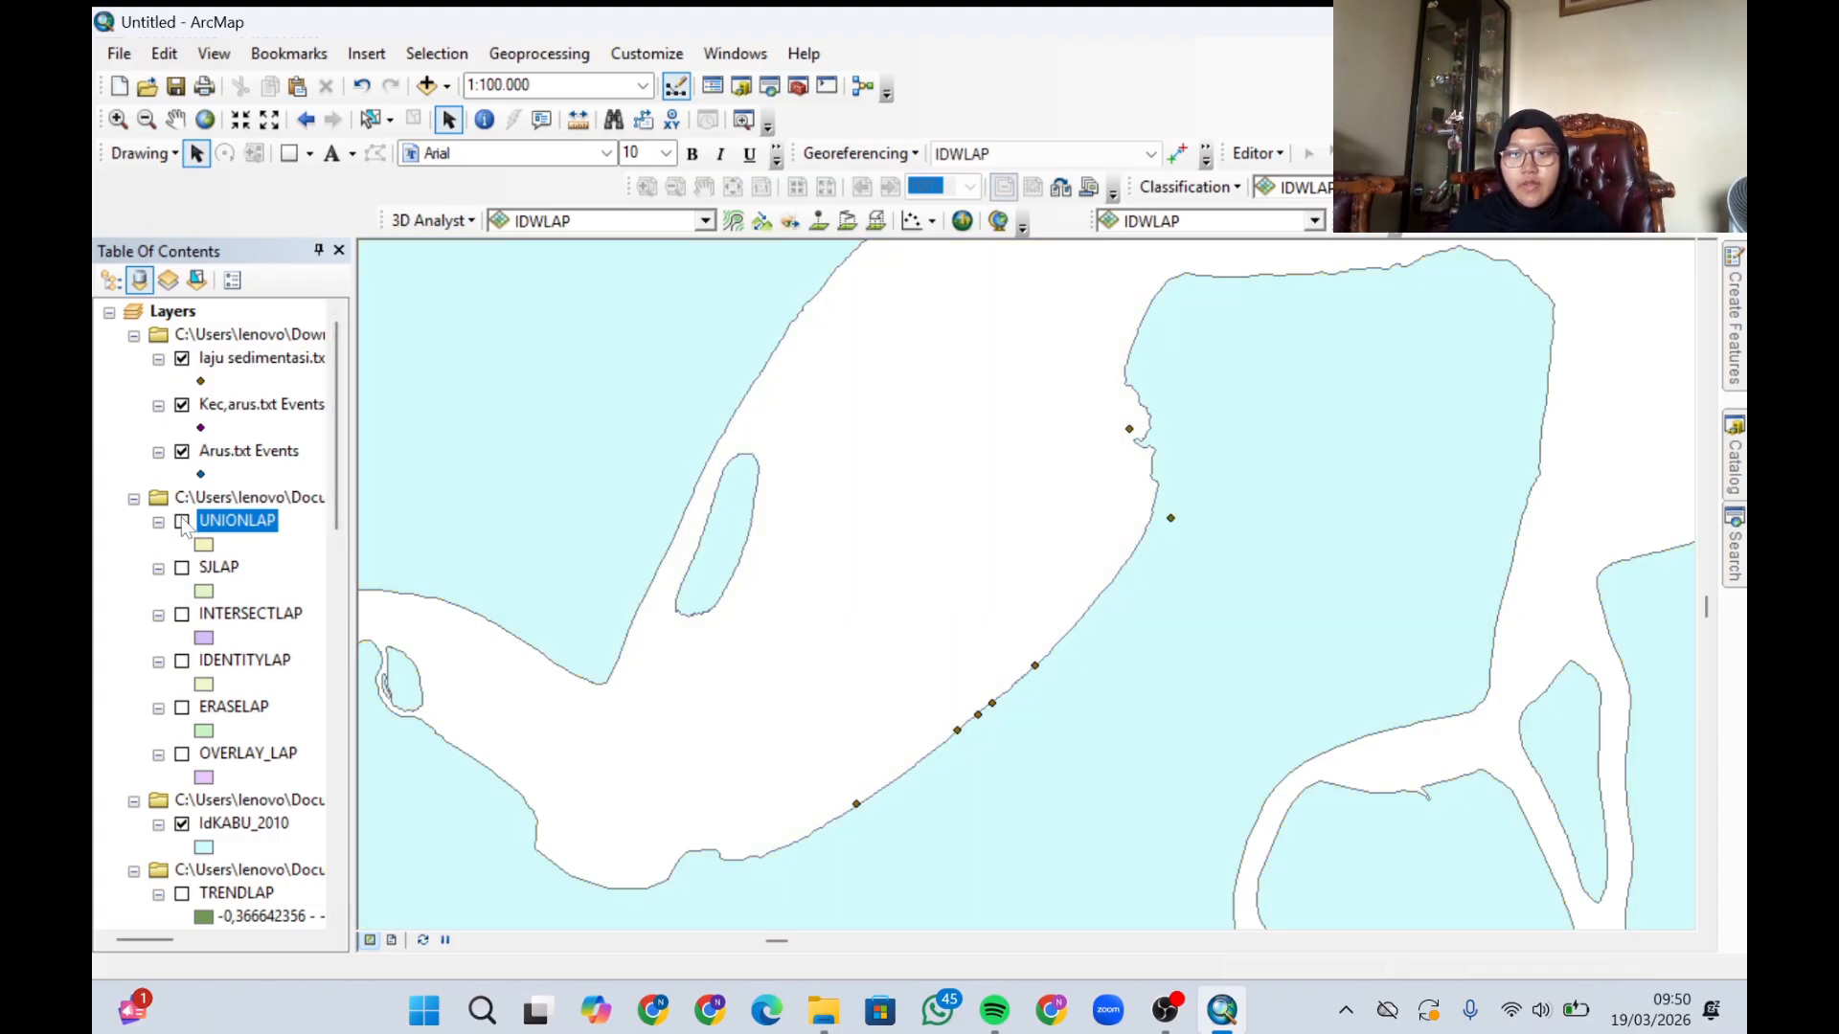
- Search the geoprocessing tools for "UPDATE" and open the Update (Analysis) tool
{"action": "left_click", "coordinate": [1737, 566]}
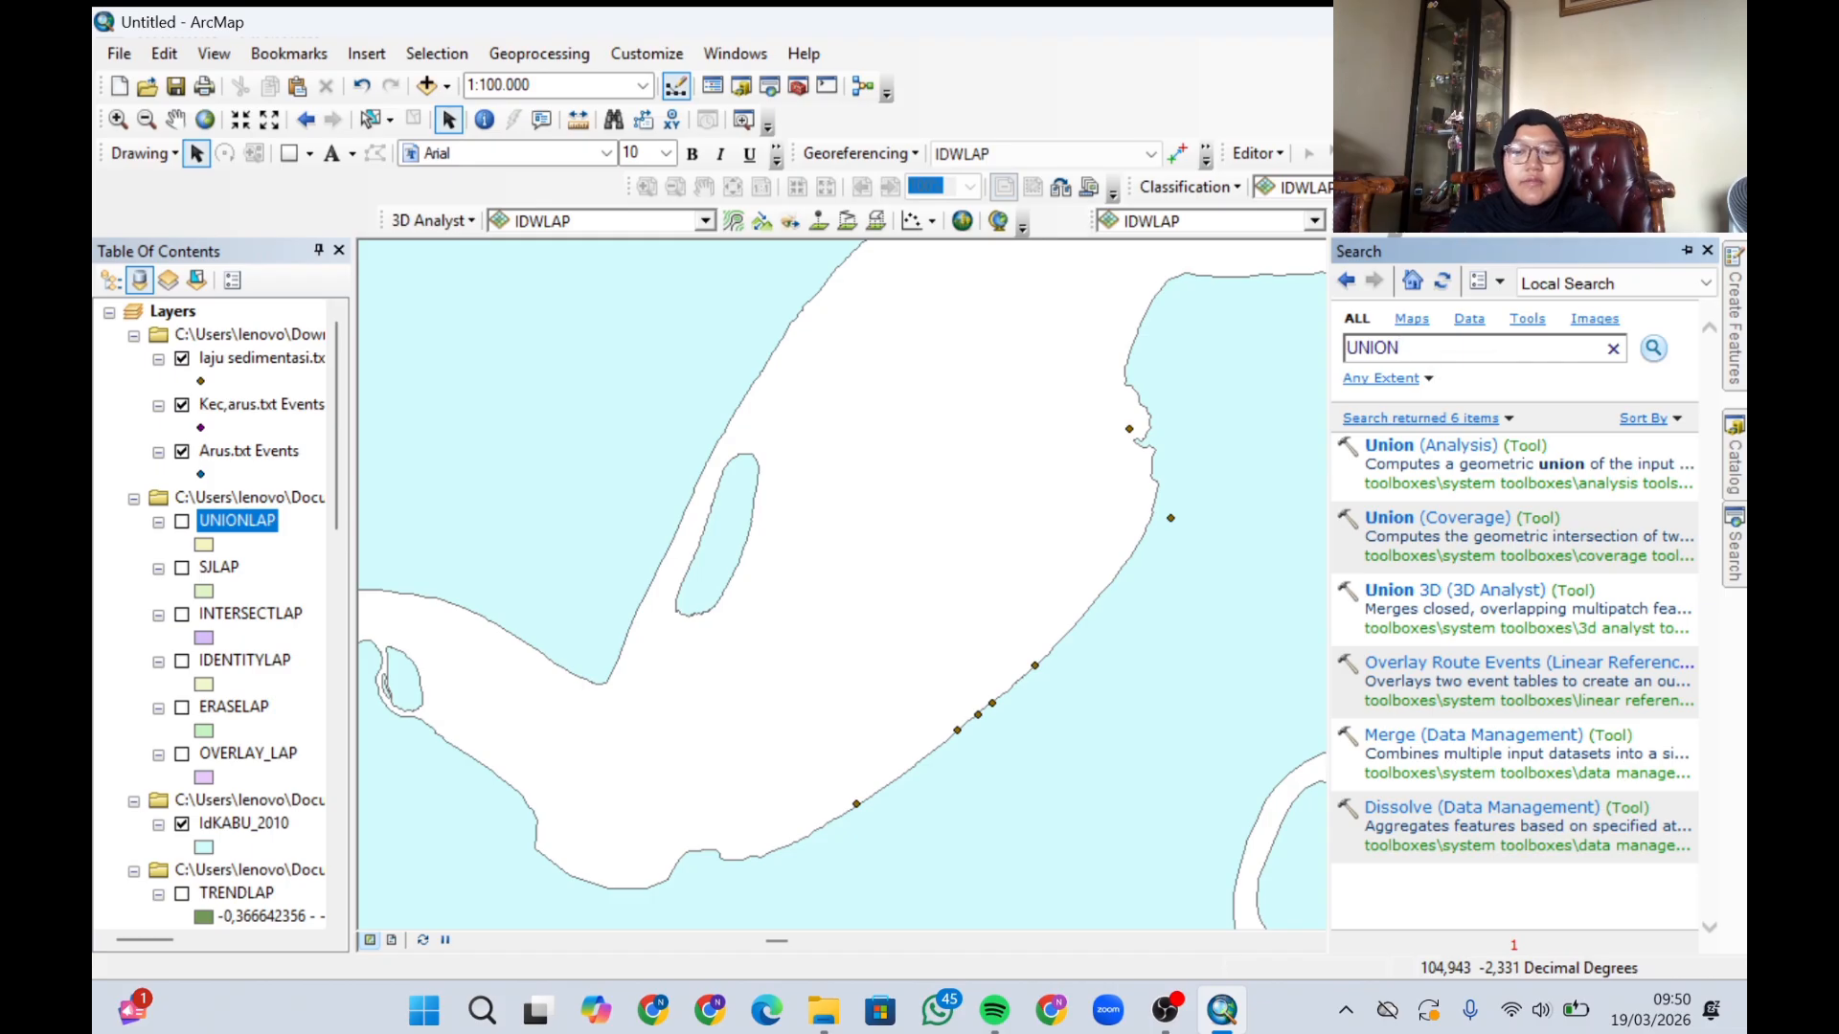
{"action": "key", "text": "ctrl+a"}
{"action": "type", "text": "UPDATE"}
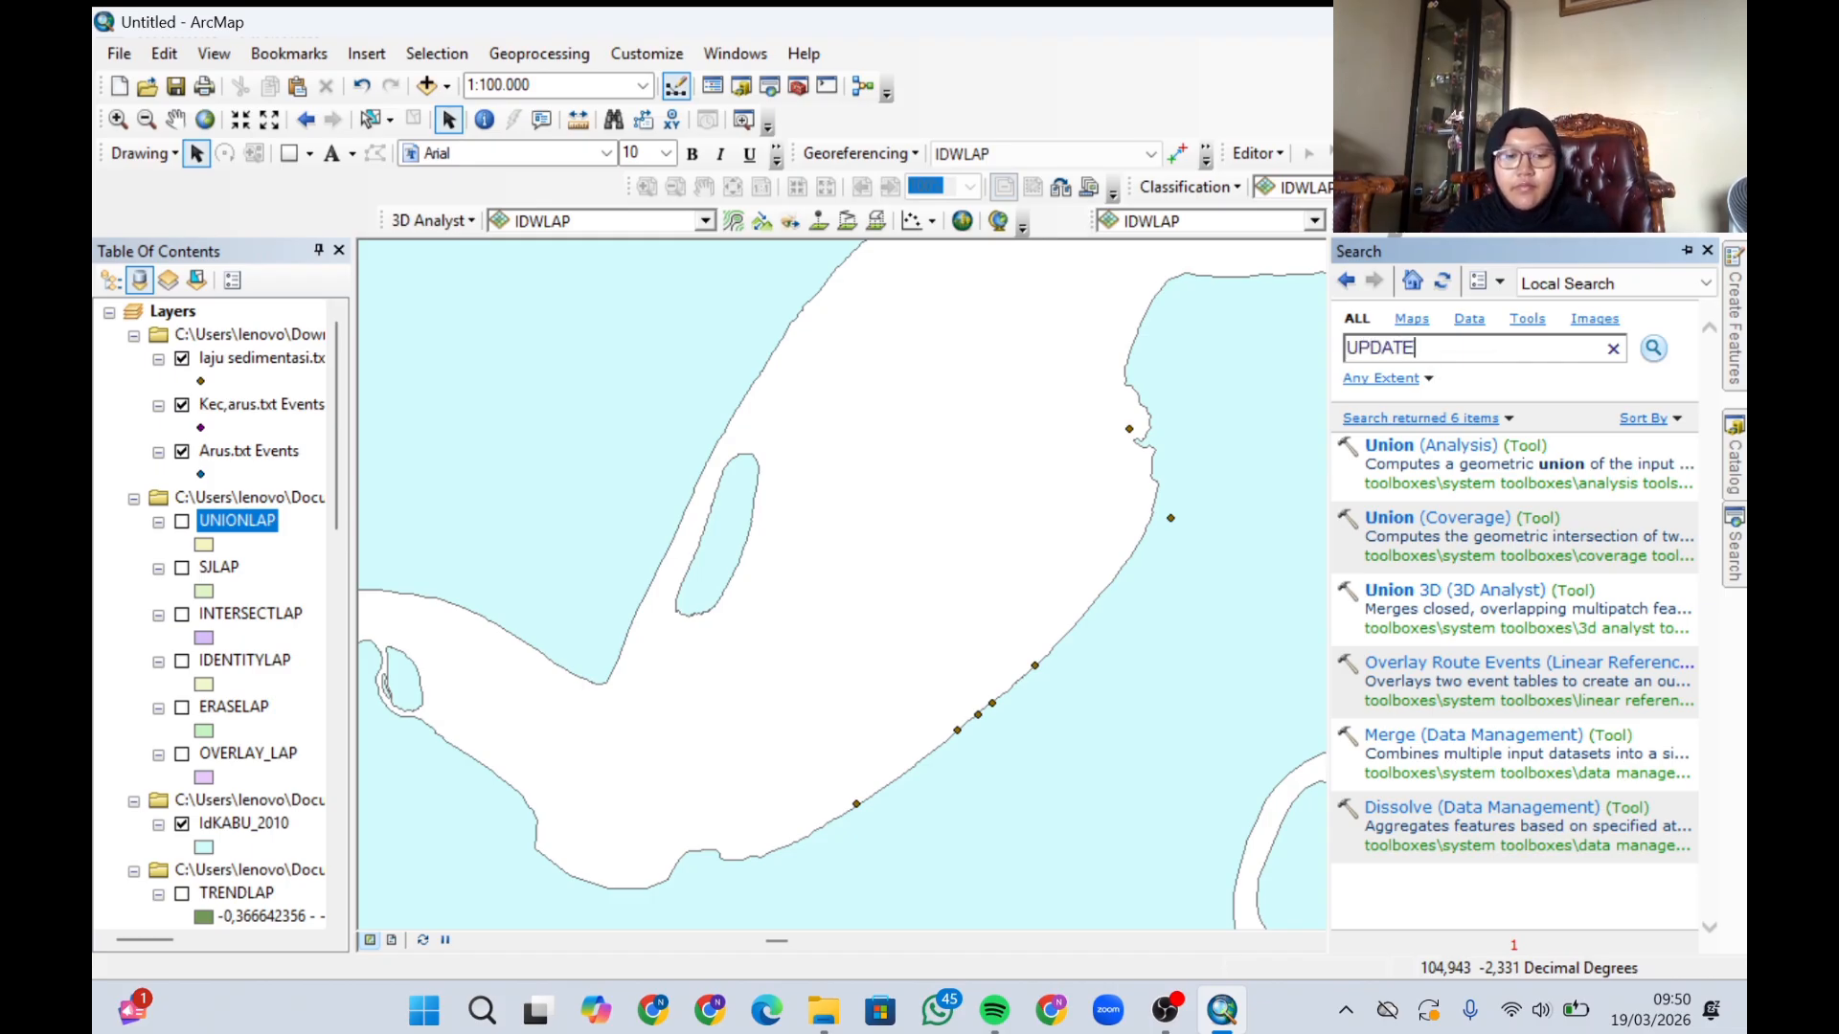
{"action": "key", "text": "Return"}
{"action": "left_click", "coordinate": [1416, 446]}
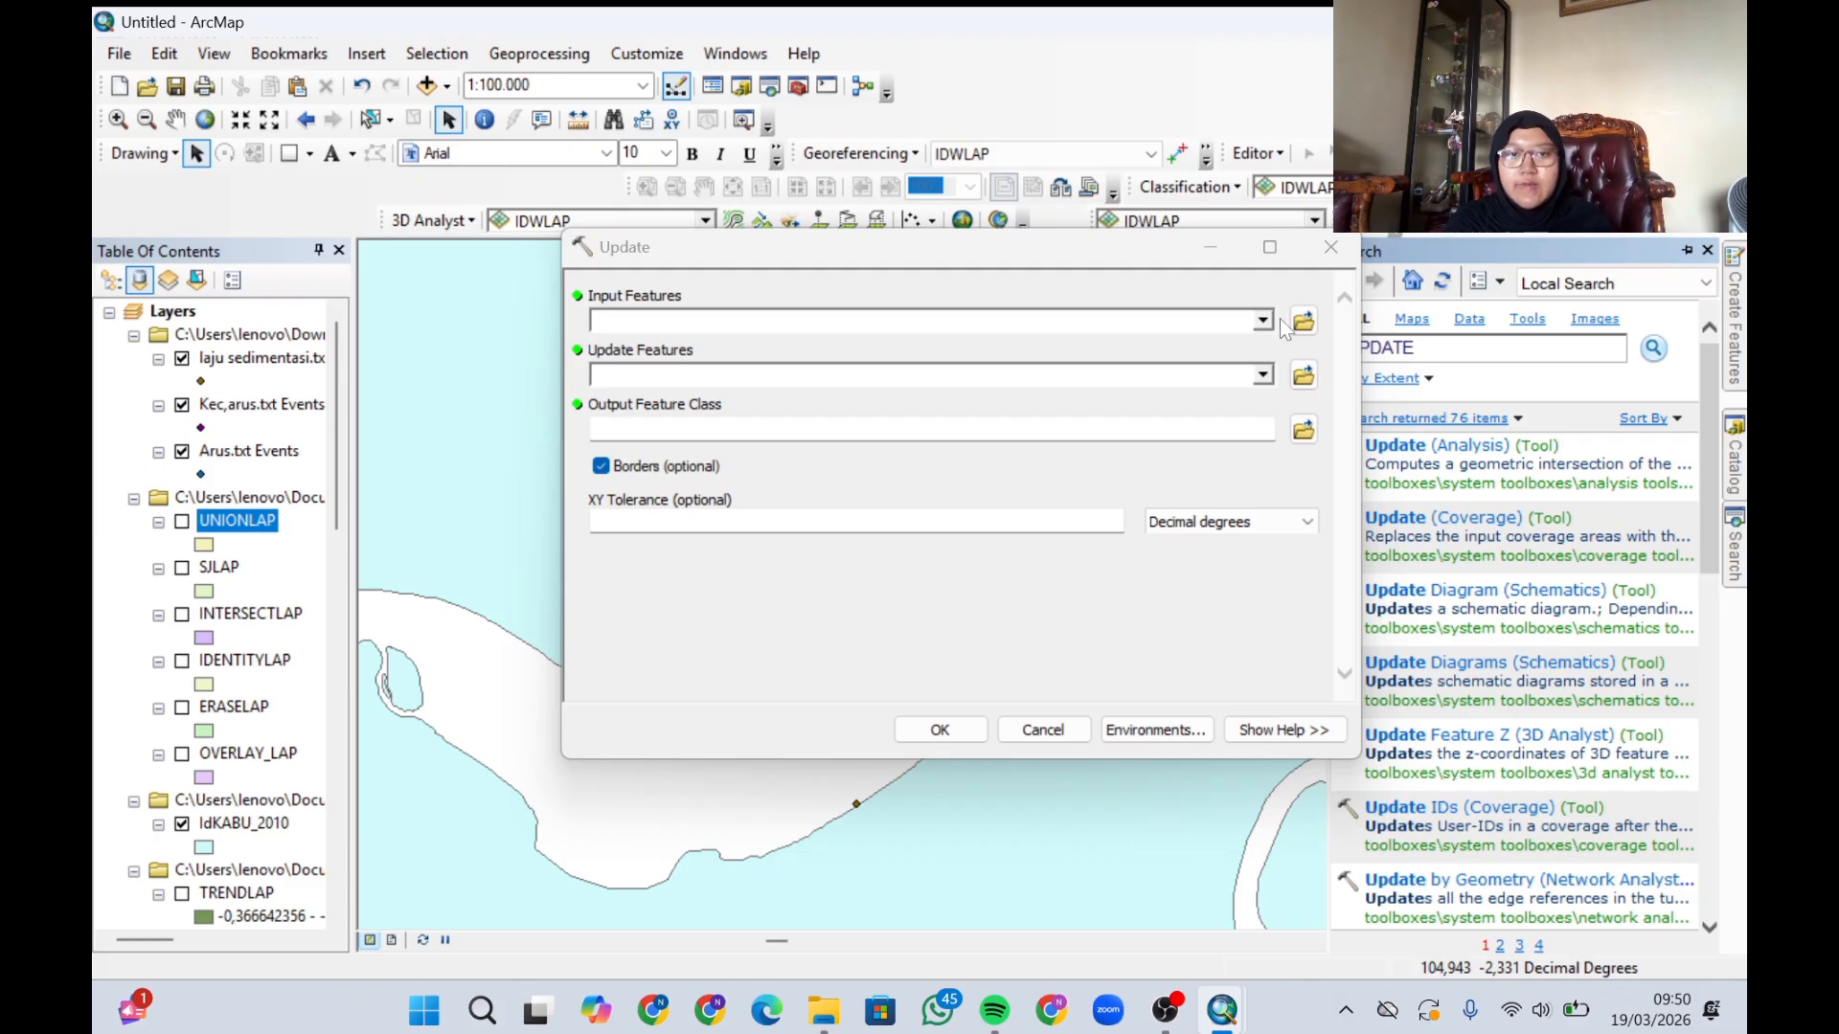
- Run Update on OVERLAY_LAP with IdKABU_2010 as update features, output to UPDATELAP.shp in the interpolasi overlay folder
{"action": "left_click", "coordinate": [1265, 321]}
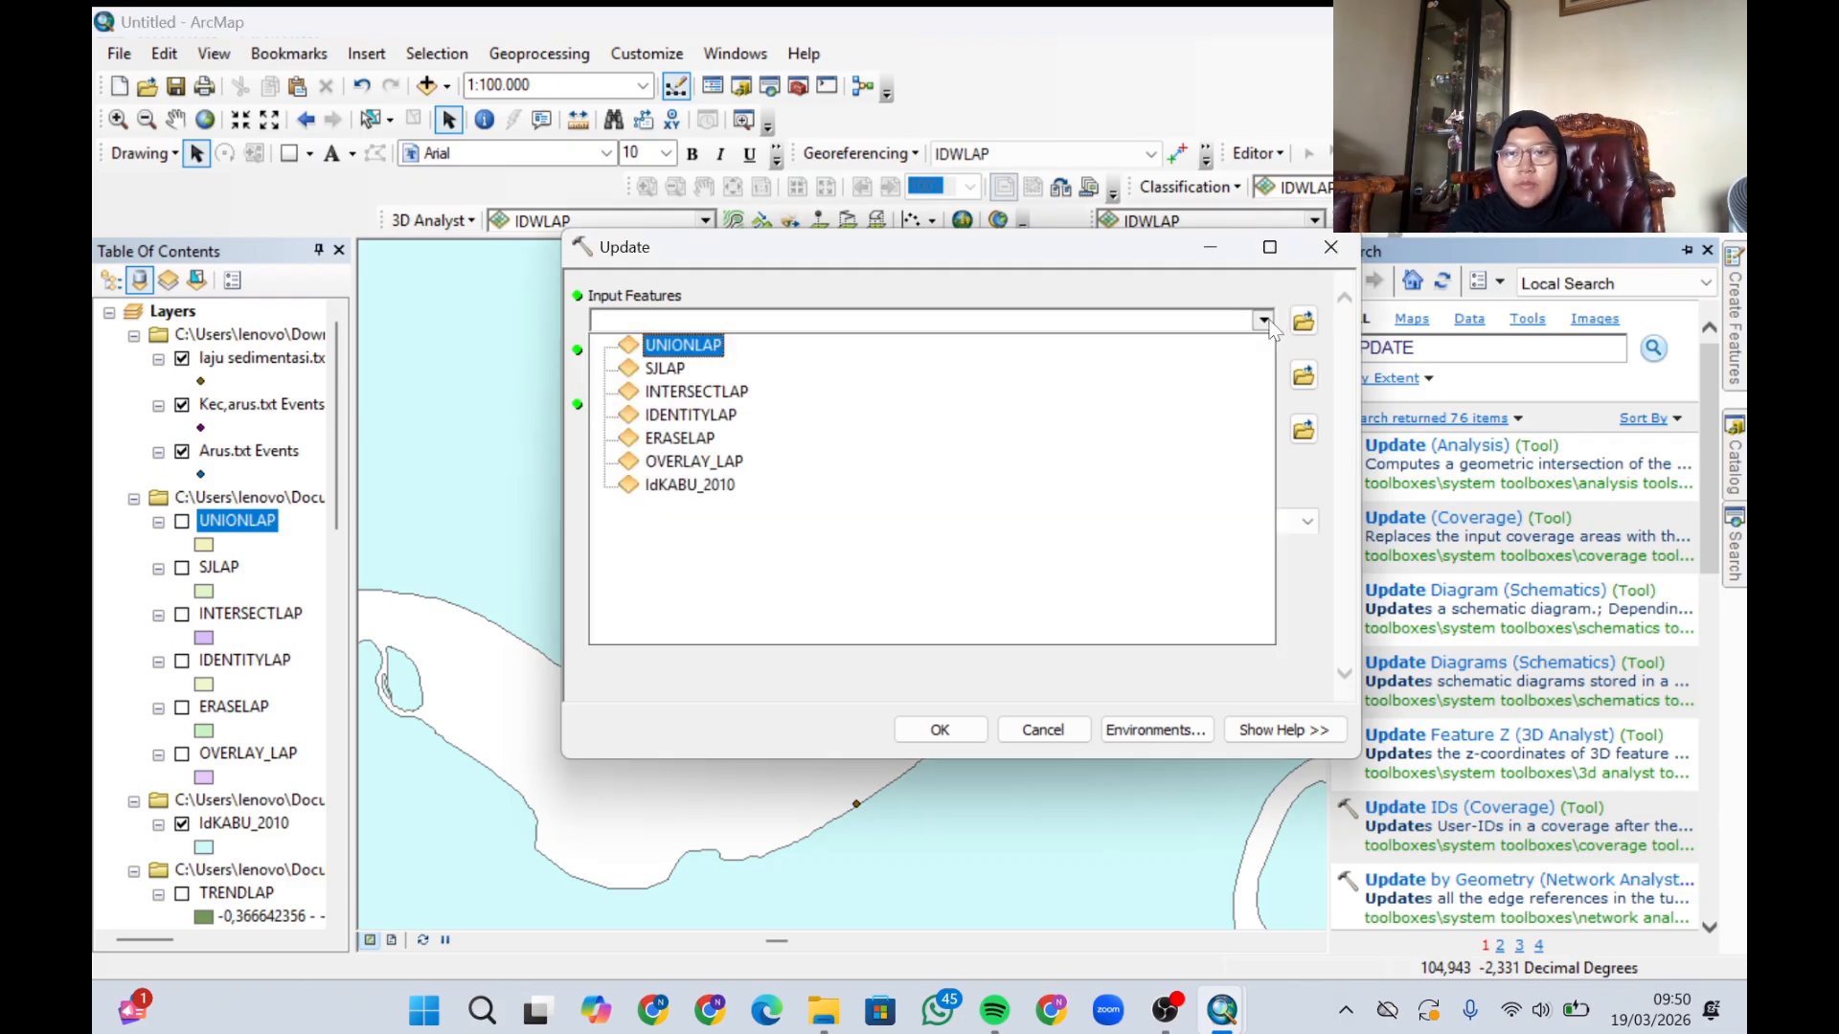
{"action": "left_click", "coordinate": [721, 461]}
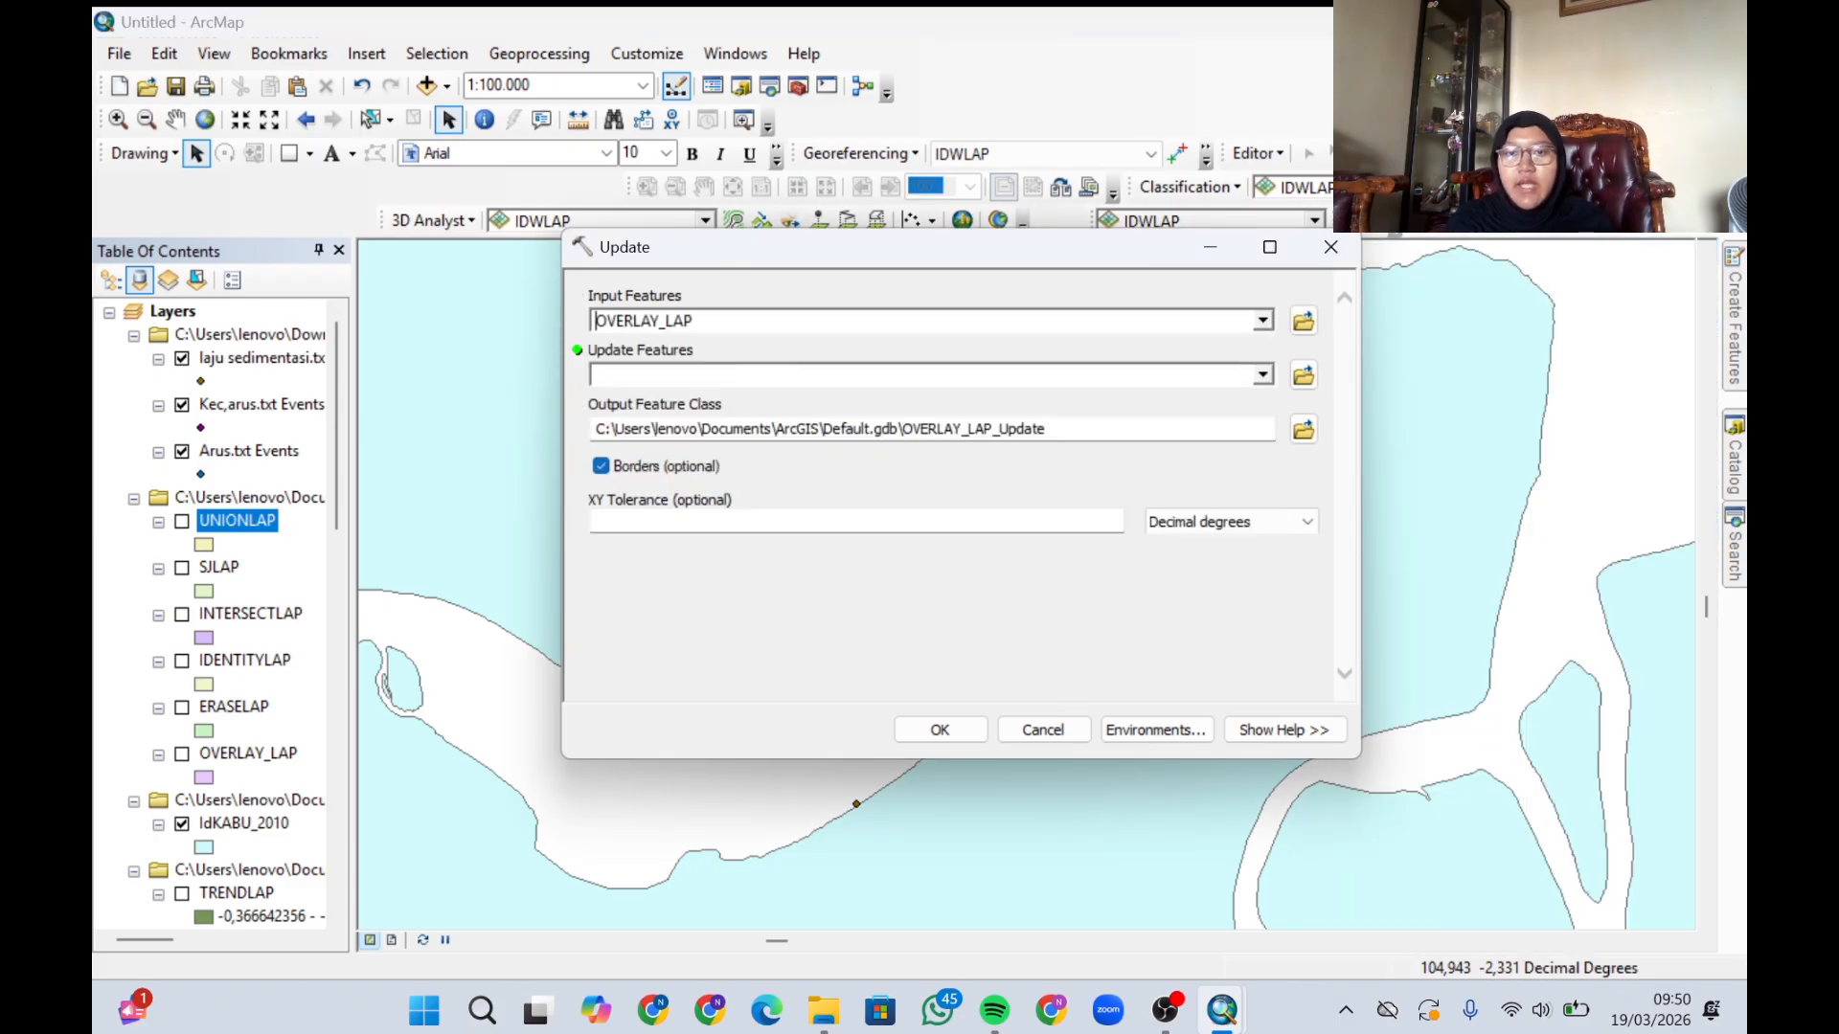
{"action": "left_click", "coordinate": [1265, 375]}
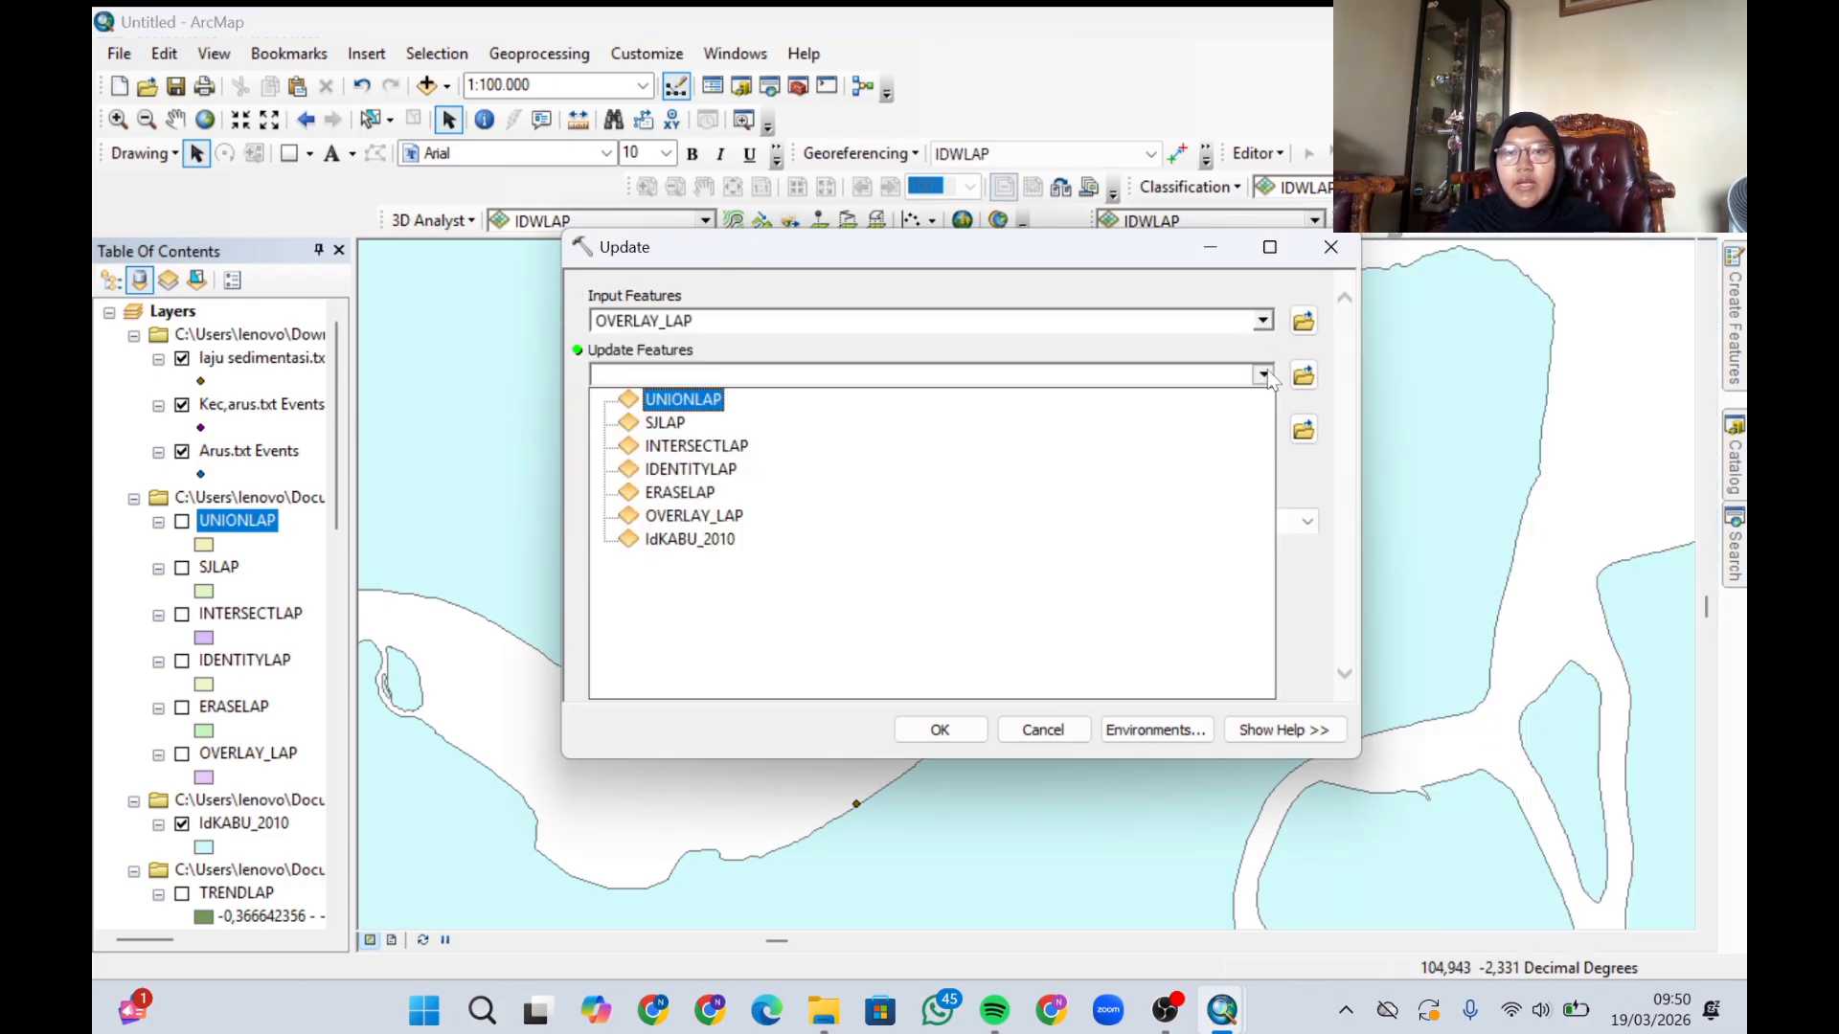
{"action": "left_click", "coordinate": [704, 544]}
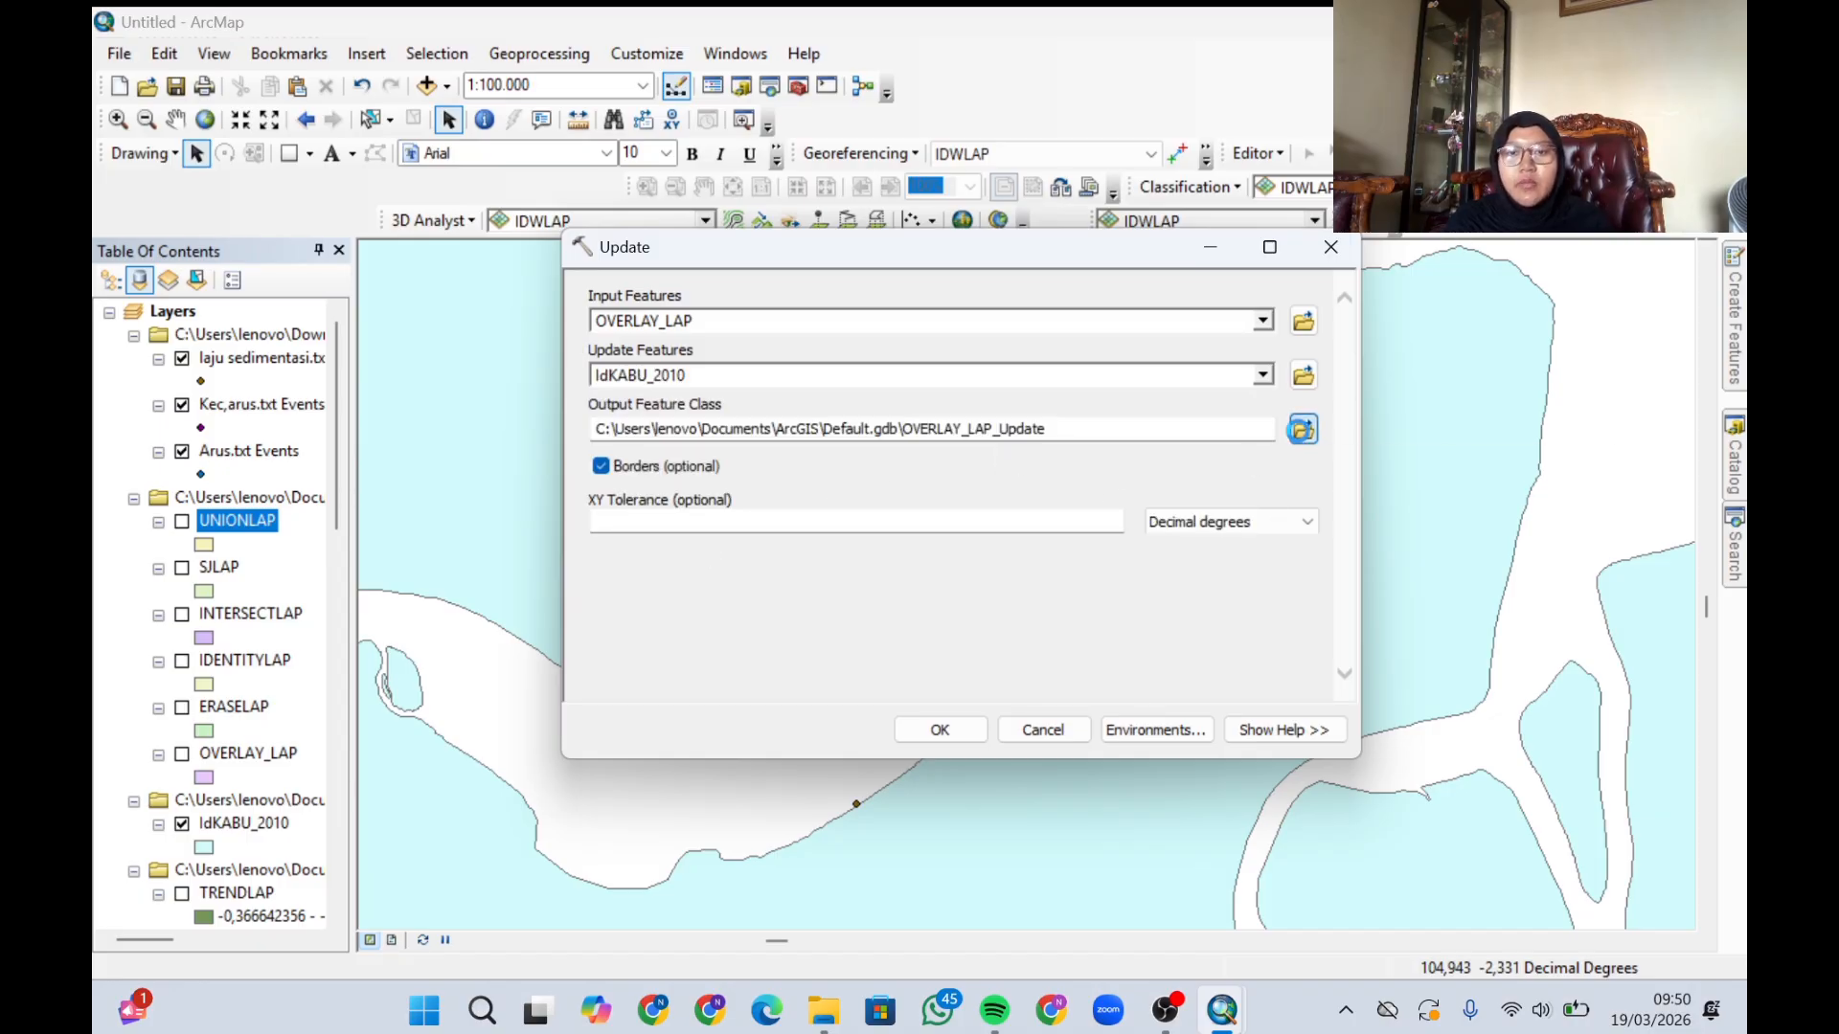
{"action": "left_click", "coordinate": [1303, 429]}
{"action": "type", "text": "UPDATELAP"}
{"action": "left_click", "coordinate": [1197, 634]}
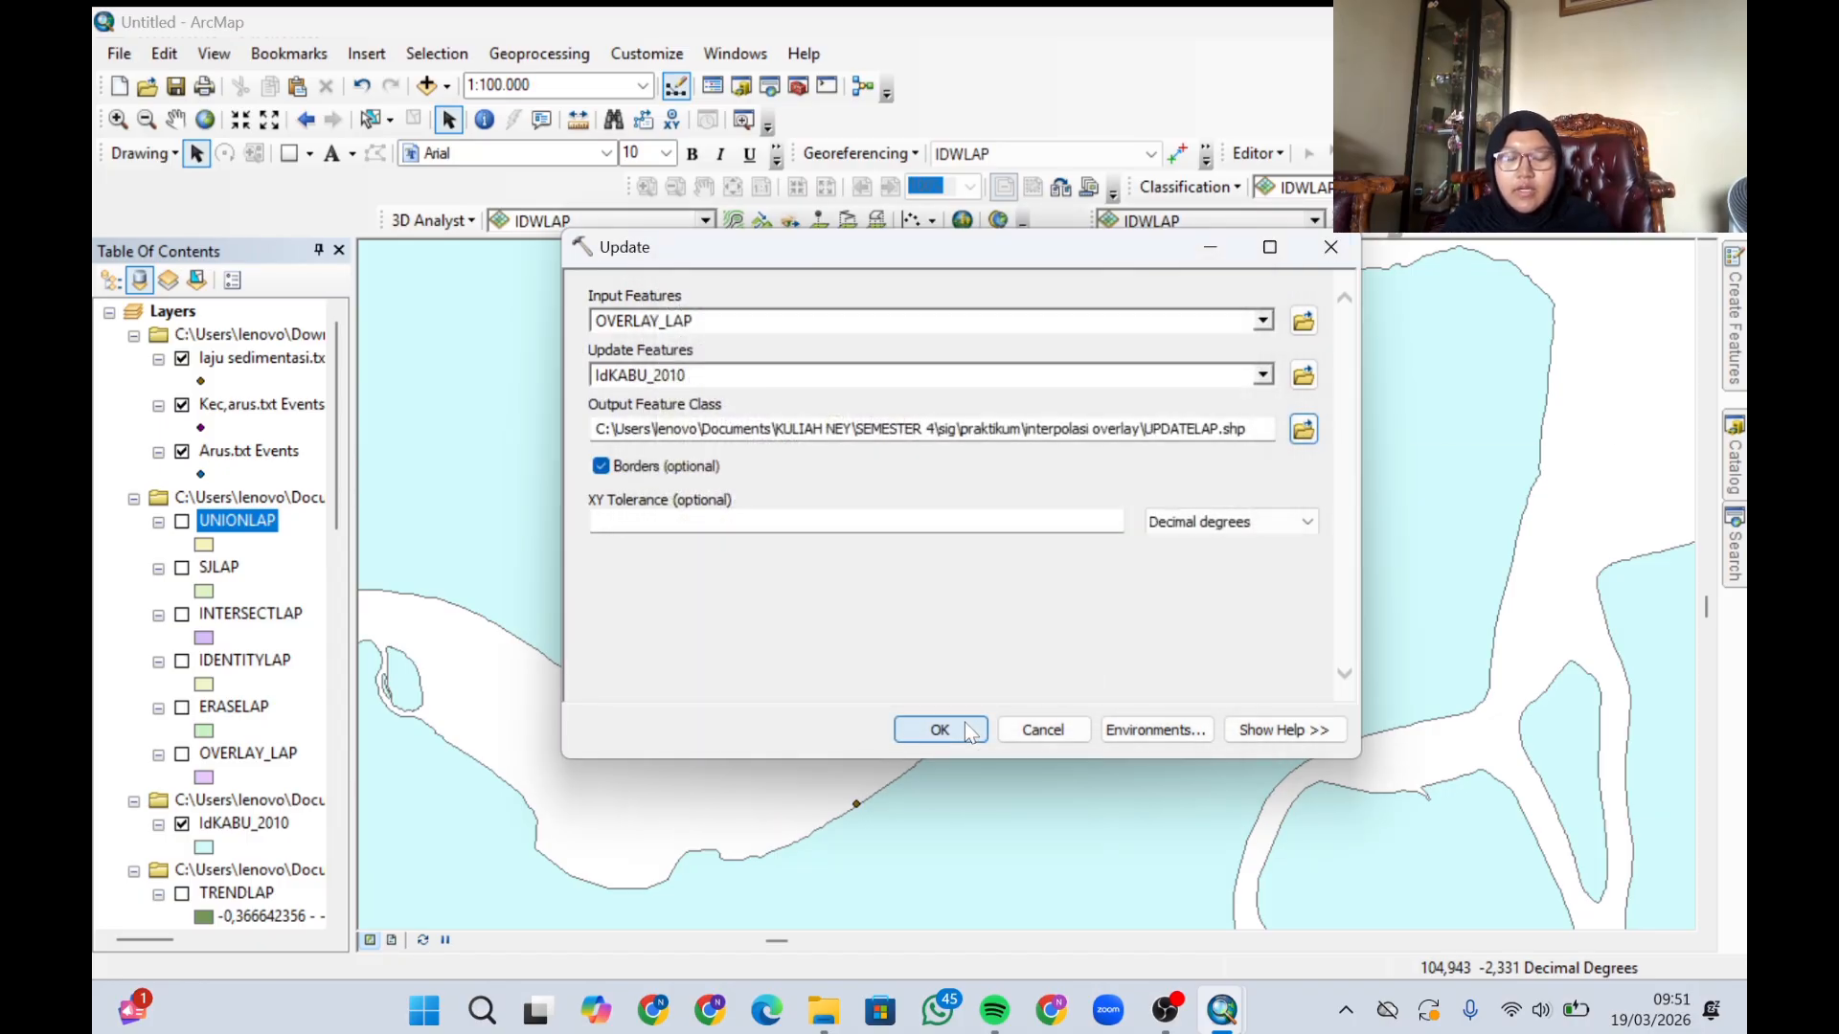
{"action": "left_click", "coordinate": [968, 730]}
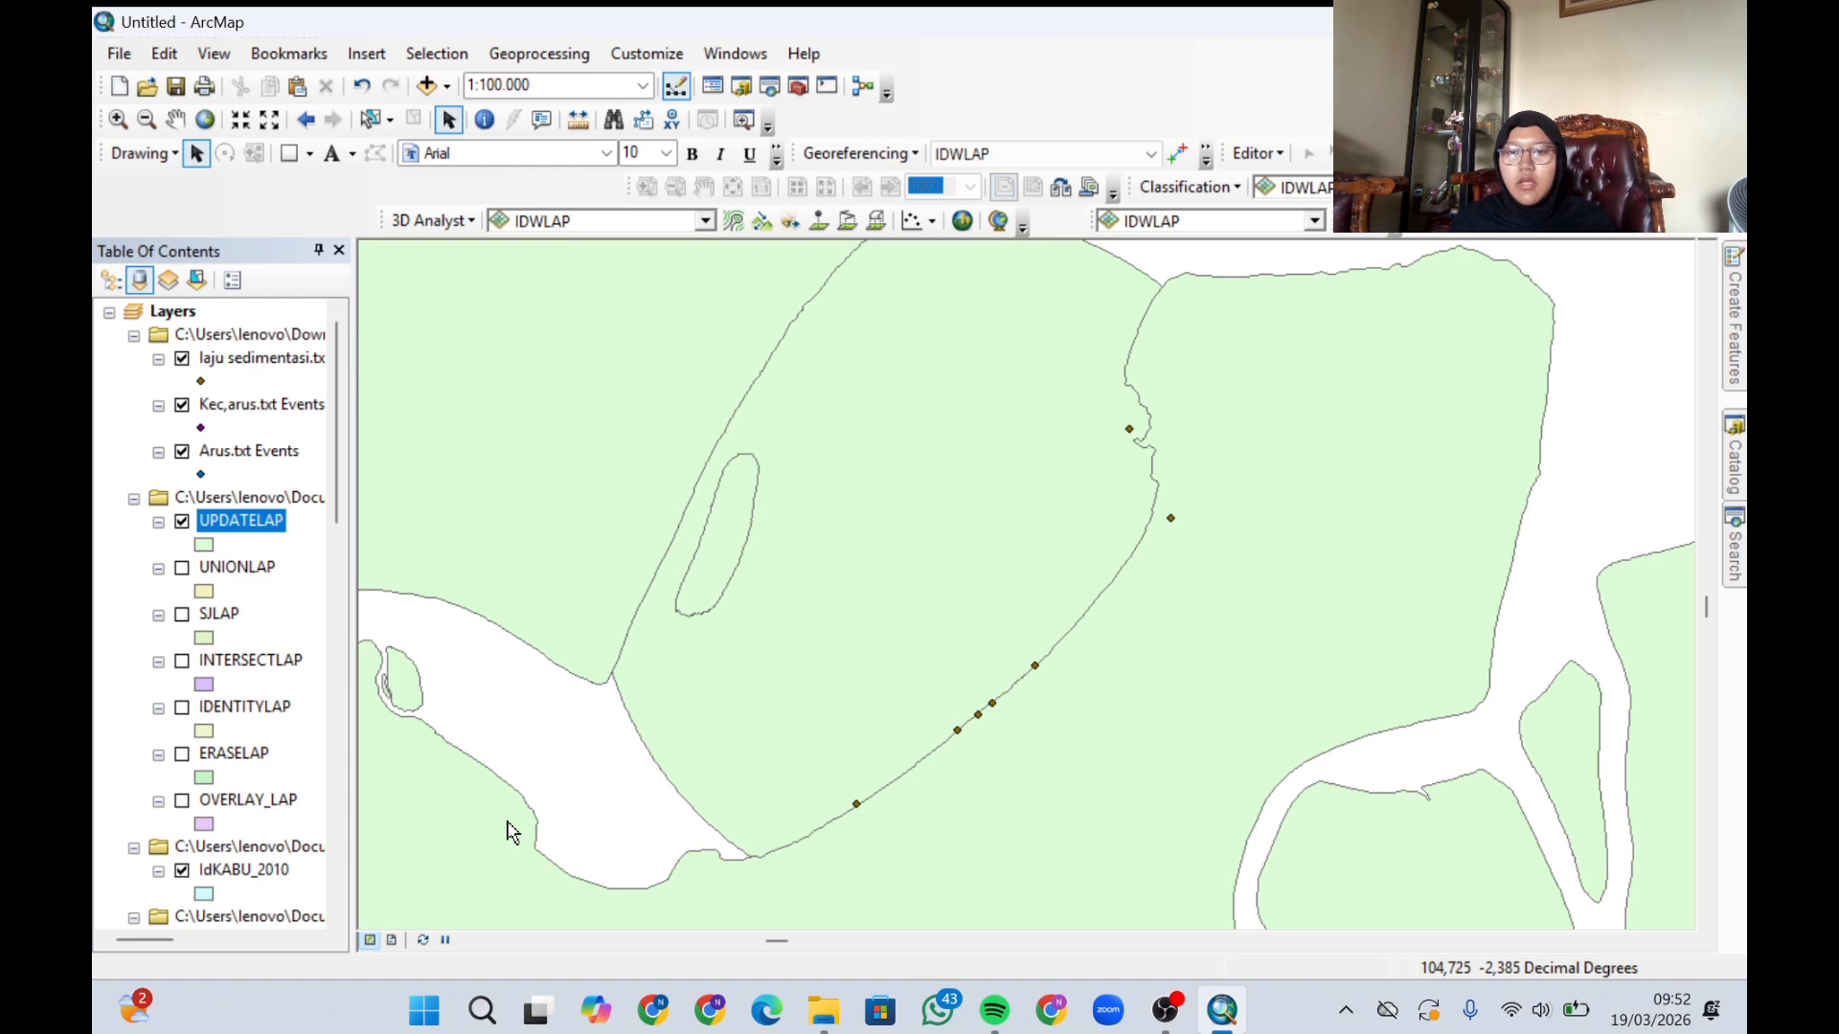
- Compare the Update and Union results at 1:250.000 by showing UNIONLAP and hiding UPDATELAP
{"action": "left_click", "coordinate": [175, 119]}
{"action": "left_click_drag", "start_coordinate": [1061, 634], "coordinate": [1191, 683]}
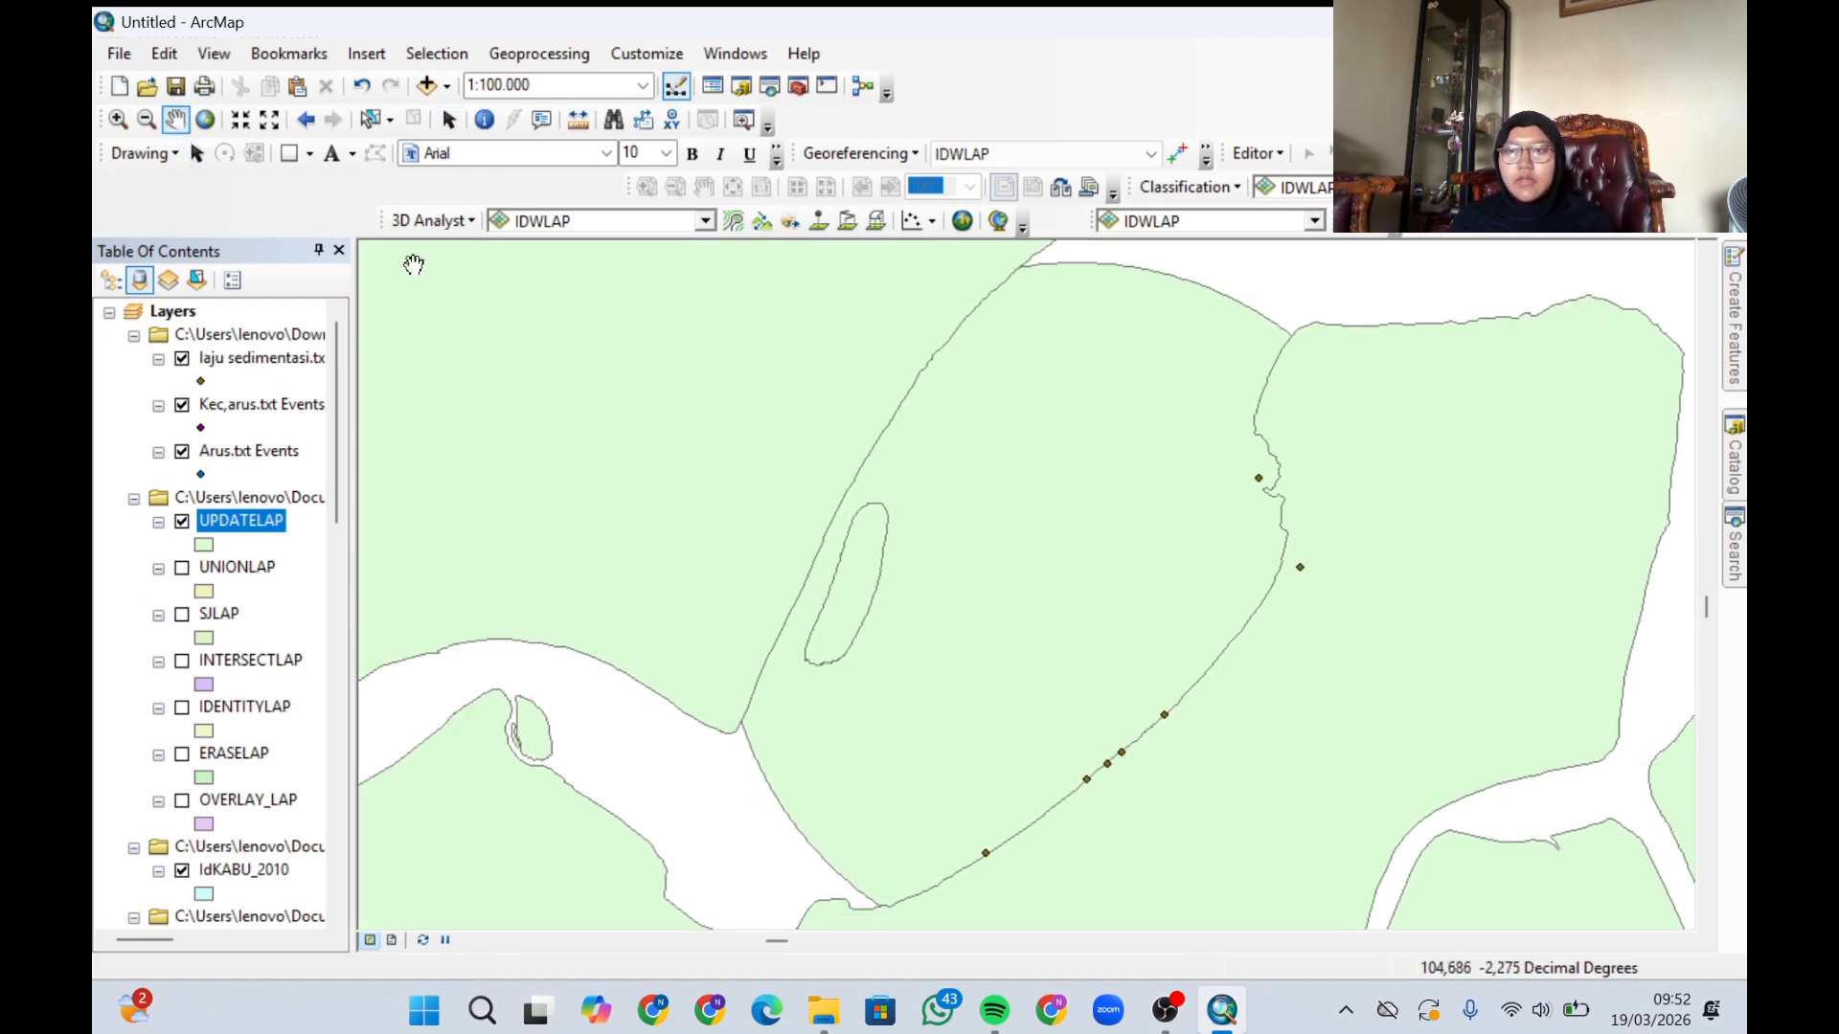
{"action": "left_click", "coordinate": [269, 121]}
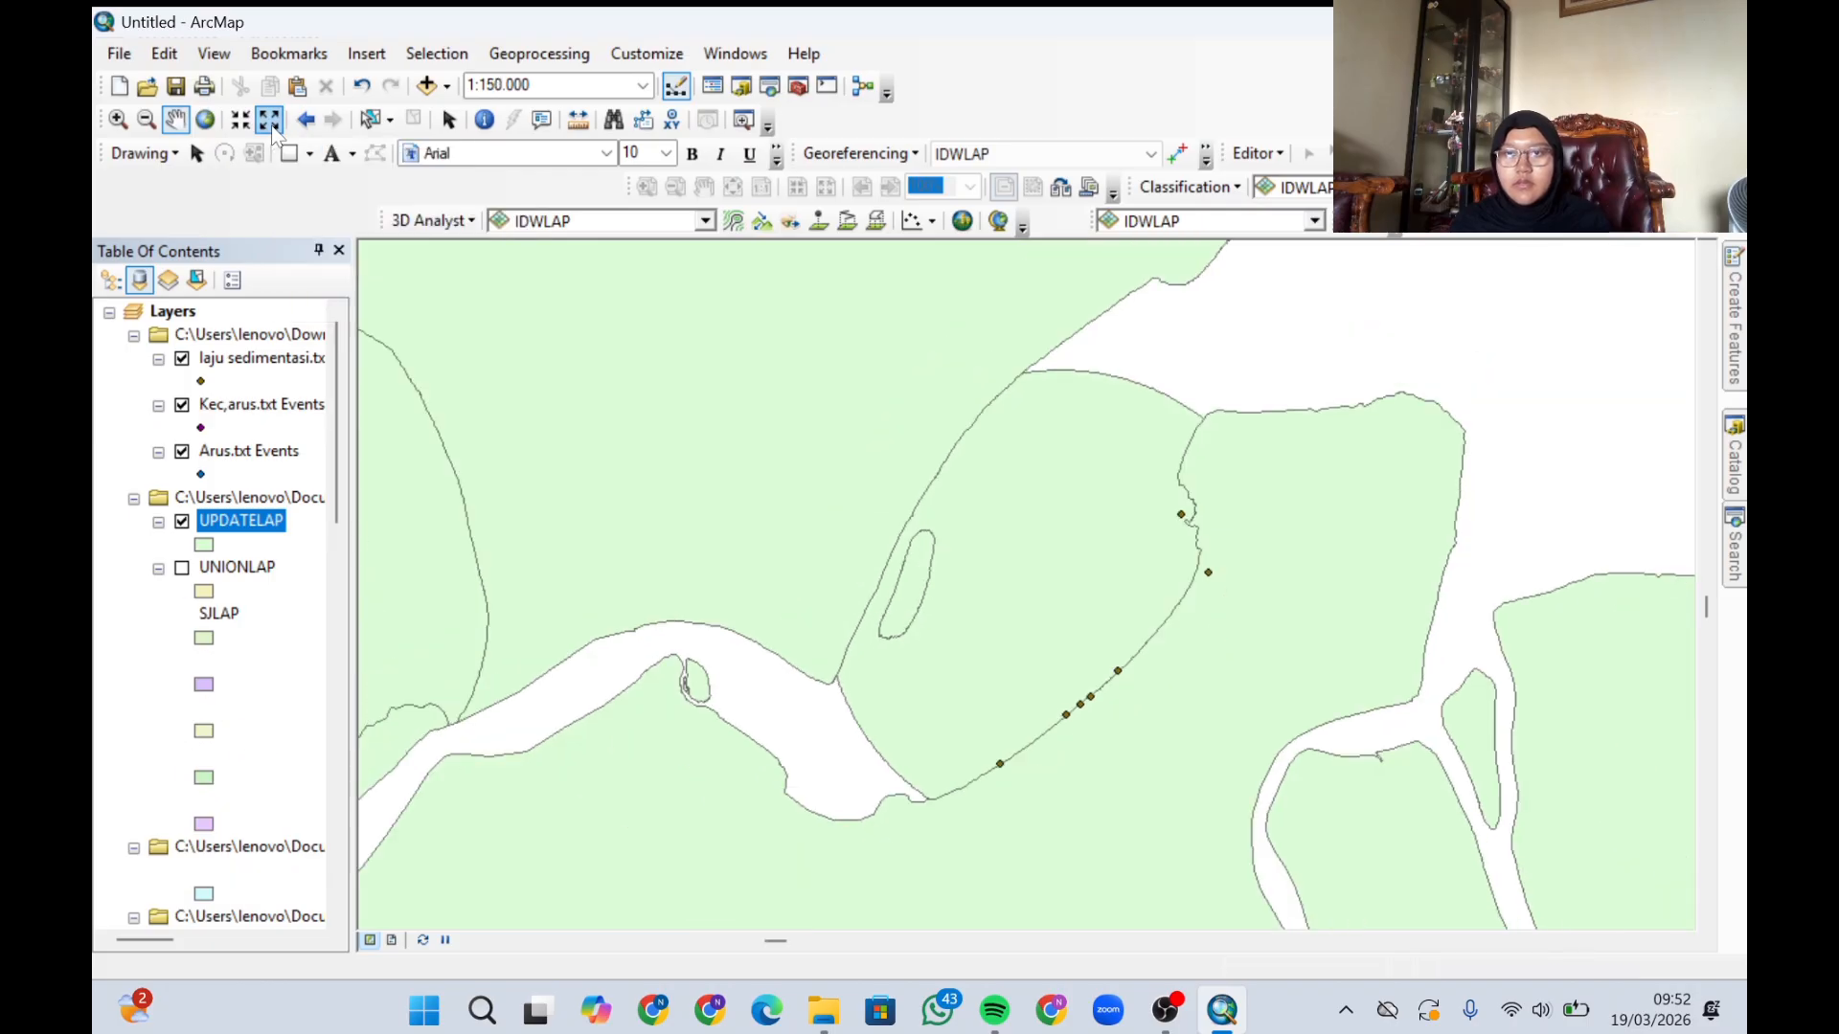
{"action": "left_click_drag", "start_coordinate": [1003, 557], "coordinate": [939, 567]}
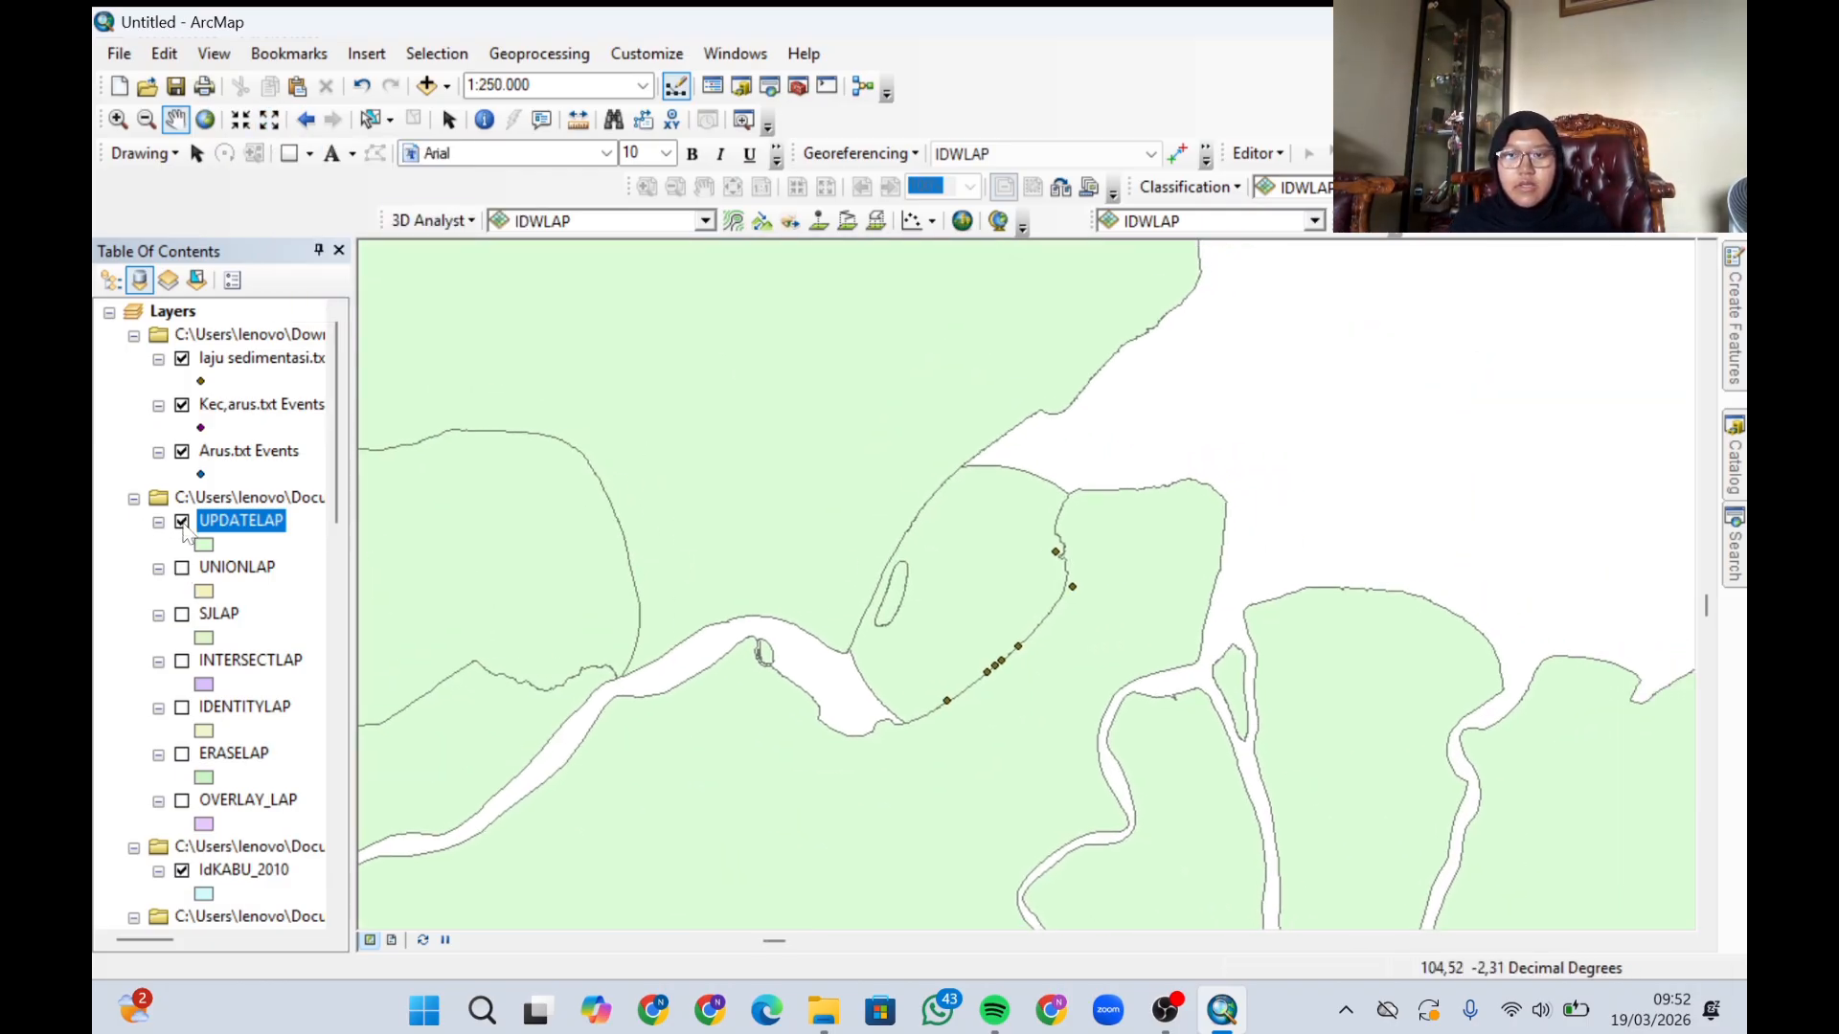
{"action": "left_click", "coordinate": [182, 569]}
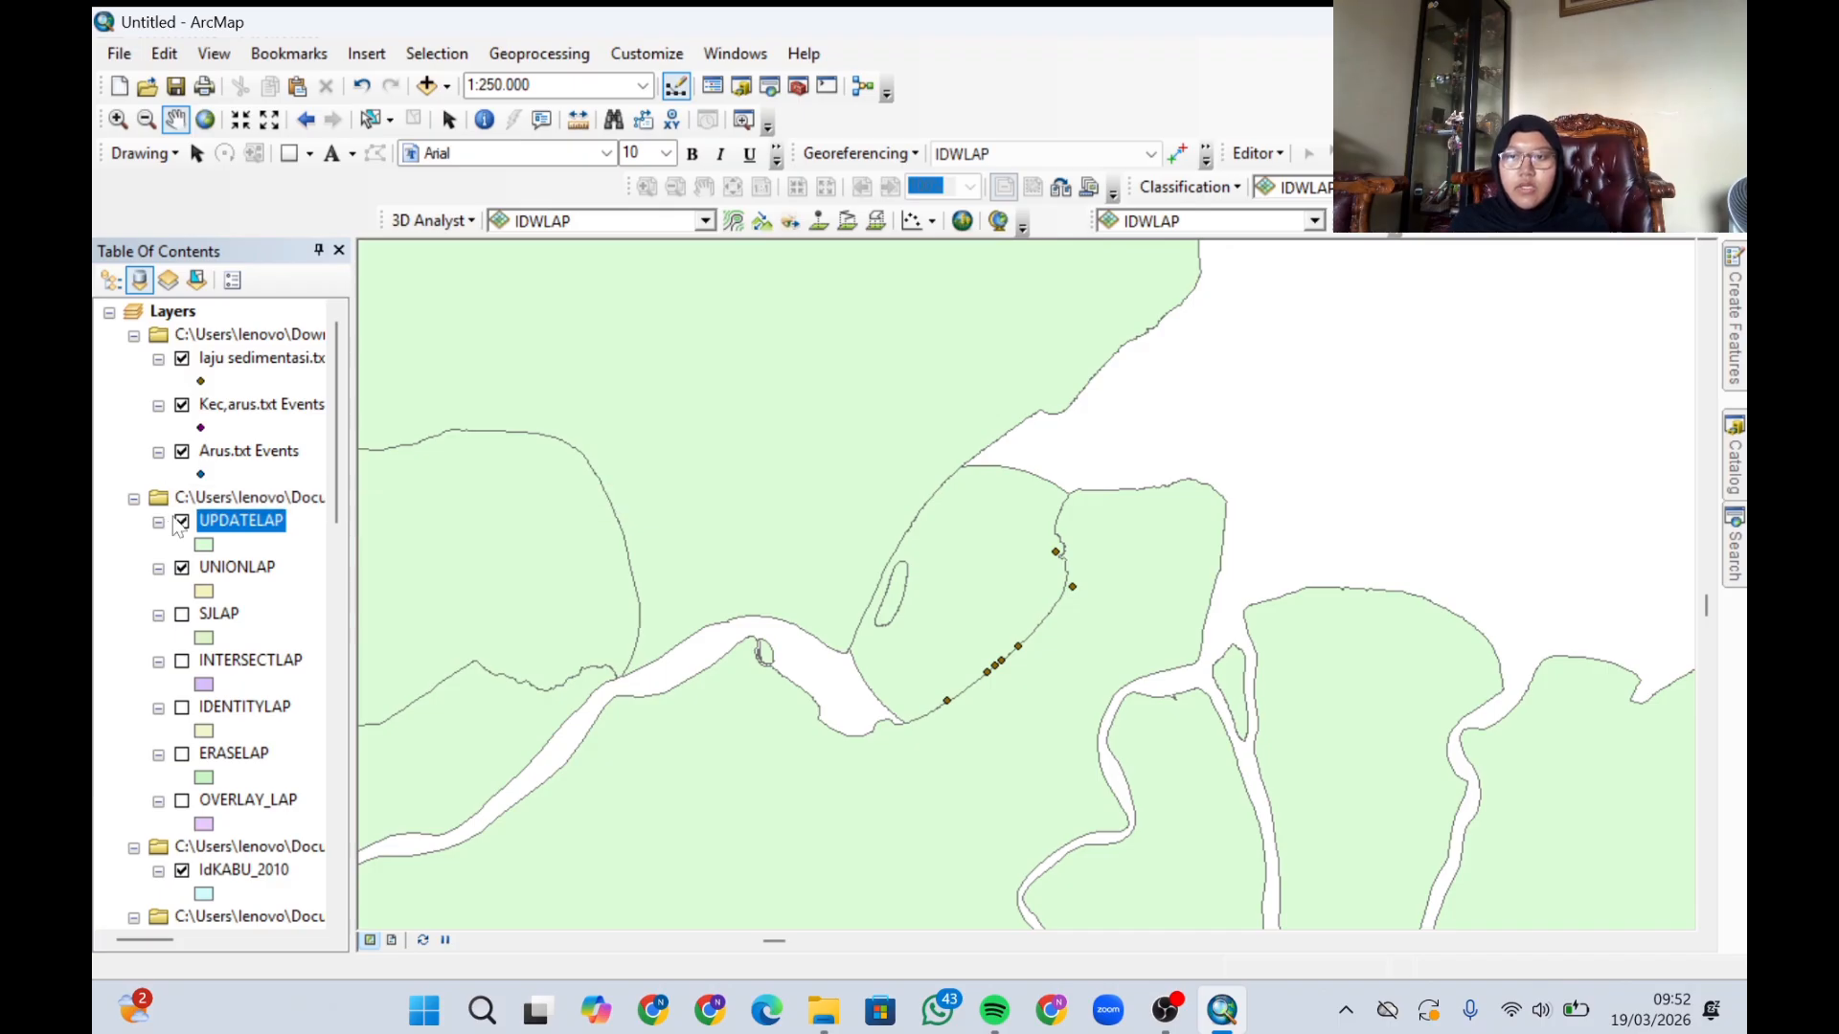
{"action": "left_click", "coordinate": [182, 524]}
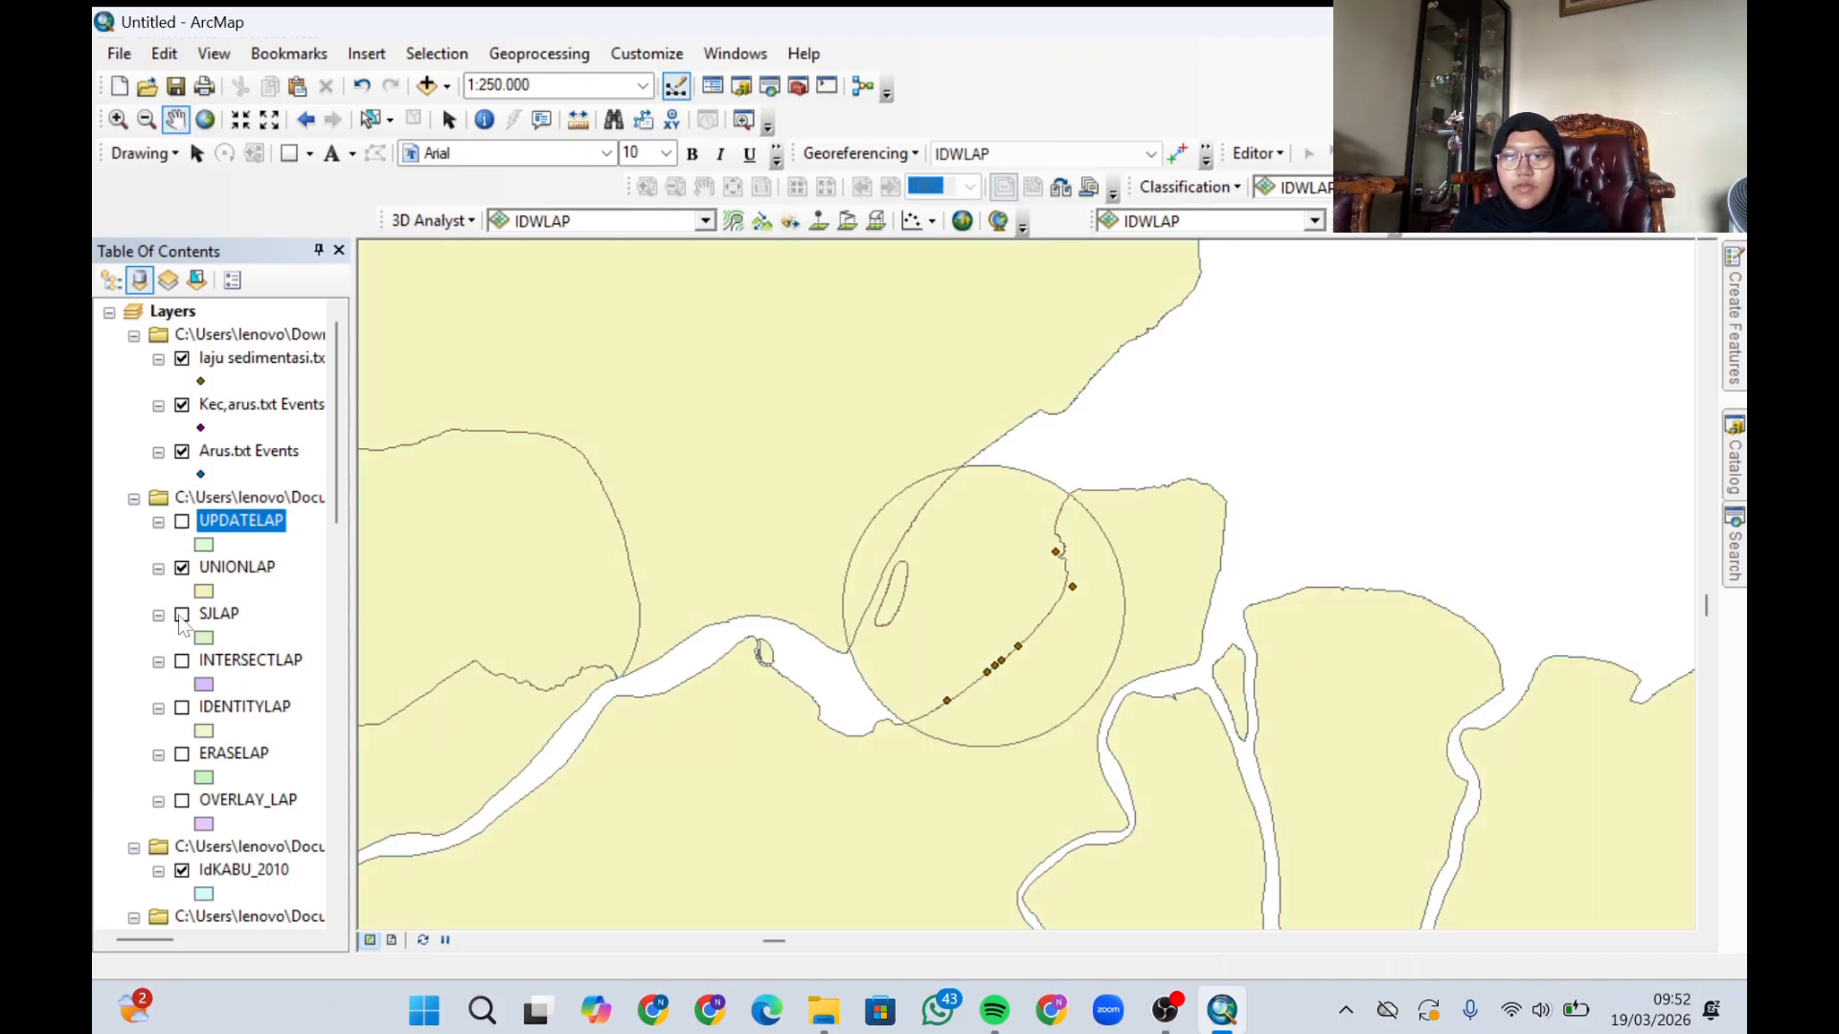
- Hide UNIONLAP and view SJLAP and INTERSECTLAP in turn, leaving both hidden
{"action": "left_click", "coordinate": [182, 616]}
{"action": "left_click", "coordinate": [182, 569]}
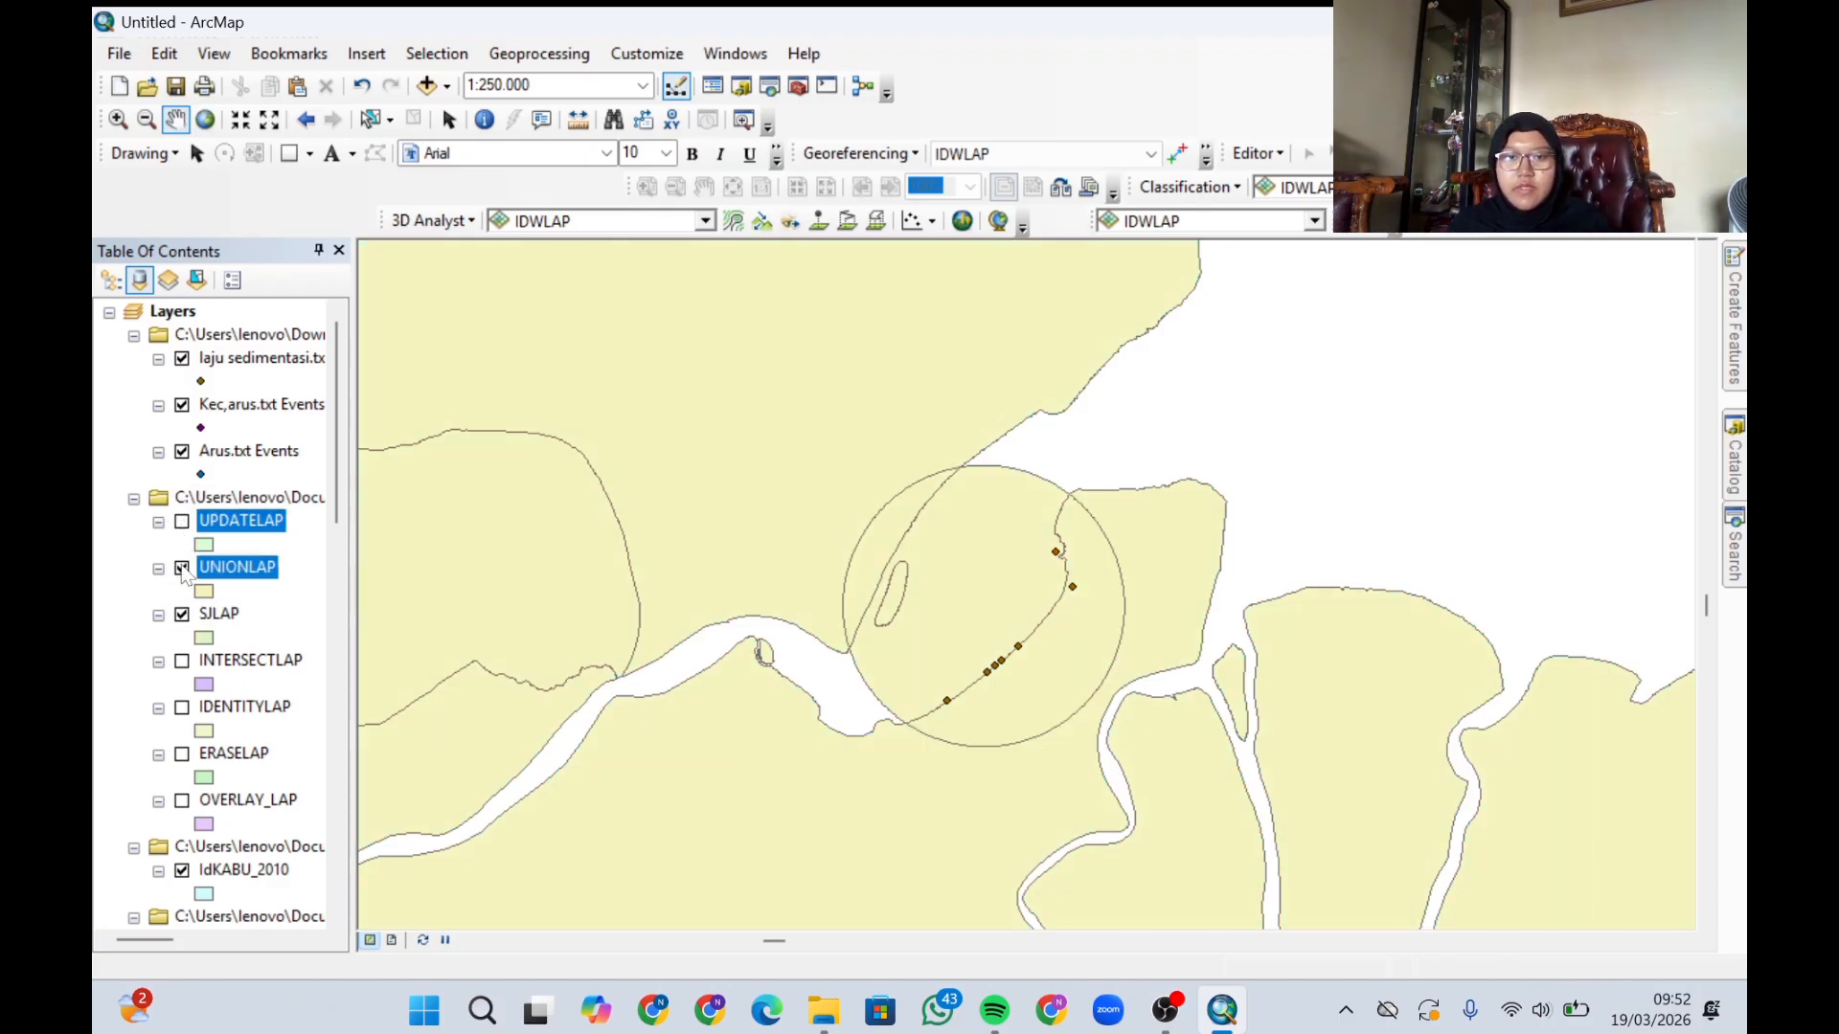
{"action": "left_click", "coordinate": [182, 616]}
{"action": "left_click", "coordinate": [182, 662]}
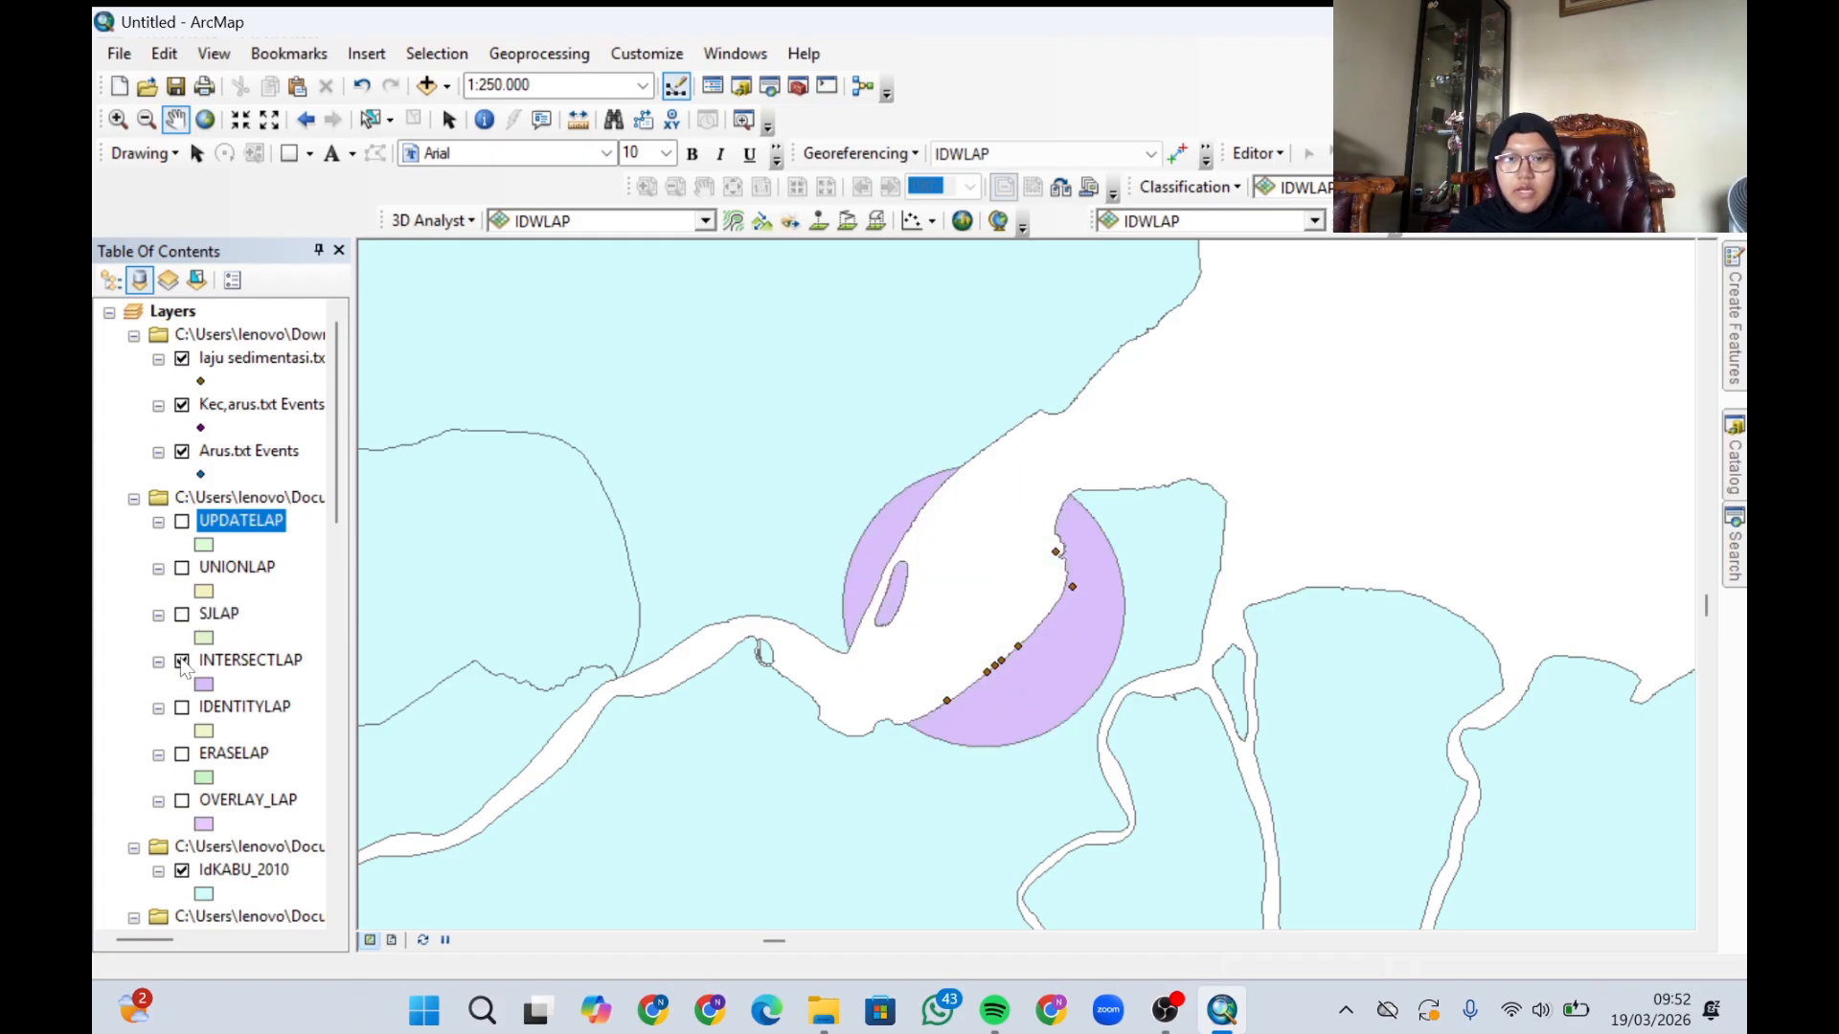
{"action": "left_click", "coordinate": [182, 663]}
- View the IDENTITYLAP and ERASELAP overlay results in turn, hiding each one again
{"action": "left_click", "coordinate": [183, 709]}
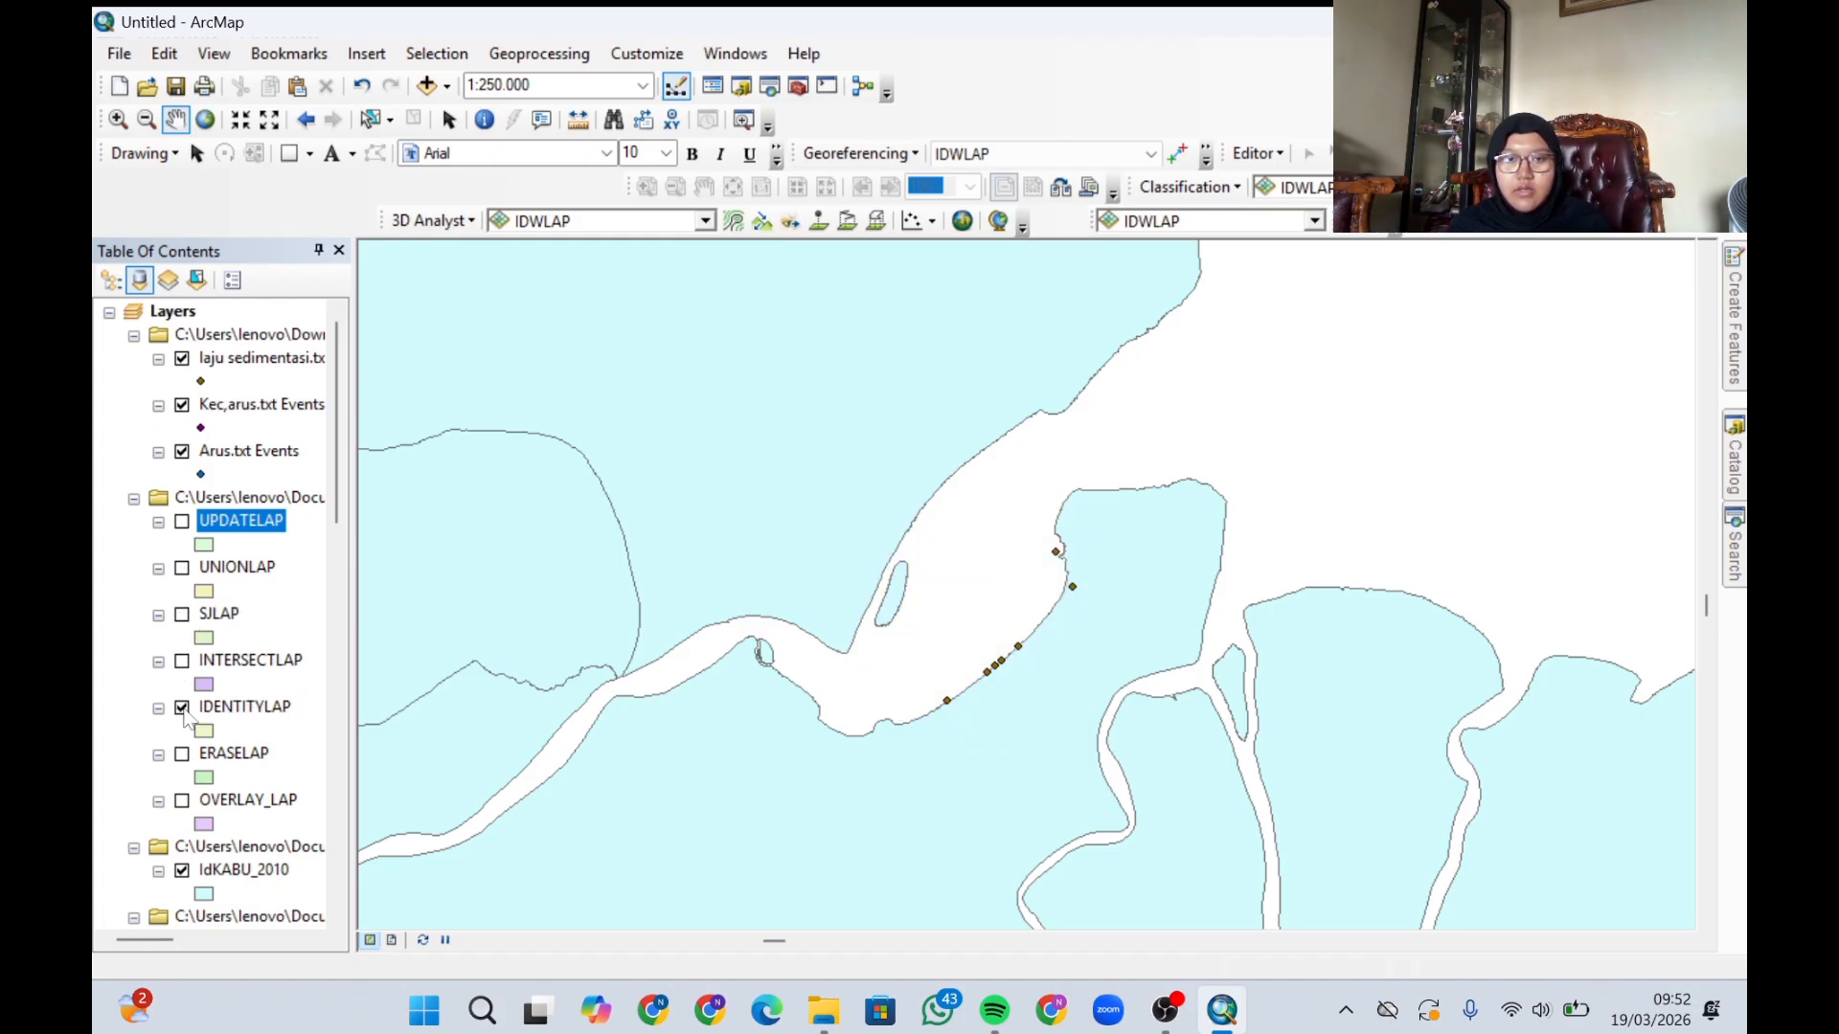
{"action": "left_click", "coordinate": [182, 710]}
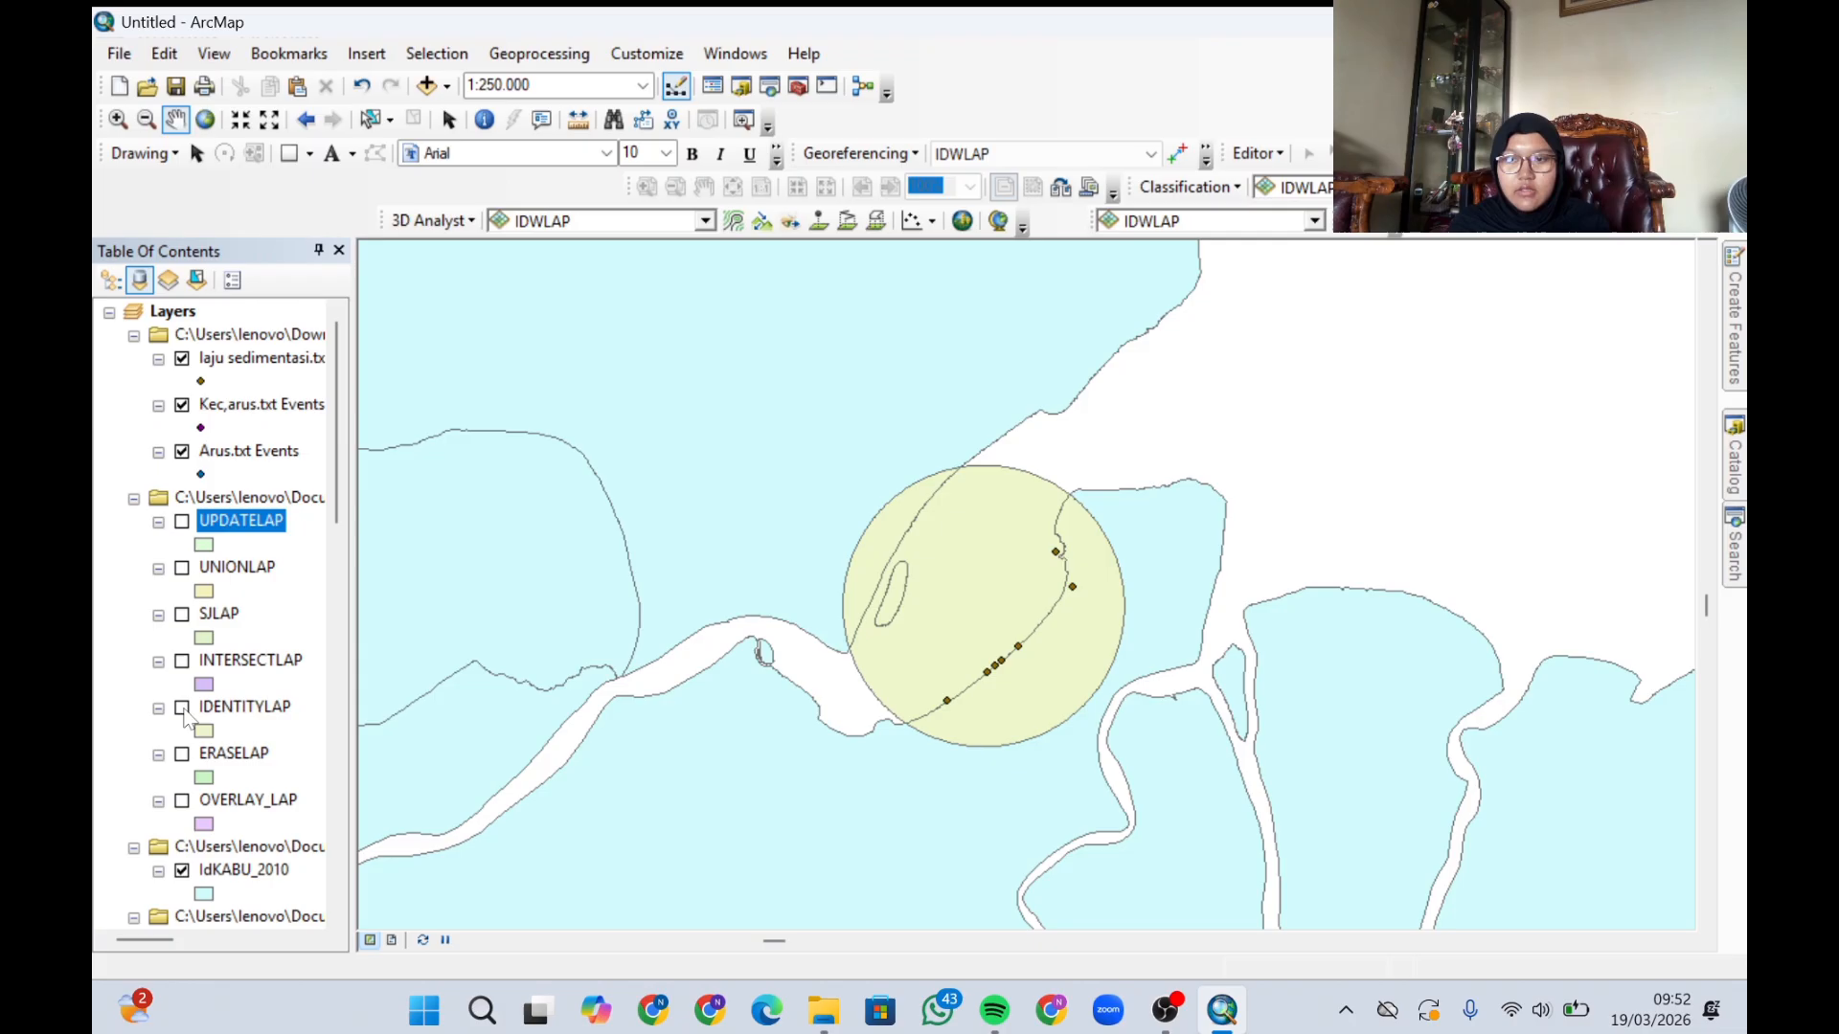
{"action": "left_click", "coordinate": [182, 756]}
{"action": "left_click", "coordinate": [182, 755]}
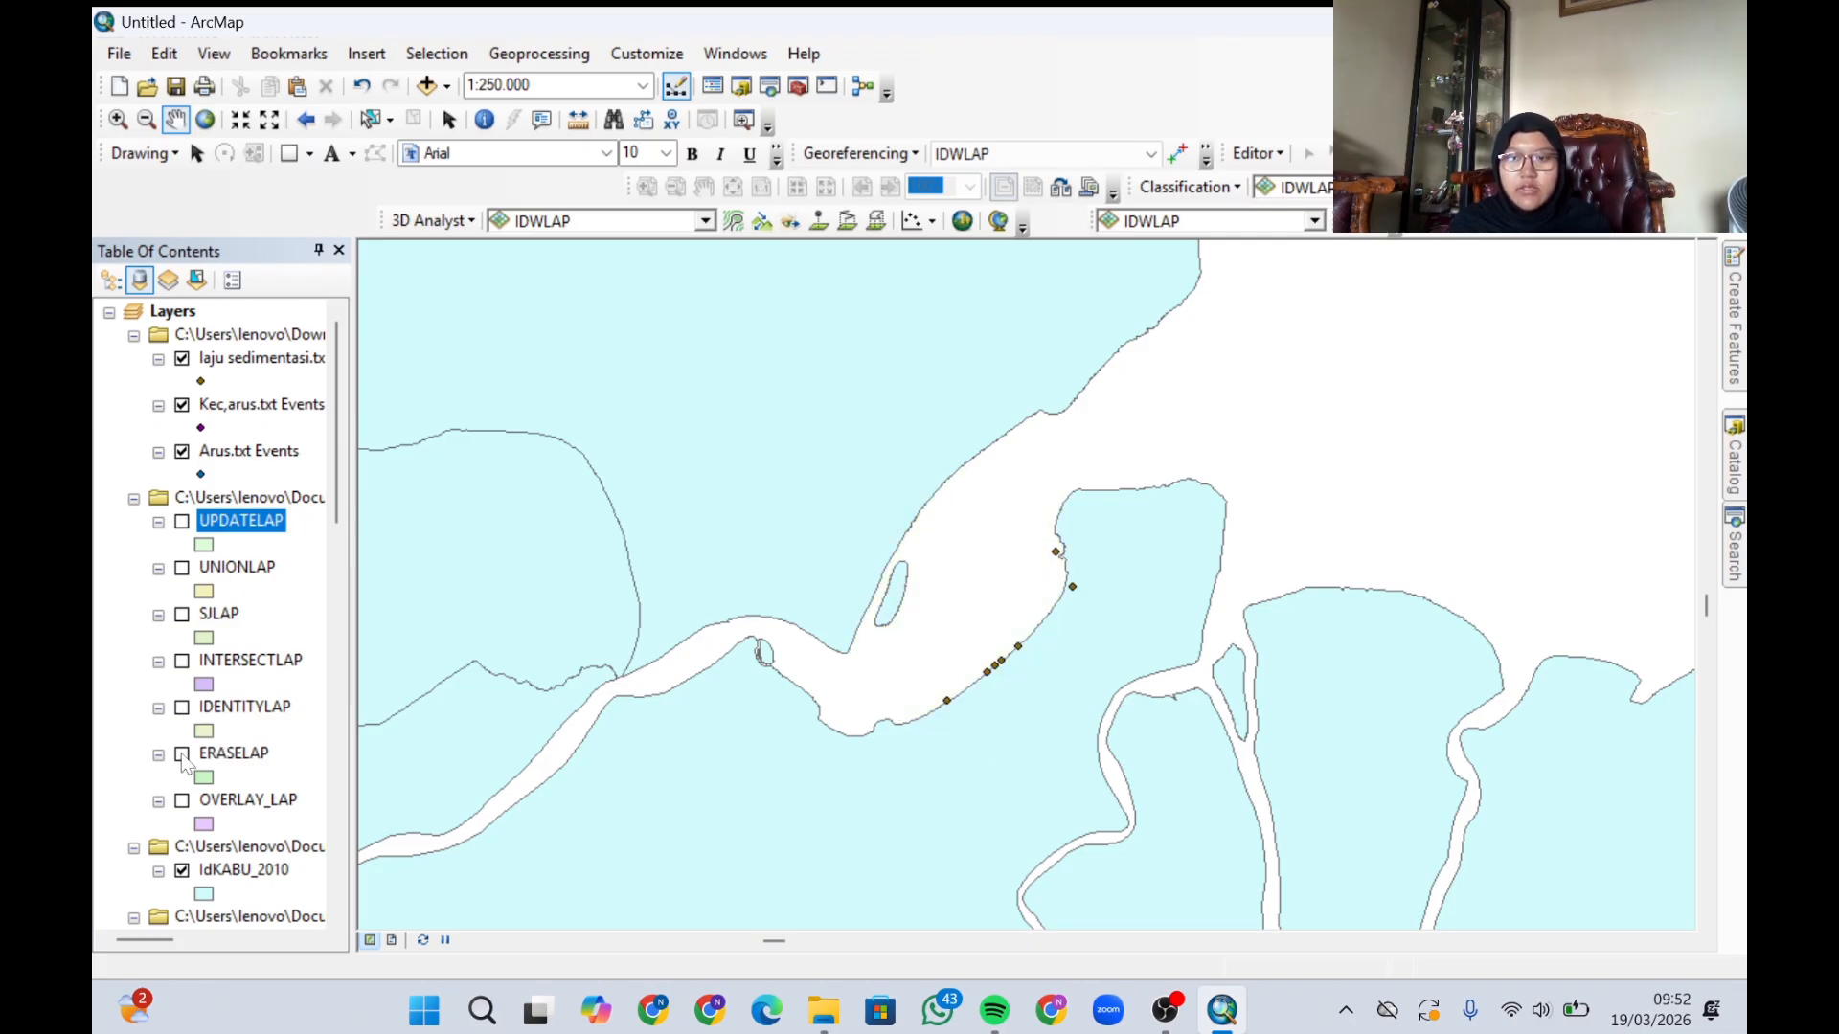
- Show the TRENDLAP interpolation raster and collapse the legends of all the interpolation layers
{"action": "scroll", "coordinate": [181, 797], "scroll_direction": "down", "scroll_amount": 3}
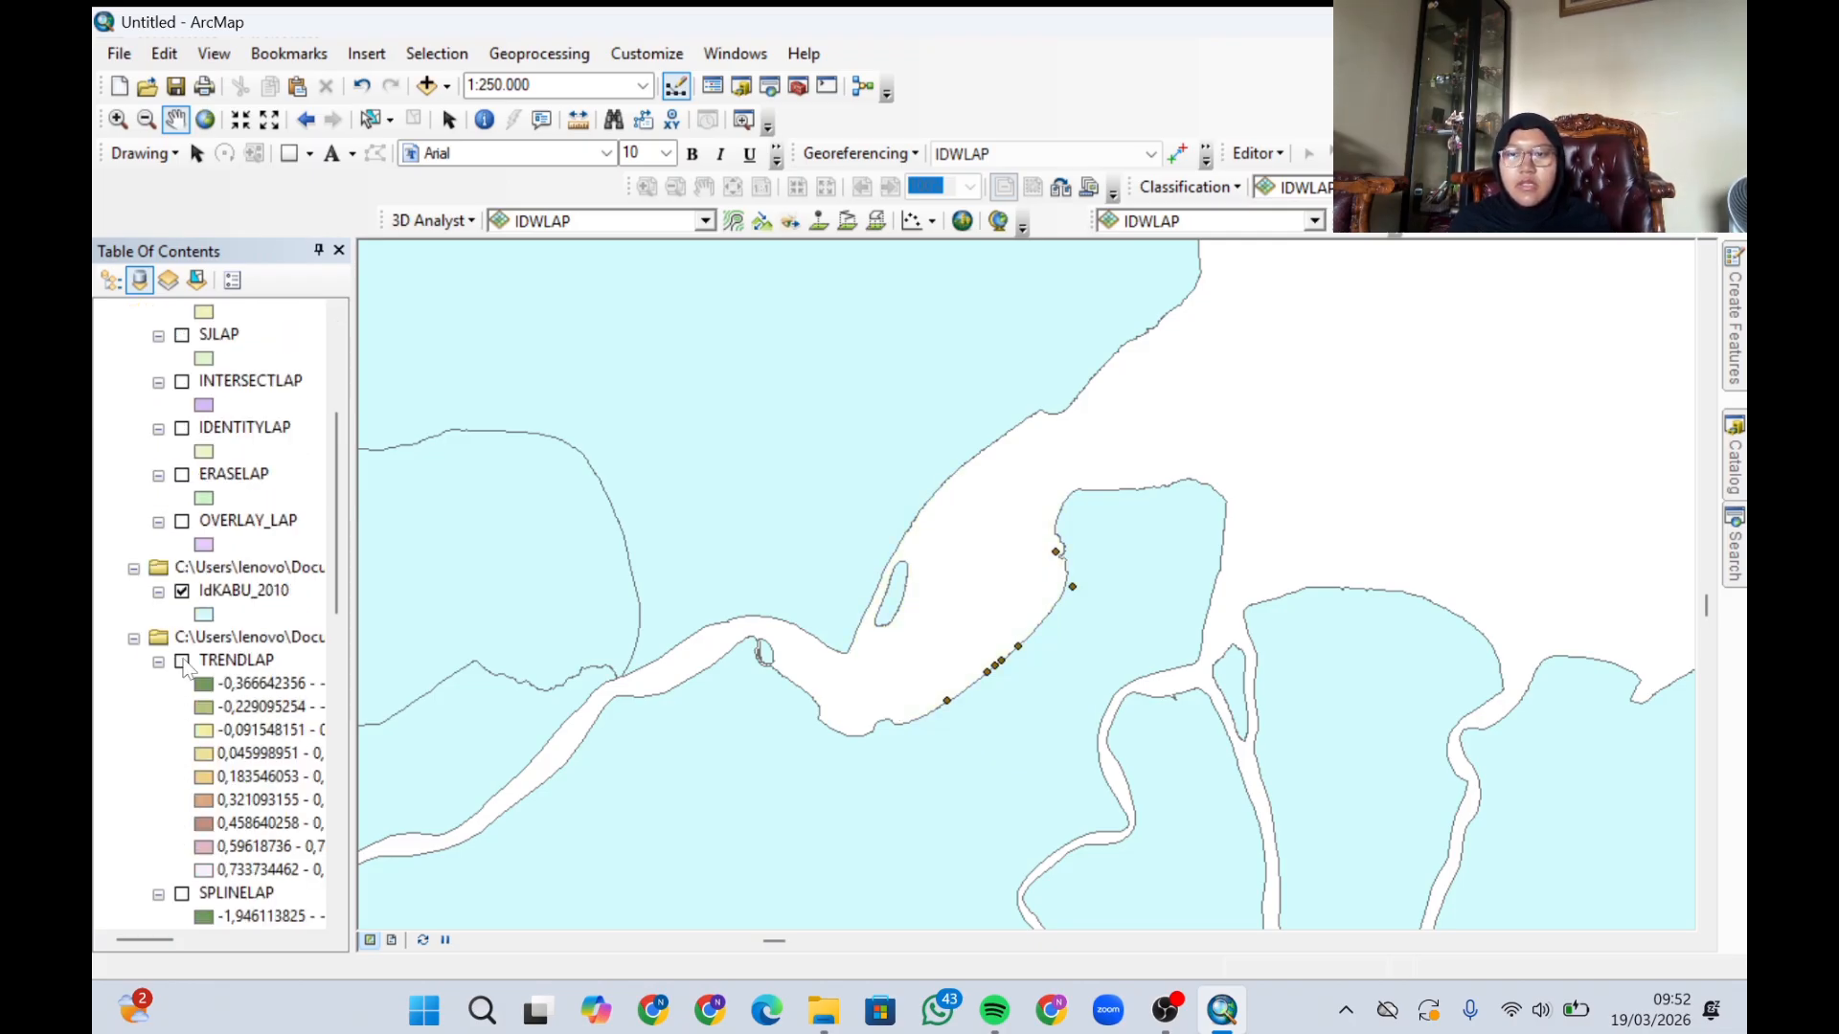
{"action": "scroll", "coordinate": [185, 667], "scroll_direction": "down", "scroll_amount": 2}
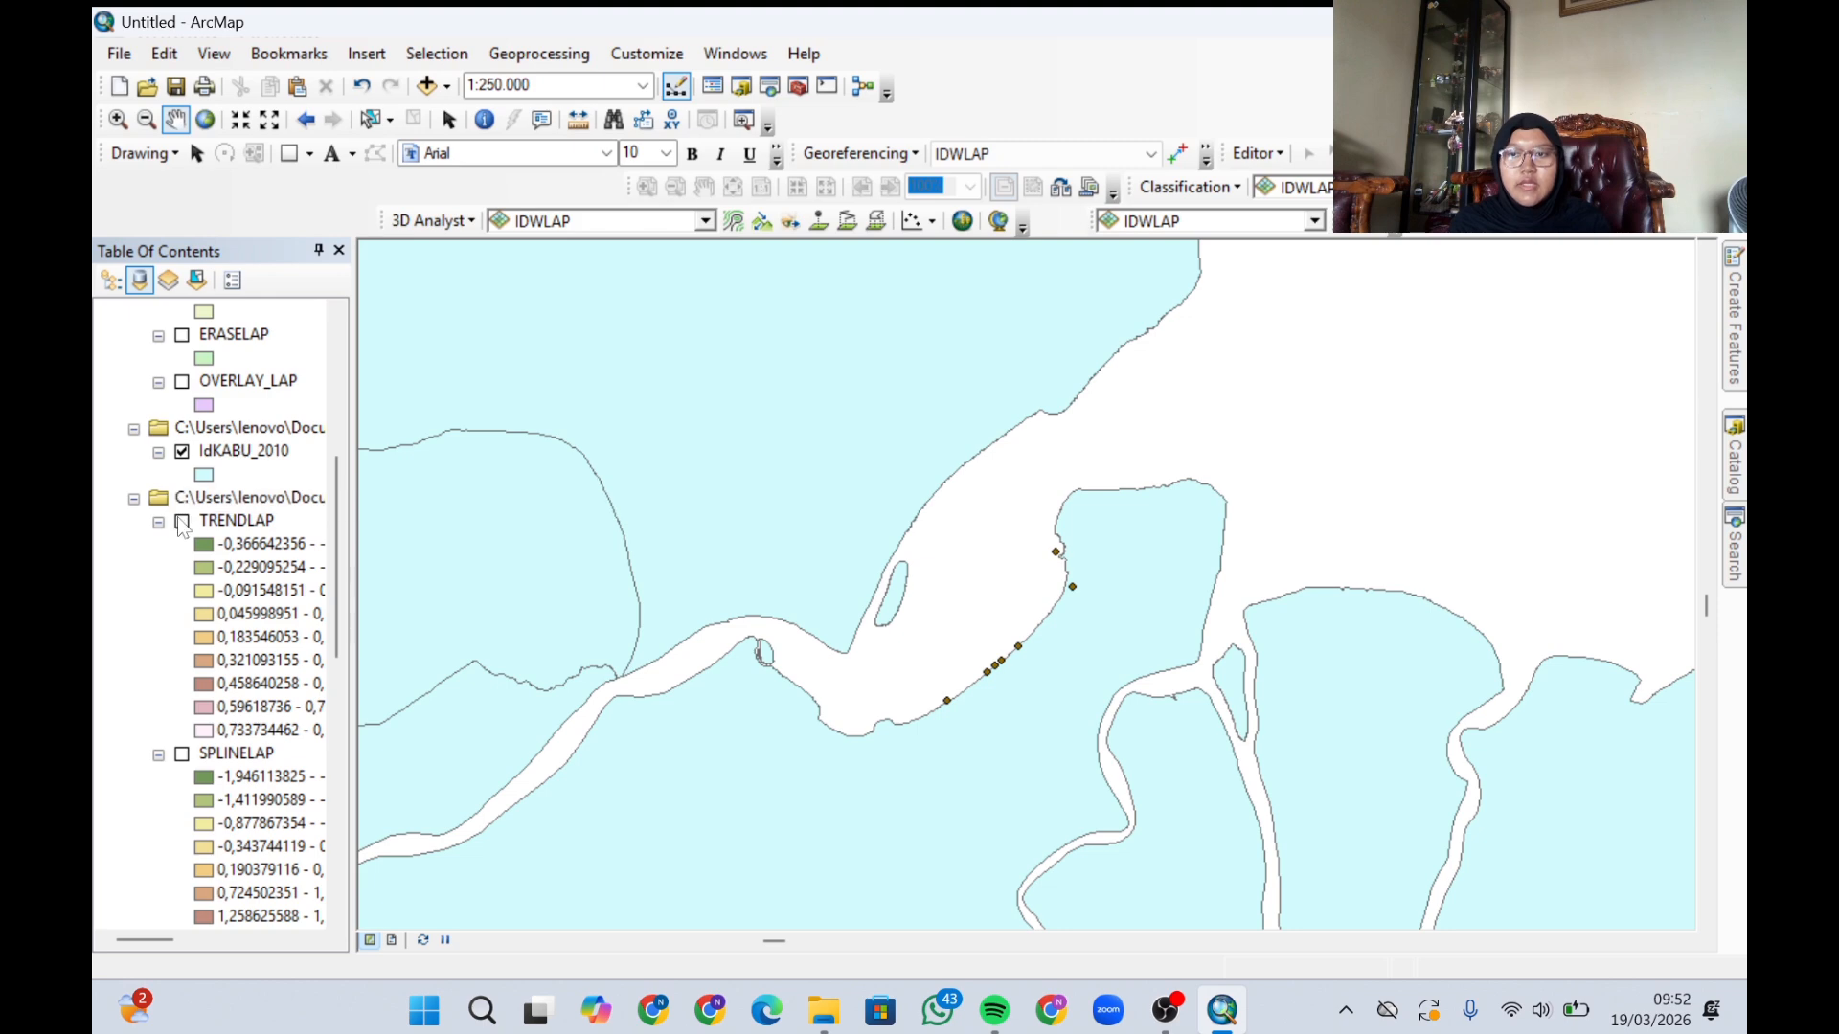
{"action": "left_click", "coordinate": [182, 523]}
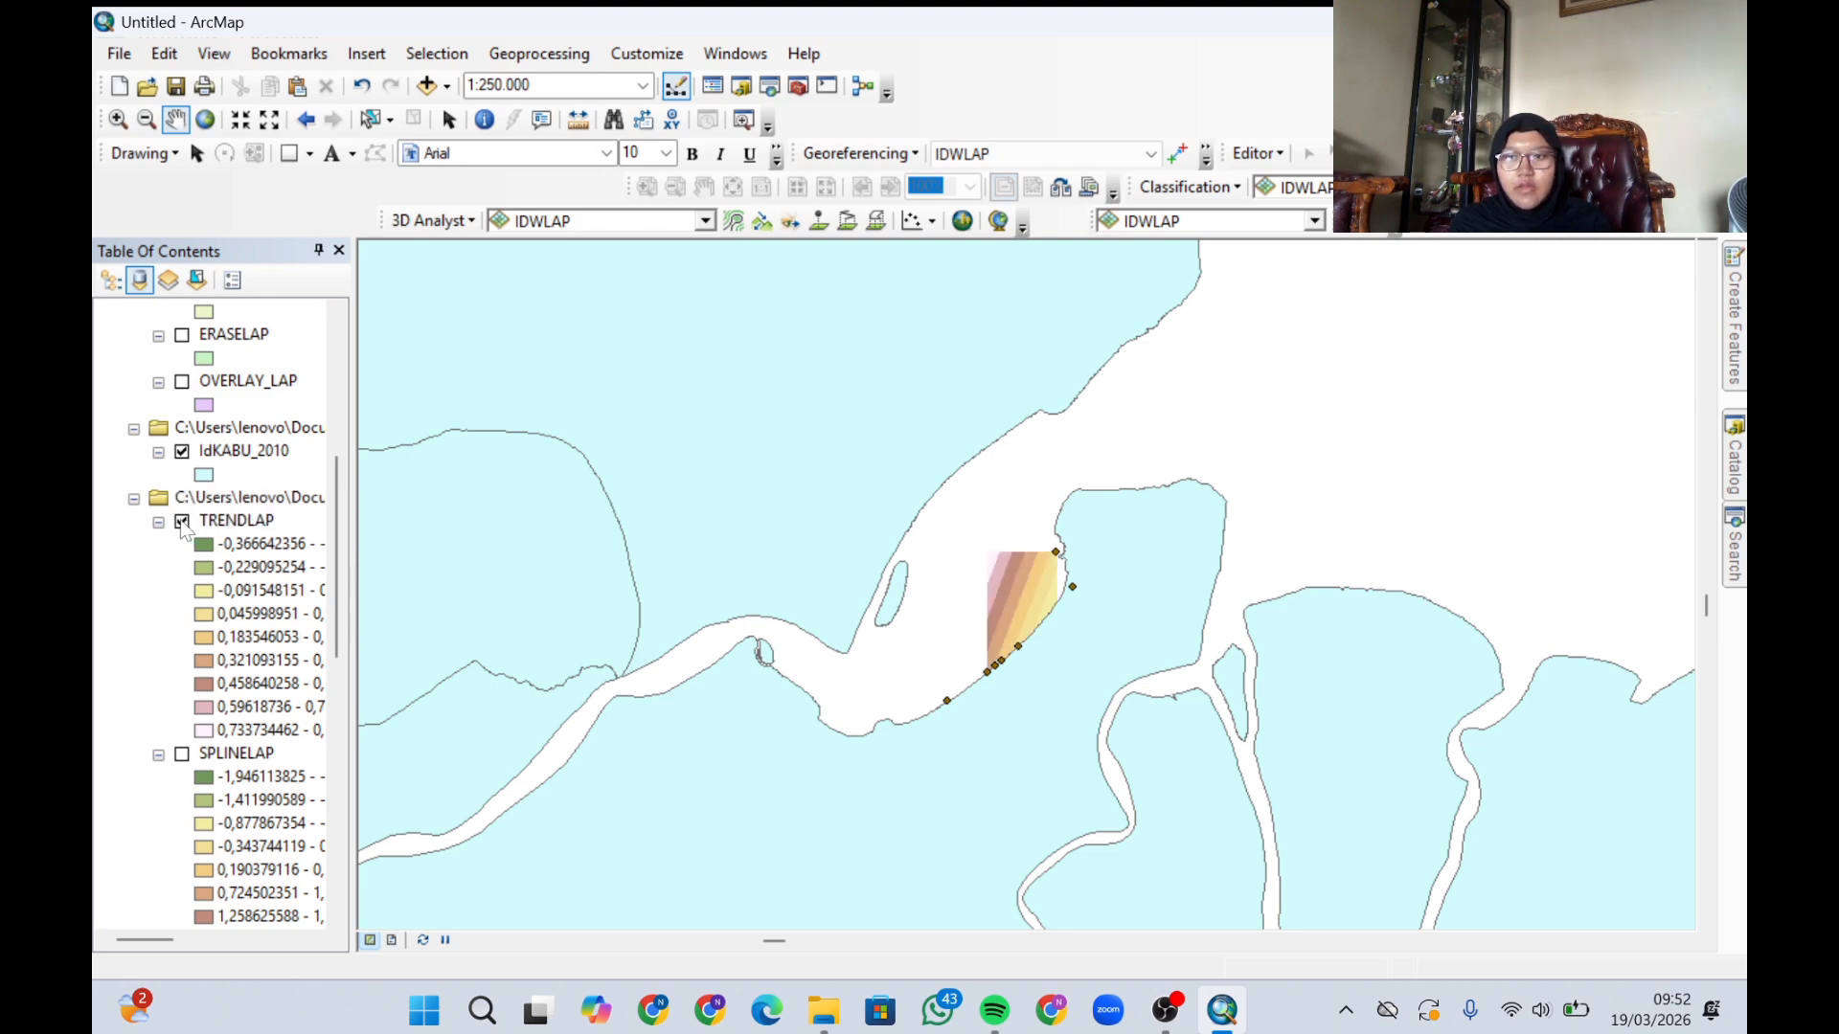
{"action": "left_click", "coordinate": [158, 523]}
{"action": "left_click", "coordinate": [158, 546], "text": "ctrl"}
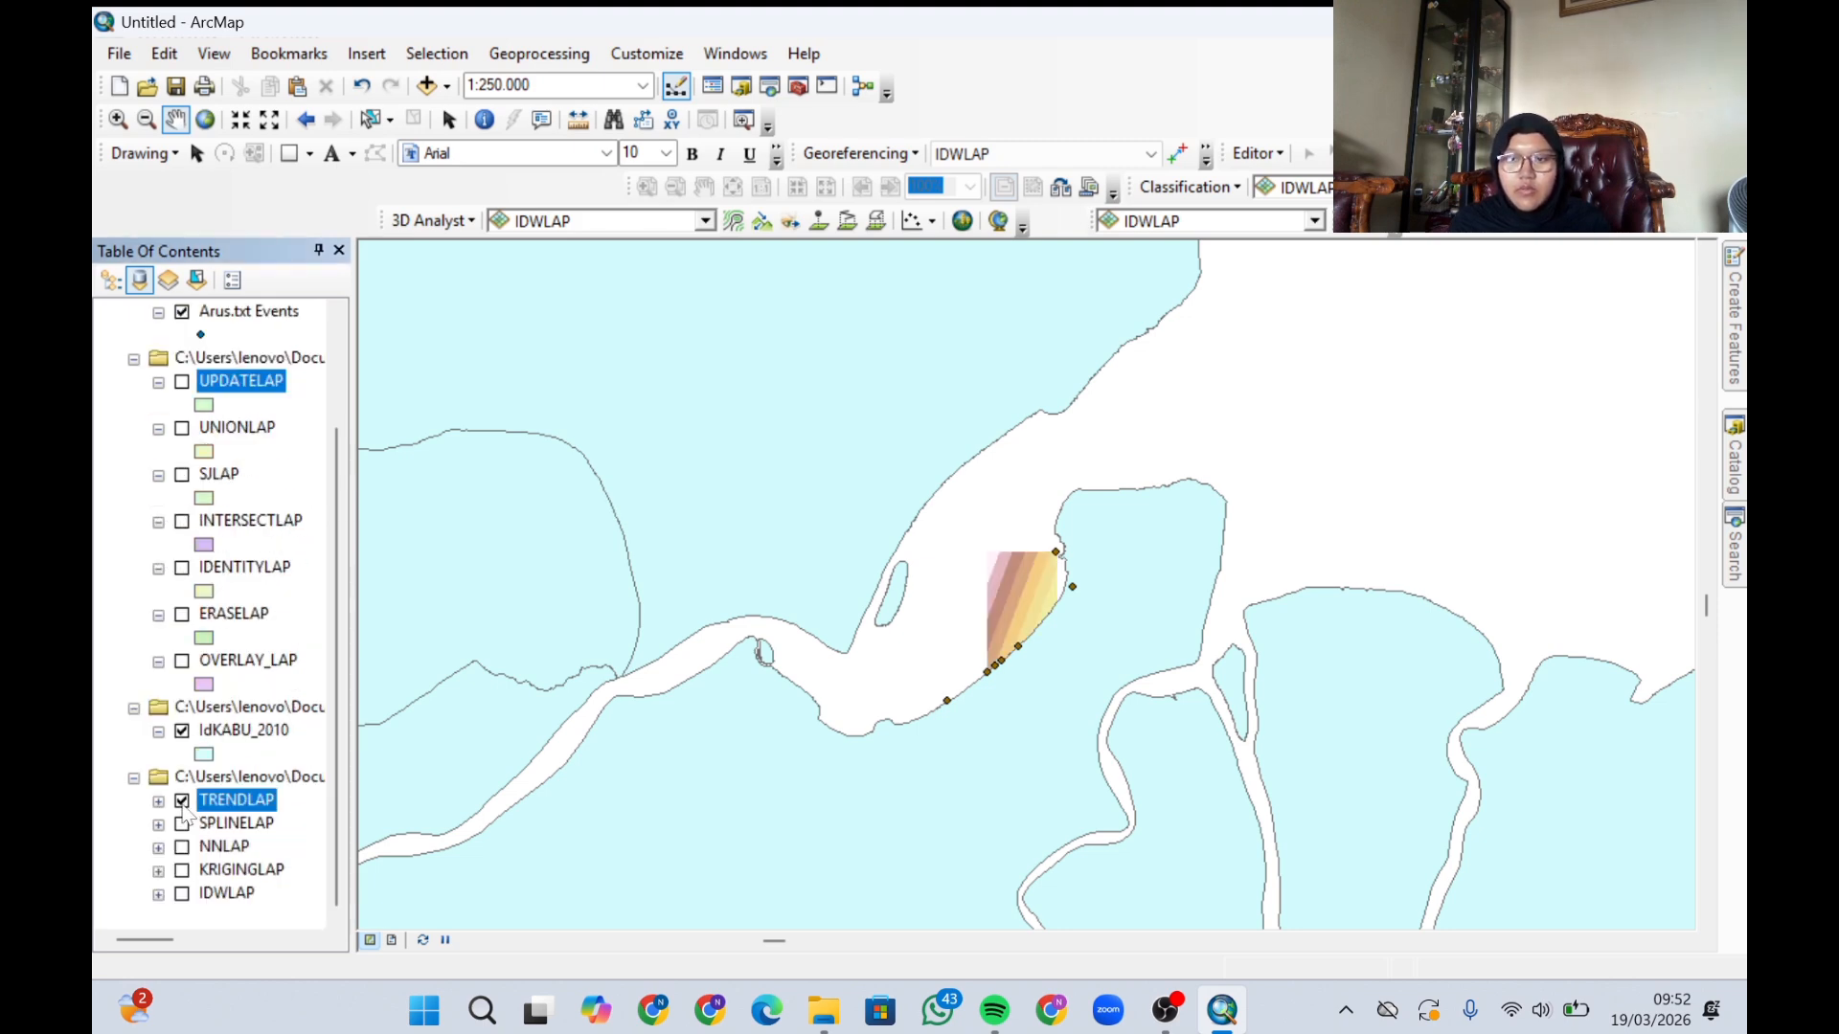
- Hide TRENDLAP and view the SPLINELAP and NNLAP interpolation rasters in turn, hiding each again
{"action": "left_click", "coordinate": [182, 801]}
{"action": "left_click", "coordinate": [182, 824]}
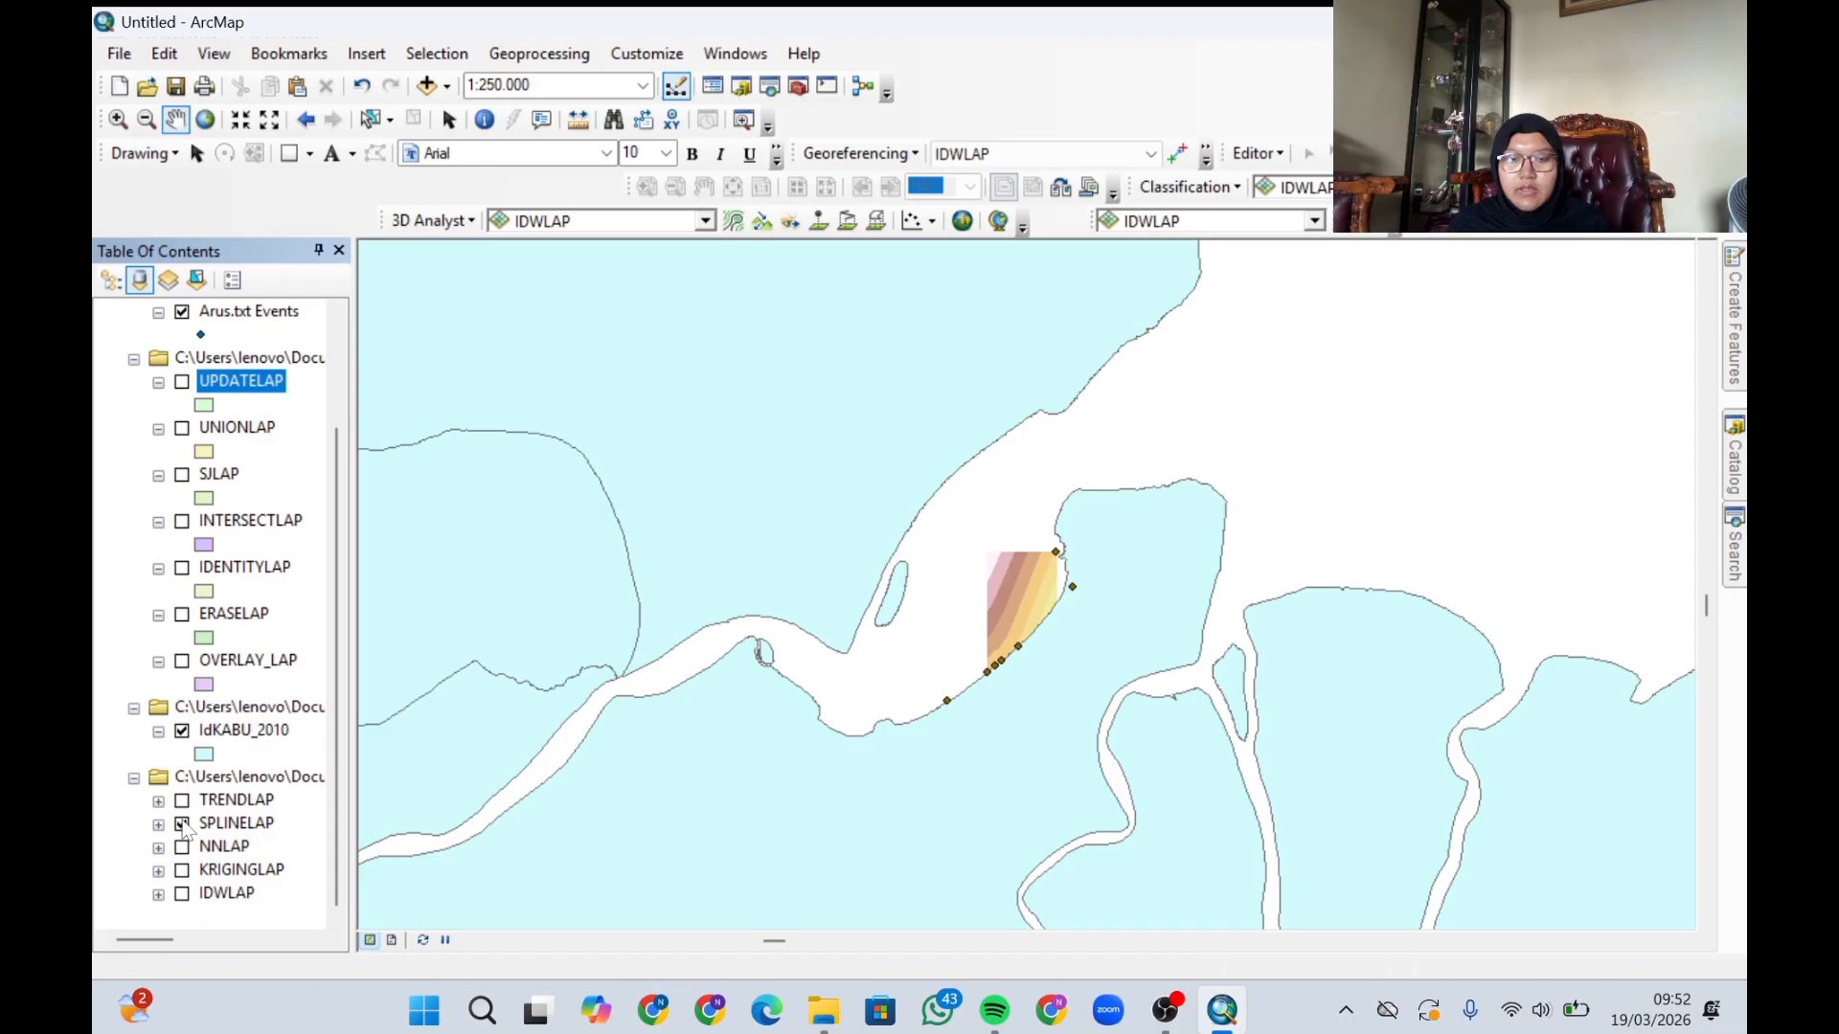
{"action": "left_click", "coordinate": [182, 824]}
{"action": "left_click", "coordinate": [183, 848]}
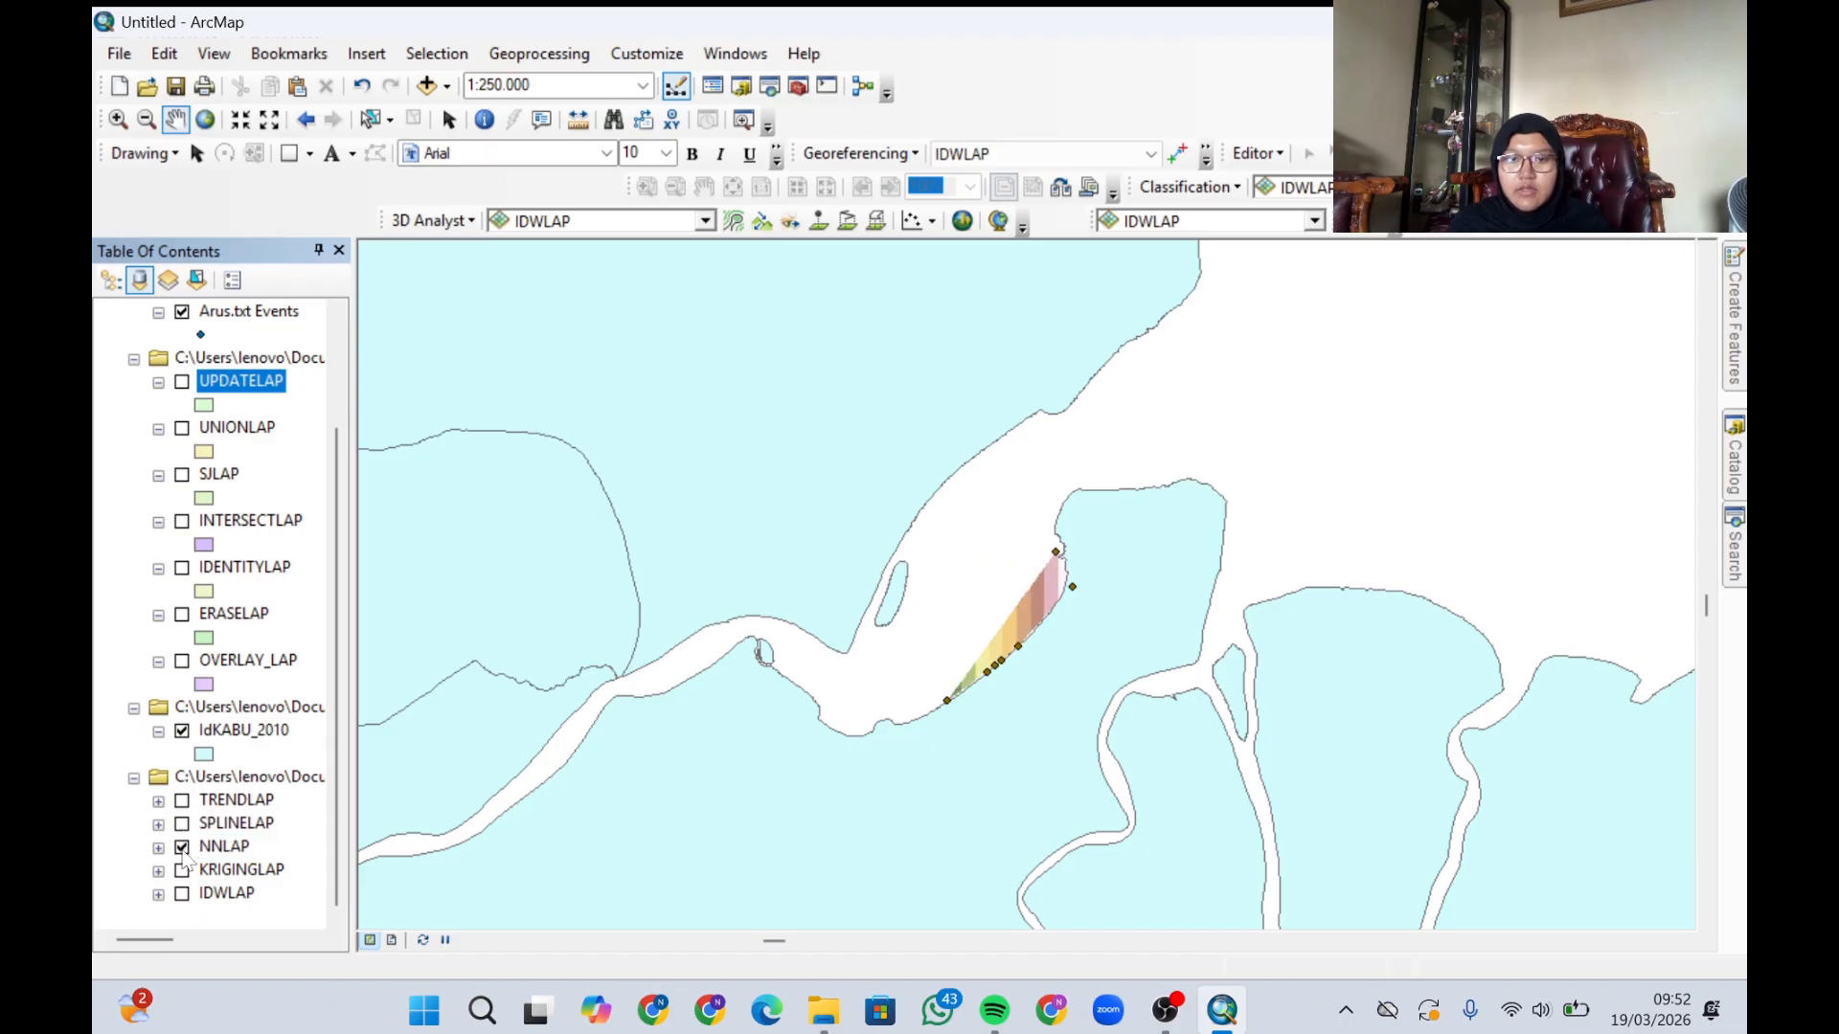
{"action": "left_click", "coordinate": [182, 848]}
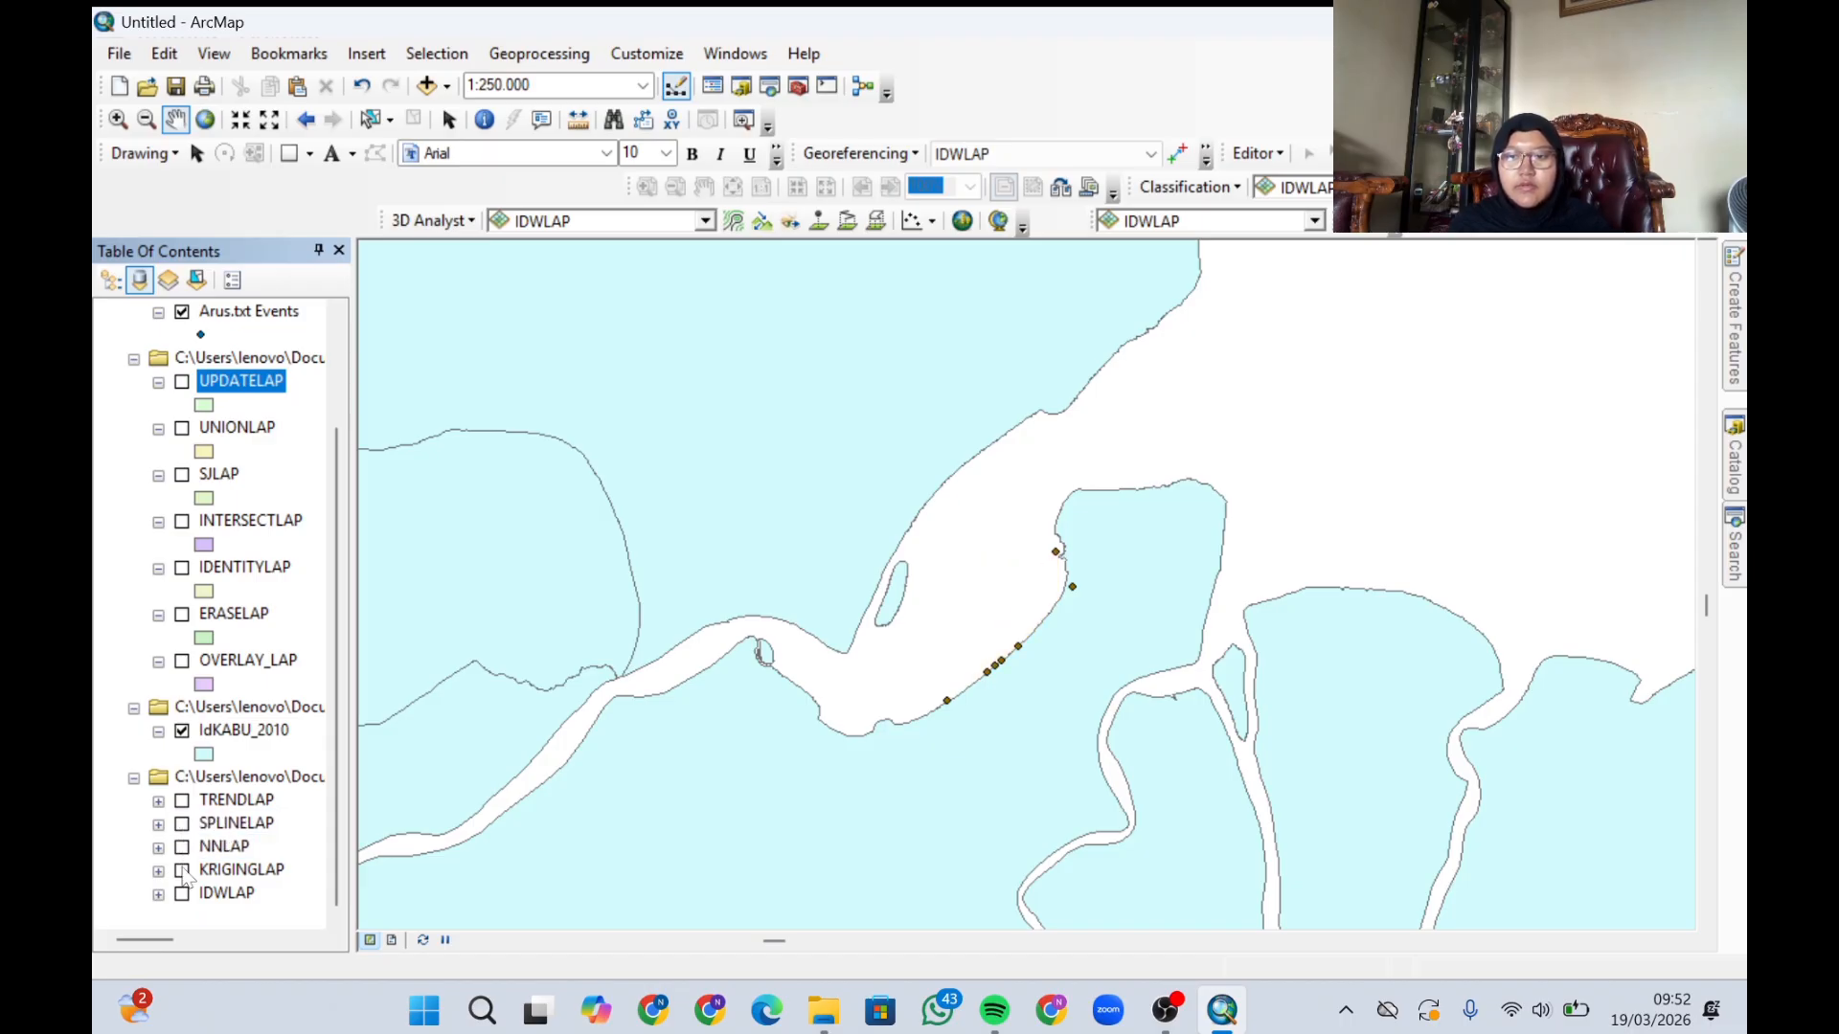
- View KRIGINGLAP briefly and hide it, leaving the IDWLAP raster shown and selected
{"action": "left_click", "coordinate": [182, 871]}
{"action": "left_click", "coordinate": [182, 870]}
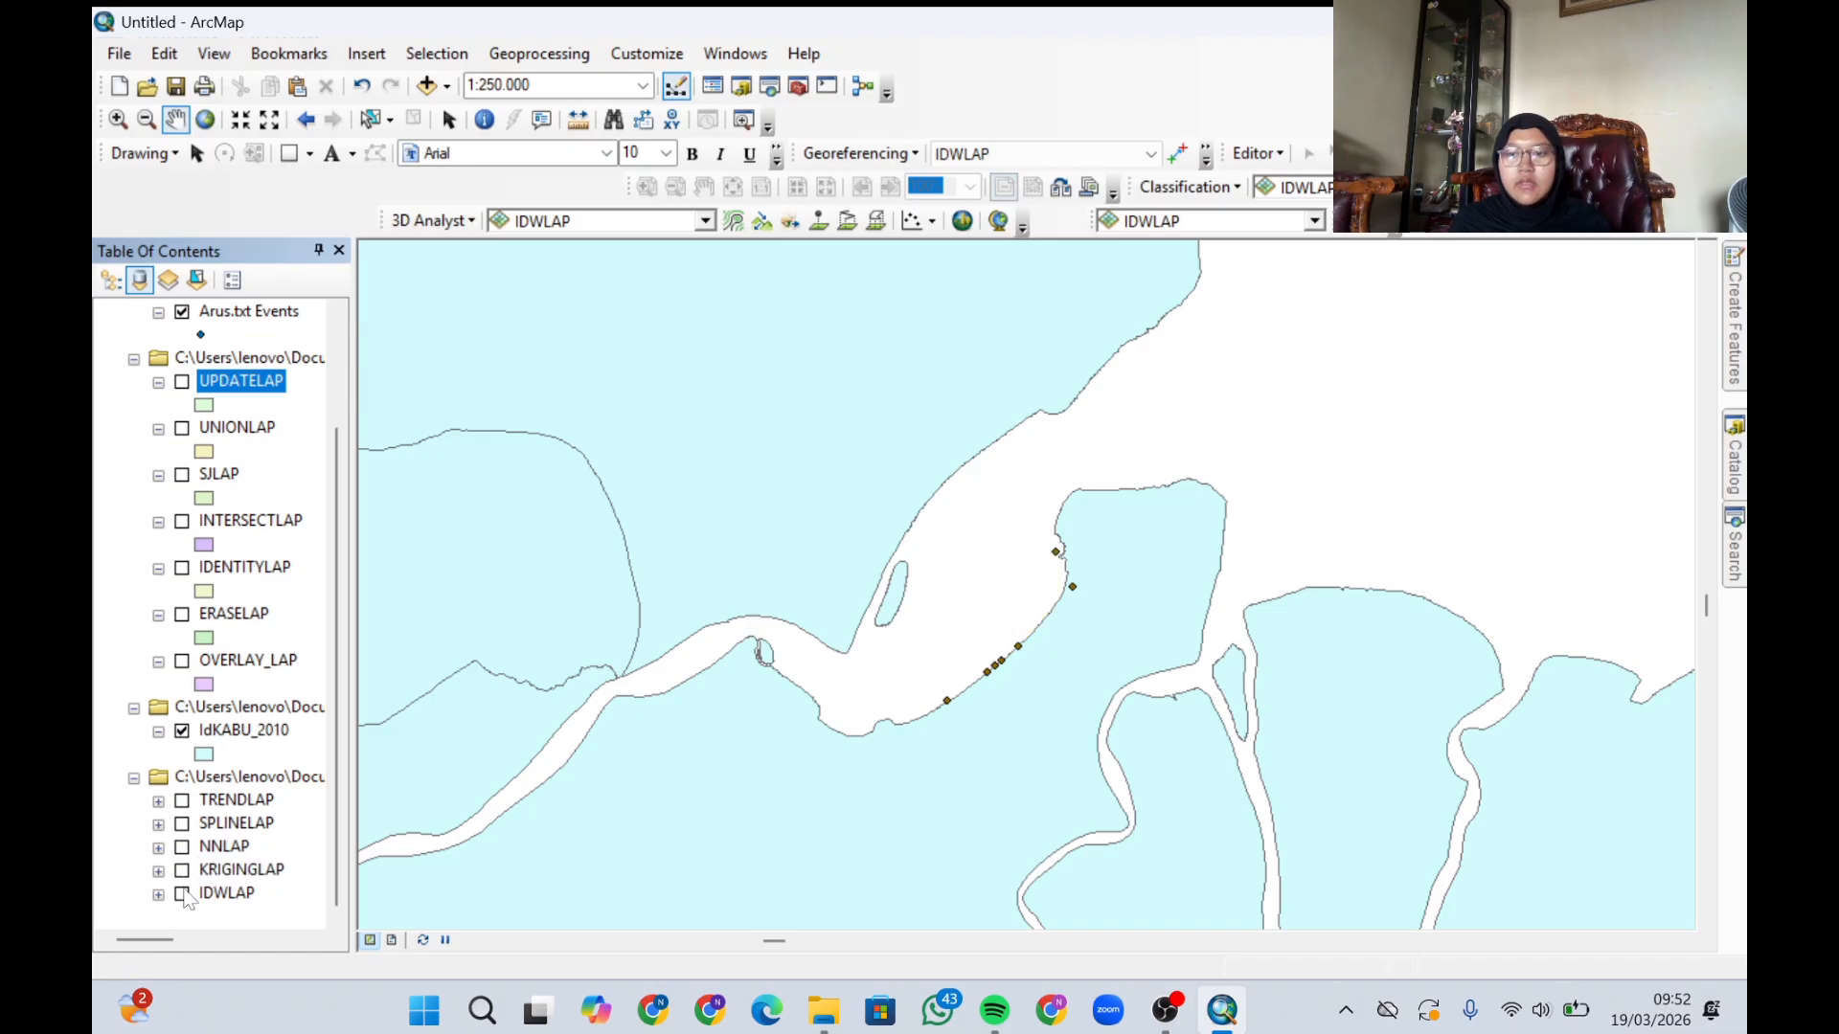
{"action": "left_click", "coordinate": [182, 895]}
{"action": "left_click", "coordinate": [227, 897]}
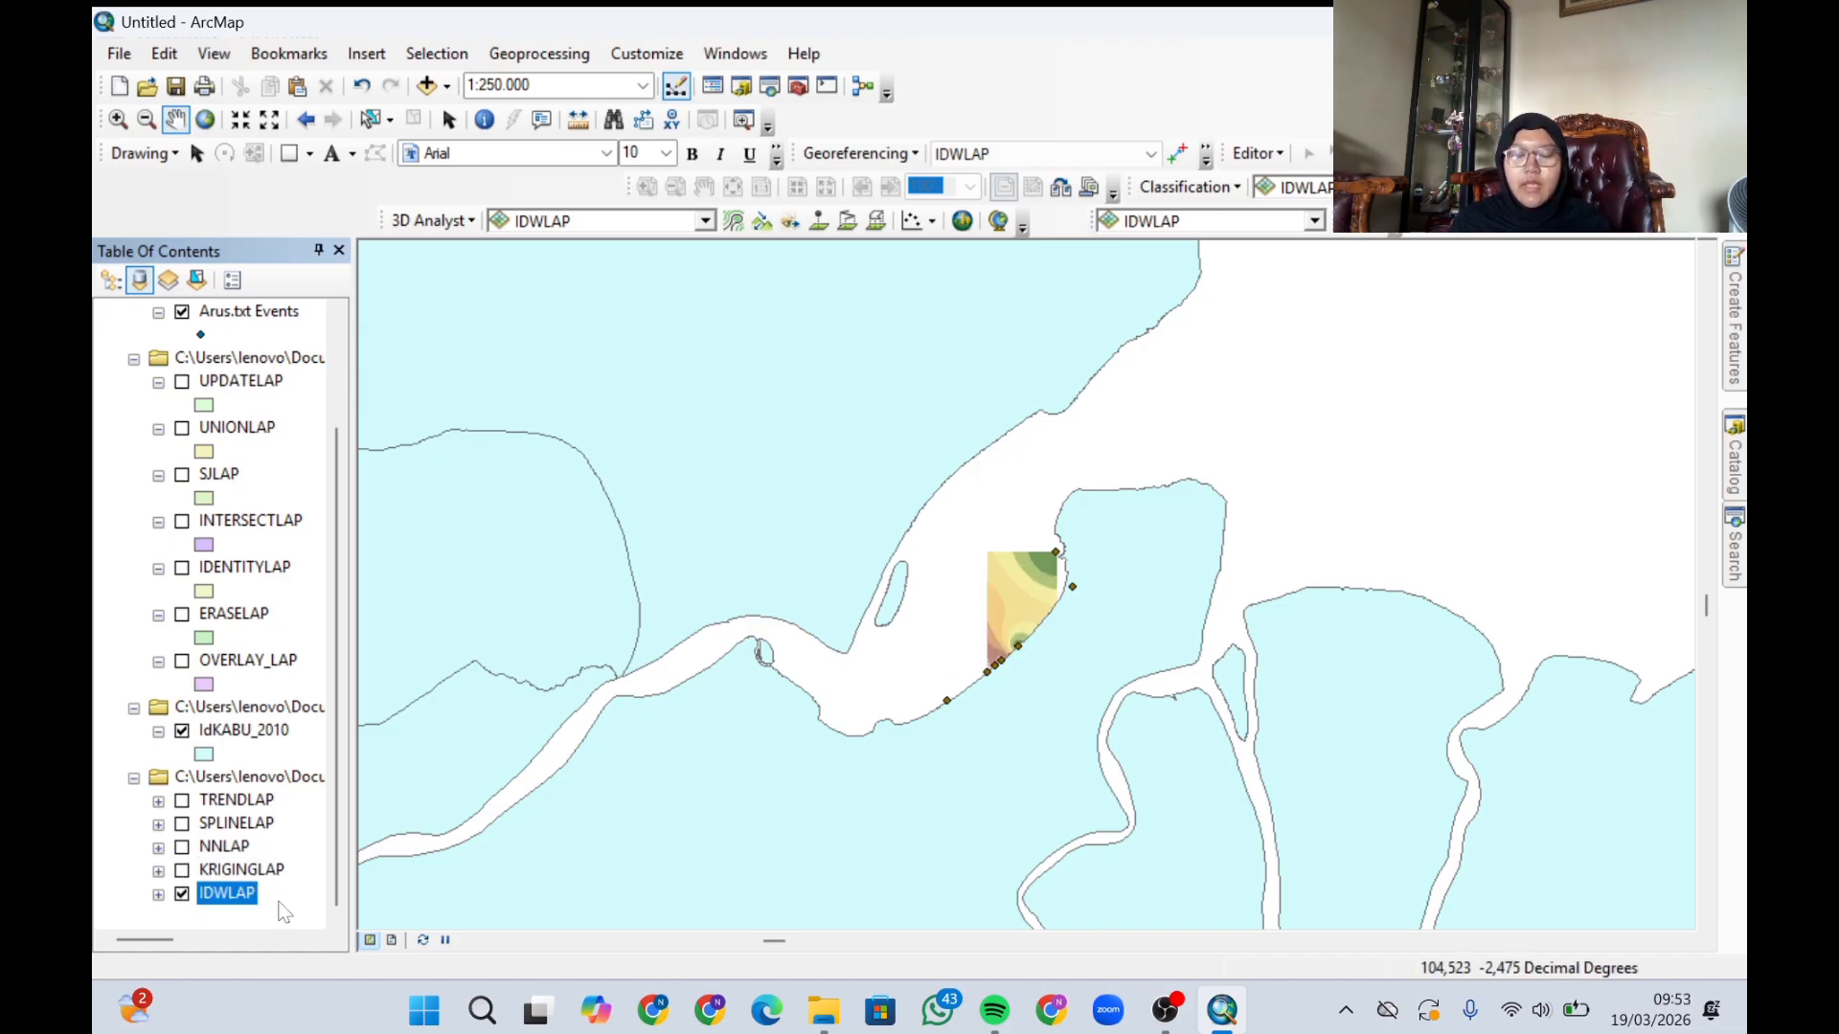